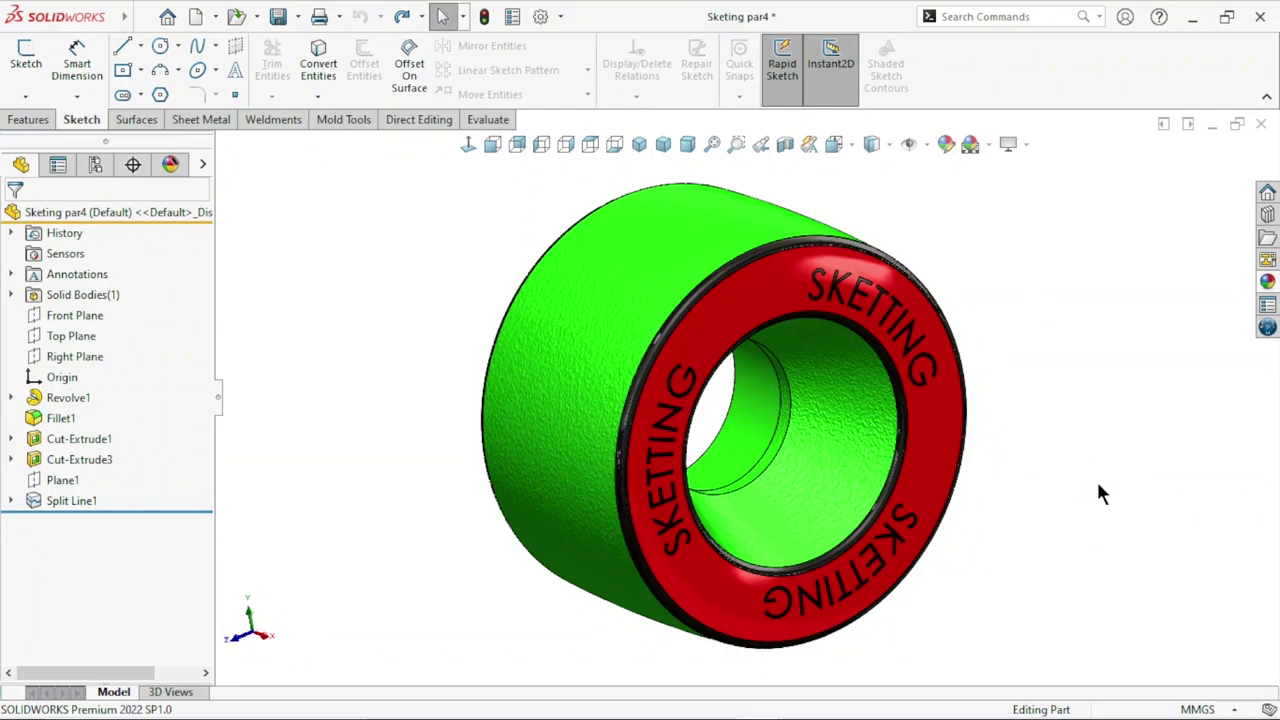
- Orbit and zoom the wheel to bring the red face forward, then view it obliquely
mouse_move(1078, 523)
middle_down()
mouse_move(969, 354)
mouse_move(946, 474)
middle_up()
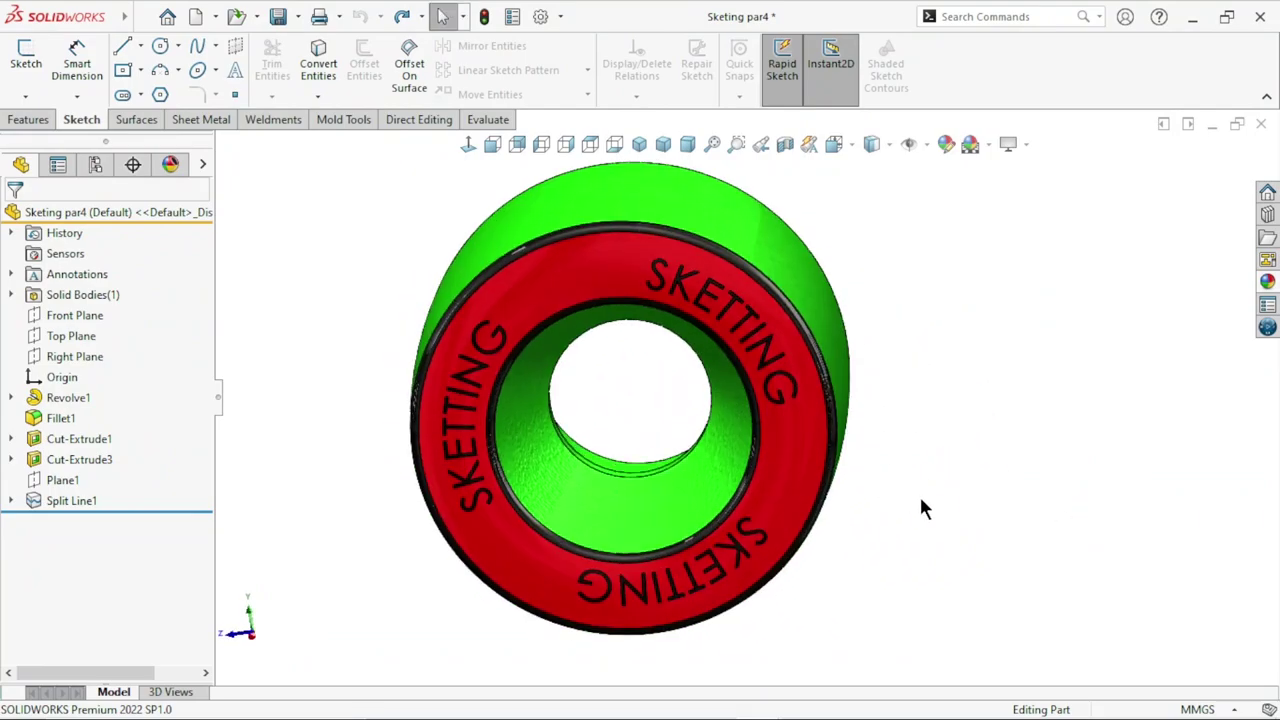
scroll(897, 485, up, 3)
scroll(677, 376, down, 3)
mouse_move(677, 376)
middle_down()
mouse_move(933, 378)
mouse_move(914, 514)
mouse_move(706, 431)
mouse_move(645, 461)
mouse_move(640, 486)
middle_up()
scroll(686, 491, up, 2)
scroll(729, 386, down, 2)
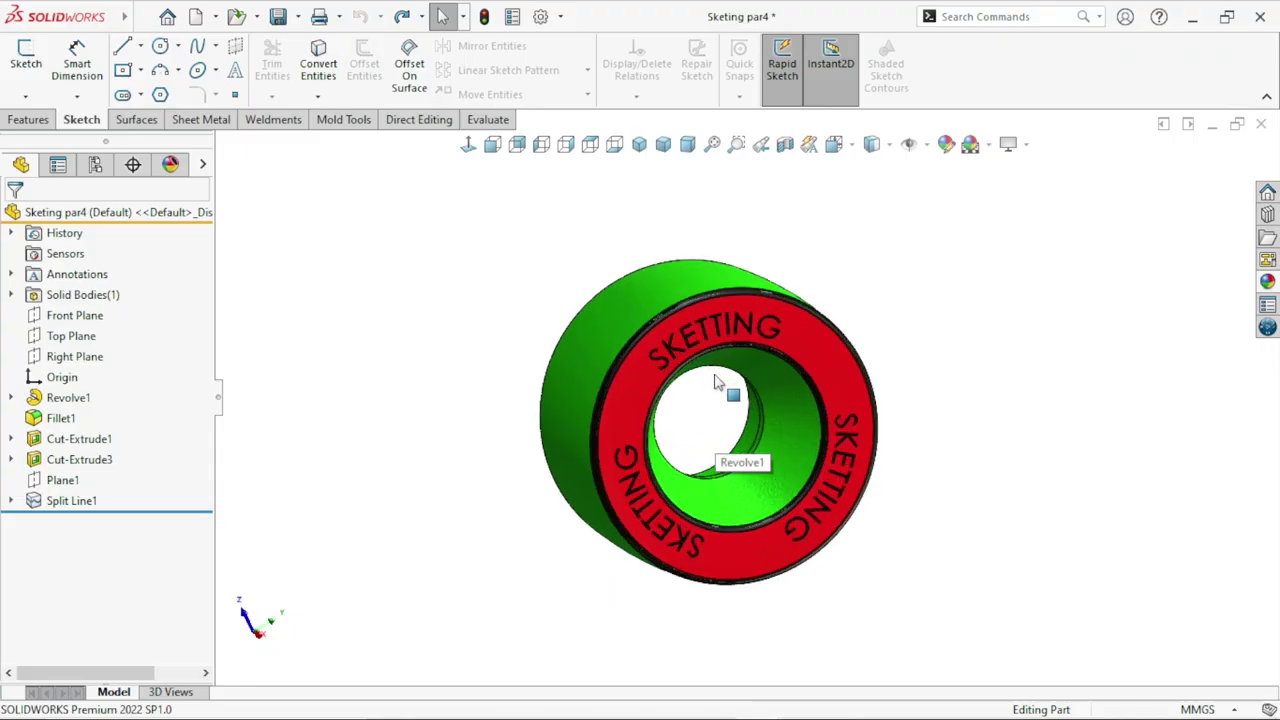
- Inspect the wheel's sides from other angles, then bring up Sketing par4.pdf in Edge
middle_drag(729, 386, 980, 522)
scroll(931, 528, down, 2)
scroll(677, 404, up, 3)
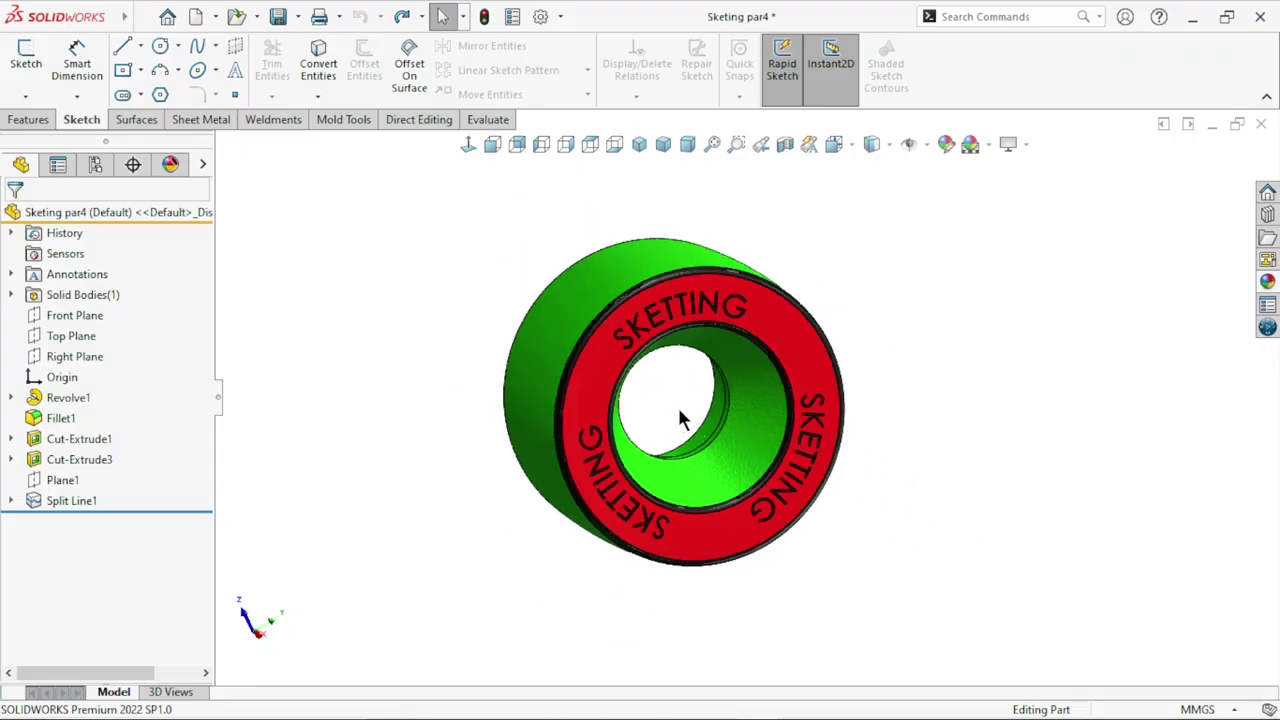
scroll(659, 396, down, 2)
mouse_move(659, 396)
middle_down()
mouse_move(663, 414)
mouse_move(783, 400)
mouse_move(863, 437)
mouse_move(672, 402)
mouse_move(651, 457)
mouse_move(651, 429)
mouse_move(686, 438)
mouse_move(657, 457)
mouse_move(651, 426)
mouse_move(629, 437)
mouse_move(560, 400)
mouse_move(612, 376)
mouse_move(666, 403)
mouse_move(663, 432)
middle_up()
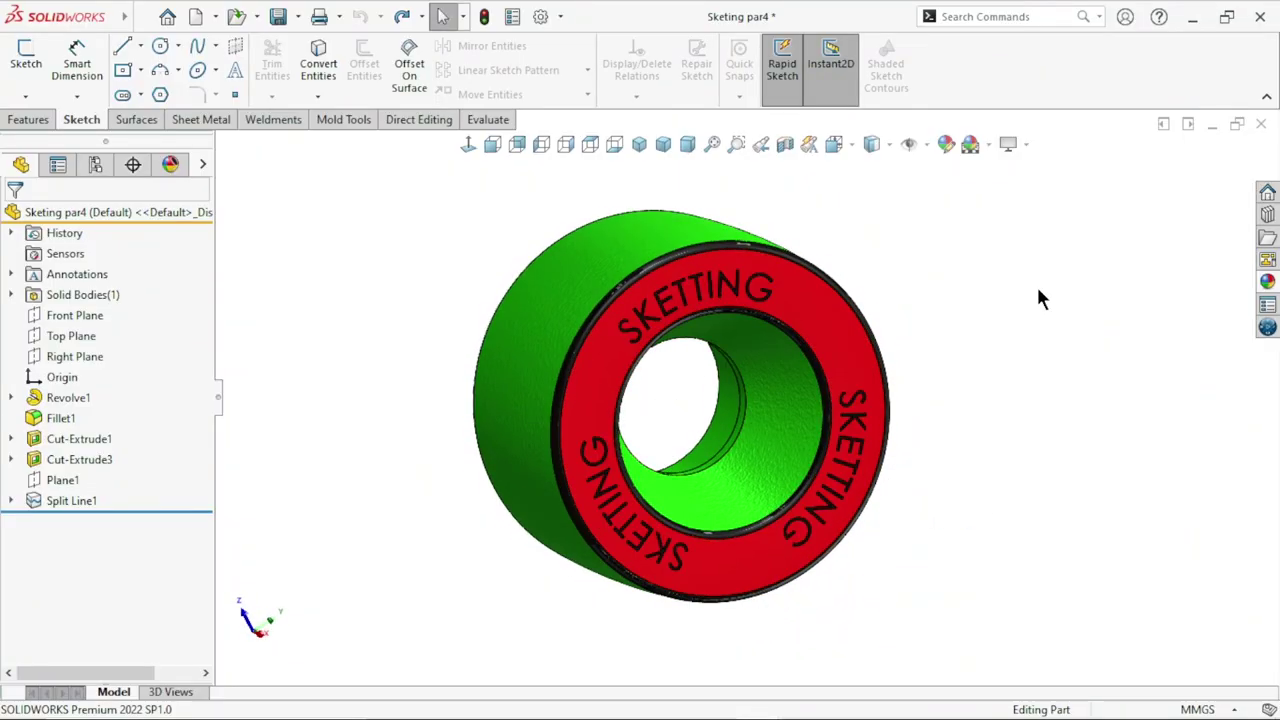
click(1192, 16)
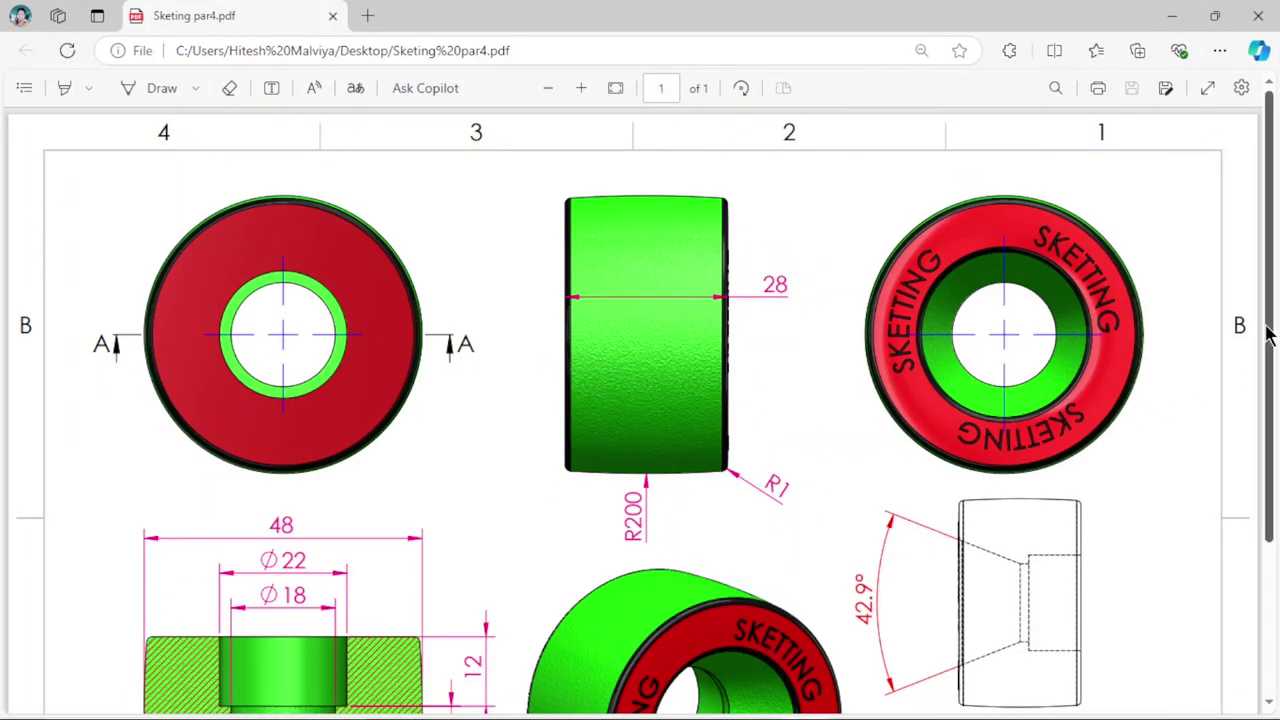
drag(1270, 343, 1262, 383)
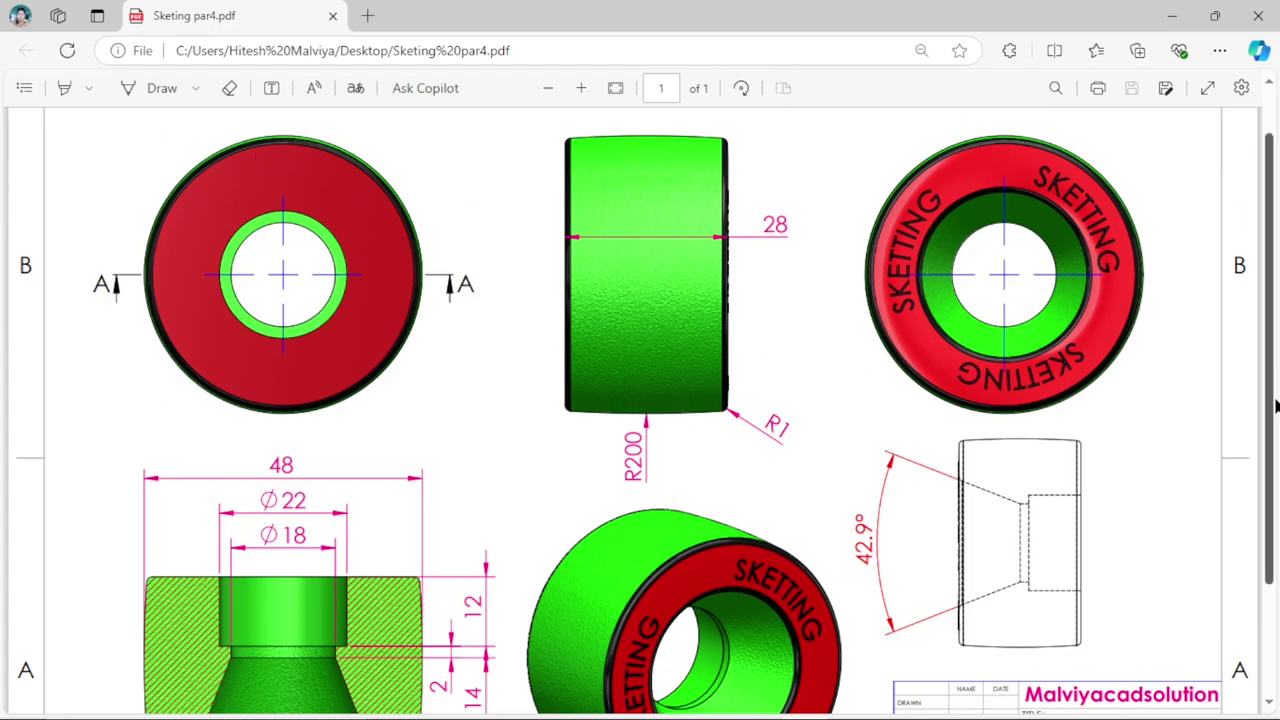
scroll(607, 447, down, 3)
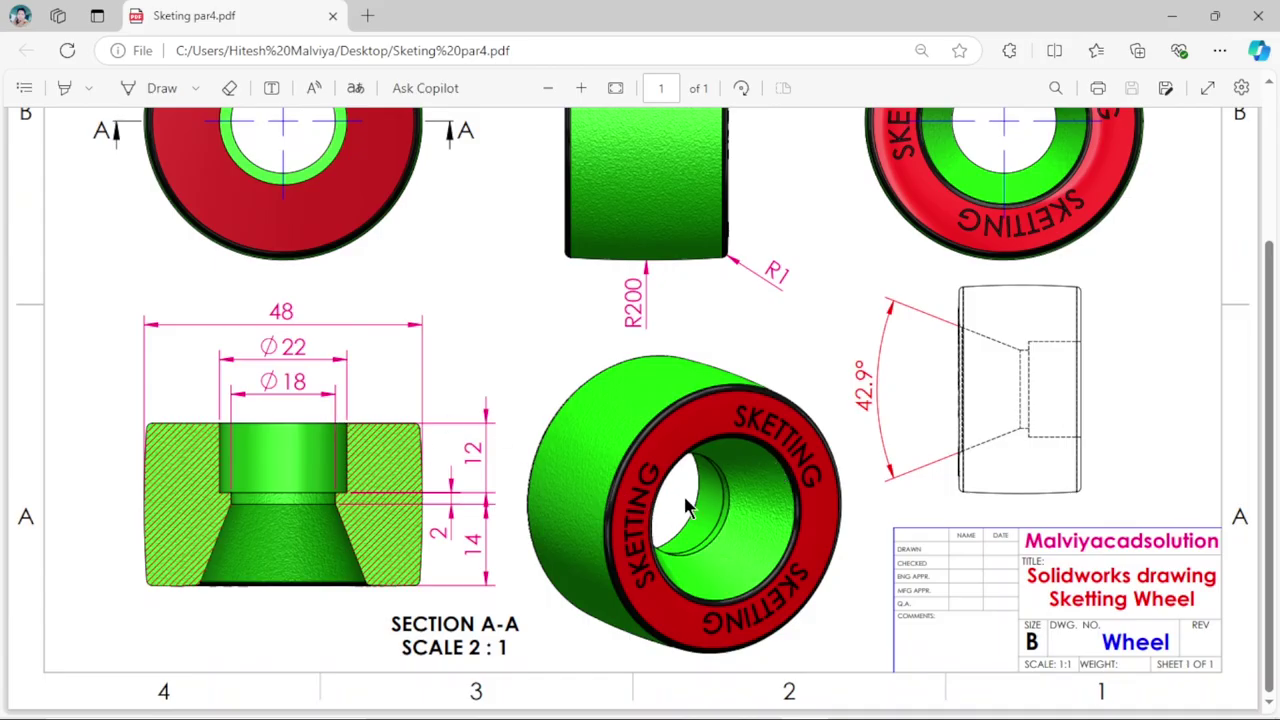
scroll(666, 486, up, 3)
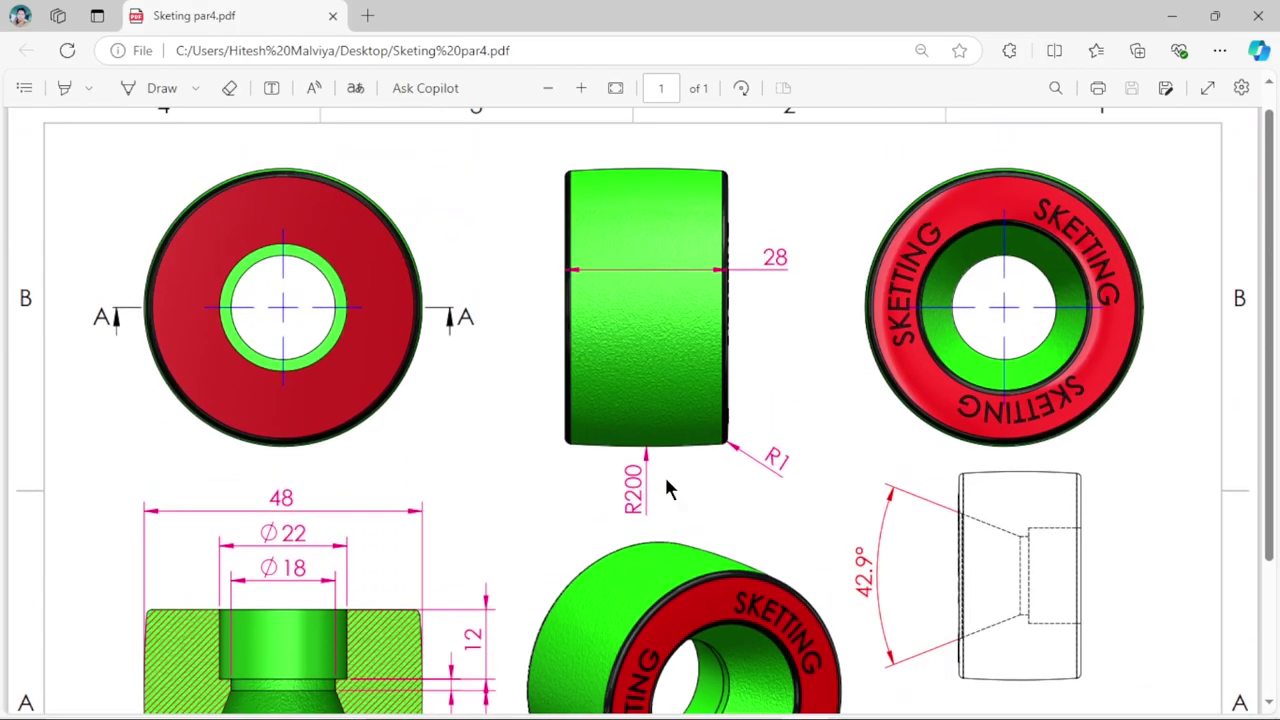
scroll(668, 486, down, 3)
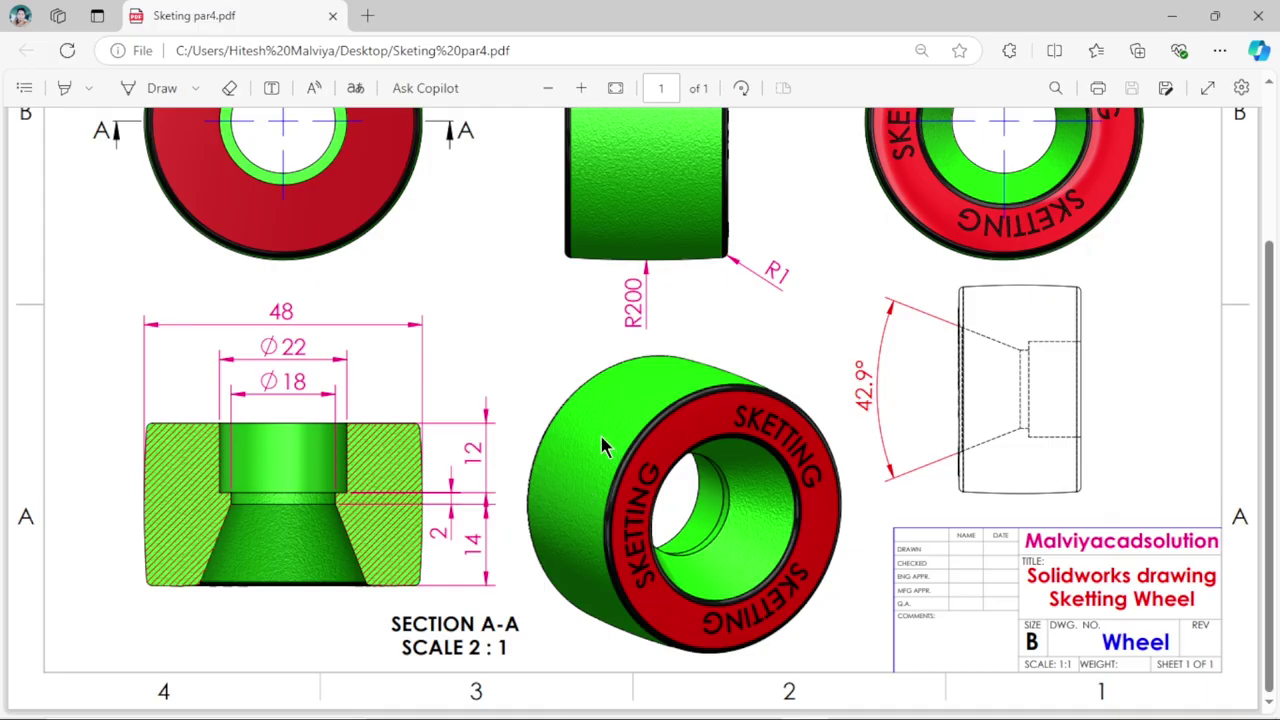
scroll(770, 432, up, 3)
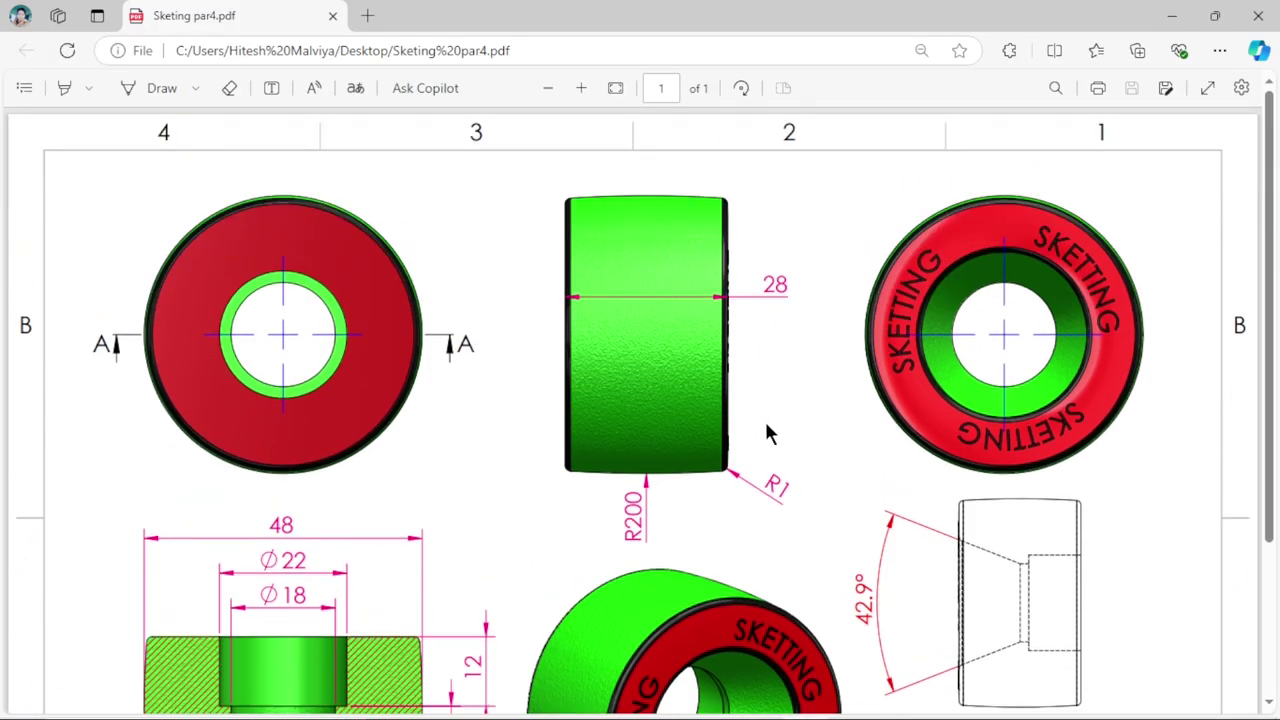
scroll(810, 450, down, 3)
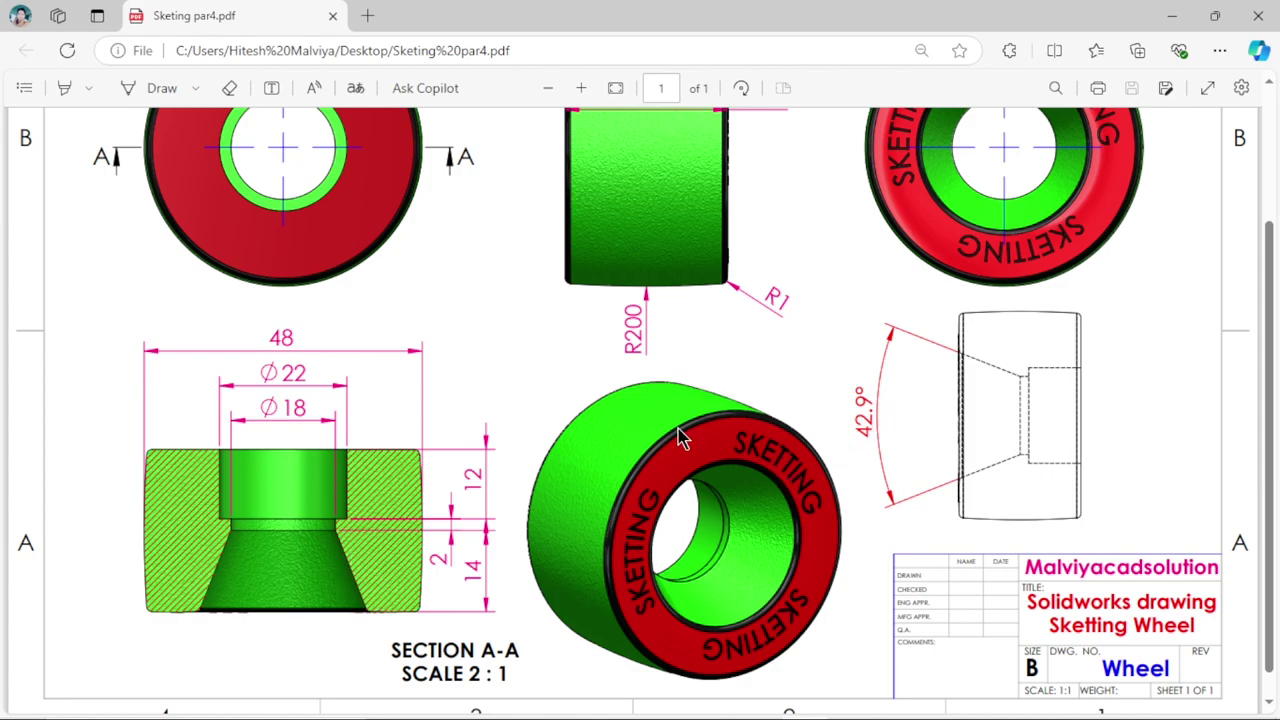
scroll(662, 443, up, 1)
scroll(660, 437, up, 1)
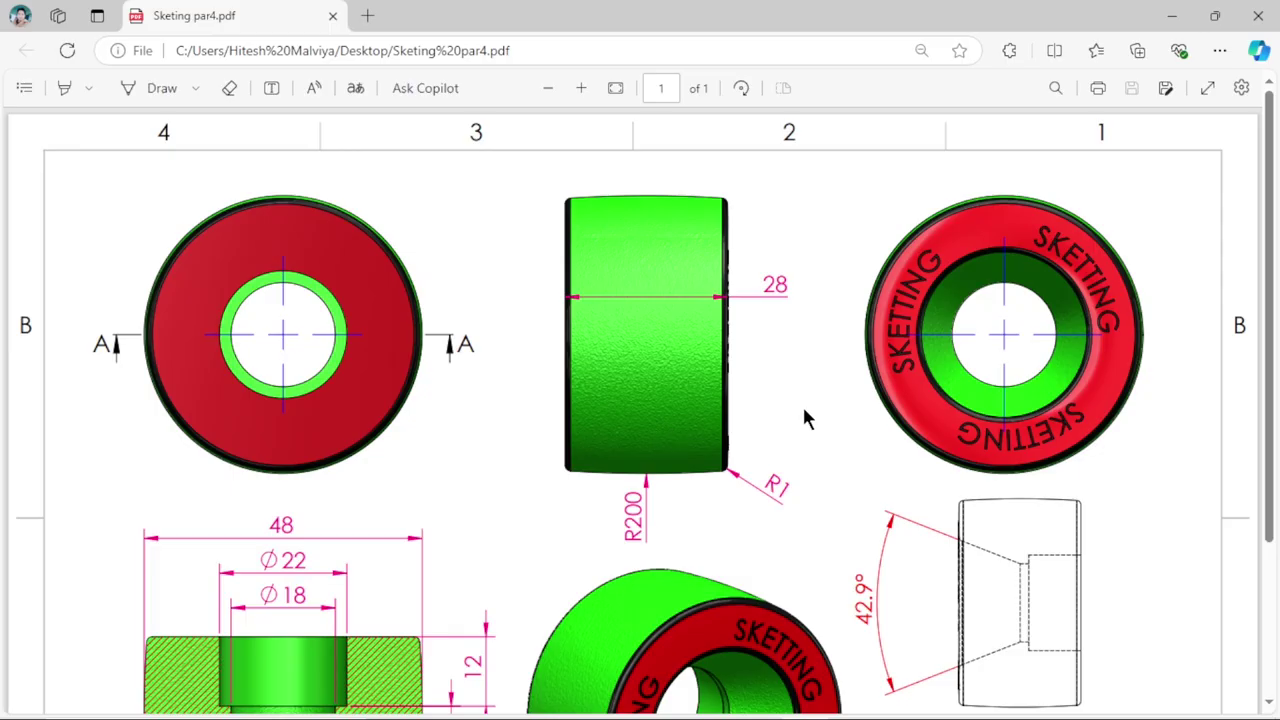
scroll(806, 418, down, 2)
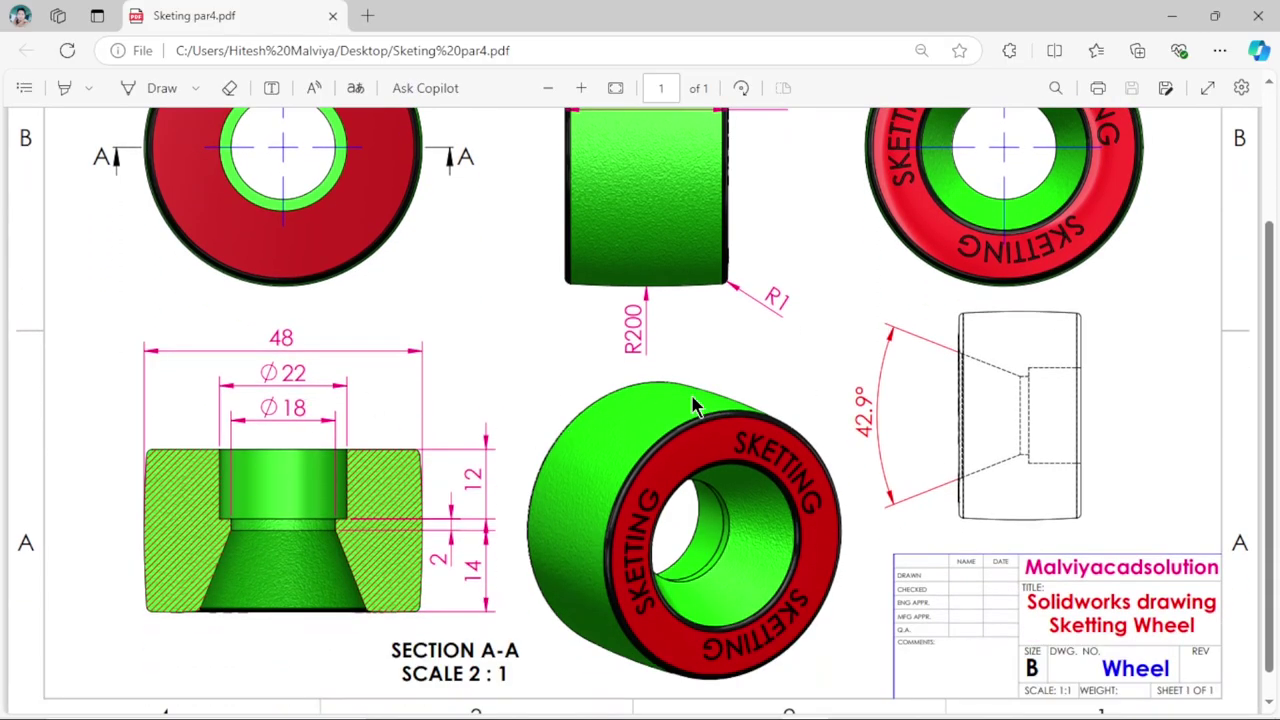
scroll(692, 405, up, 2)
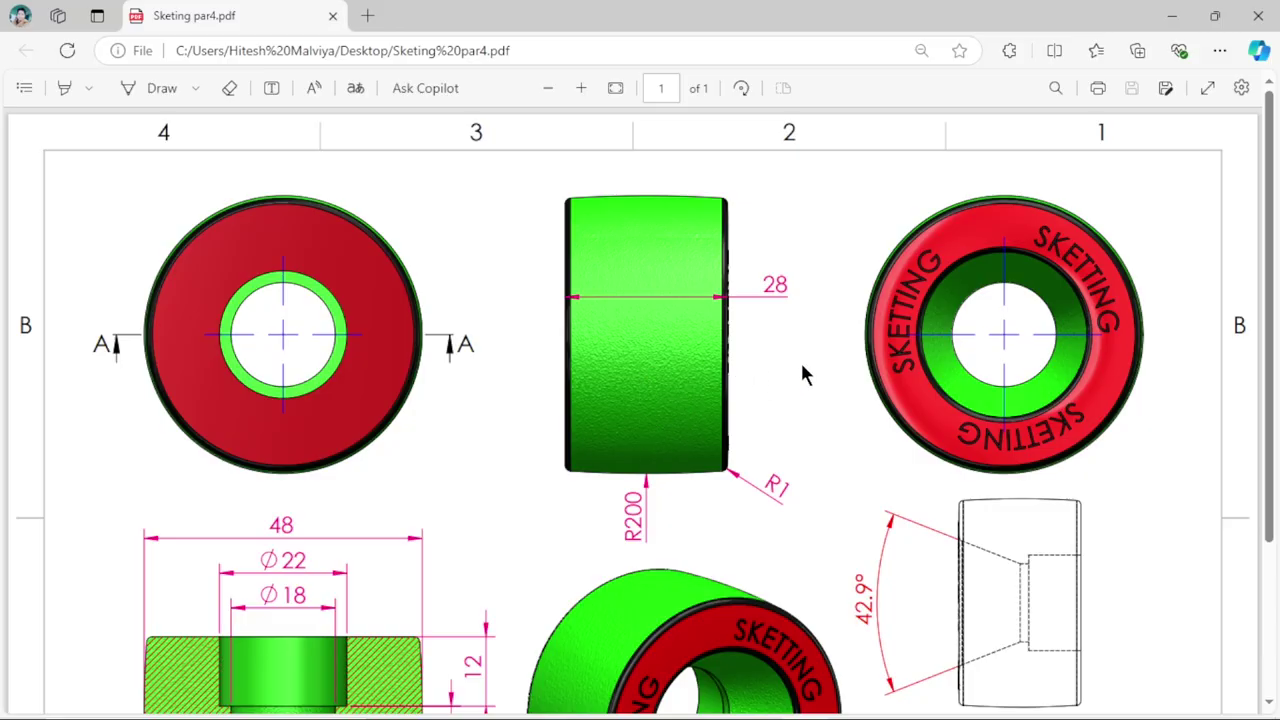
scroll(845, 442, down, 2)
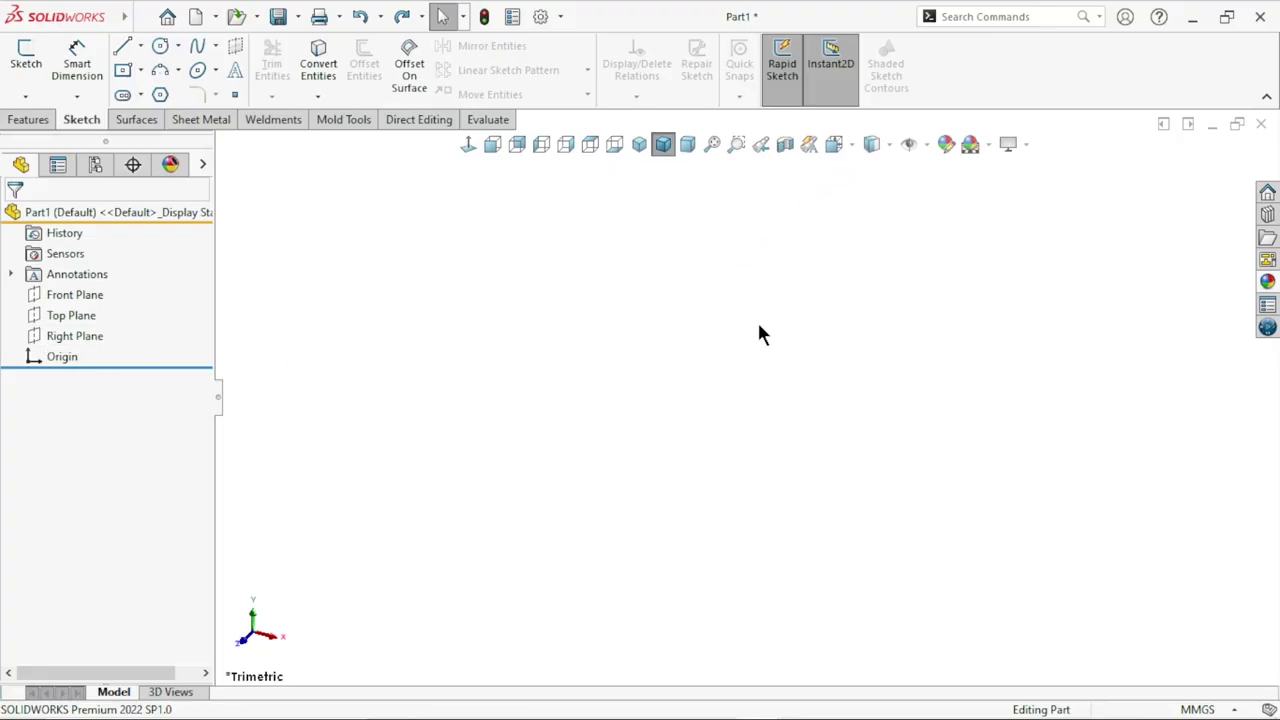
- On the Front Plane, sketch a horizontal midpoint centerline centred on the origin
click(86, 296)
click(111, 270)
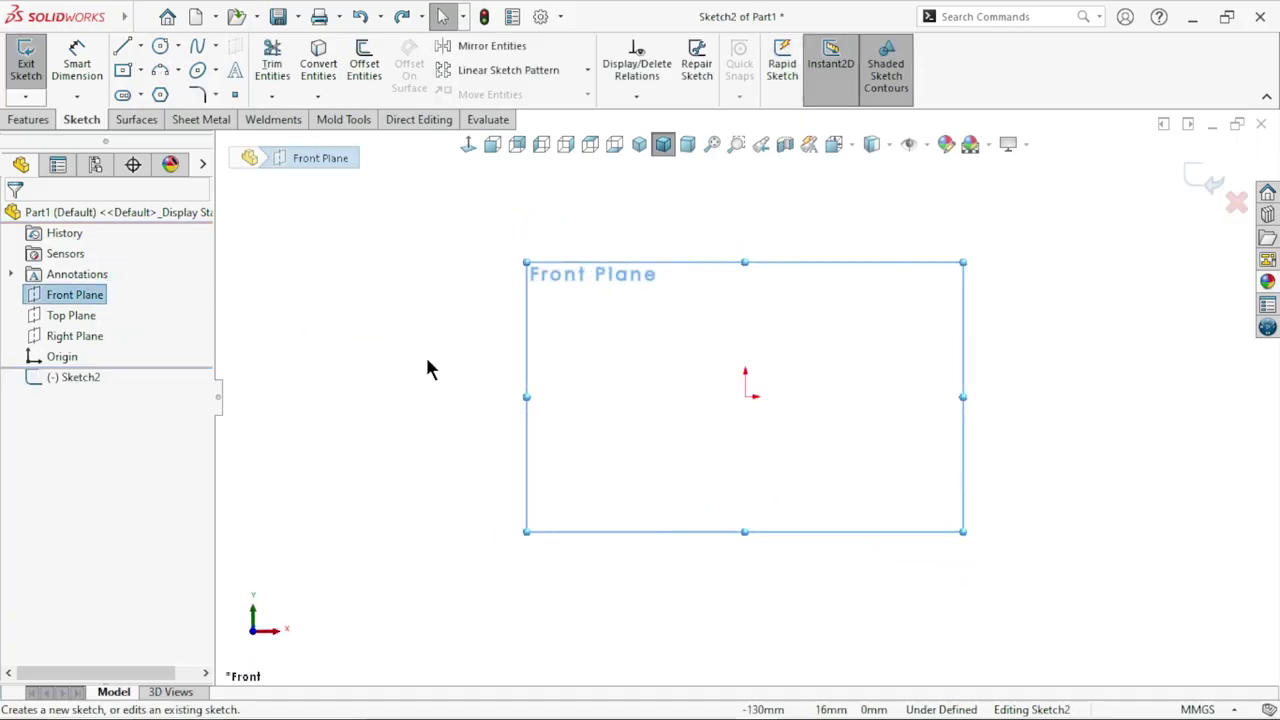
click(140, 46)
click(160, 93)
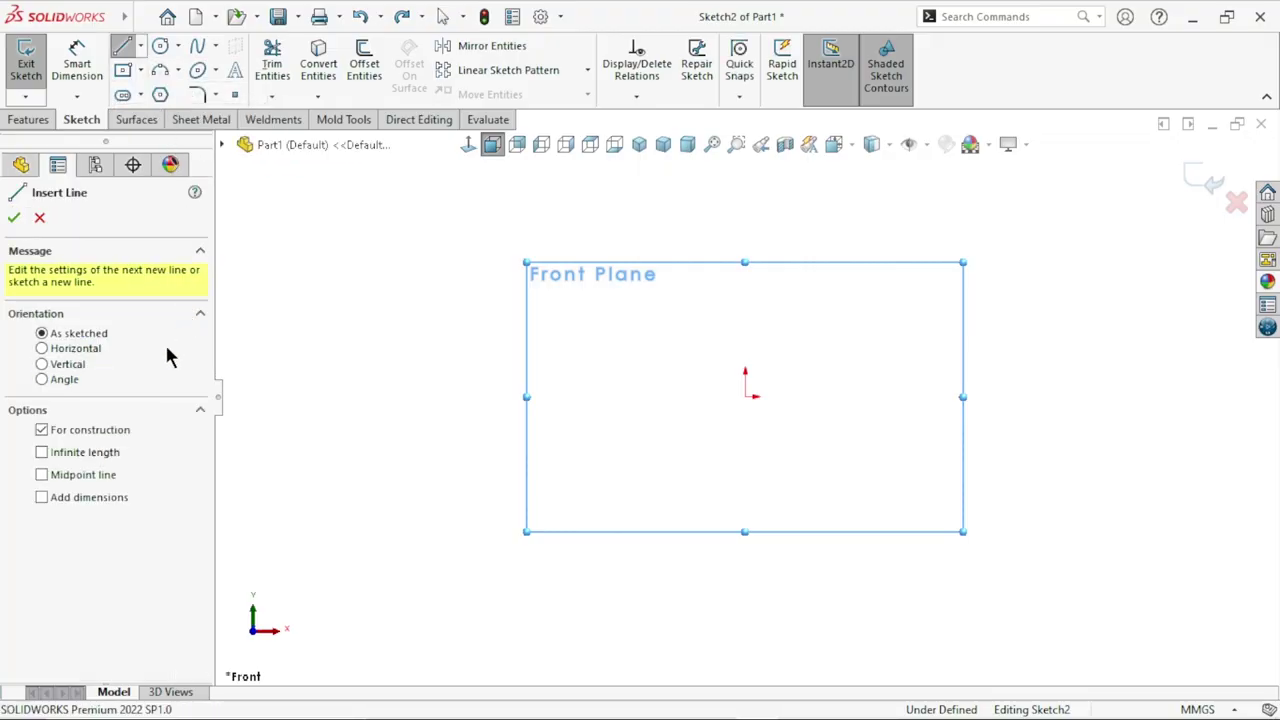
click(50, 478)
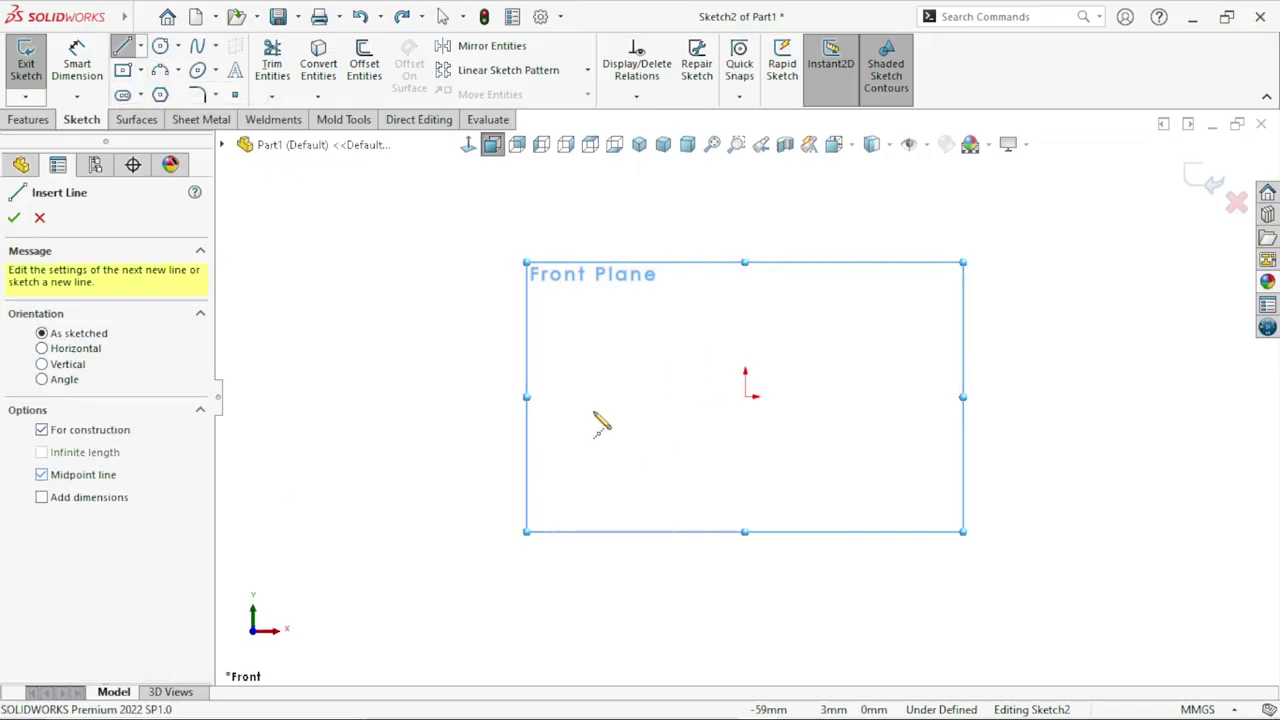
click(746, 398)
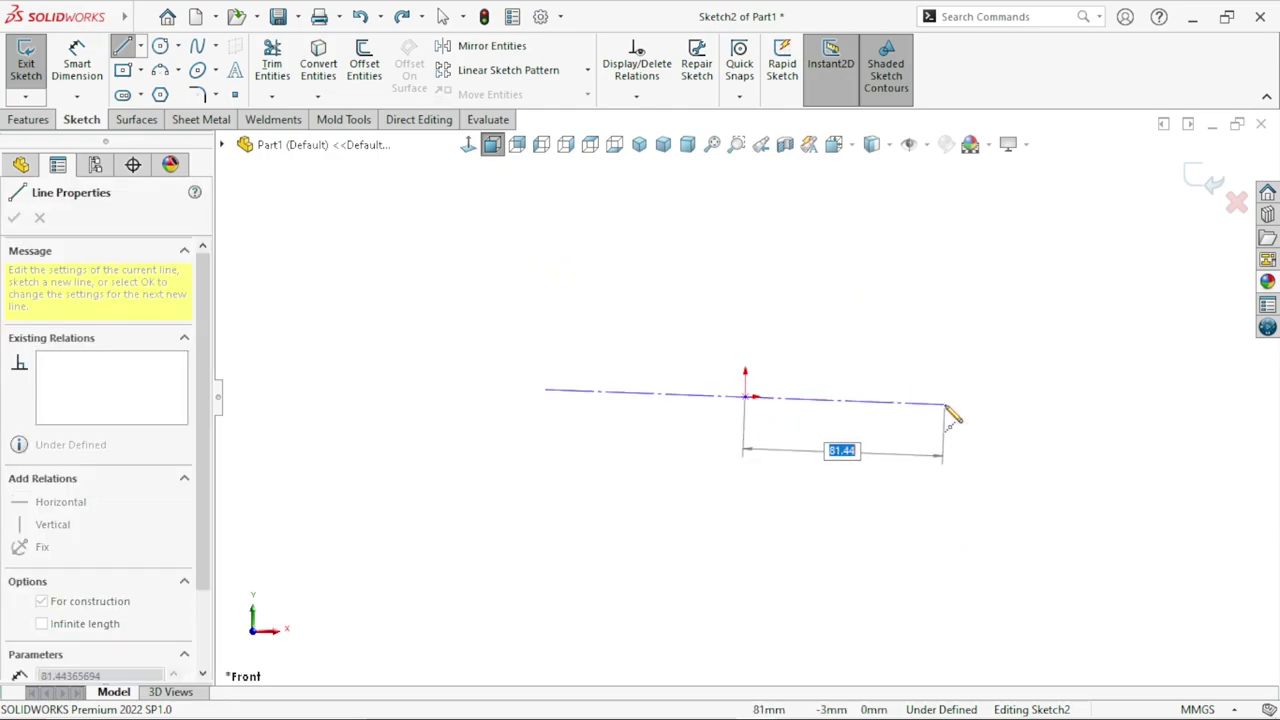
click(952, 398)
right_click(785, 317)
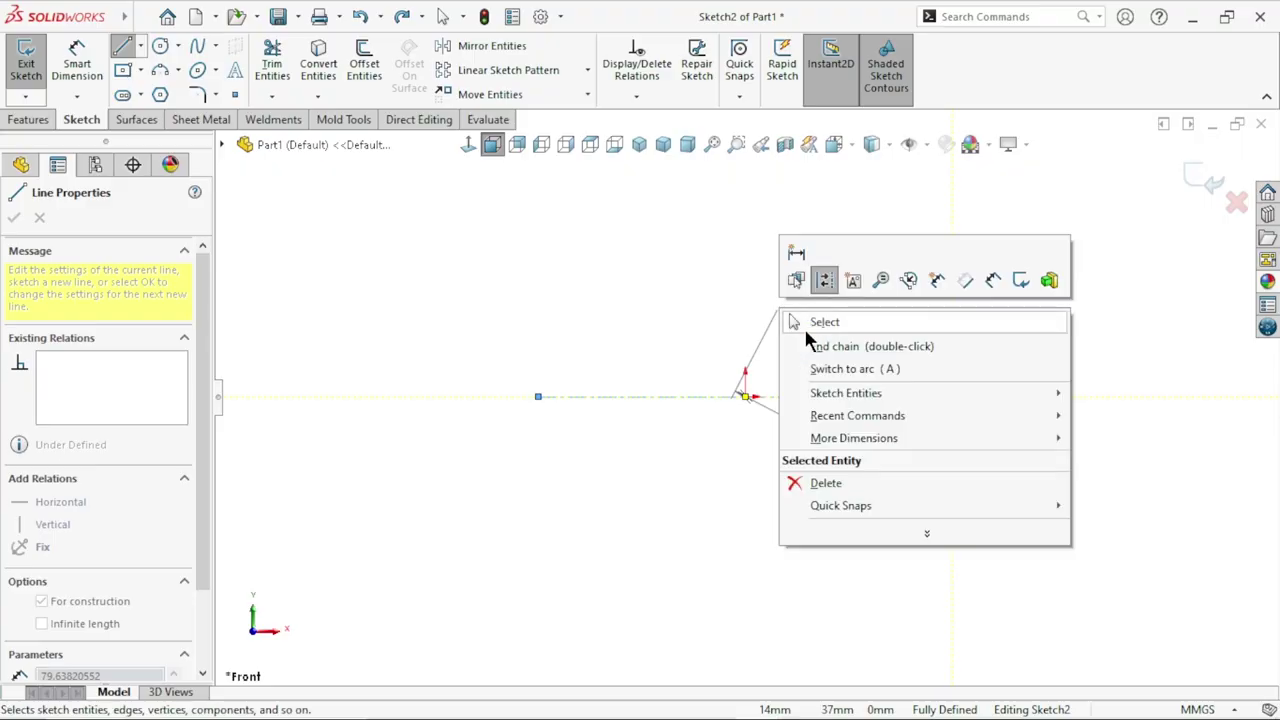
click(808, 320)
scroll(742, 317, down, 1)
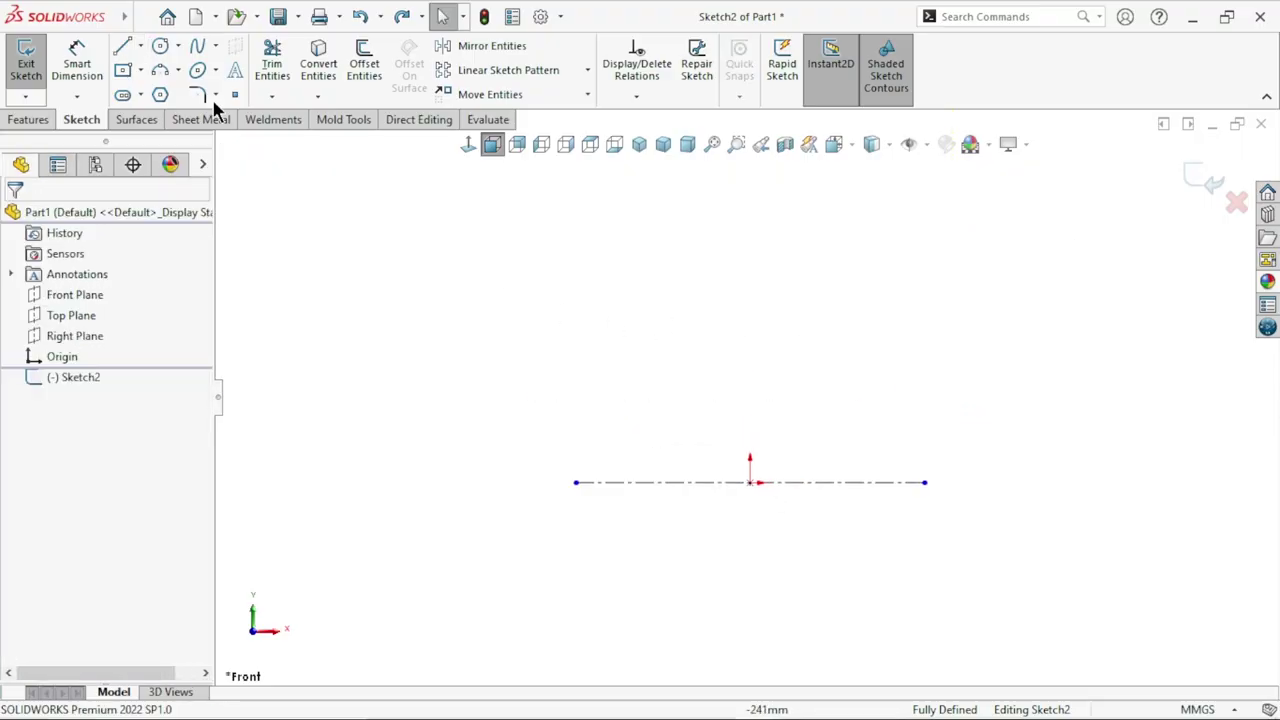
- Draw a tall vertical line up from the centerline's left end
click(122, 46)
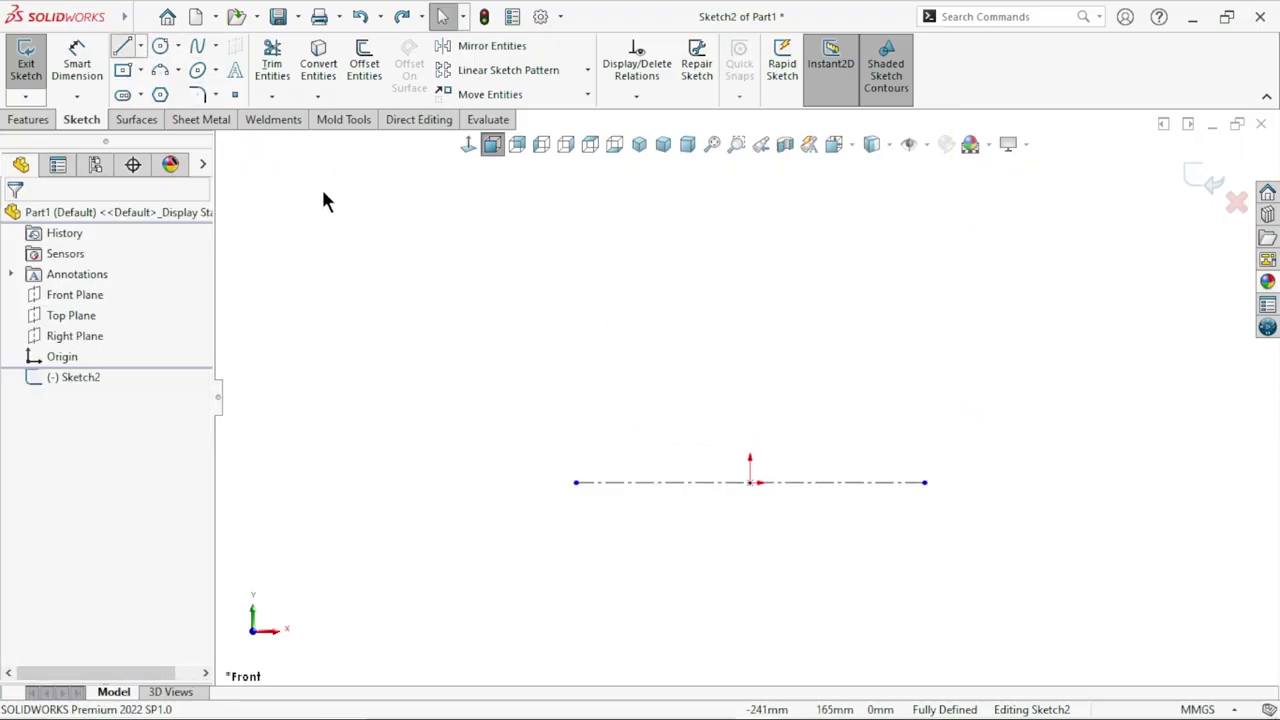
click(576, 482)
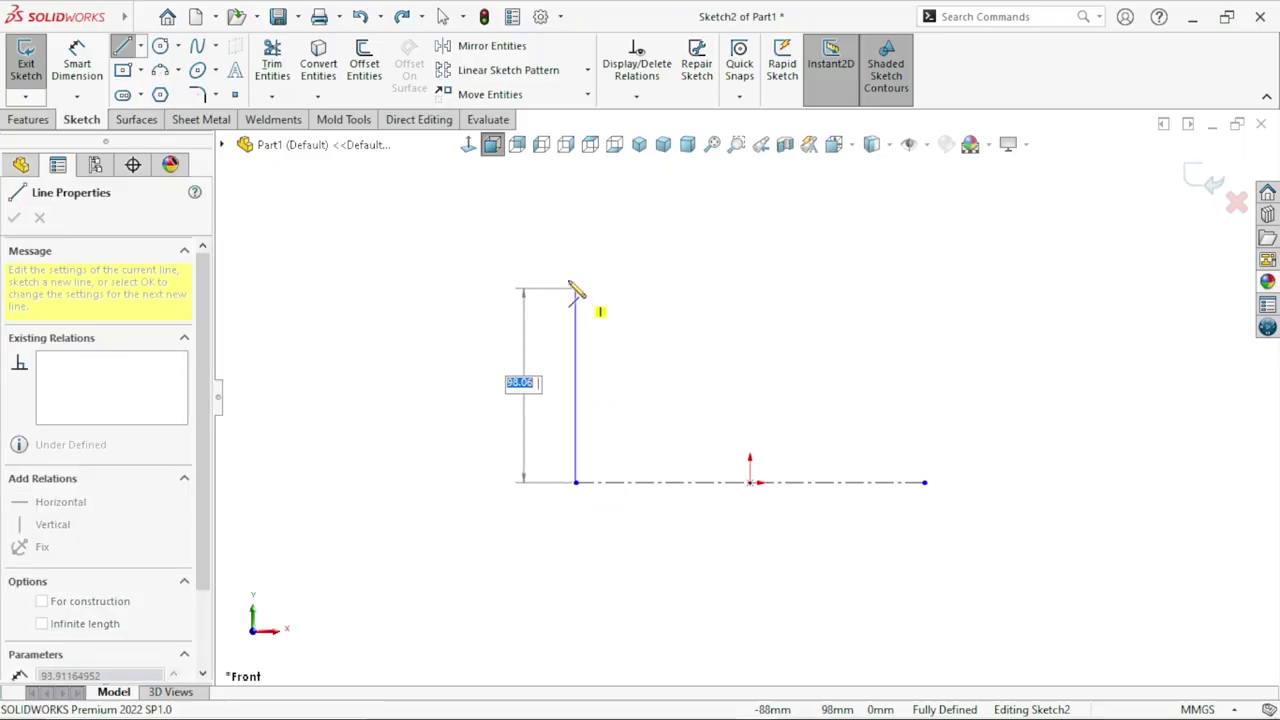
click(576, 243)
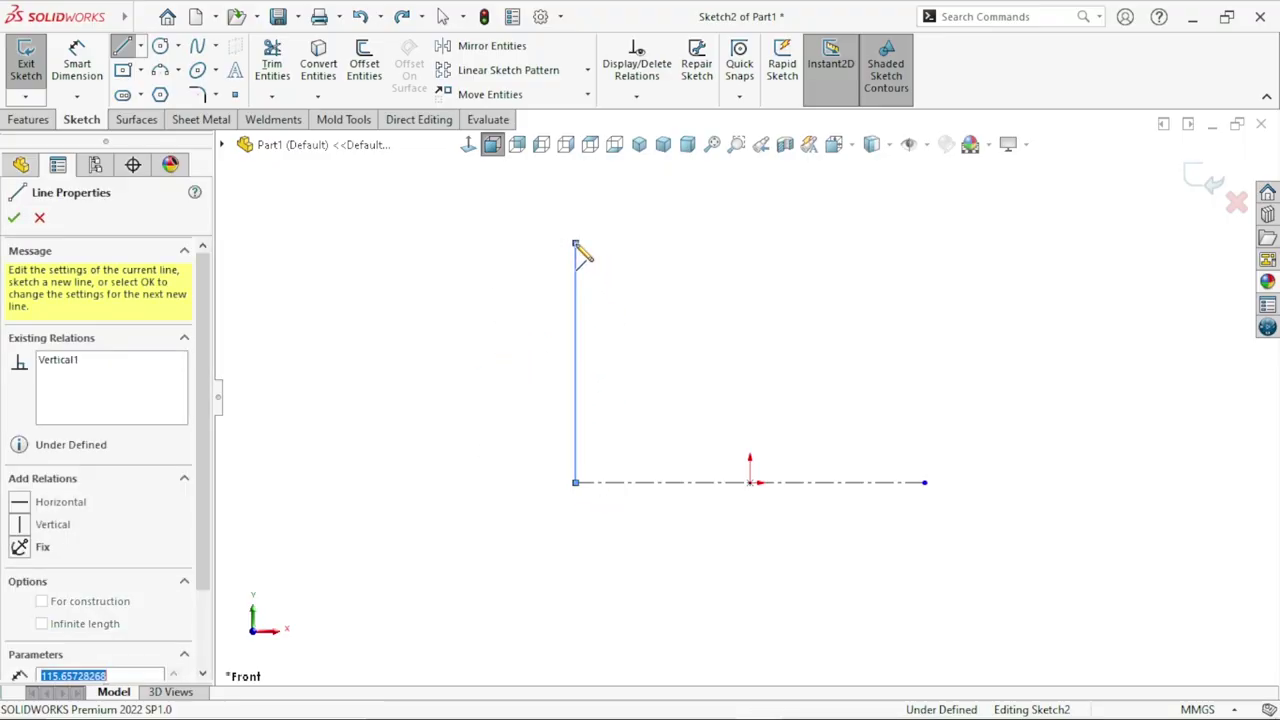
right_click(643, 280)
click(660, 287)
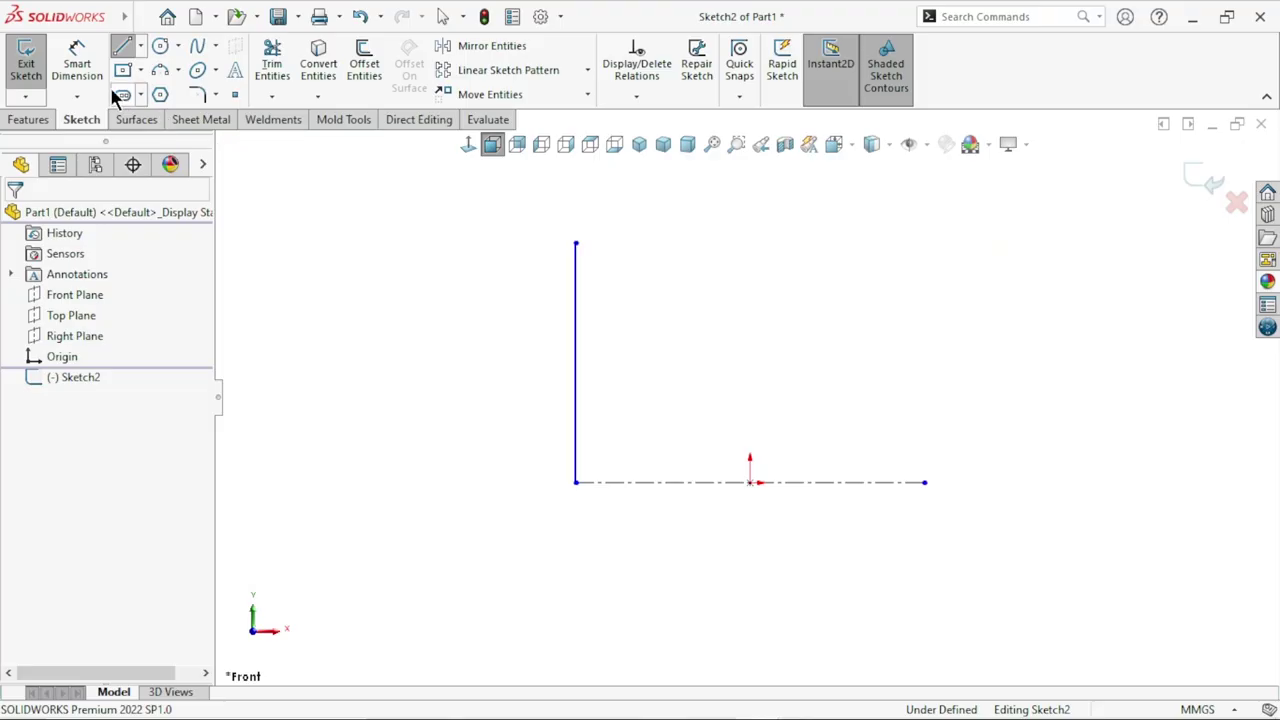
- Draw a chain: horizontal base to the origin, short vertical riser, then an angled line up-right
click(122, 46)
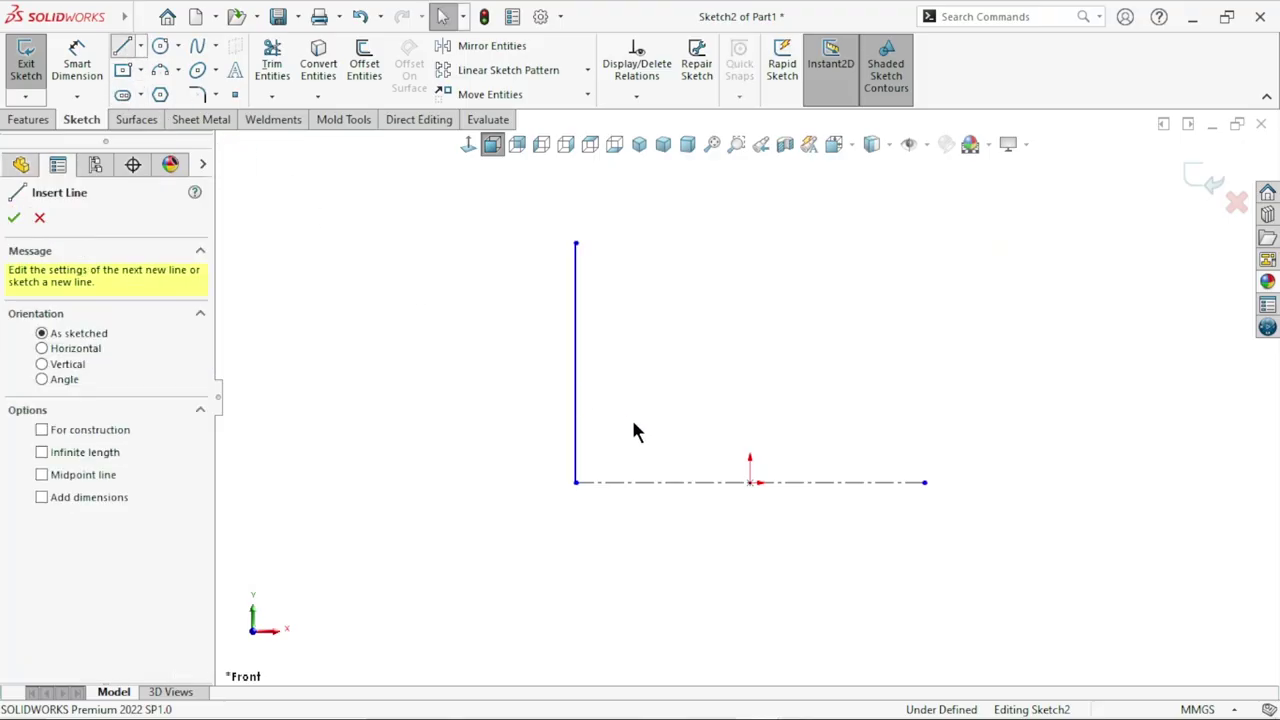
click(582, 482)
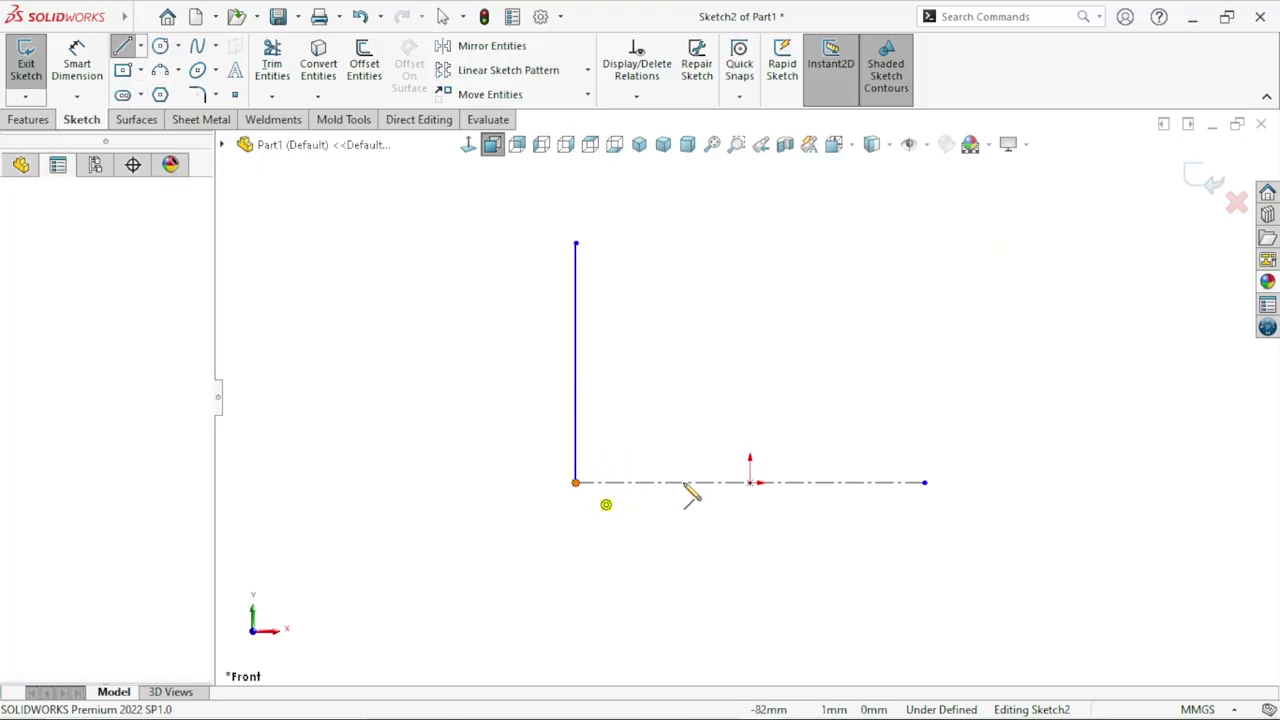
click(750, 483)
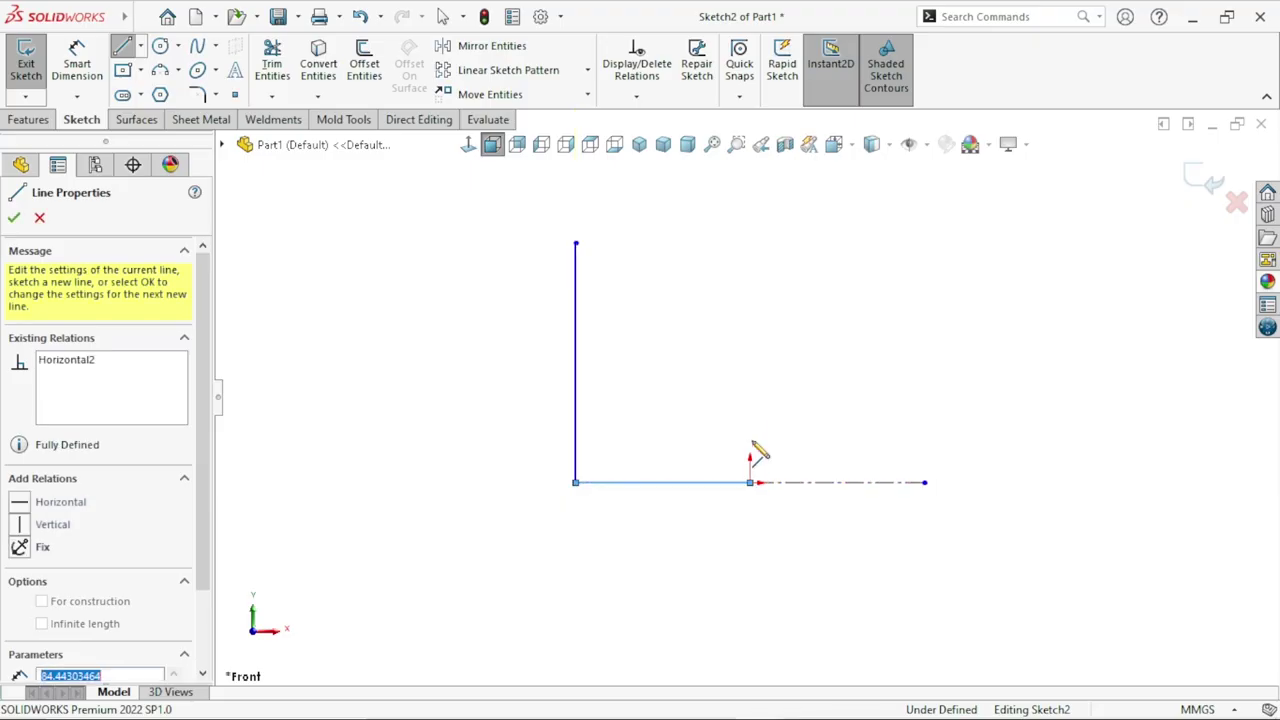
click(750, 381)
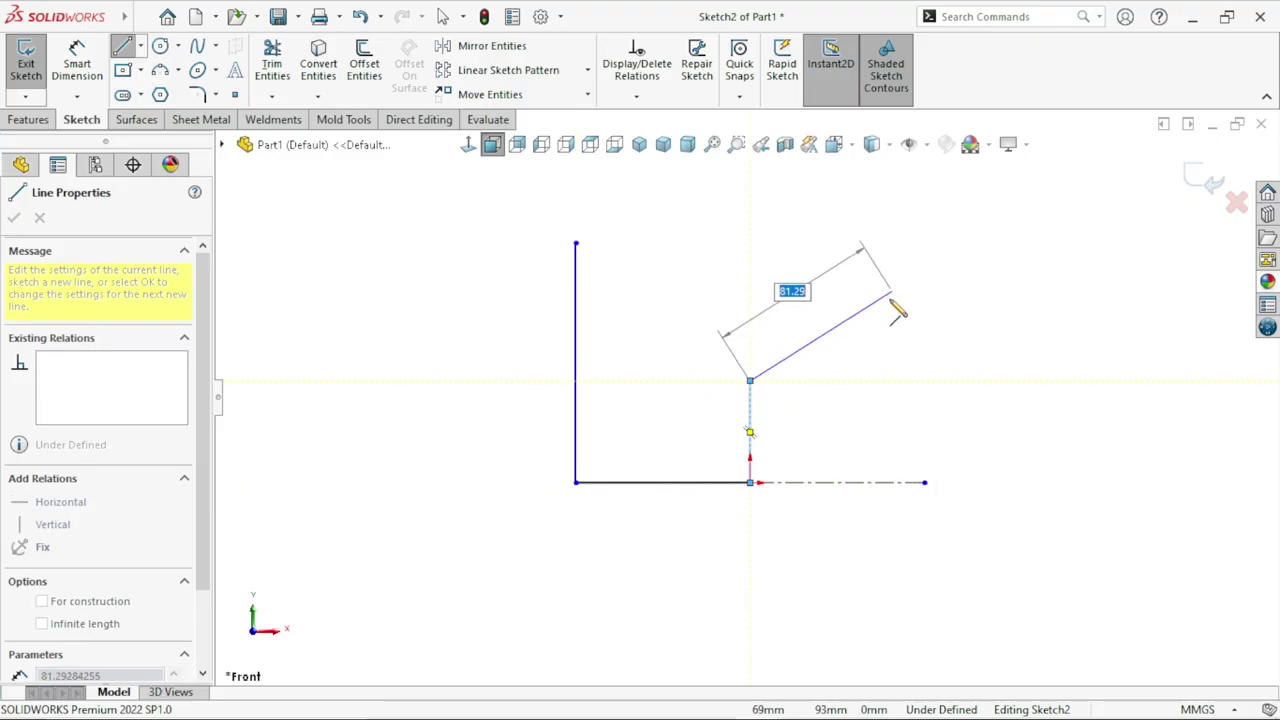
right_click(940, 335)
click(977, 336)
scroll(760, 385, up, 3)
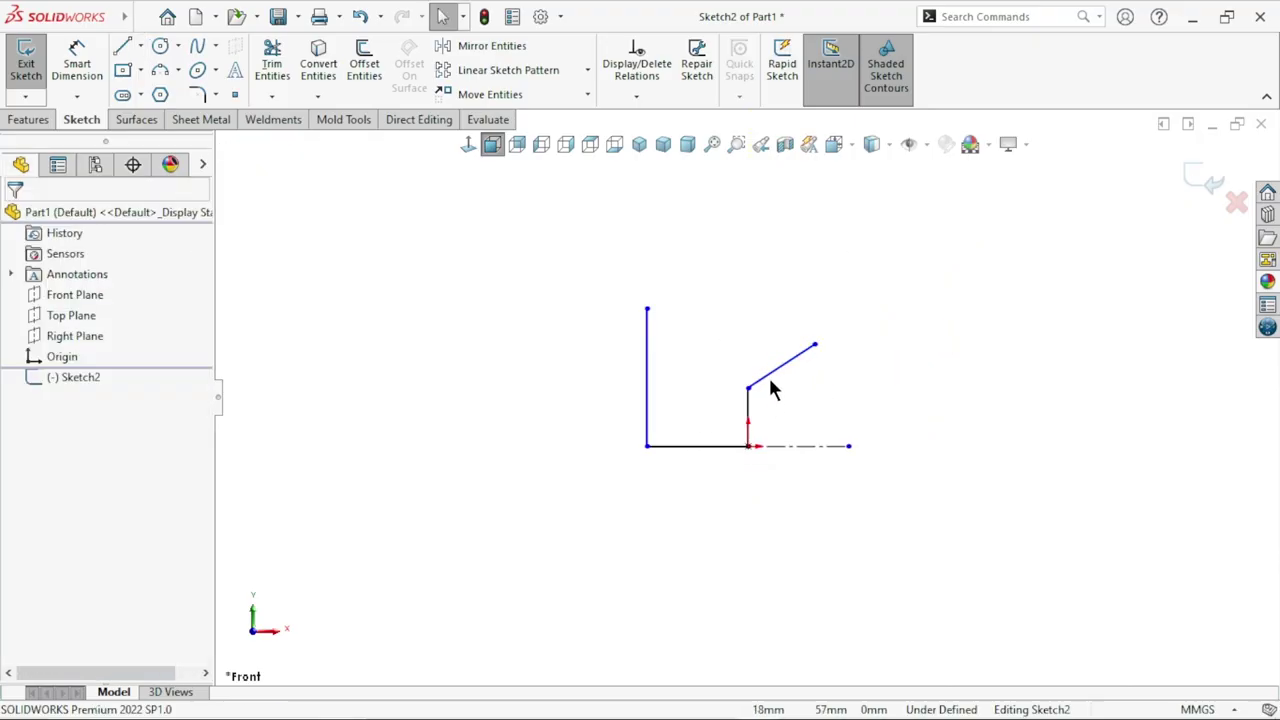
scroll(770, 370, down, 2)
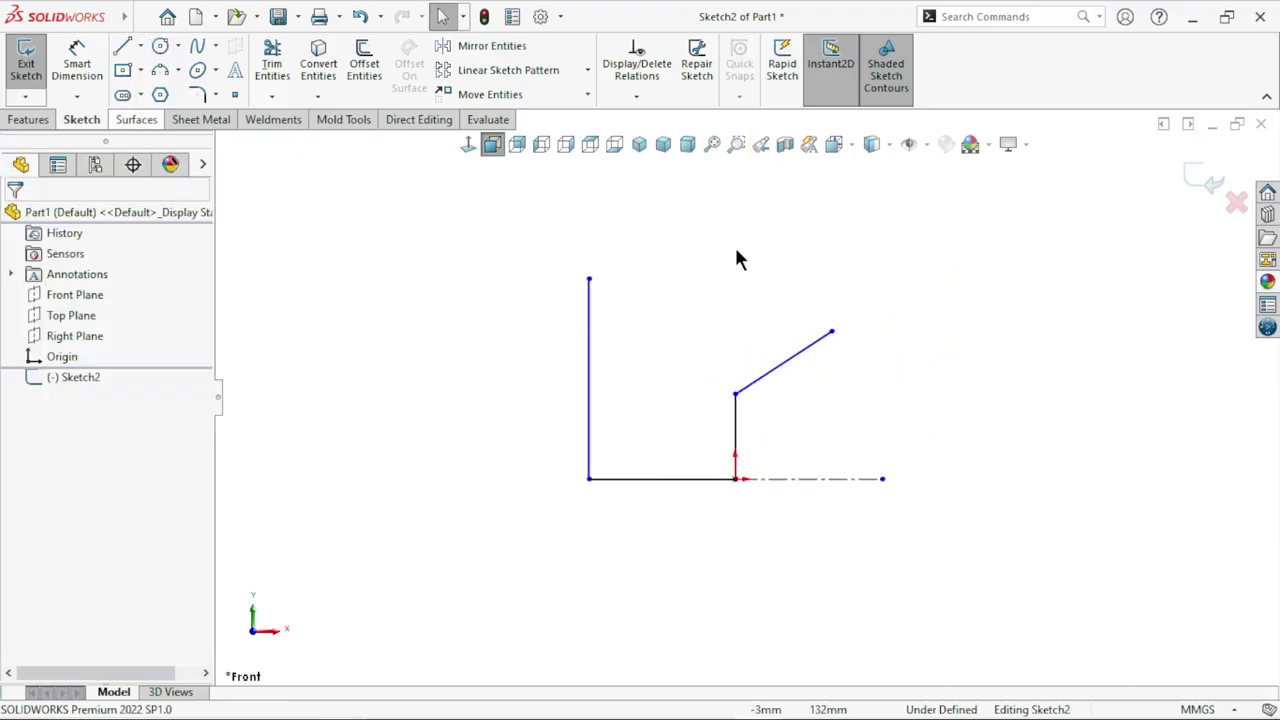
click(122, 46)
click(122, 46)
click(160, 70)
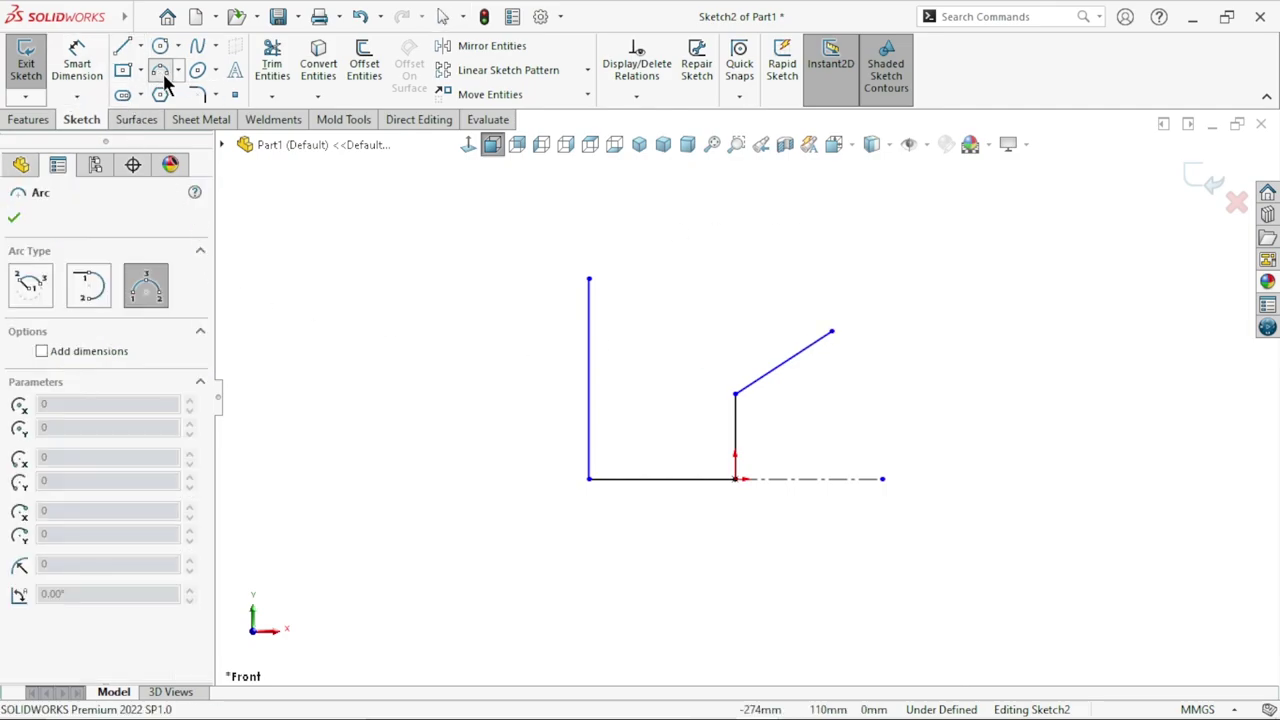
- Draw a short 3-point arc up from the angled line's end as the right edge
click(831, 331)
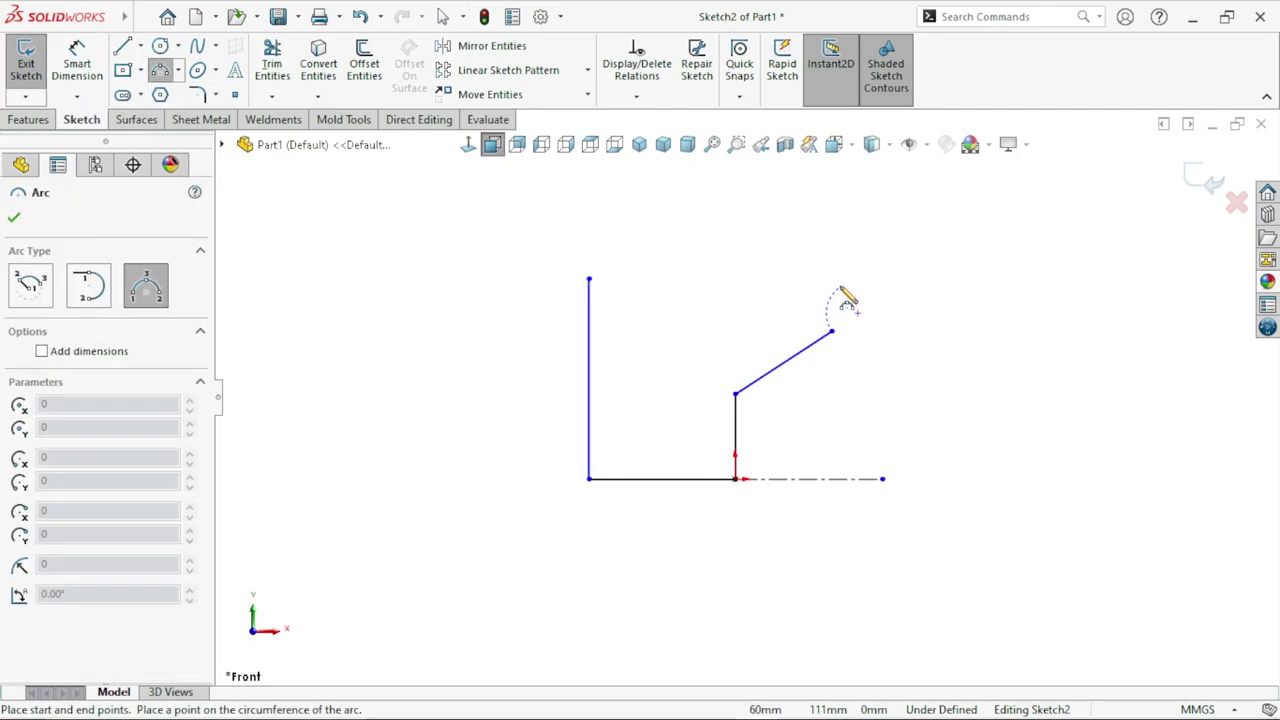
click(838, 280)
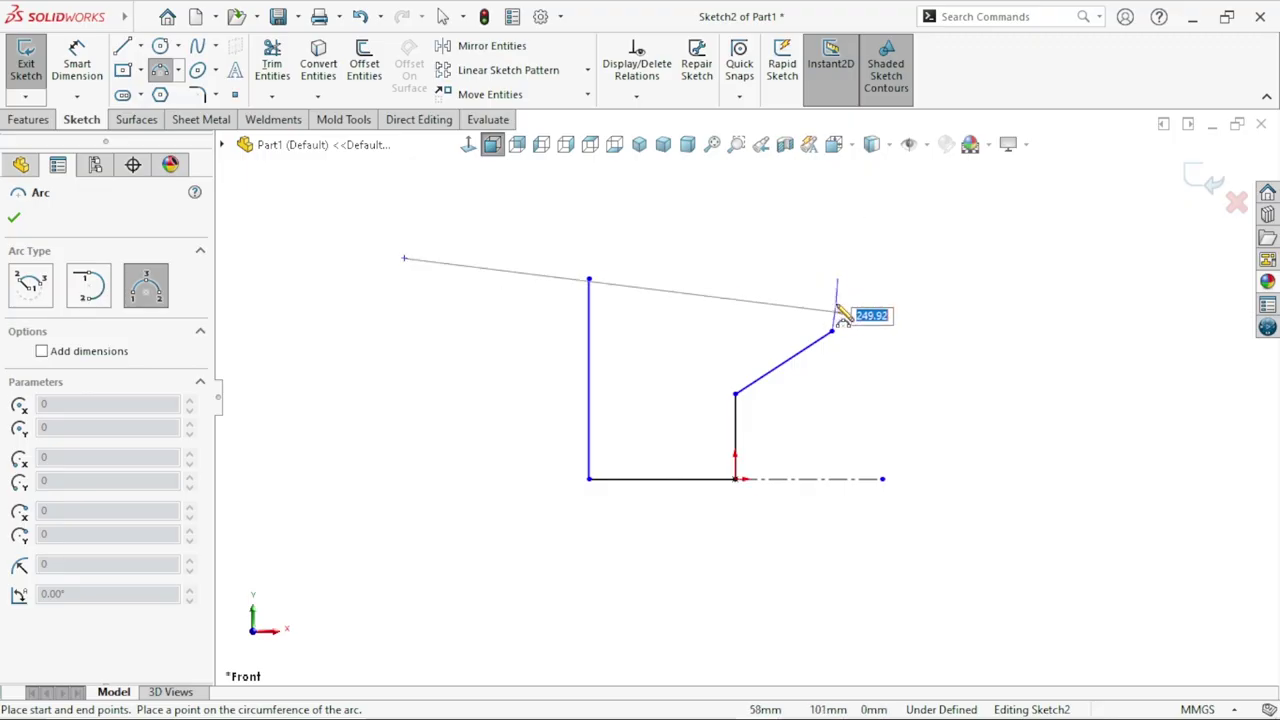
click(845, 305)
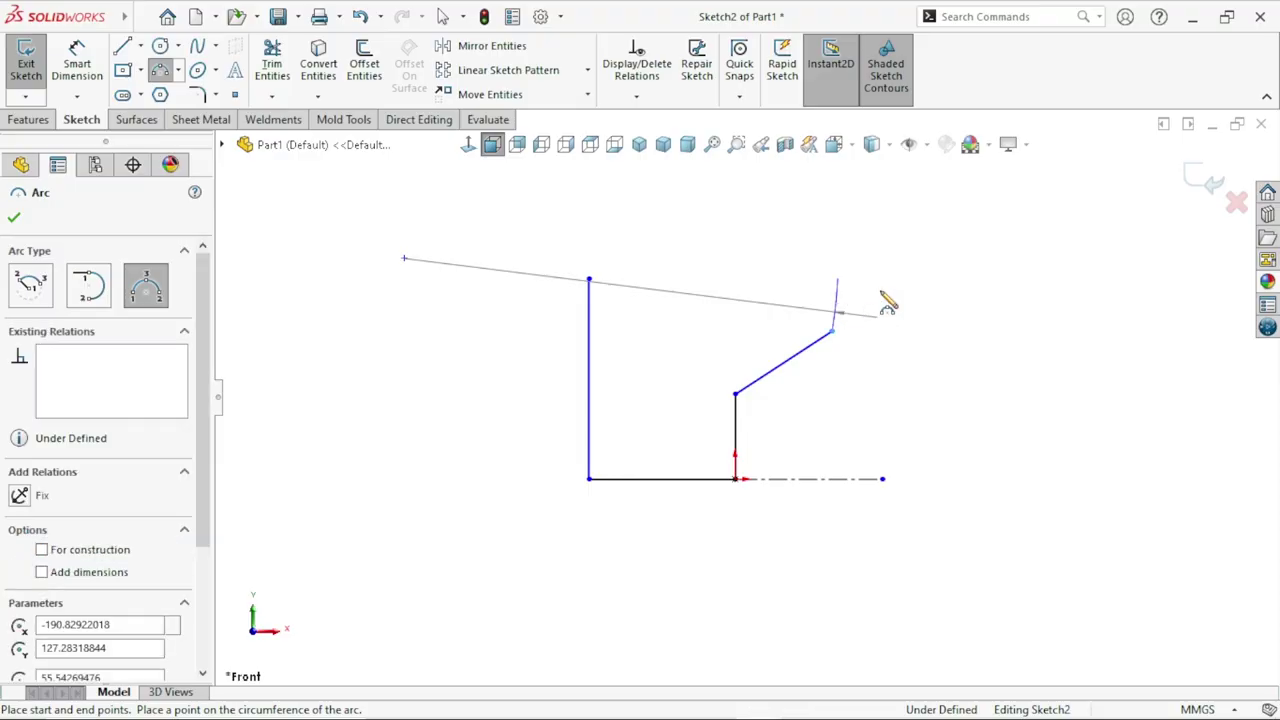
right_click(884, 293)
click(912, 303)
scroll(810, 412, up, 3)
scroll(794, 368, down, 5)
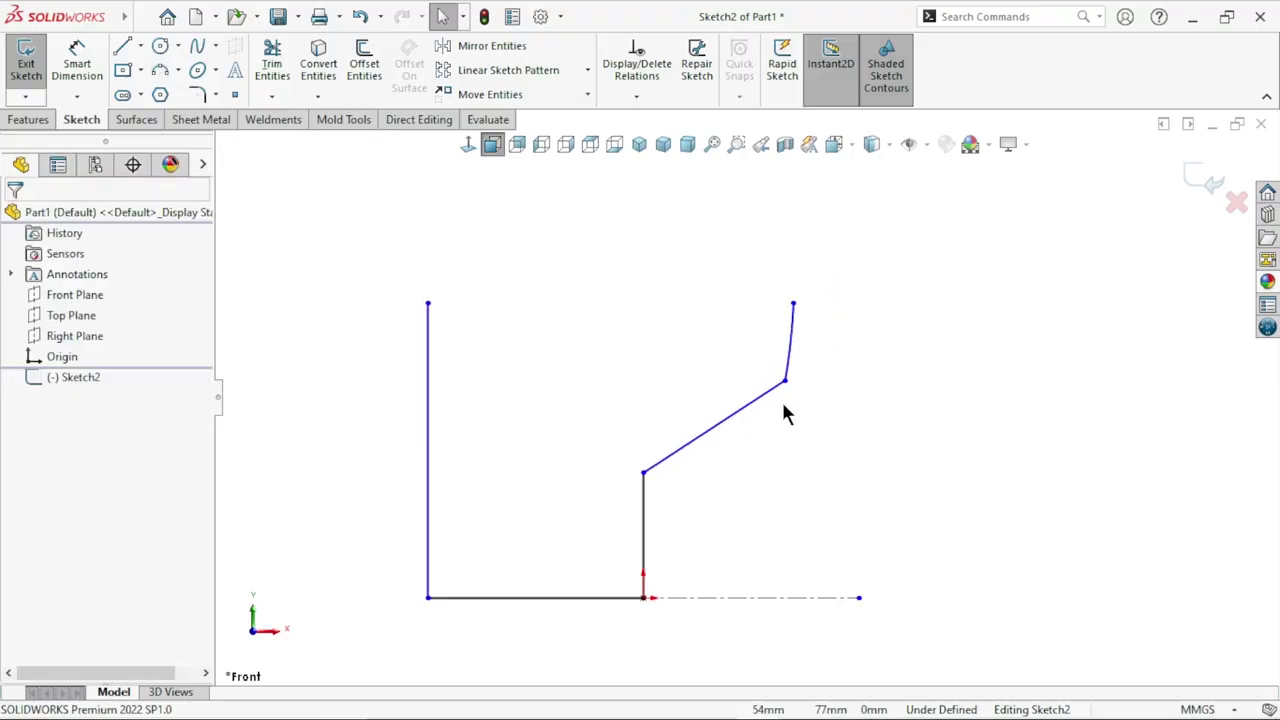
- Draw a shallow 3-point arc across the top from the left line to the right edge, closing the profile
click(164, 70)
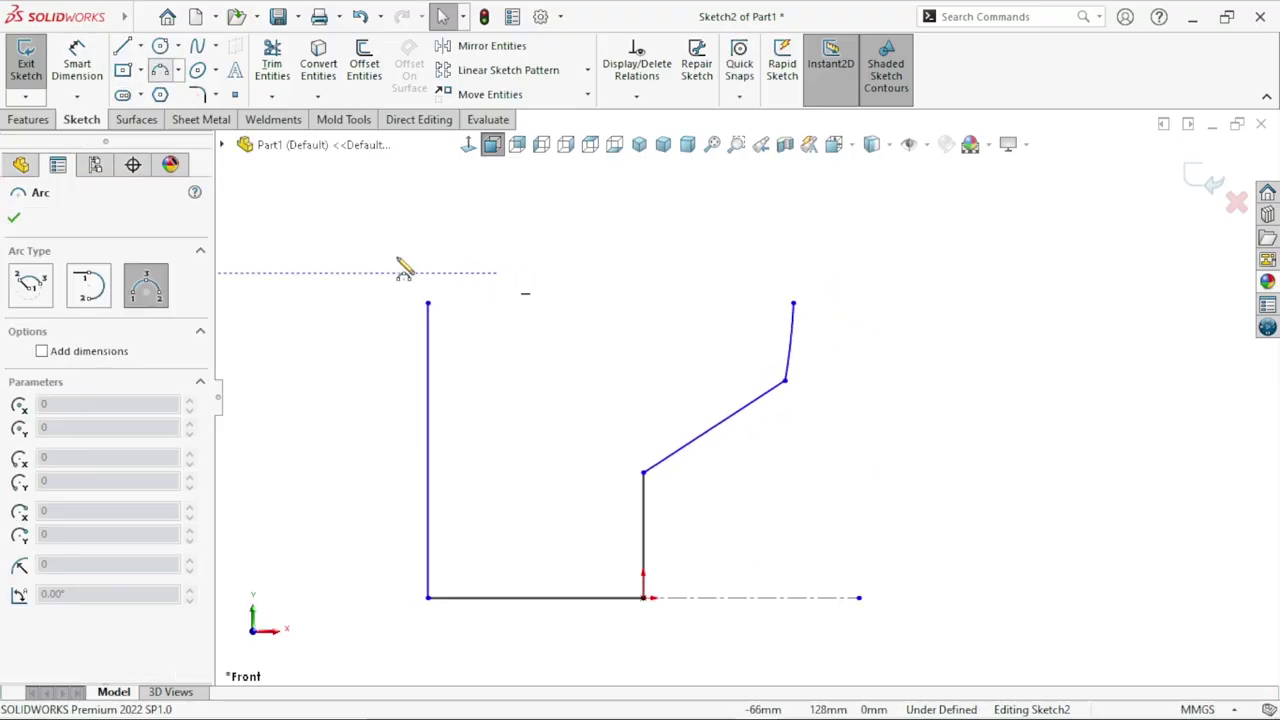
click(428, 303)
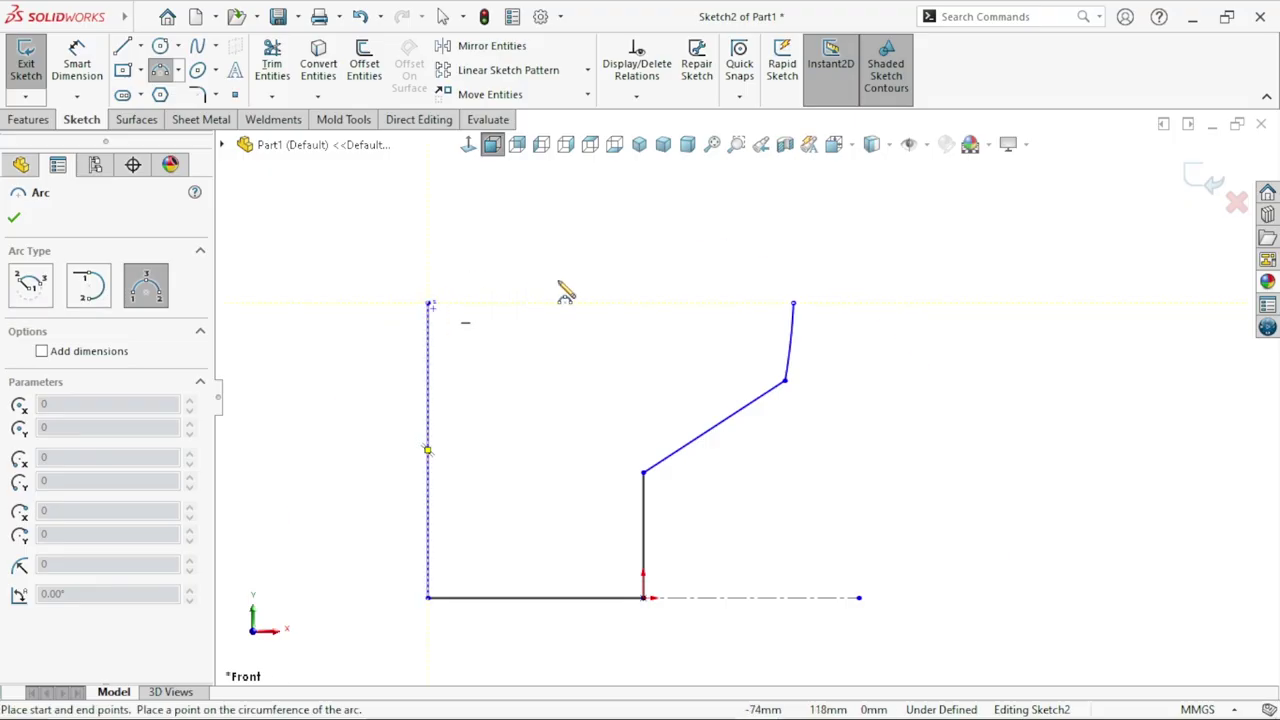
click(792, 303)
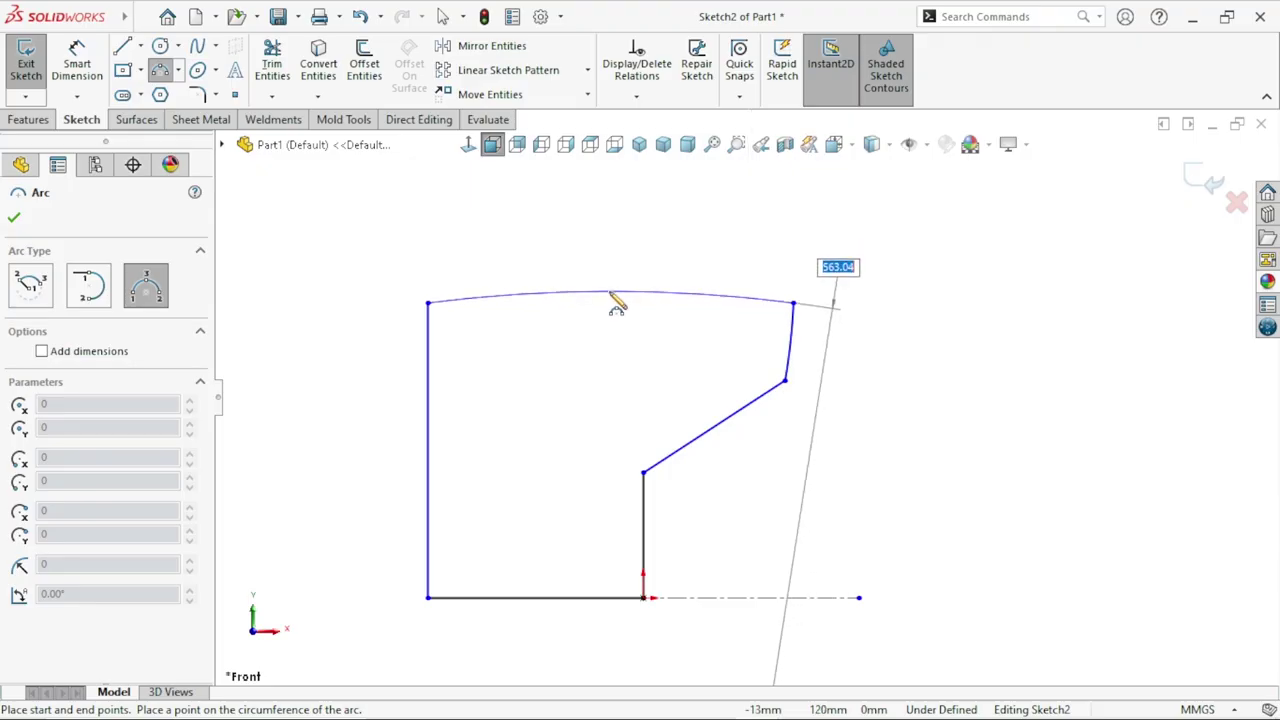
click(629, 307)
right_click(920, 360)
click(943, 363)
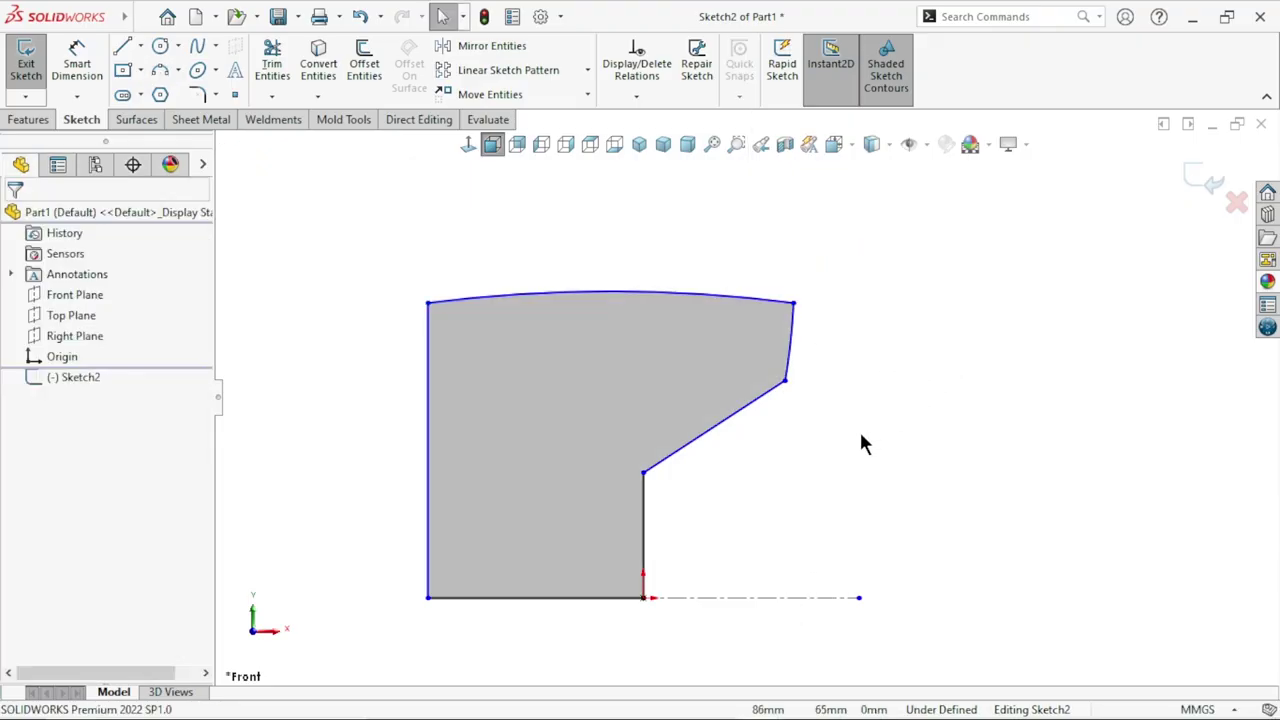
scroll(745, 420, up, 2)
scroll(735, 445, down, 3)
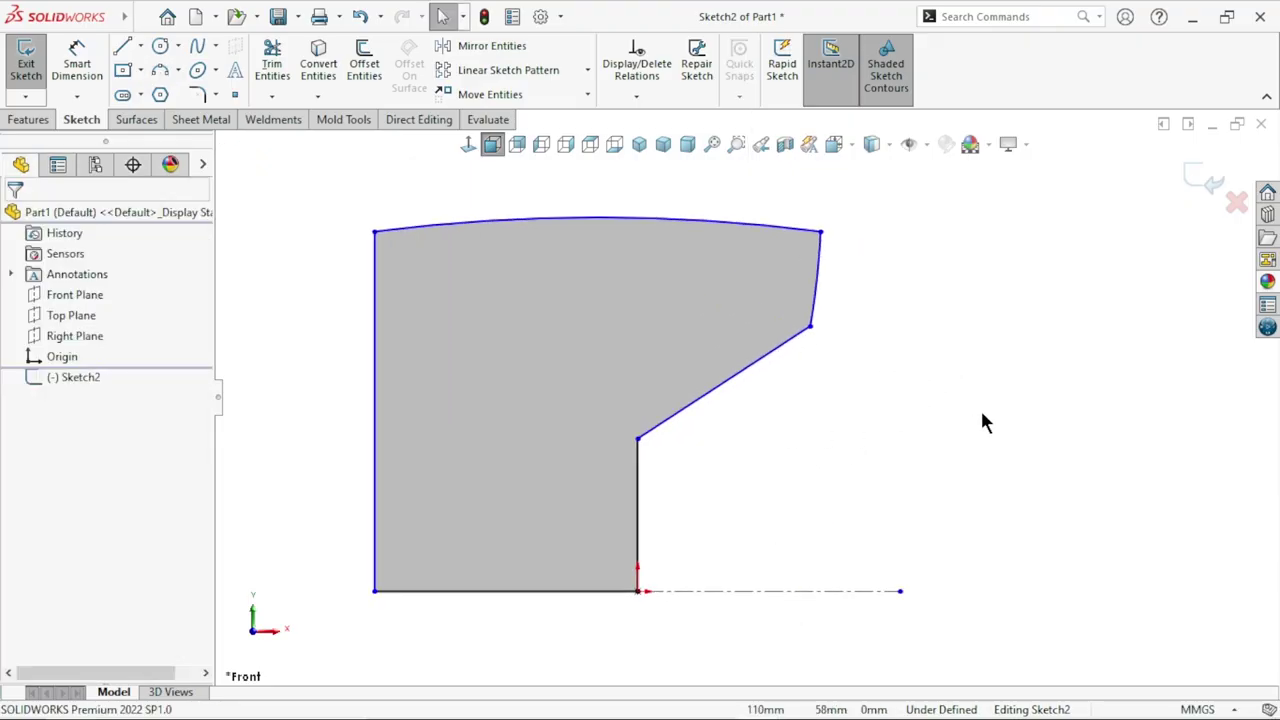
- Add a Vertical relation between the two right-side corner points
click(824, 233)
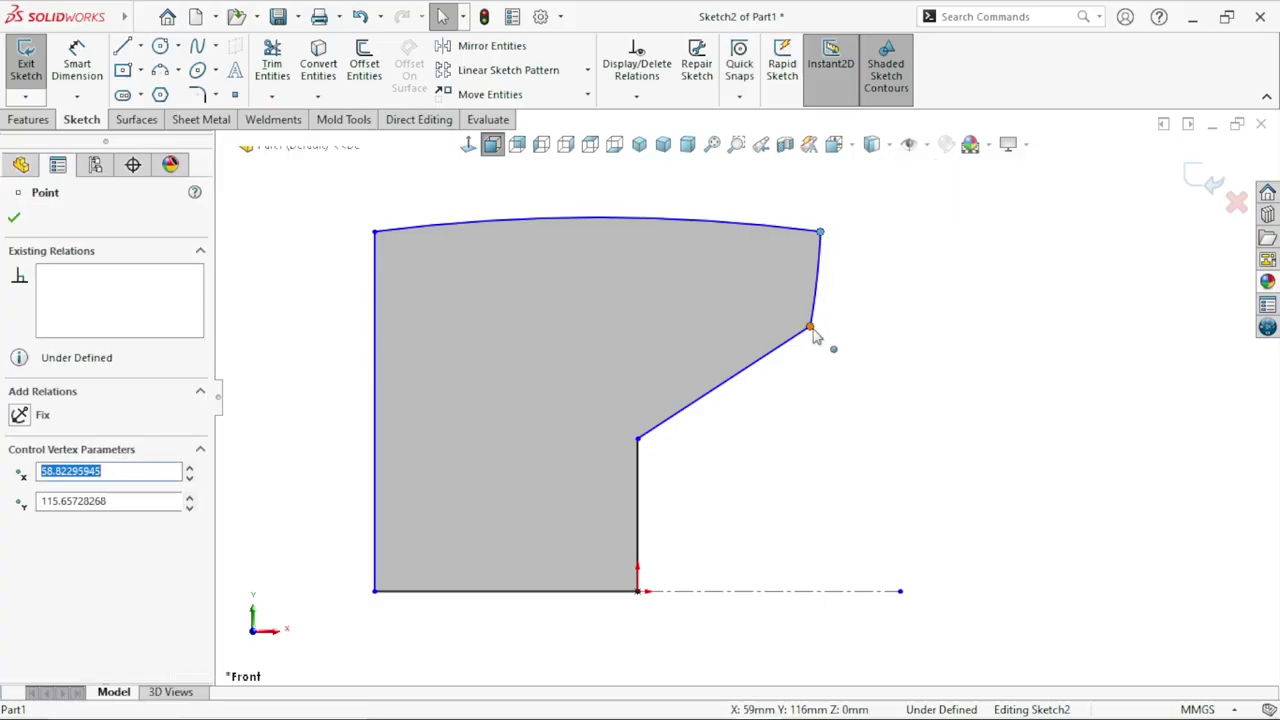
ctrl+click(810, 327)
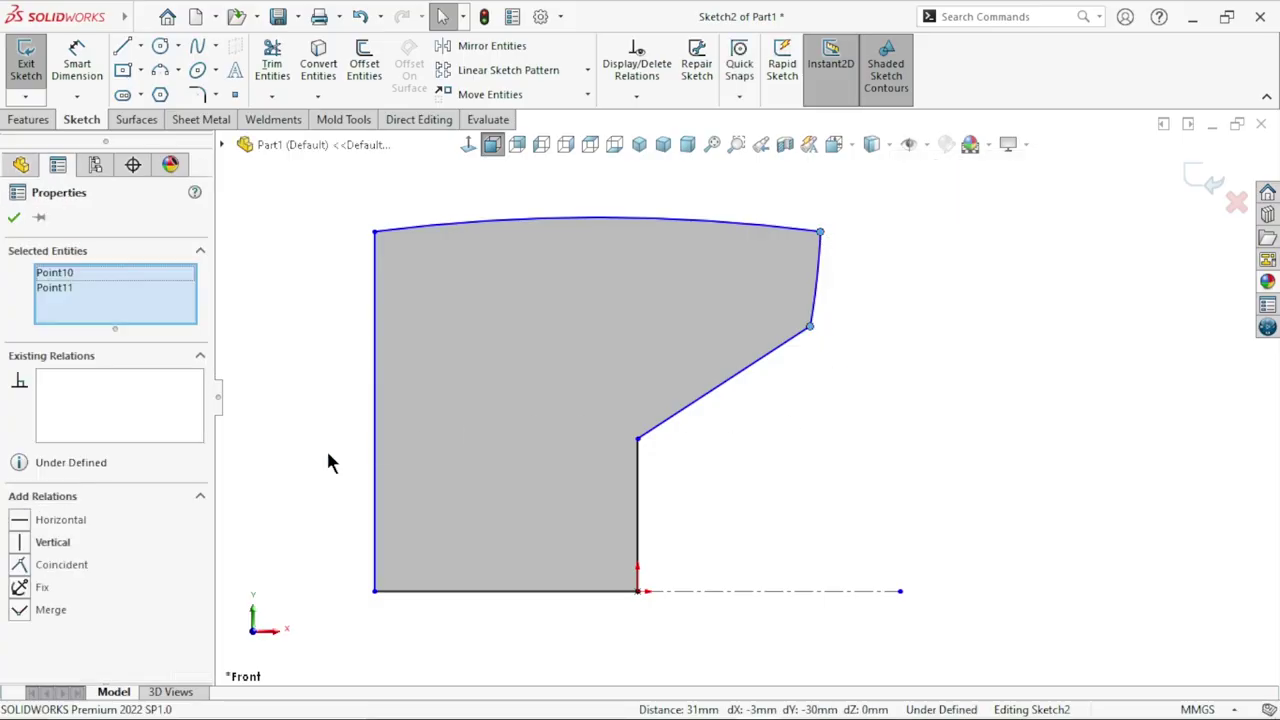
click(30, 548)
click(903, 430)
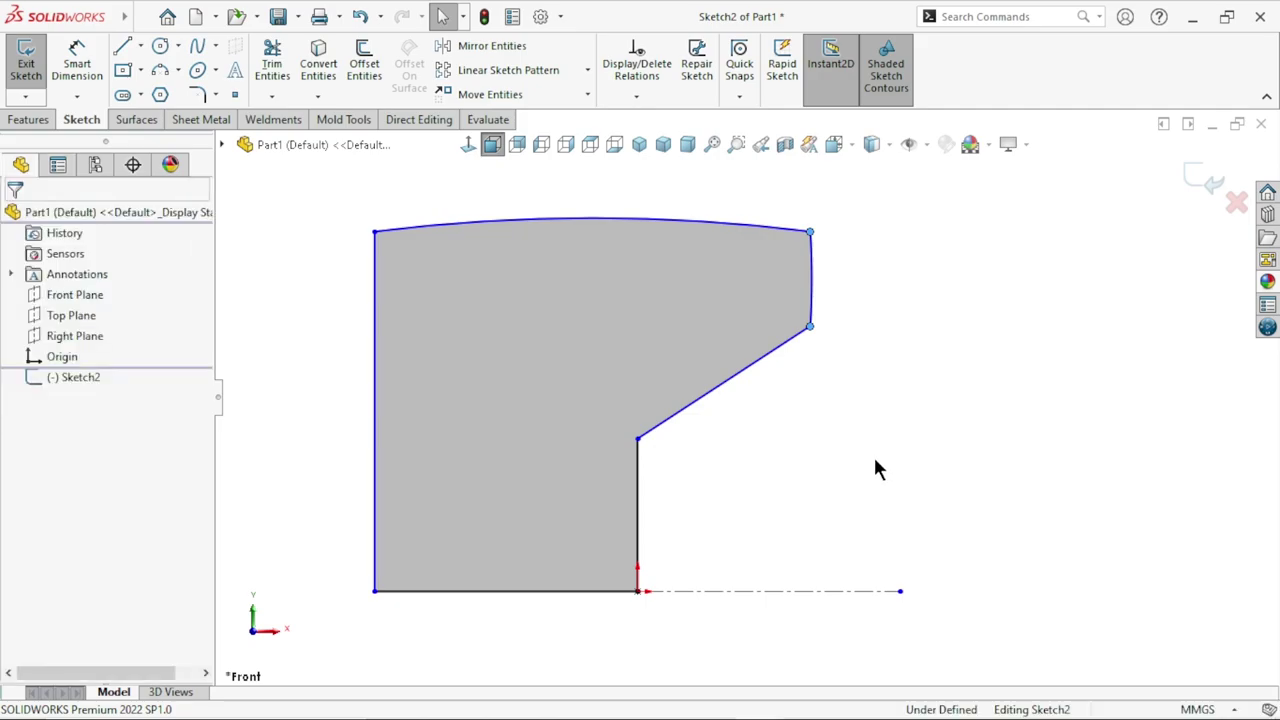
scroll(734, 400, up, 3)
scroll(698, 419, down, 2)
scroll(664, 408, up, 2)
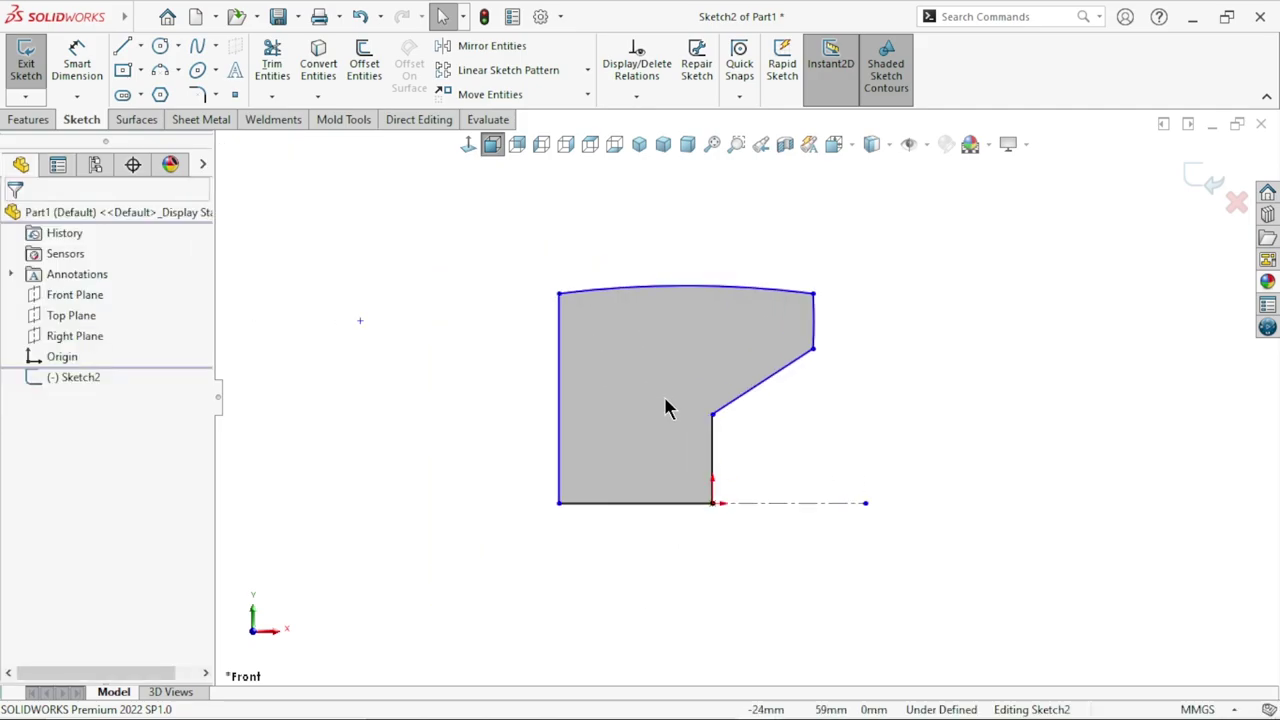
click(78, 65)
scroll(700, 455, up, 2)
scroll(683, 447, down, 2)
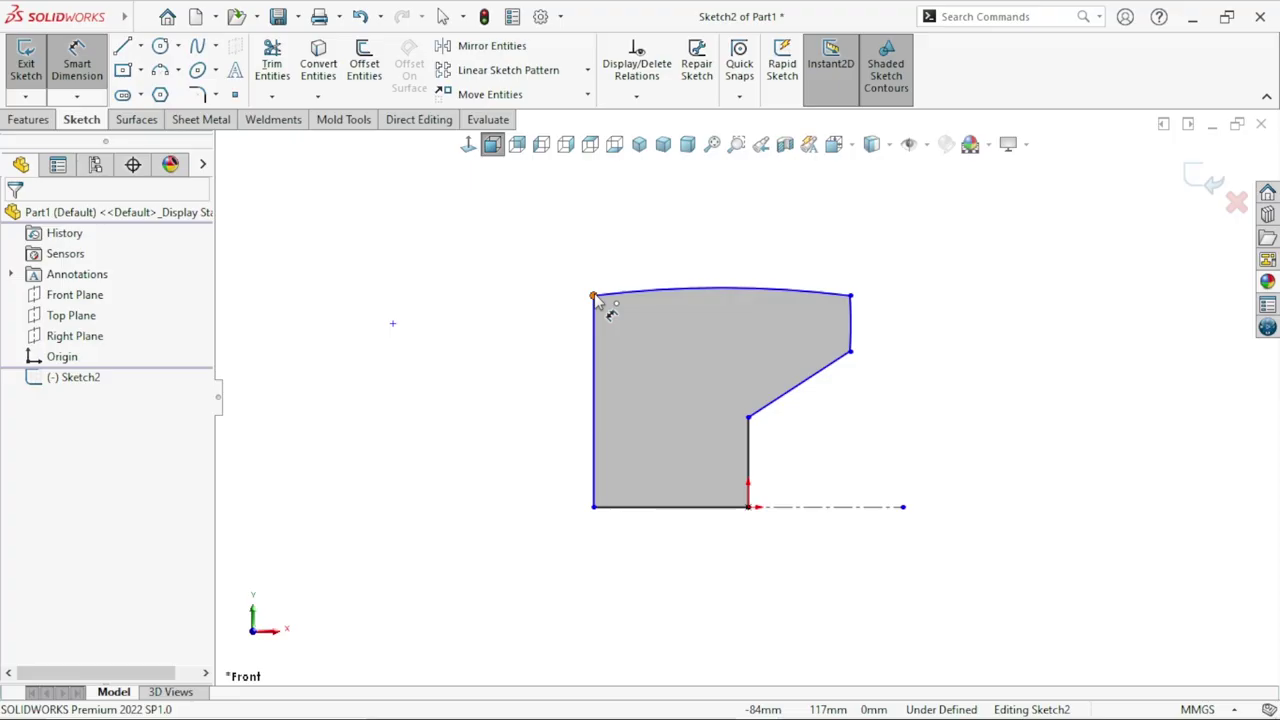
- Dimension the top arc to the centreline as a 48 mm diameter
click(703, 296)
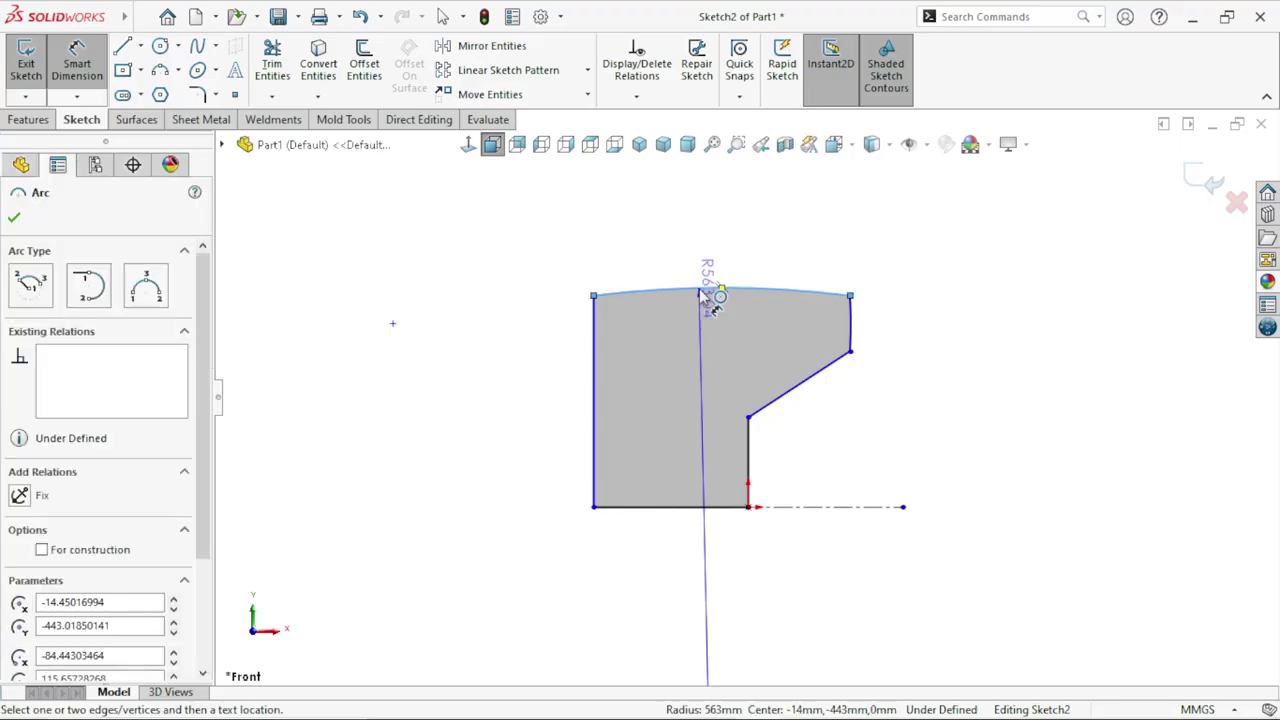
click(806, 514)
click(806, 515)
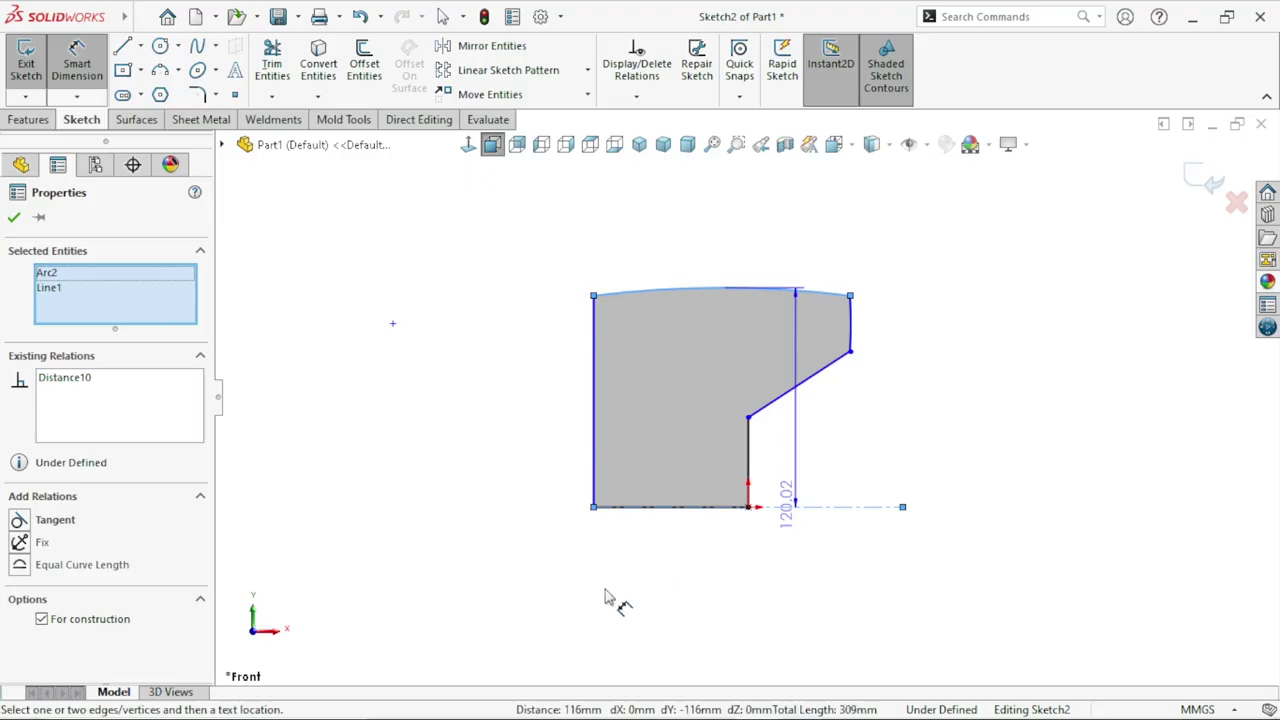
click(499, 568)
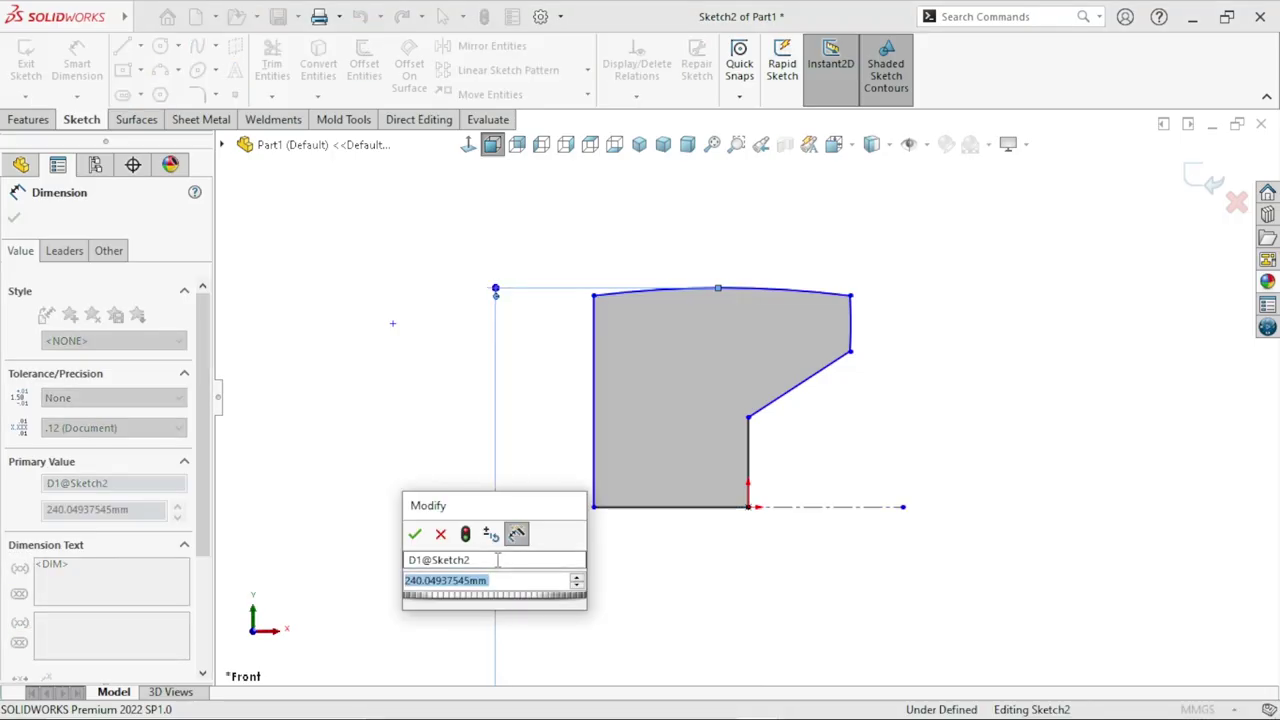
text(48)
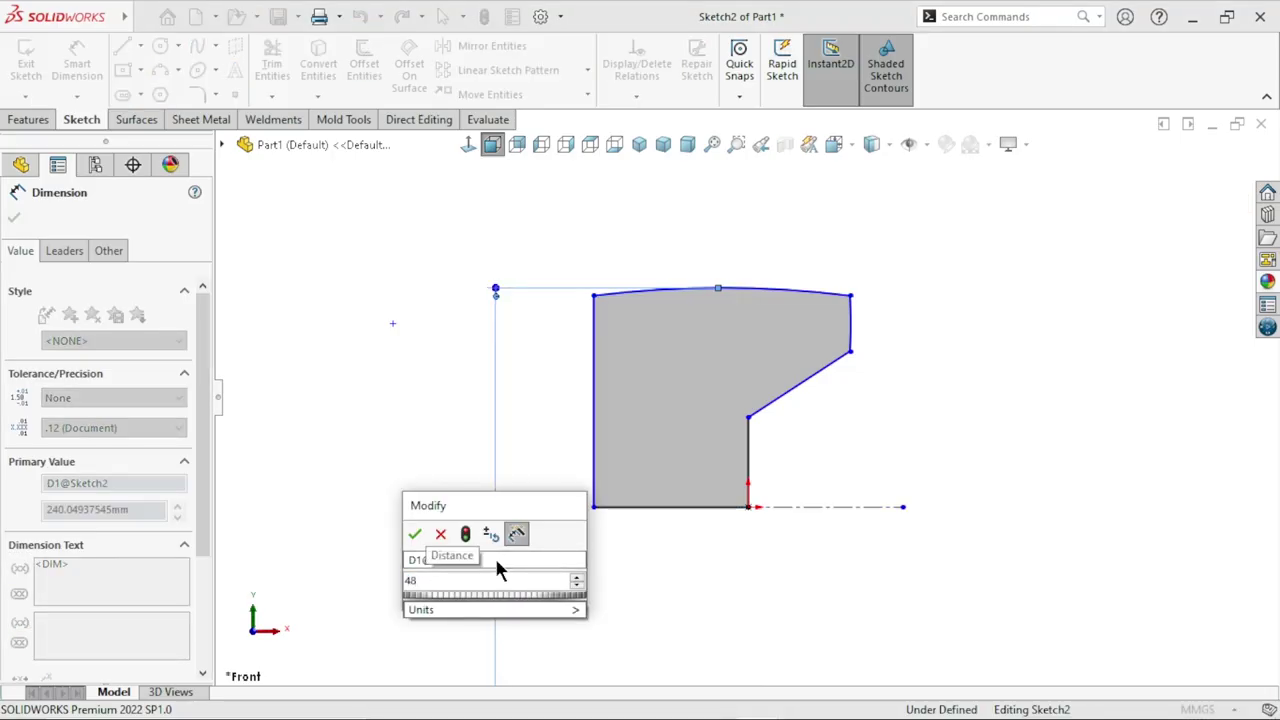
key(Return)
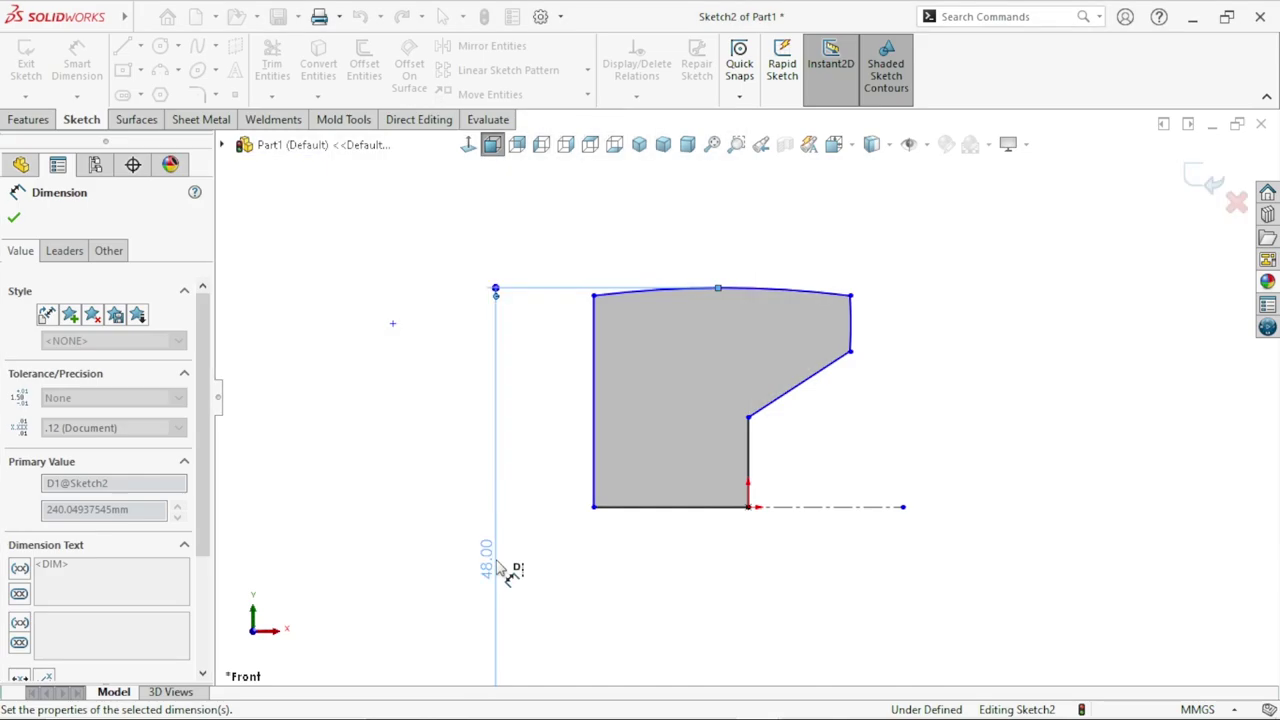
scroll(685, 546, up, 3)
scroll(766, 480, down, 2)
scroll(834, 334, up, 3)
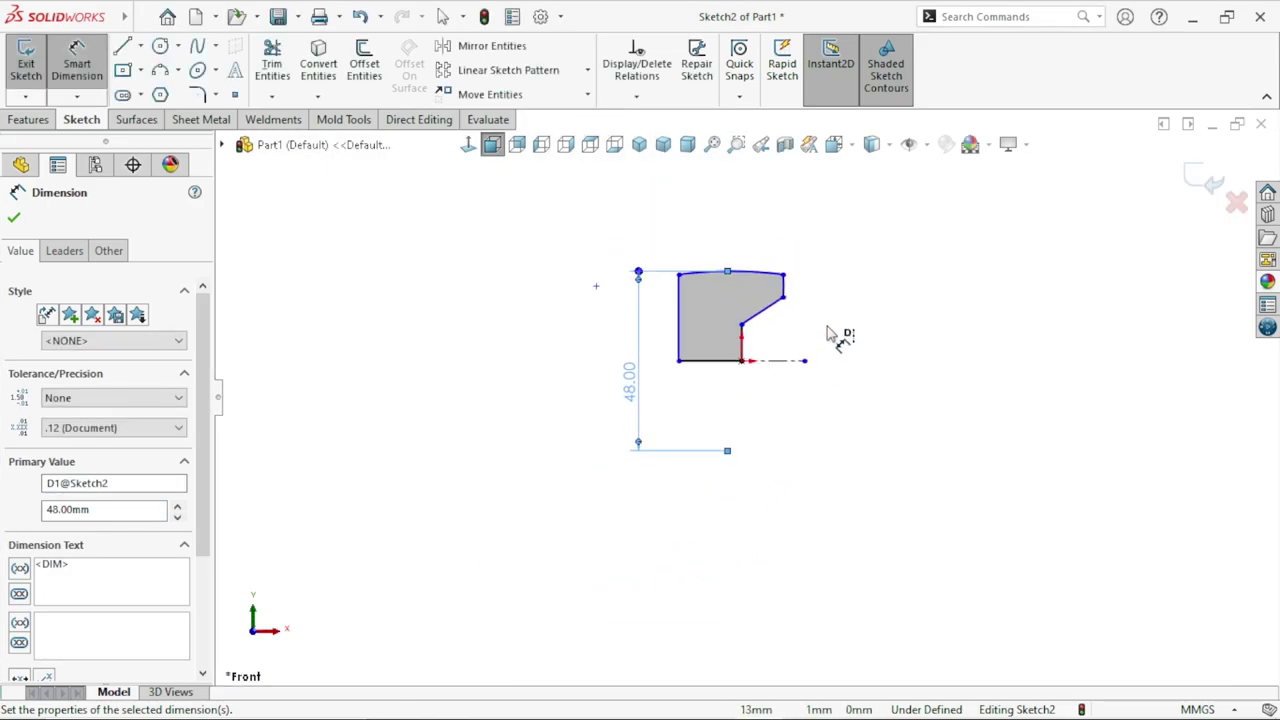
scroll(808, 330, down, 3)
click(808, 335)
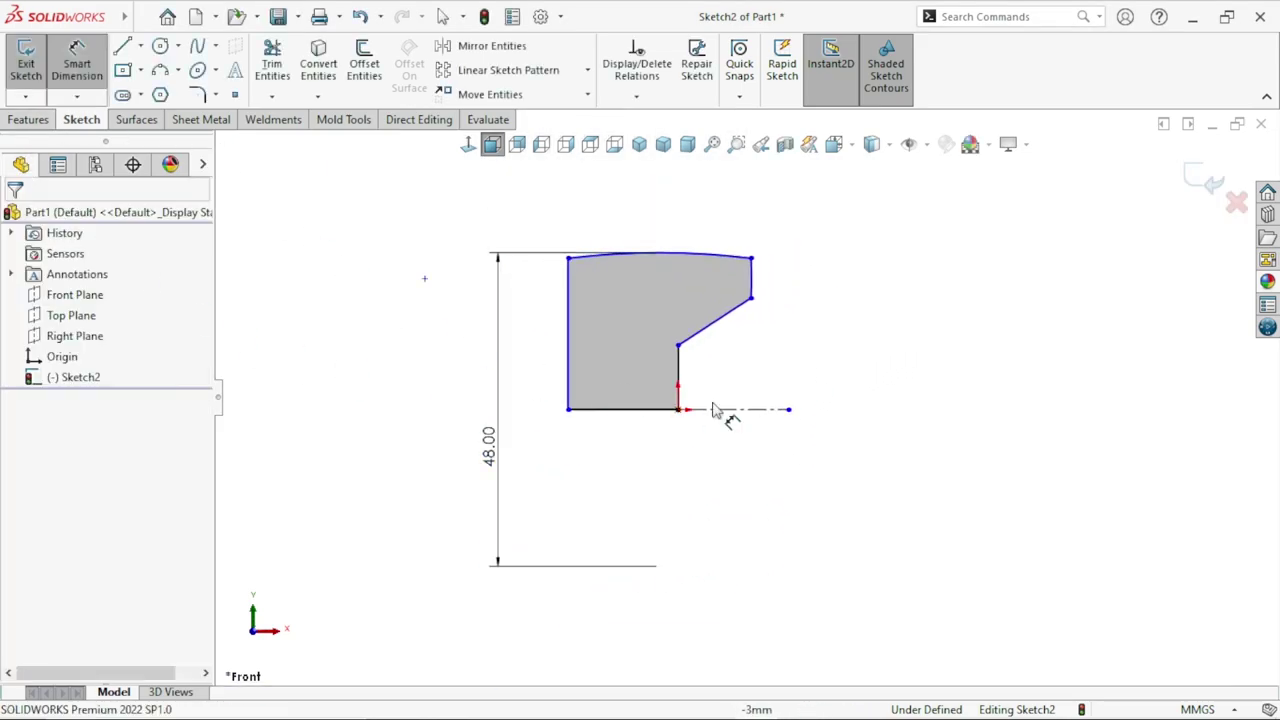
- Dimension the inner step corner to the centreline as an 18 mm diameter
click(677, 346)
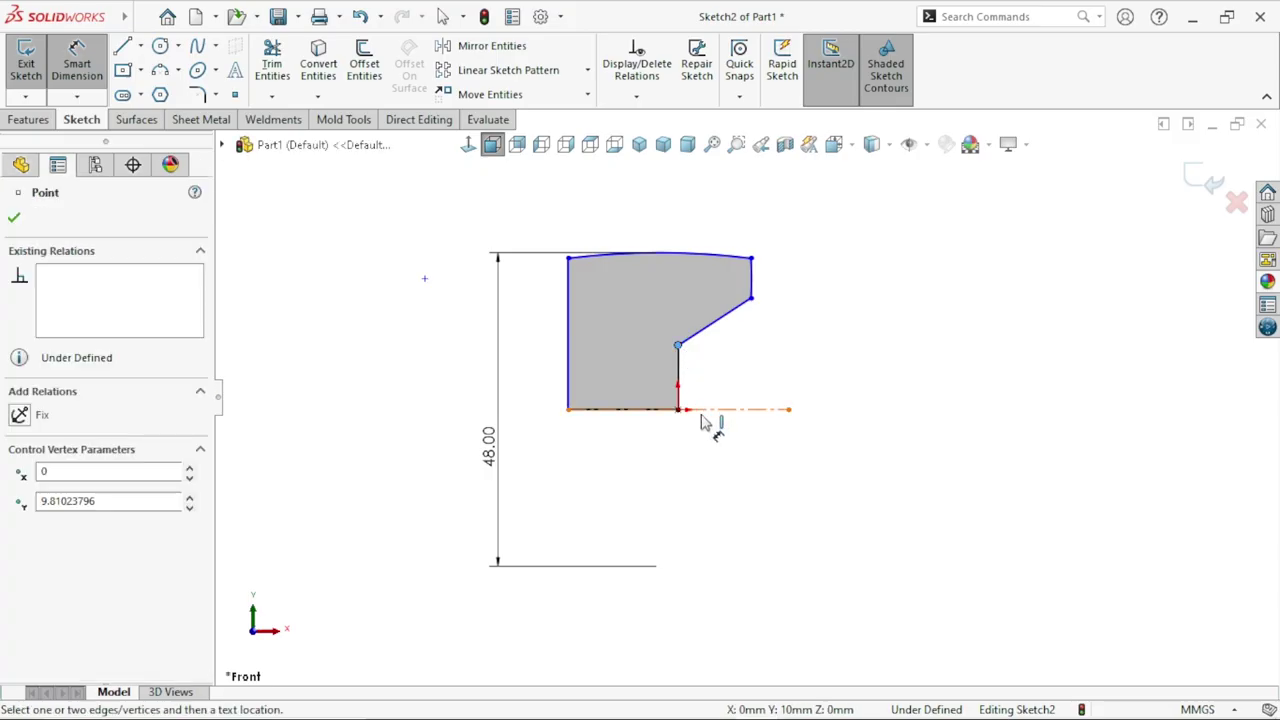
click(640, 409)
click(546, 426)
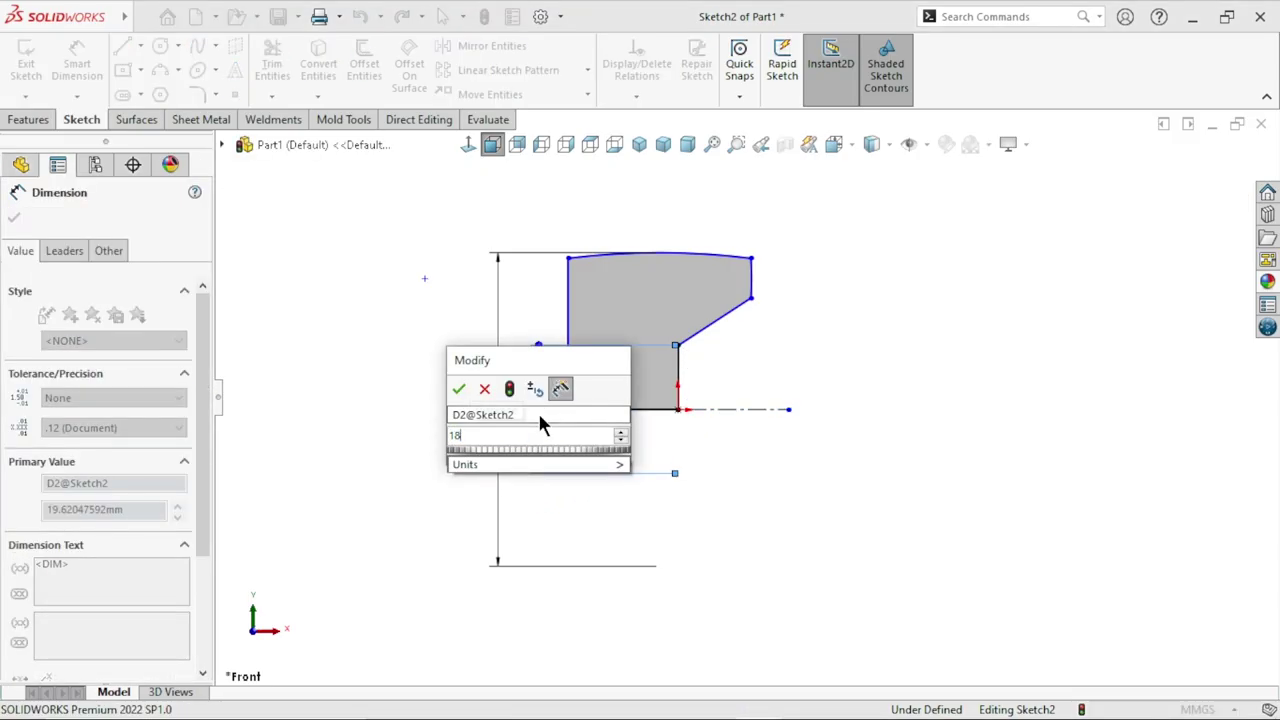
key(Escape)
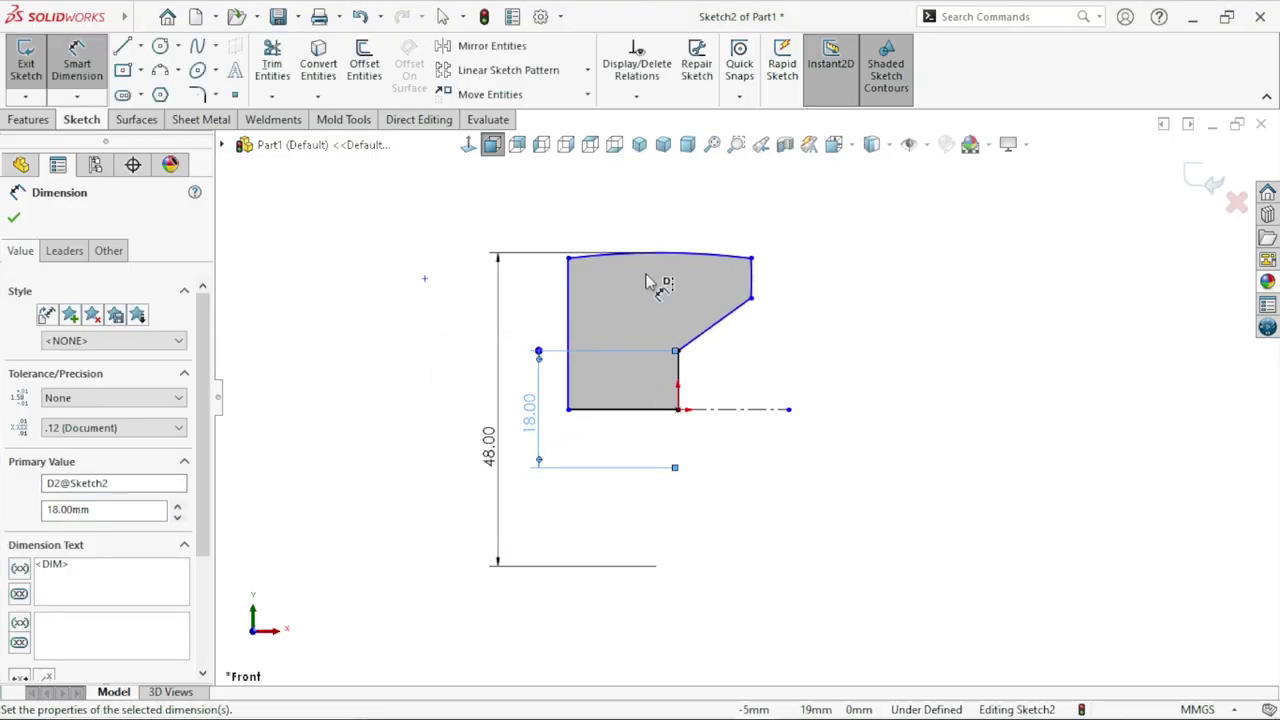
- Set the short right edge arc's radius to 110 mm
drag(786, 283, 838, 290)
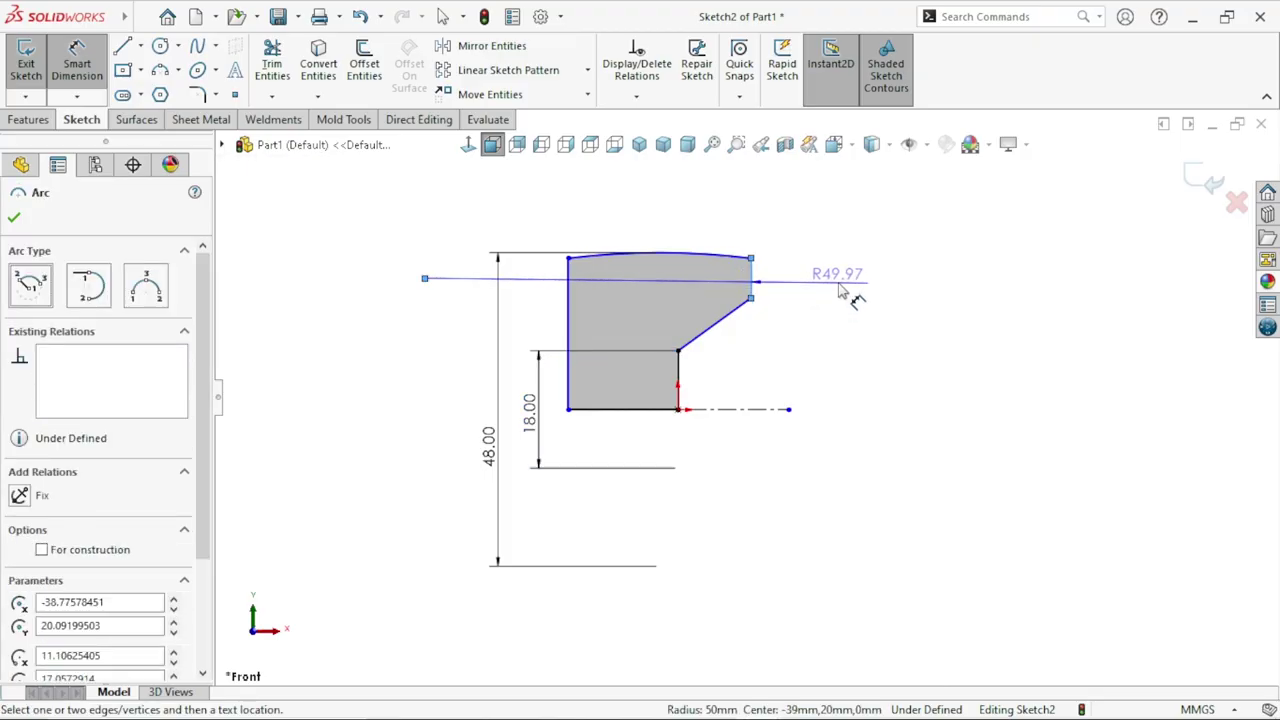
click(838, 288)
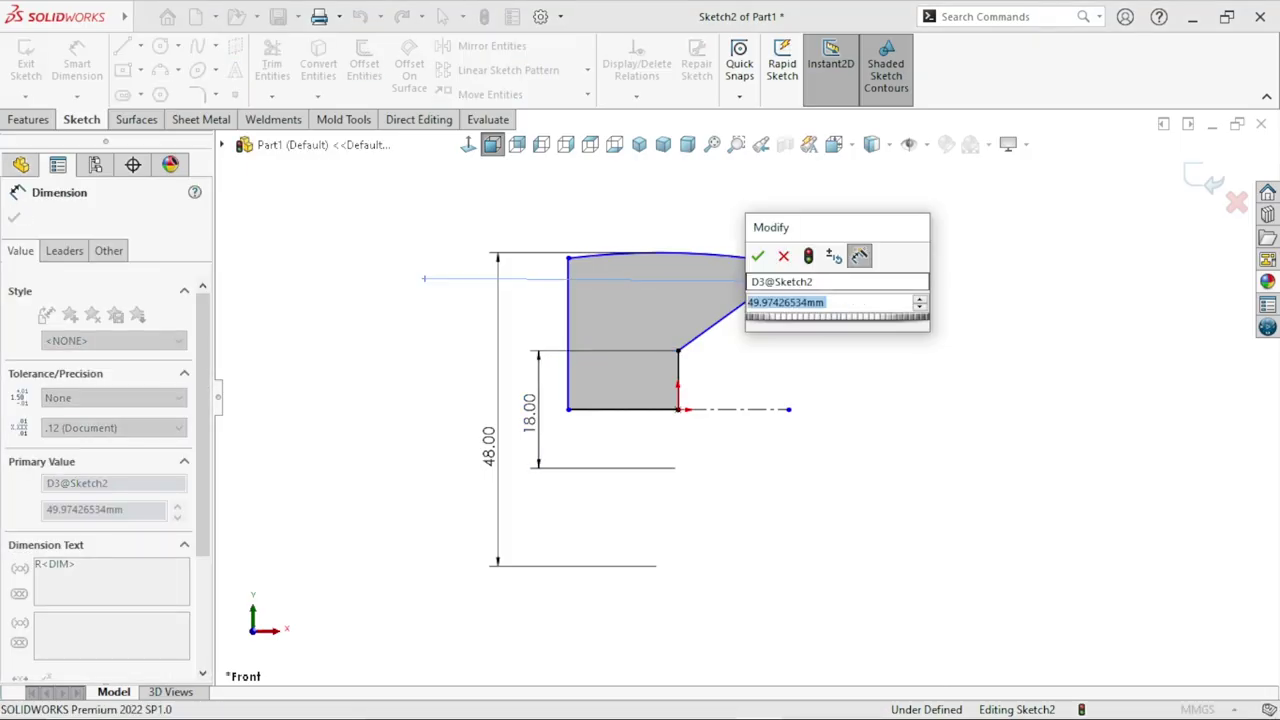
text(110)
key(Return)
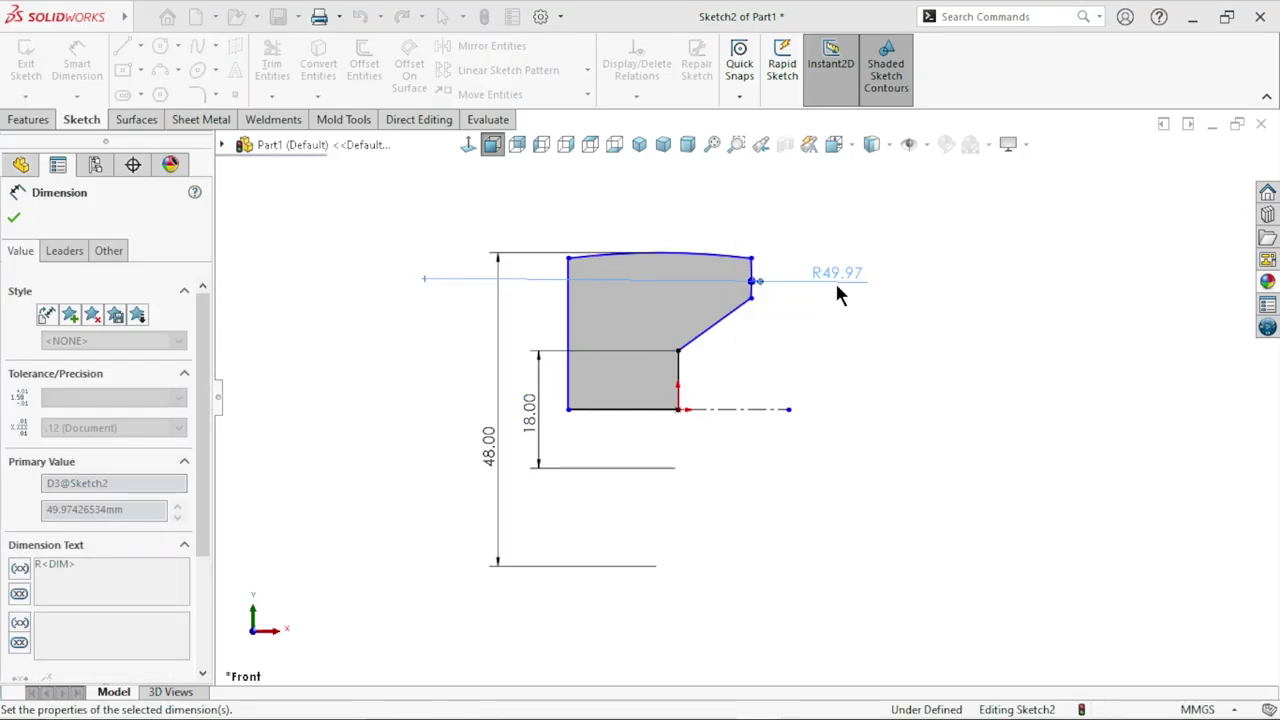
key(Escape)
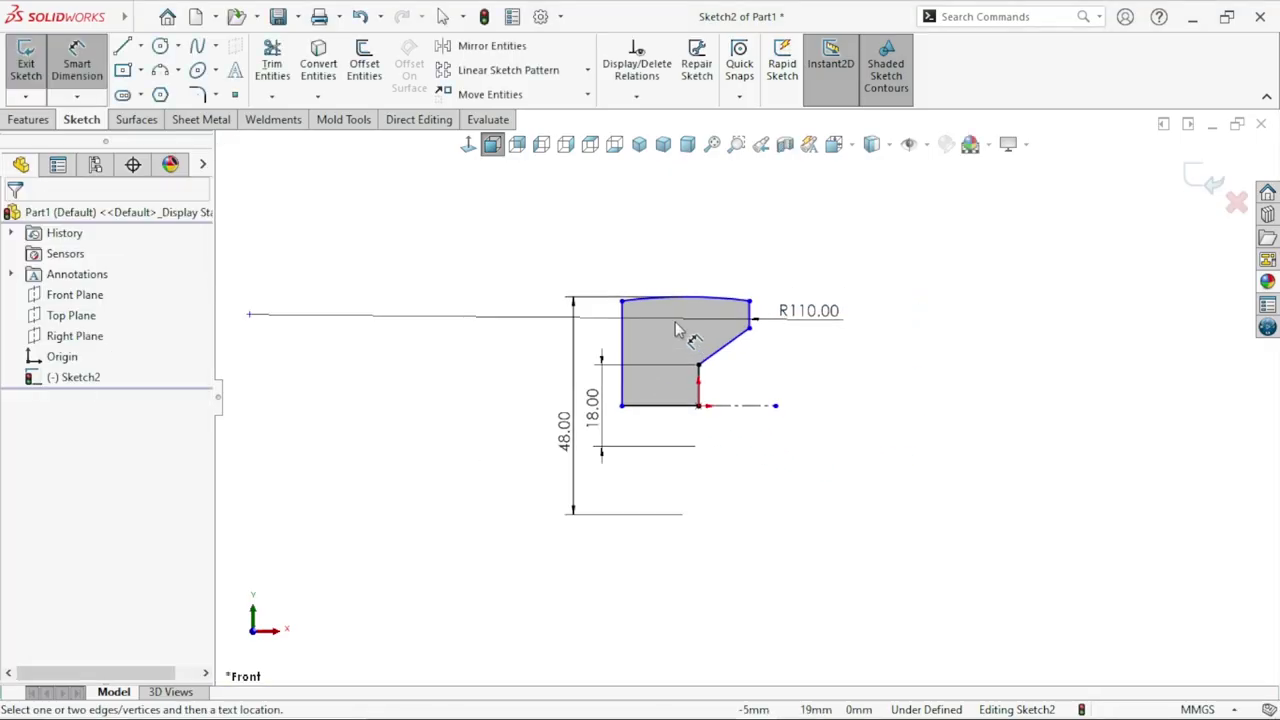
scroll(675, 321, down, 2)
- Dimension the top arc with a 200 mm radius
click(716, 296)
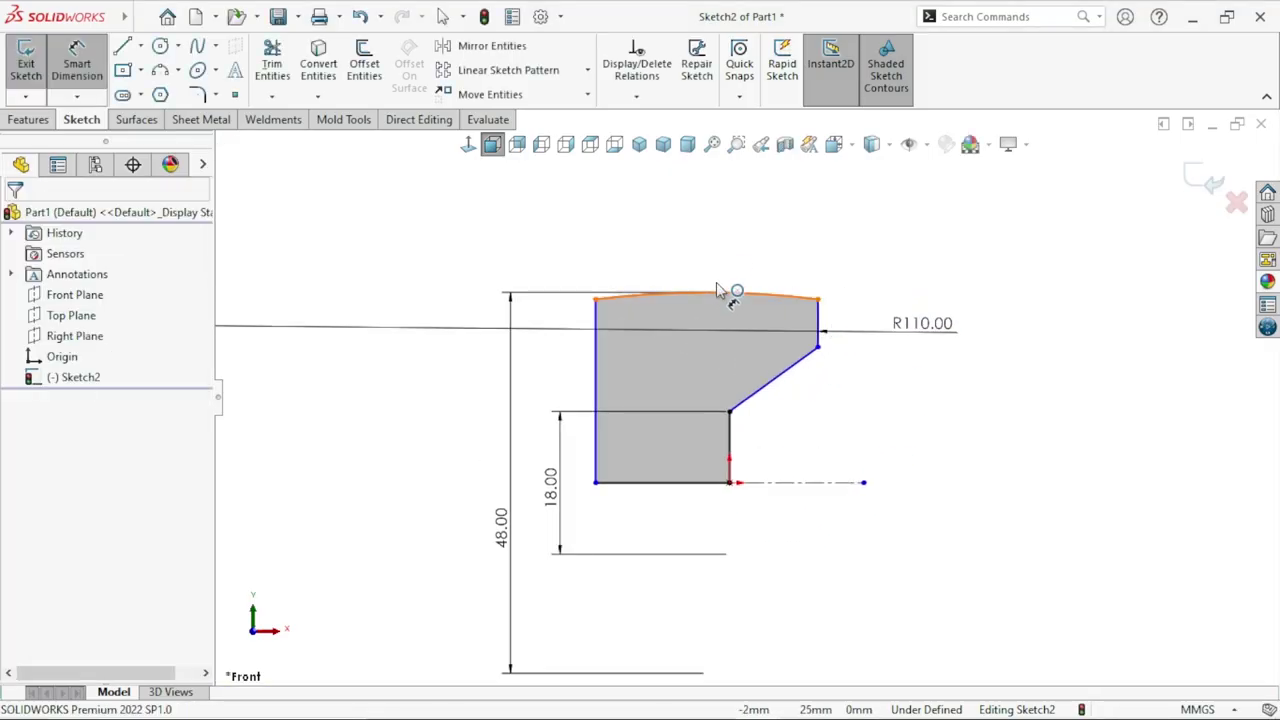
click(724, 226)
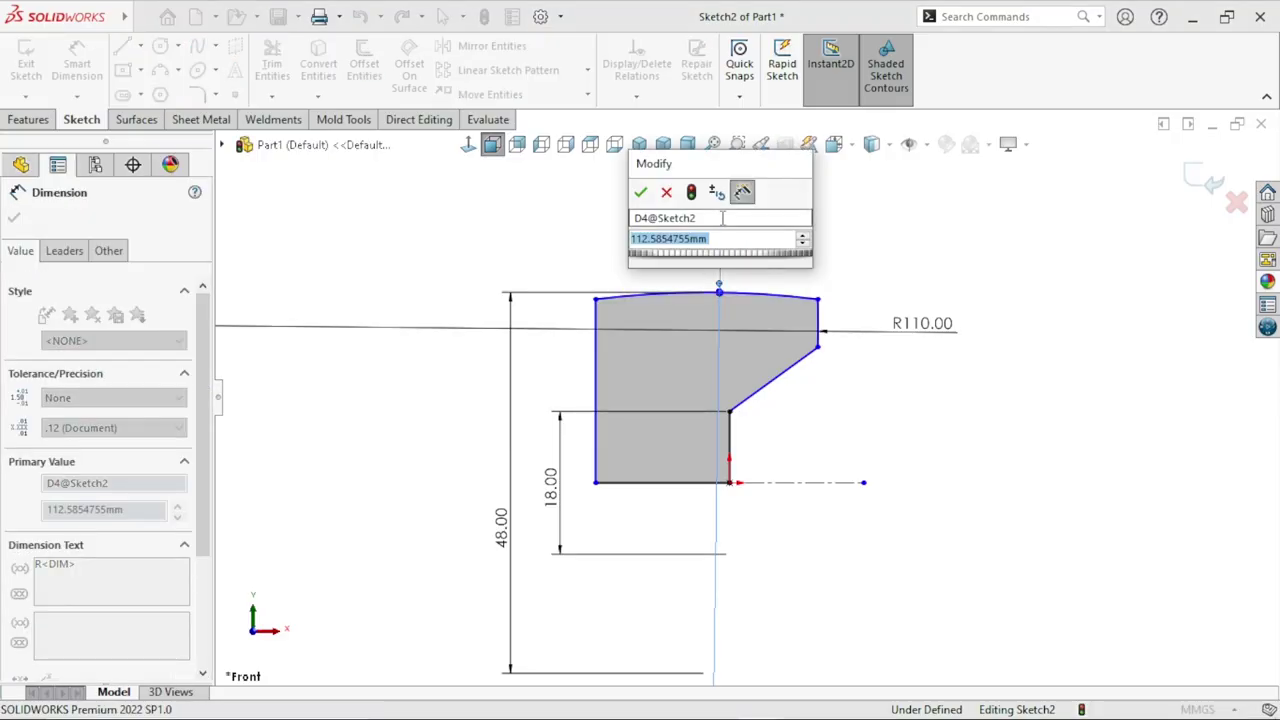
key(Escape)
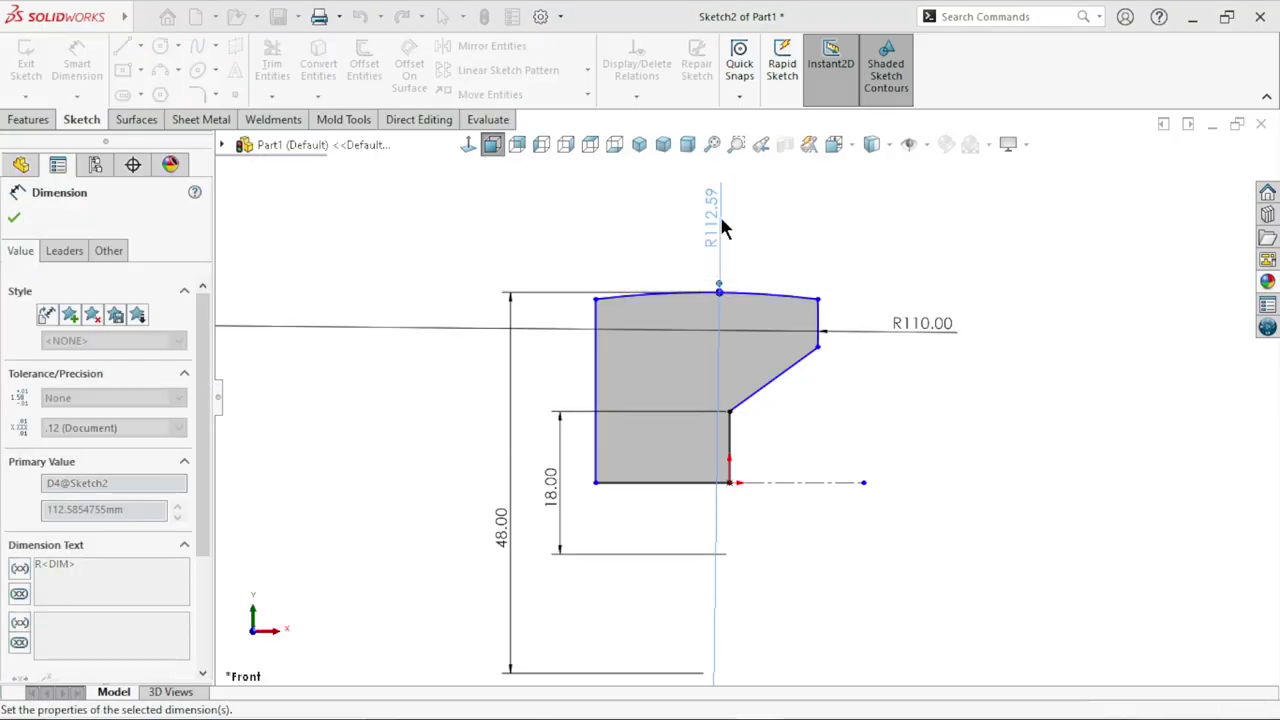
click(104, 509)
text(200)
click(1086, 429)
scroll(820, 494, up, 2)
scroll(700, 440, down, 1)
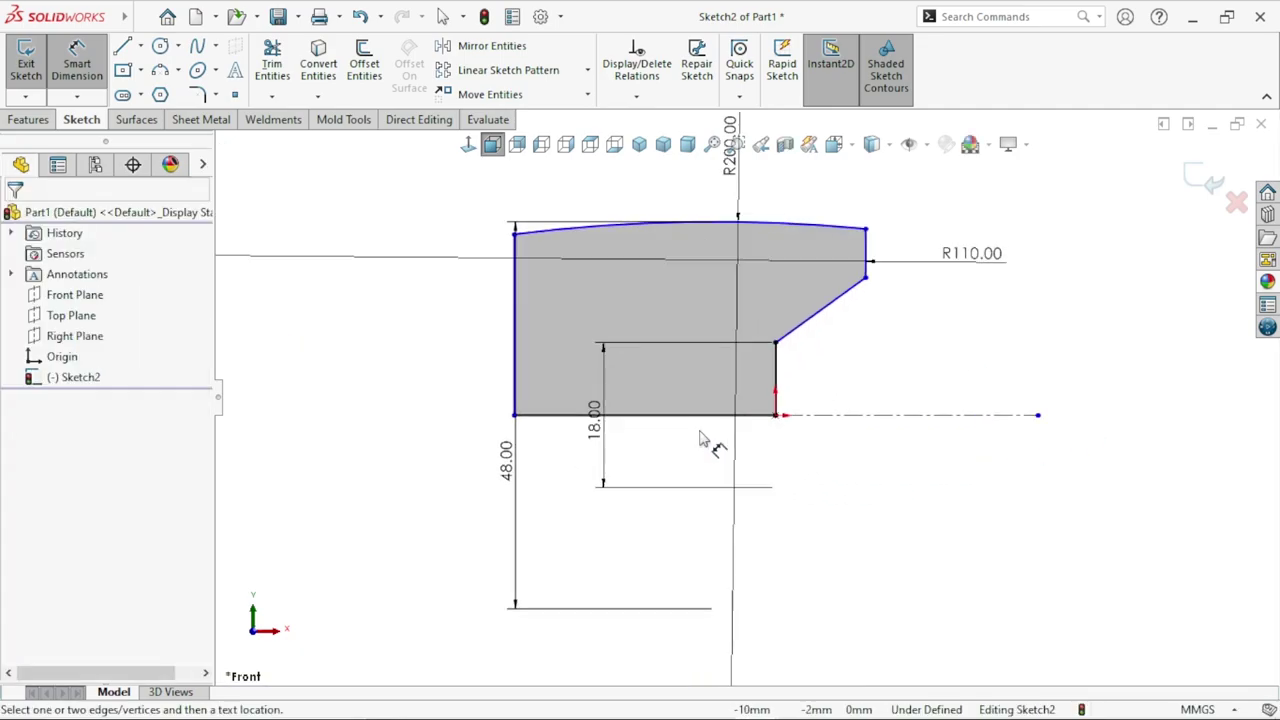
key(Escape)
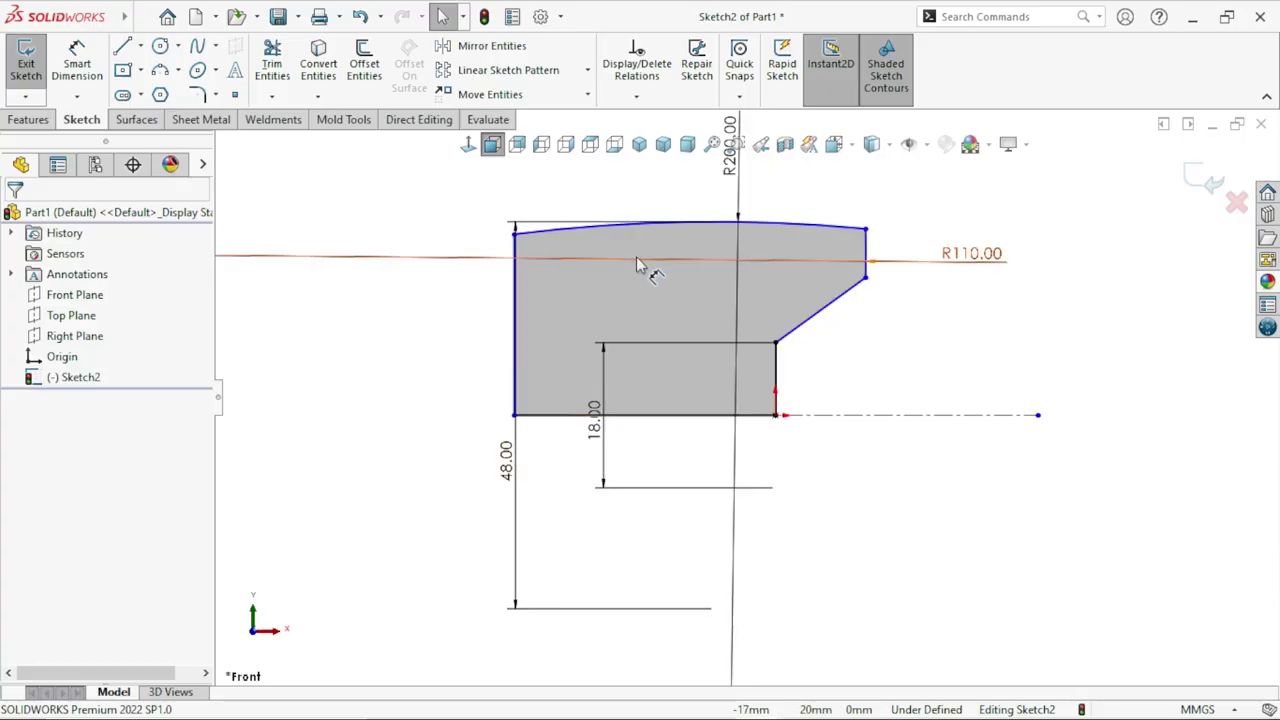
- Make the top arc's two endpoints horizontal to each other
click(517, 240)
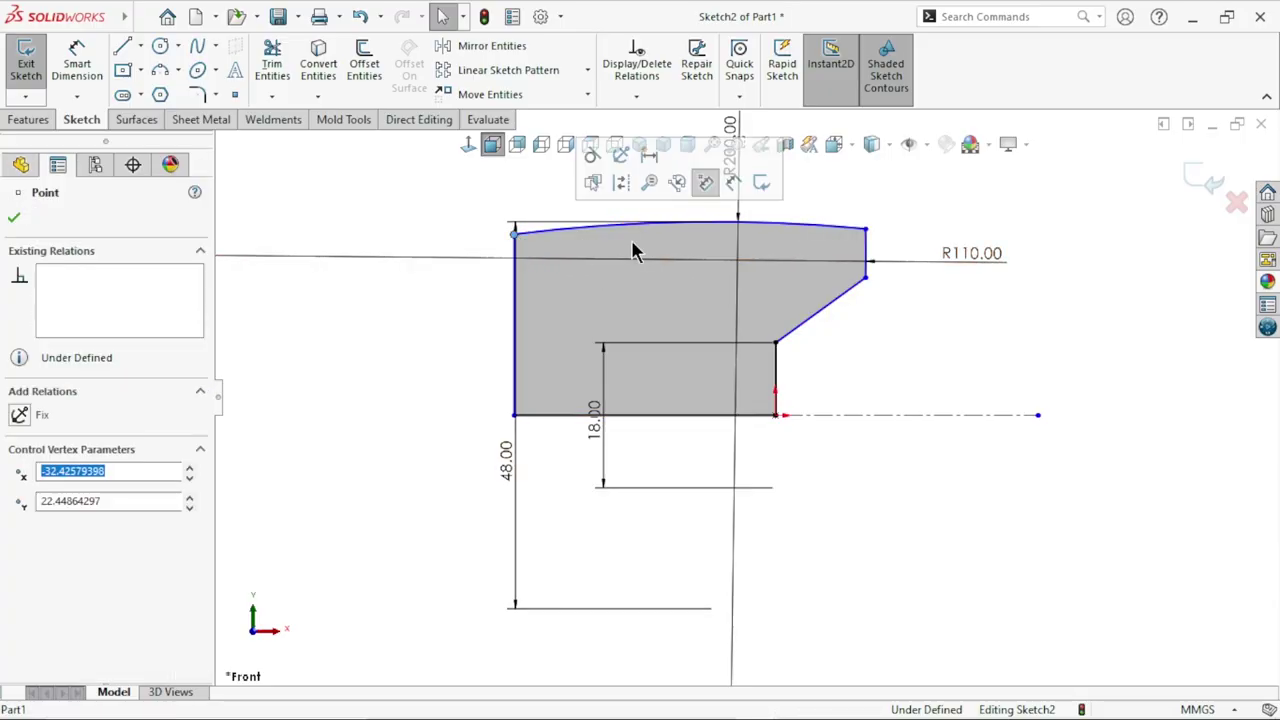
ctrl+click(867, 233)
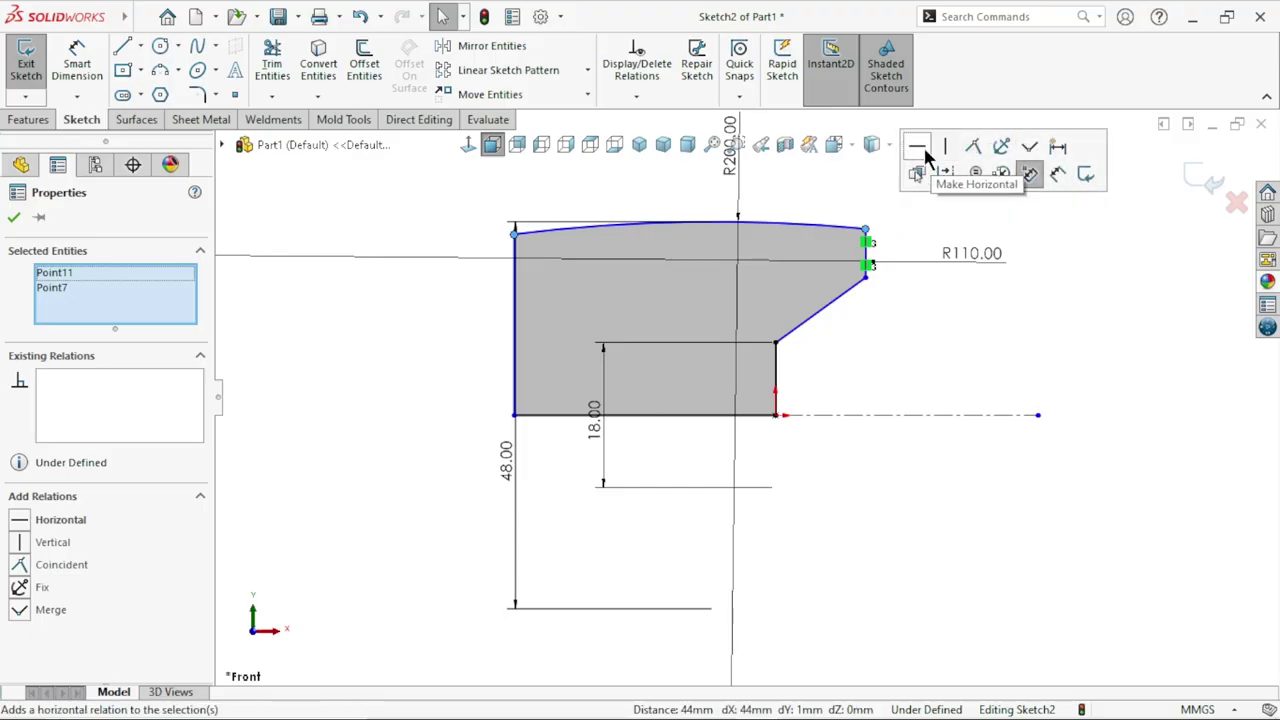
click(925, 153)
click(688, 507)
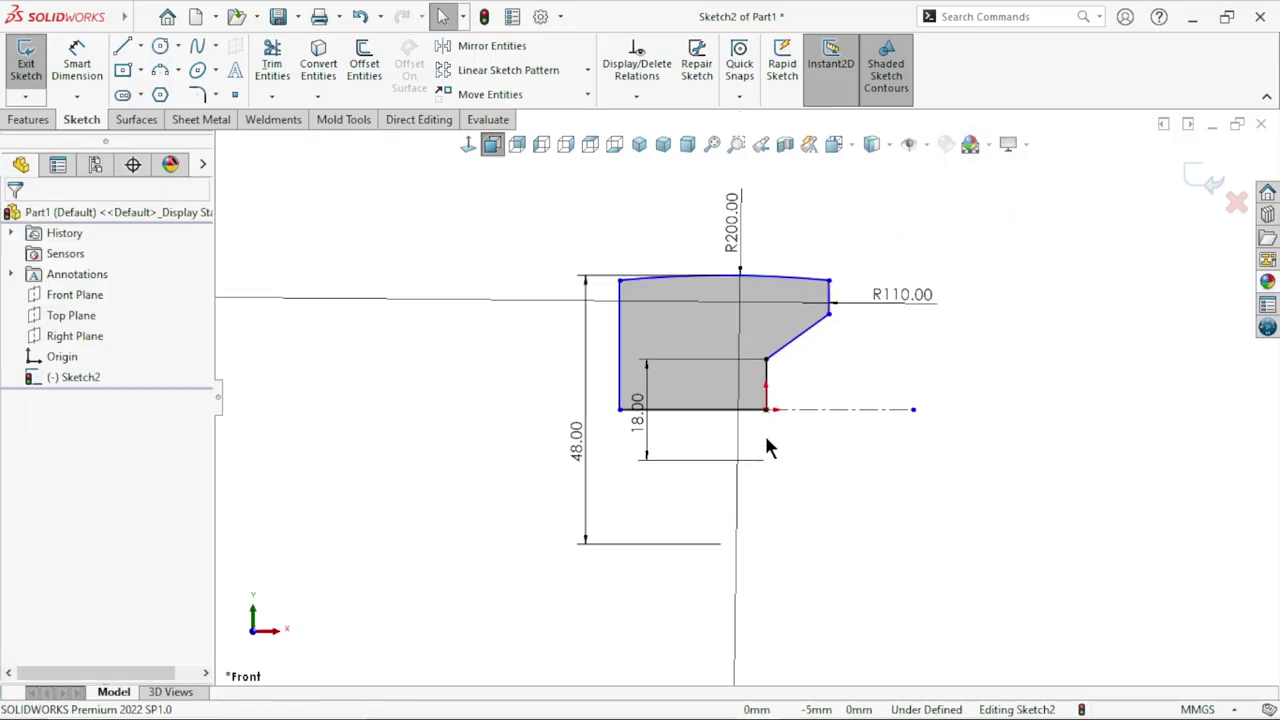
scroll(770, 420, up, 2)
scroll(894, 340, down, 1)
scroll(848, 365, up, 4)
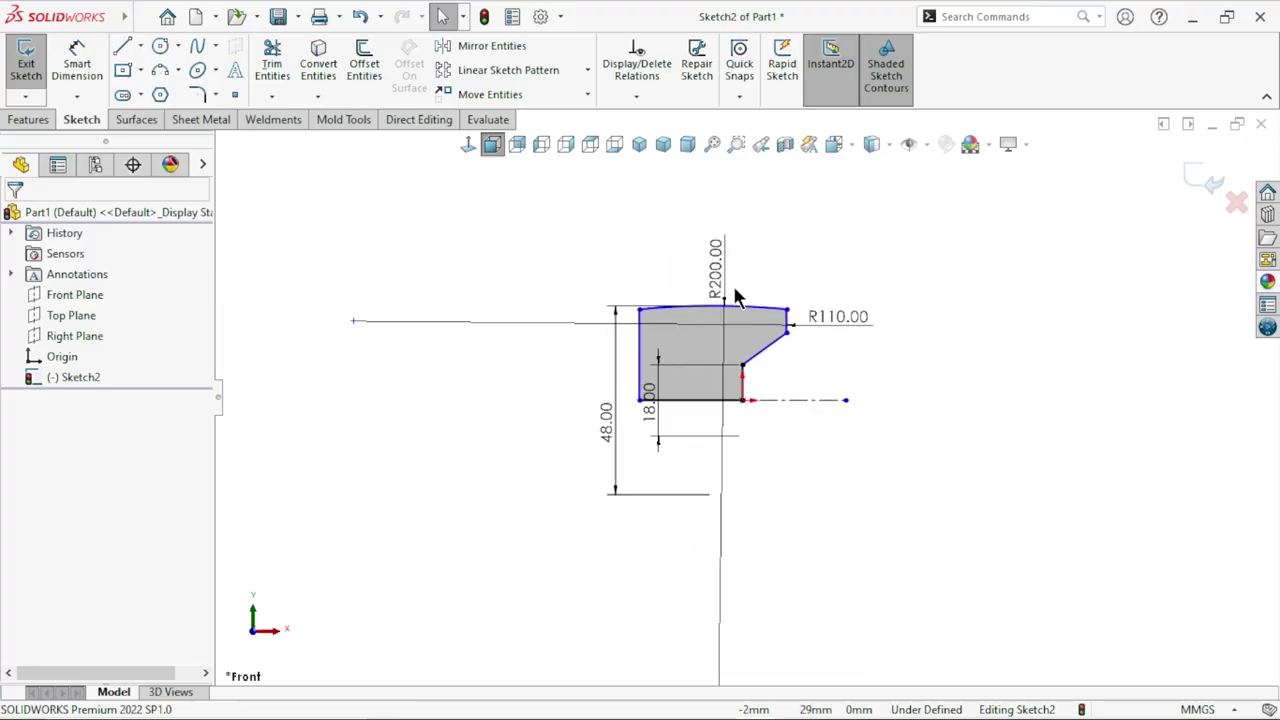
scroll(957, 433, down, 3)
- Dimension the profile's top width between the left and right sides as 28 mm
scroll(717, 480, down, 2)
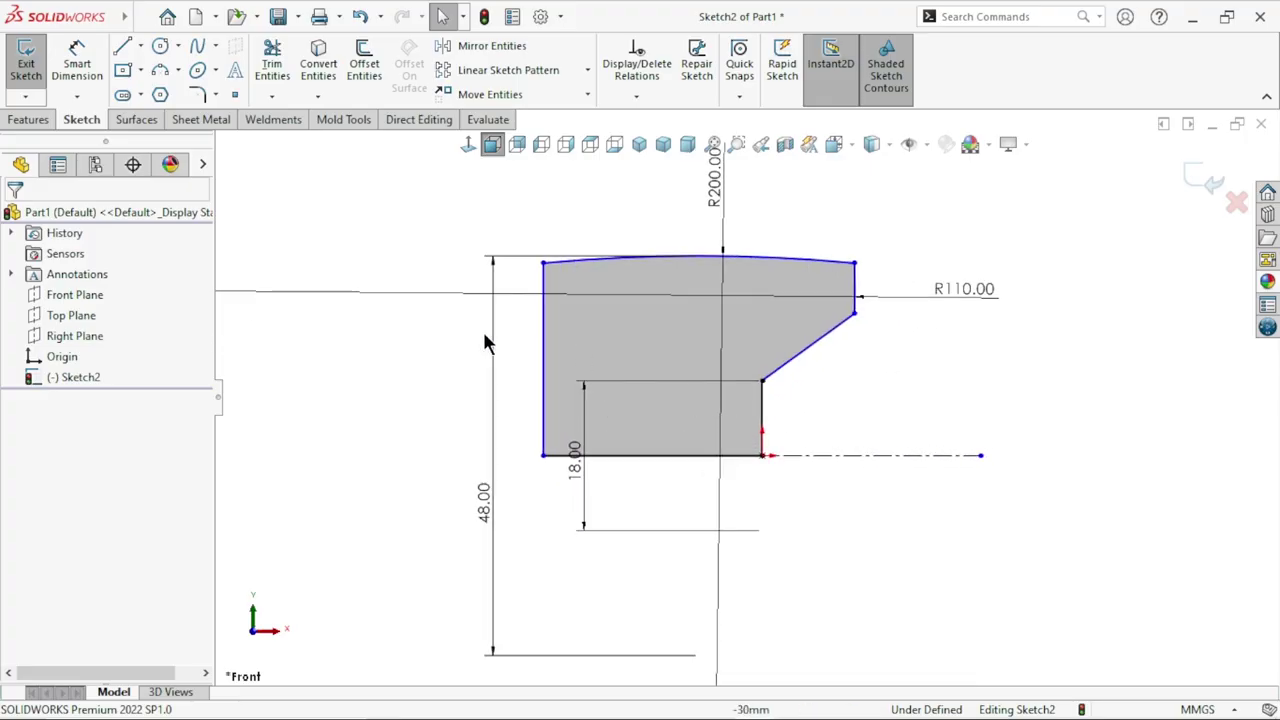
click(77, 62)
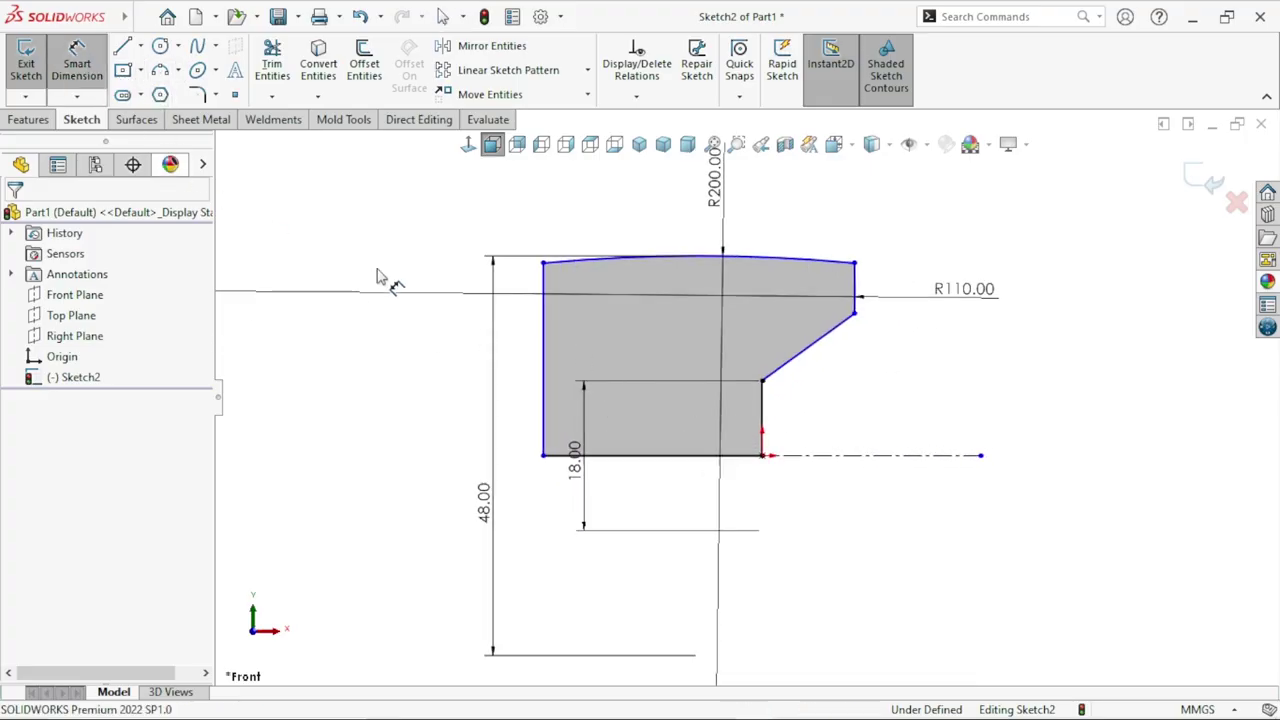
click(544, 357)
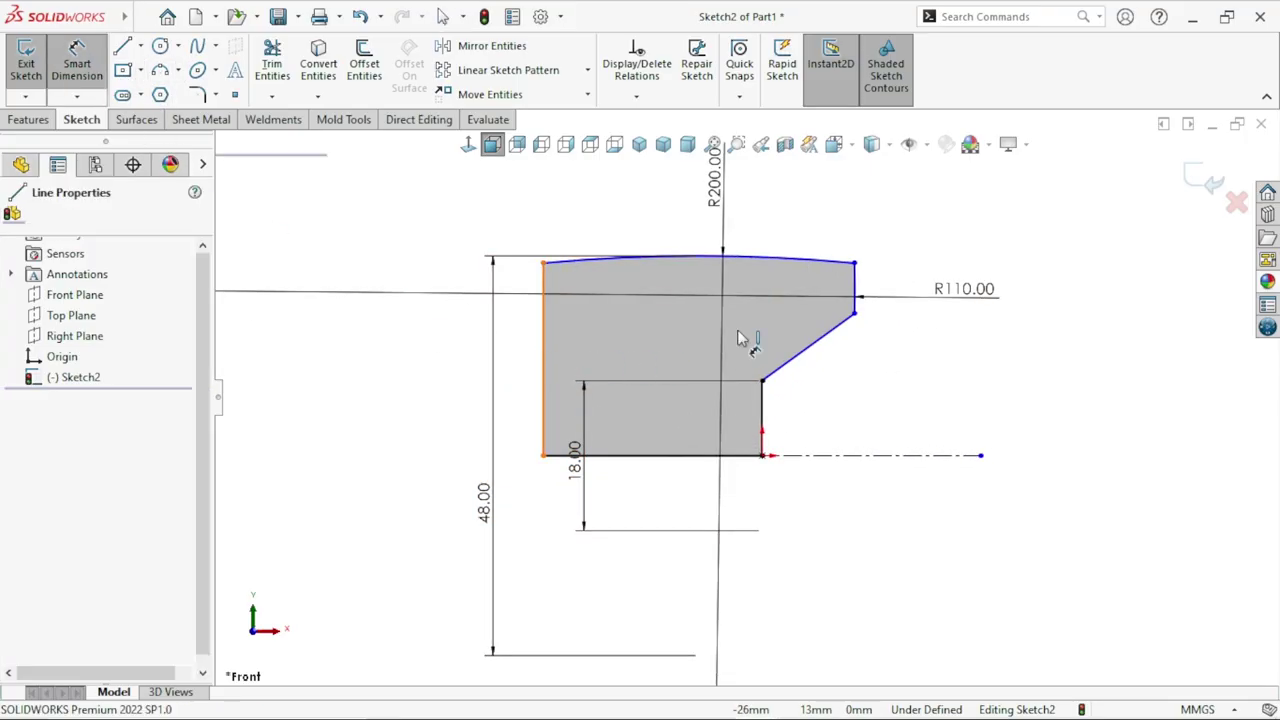
click(826, 262)
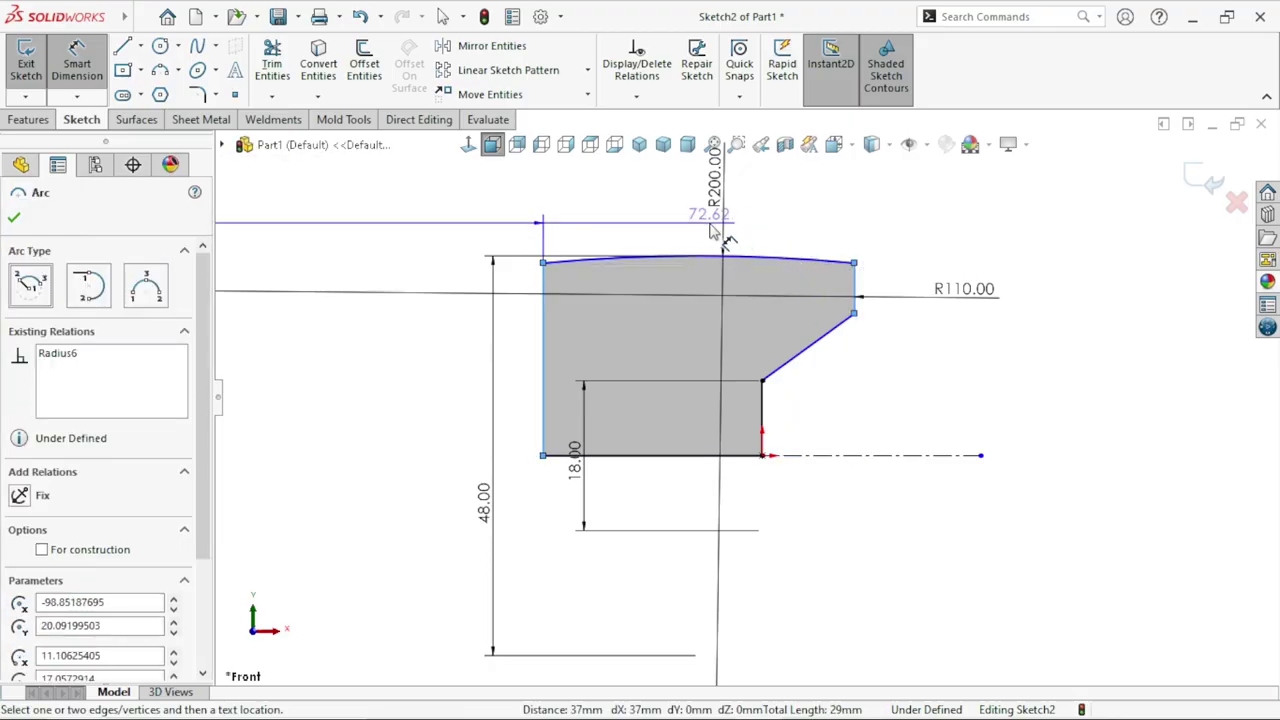
click(818, 244)
key(Escape)
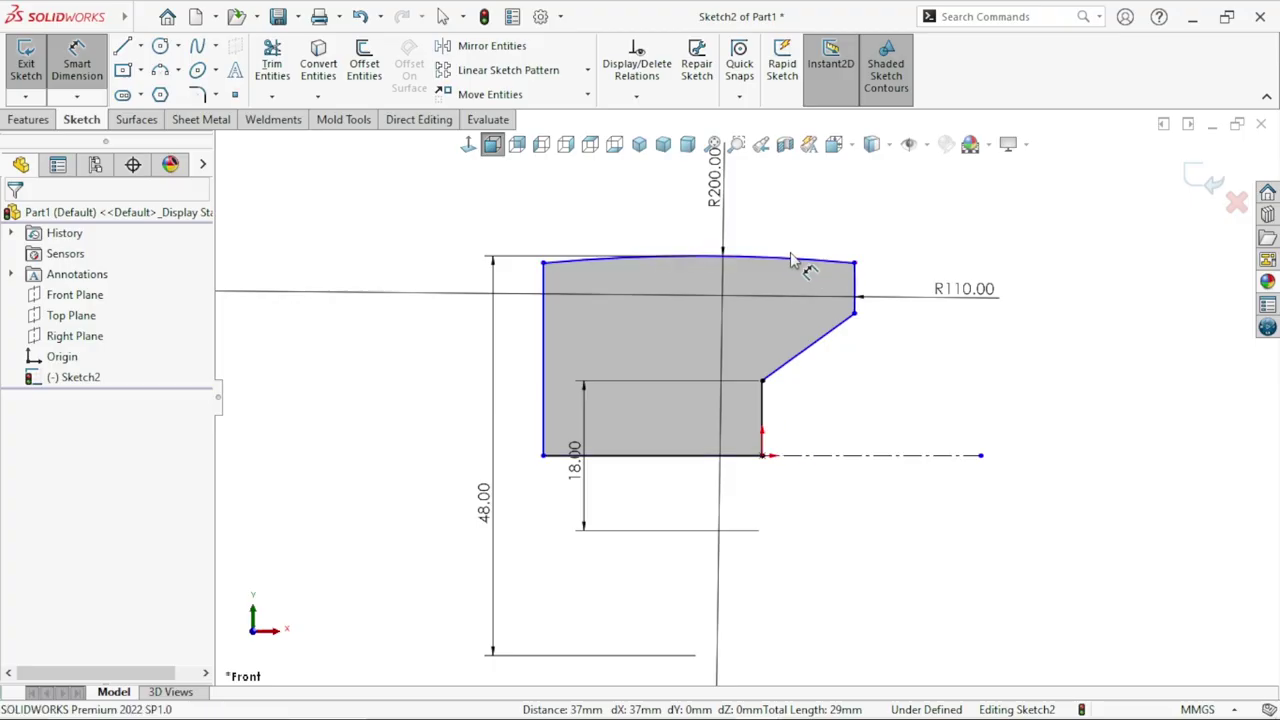
click(854, 298)
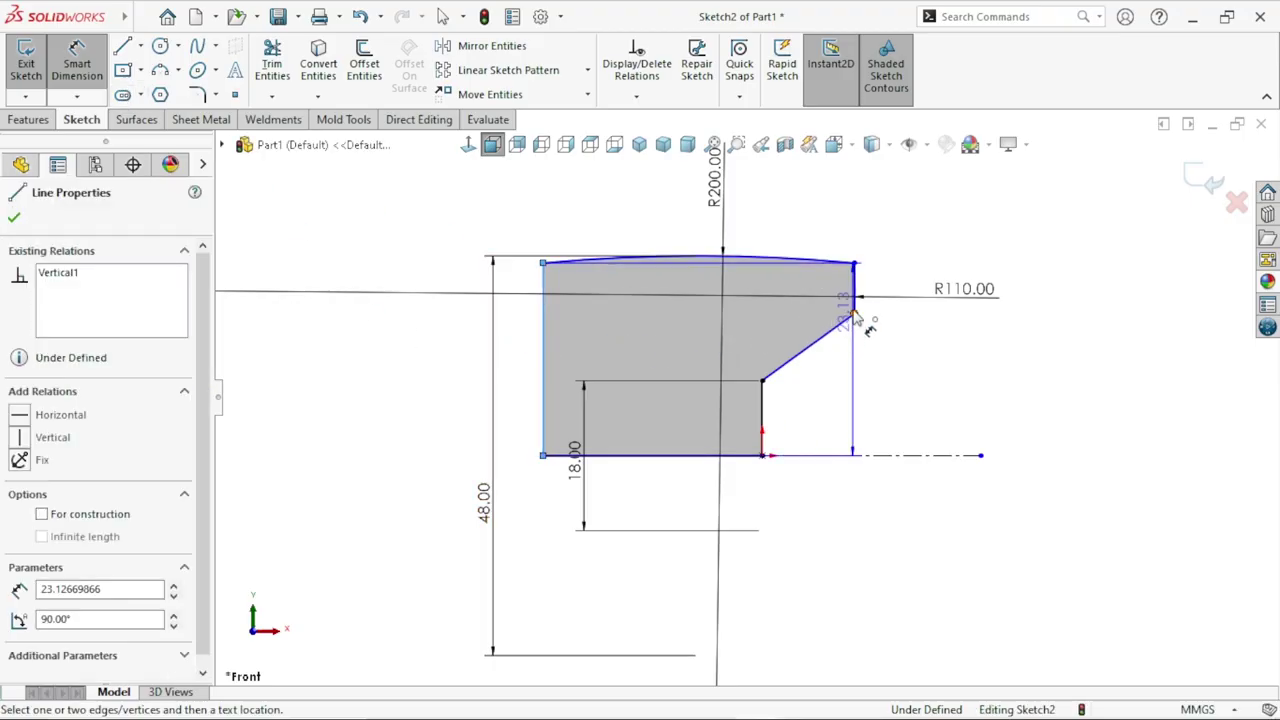
click(757, 258)
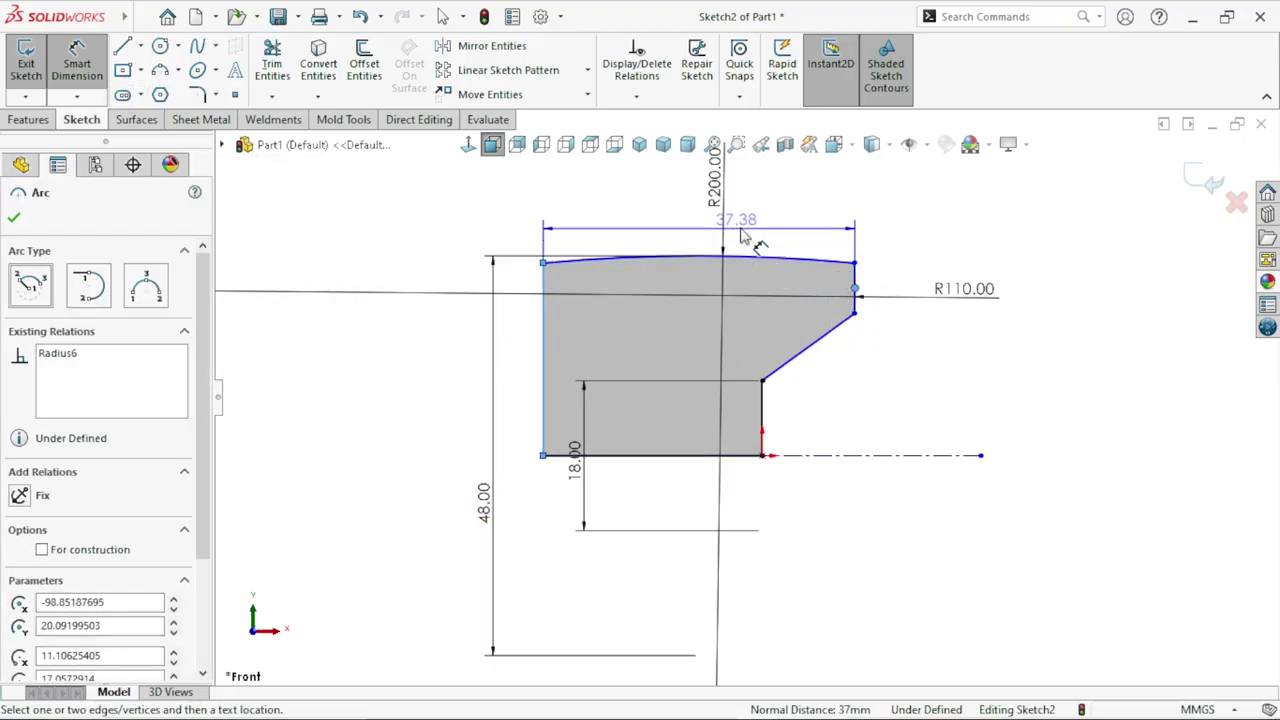
click(766, 235)
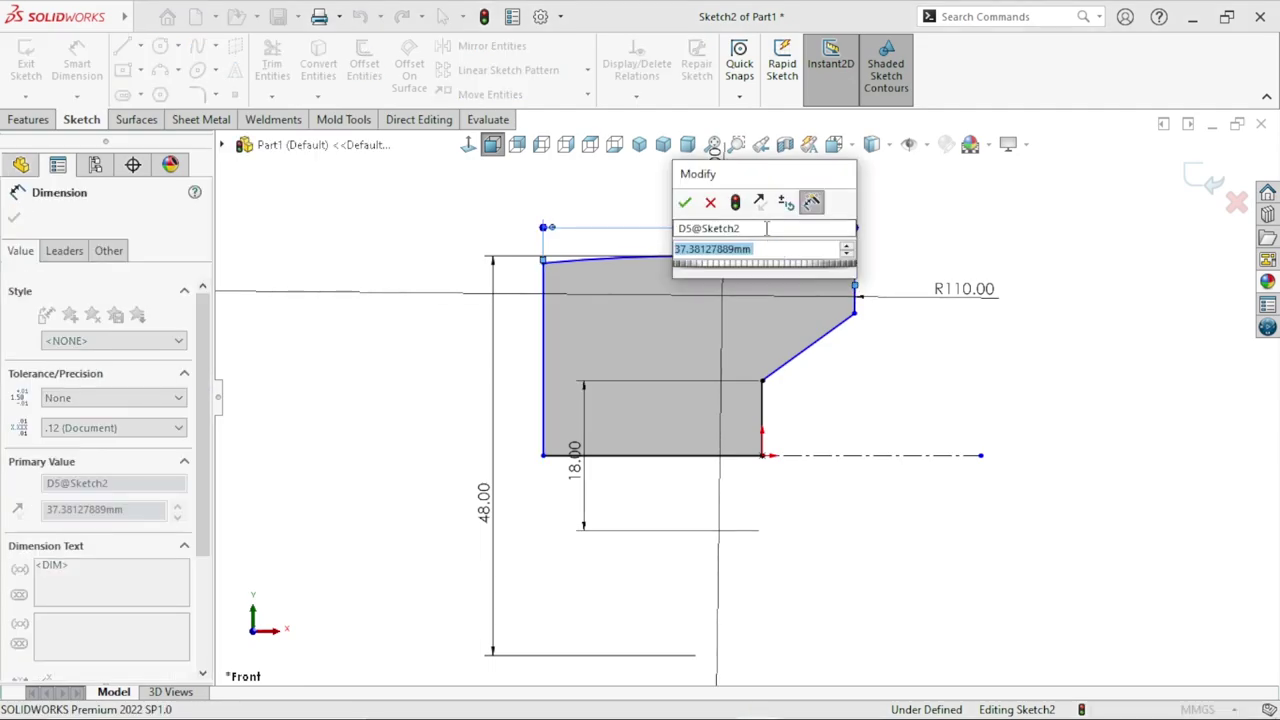
text(28)
key(Return)
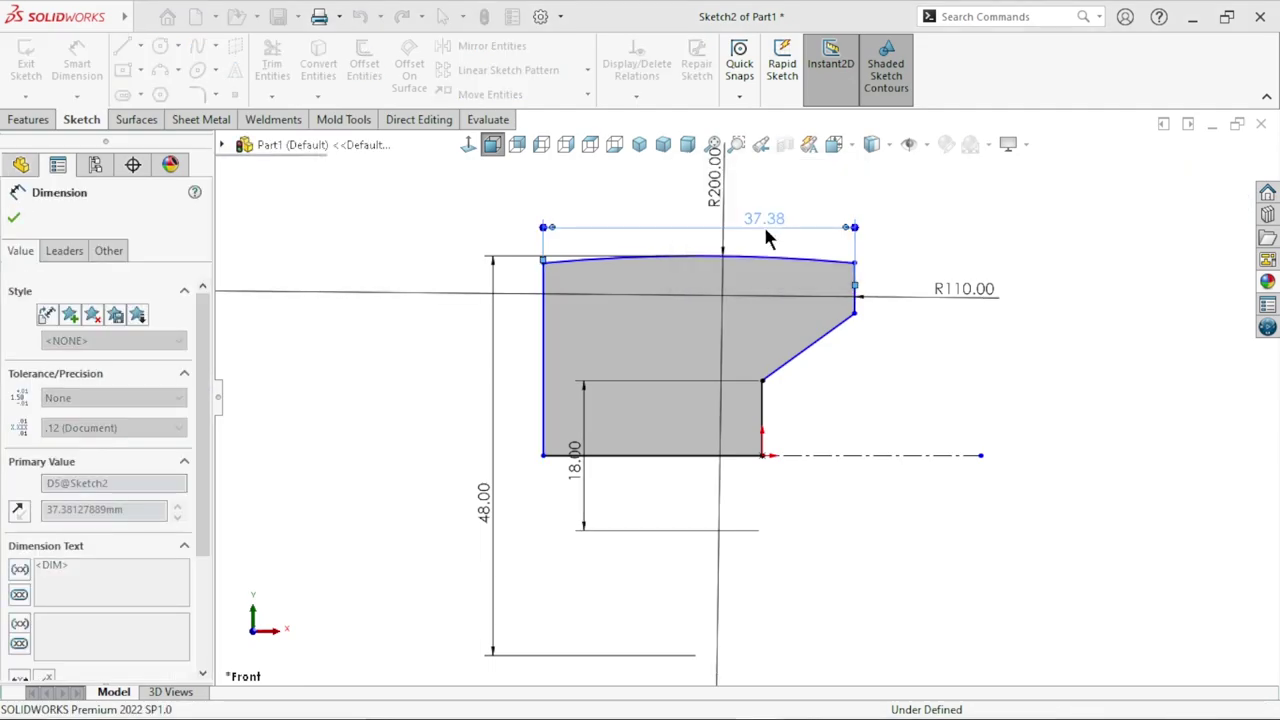
click(1010, 397)
- Delete the 28.00 width dimension and start a new dimension from the left edge
scroll(820, 443, up, 3)
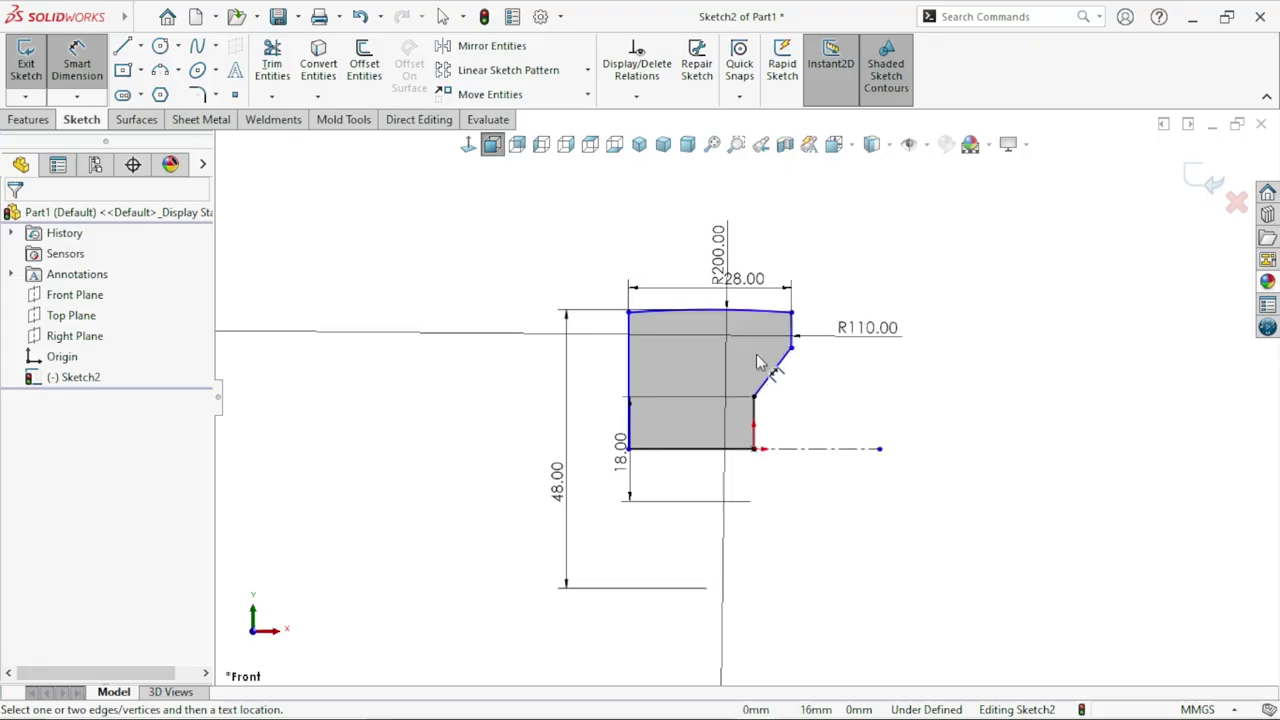
scroll(757, 363, down, 5)
scroll(729, 371, down, 2)
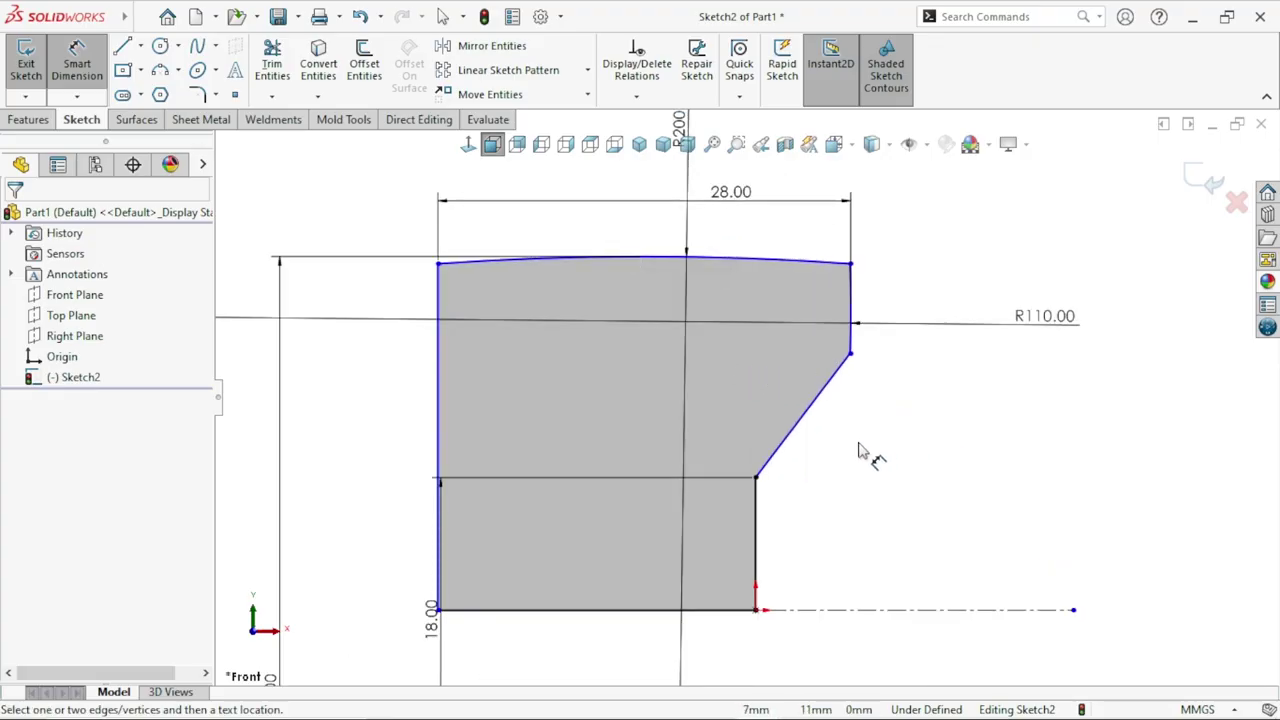
scroll(800, 420, up, 2)
scroll(743, 385, down, 2)
click(727, 206)
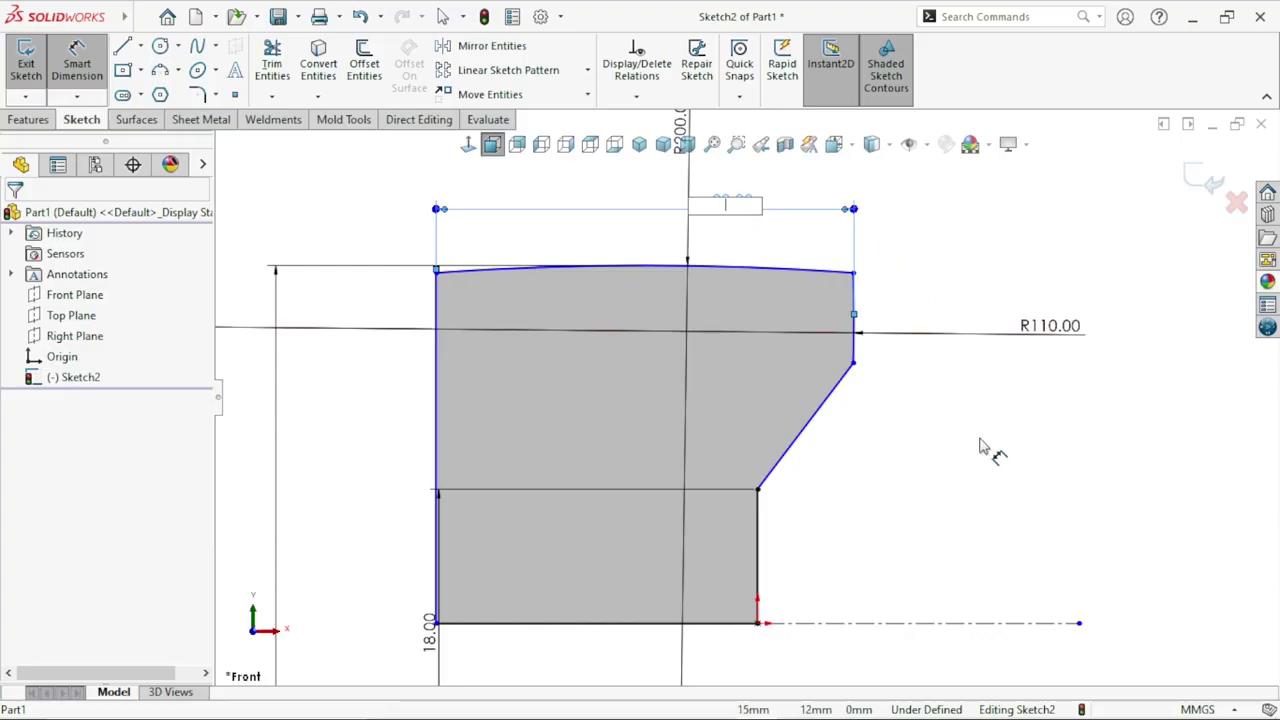
key(Return)
click(756, 372)
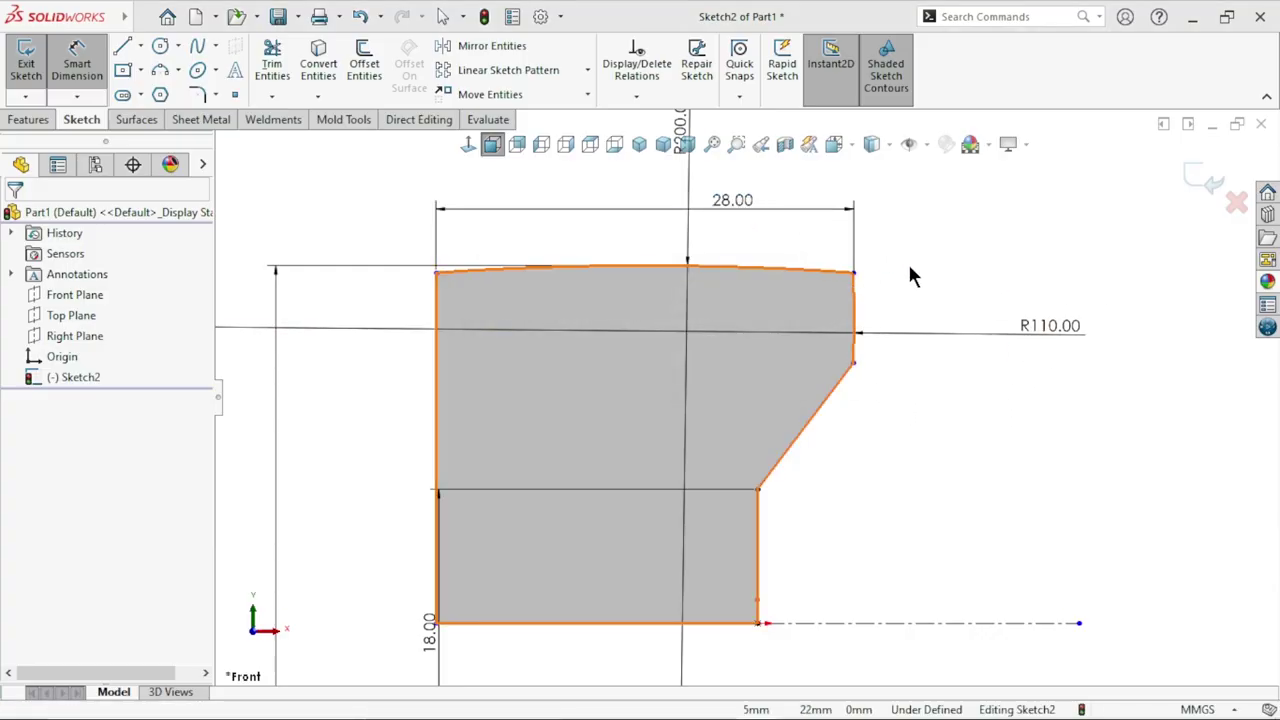
key(Return)
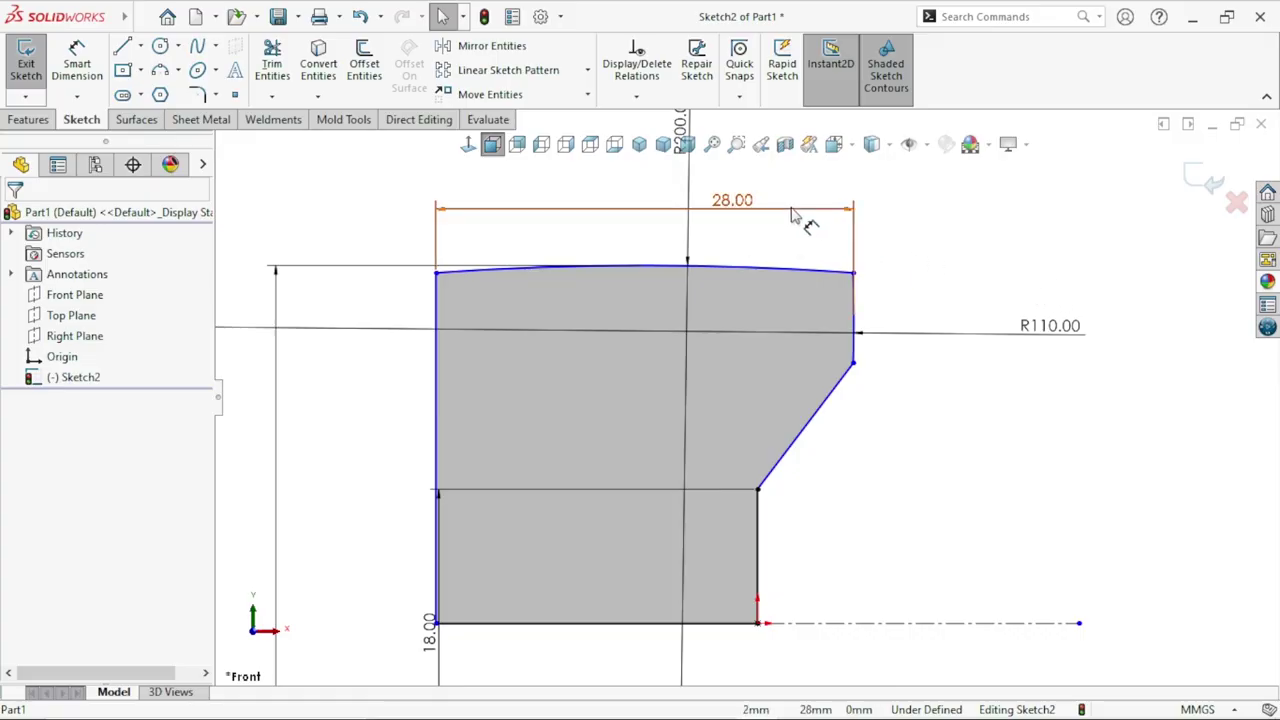
click(792, 208)
key(Delete)
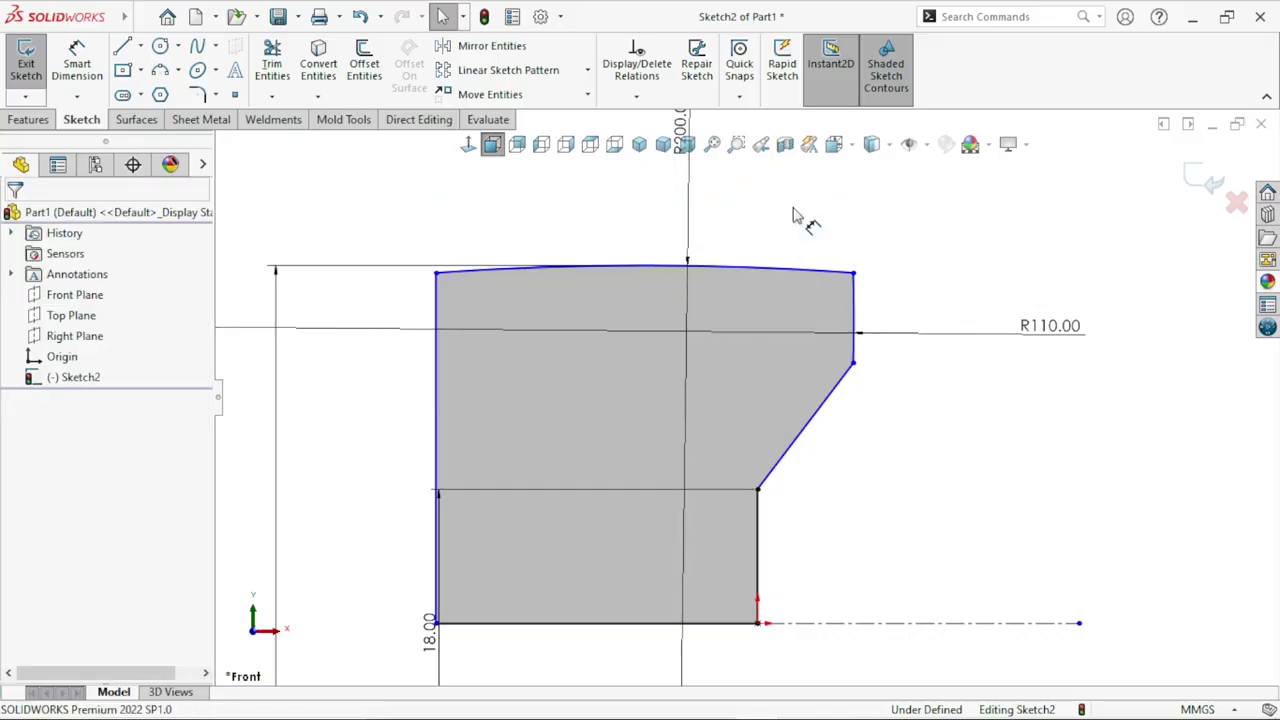
click(77, 62)
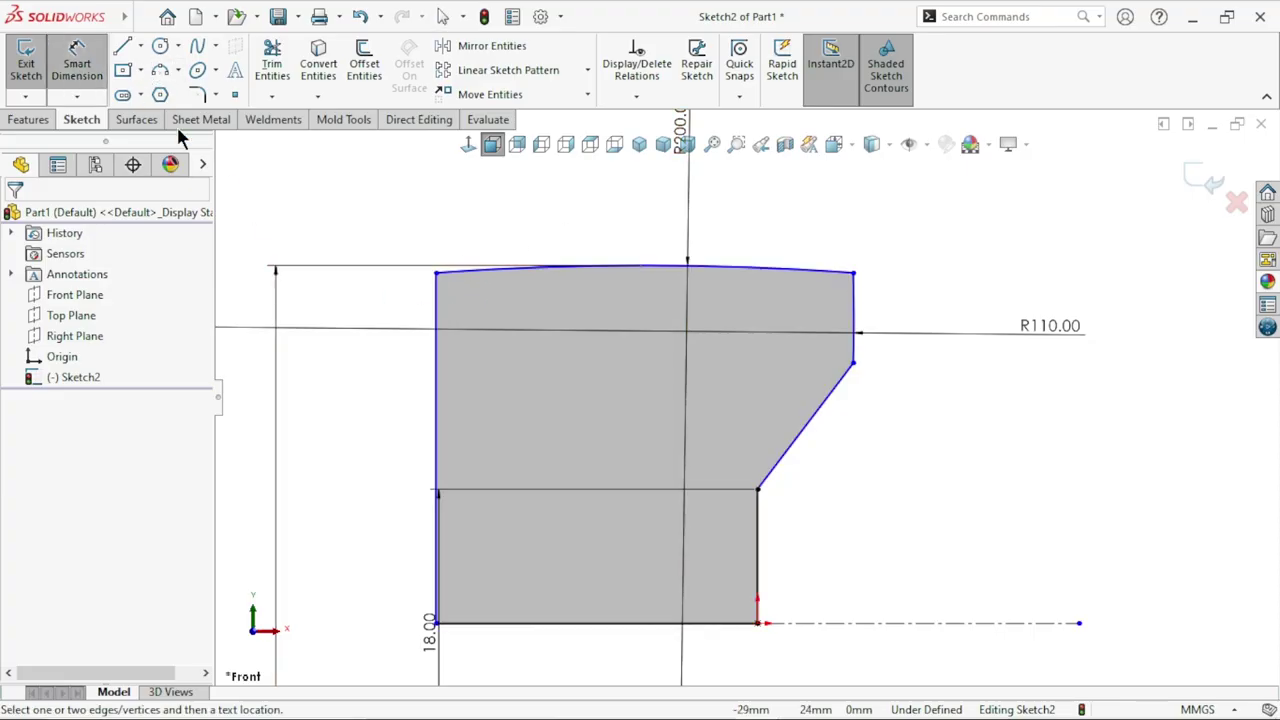
click(434, 368)
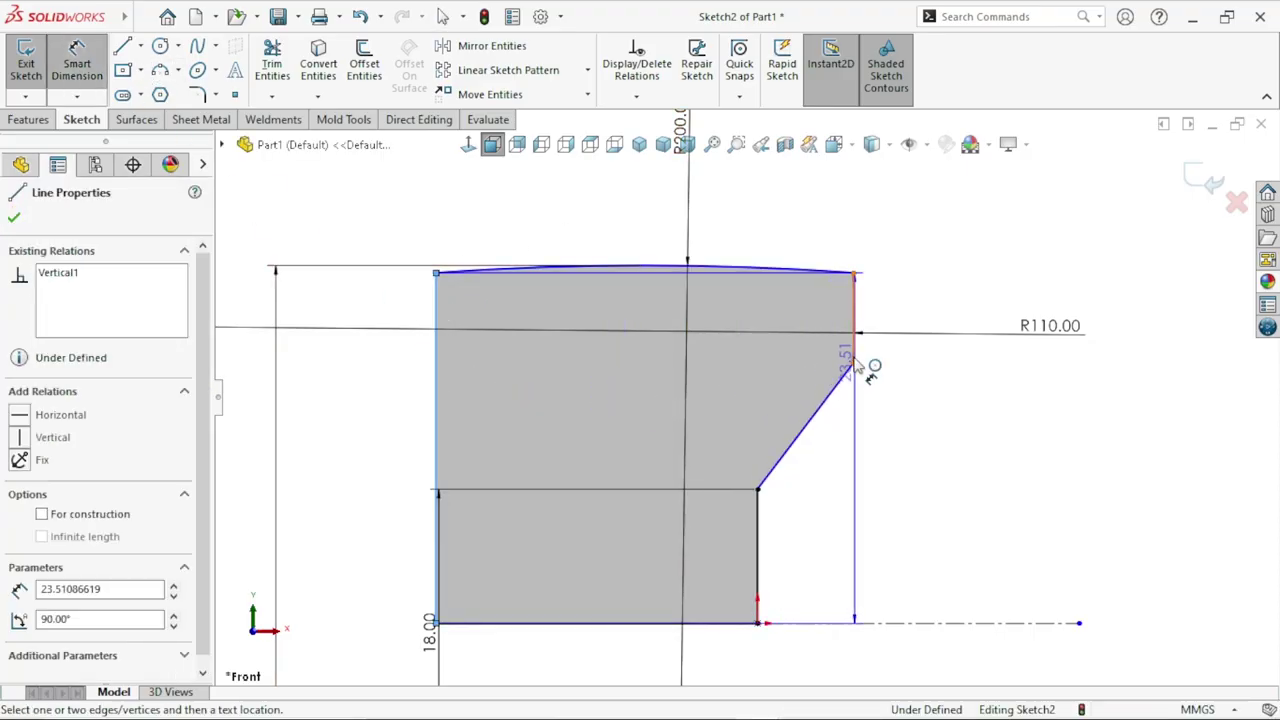
click(855, 318)
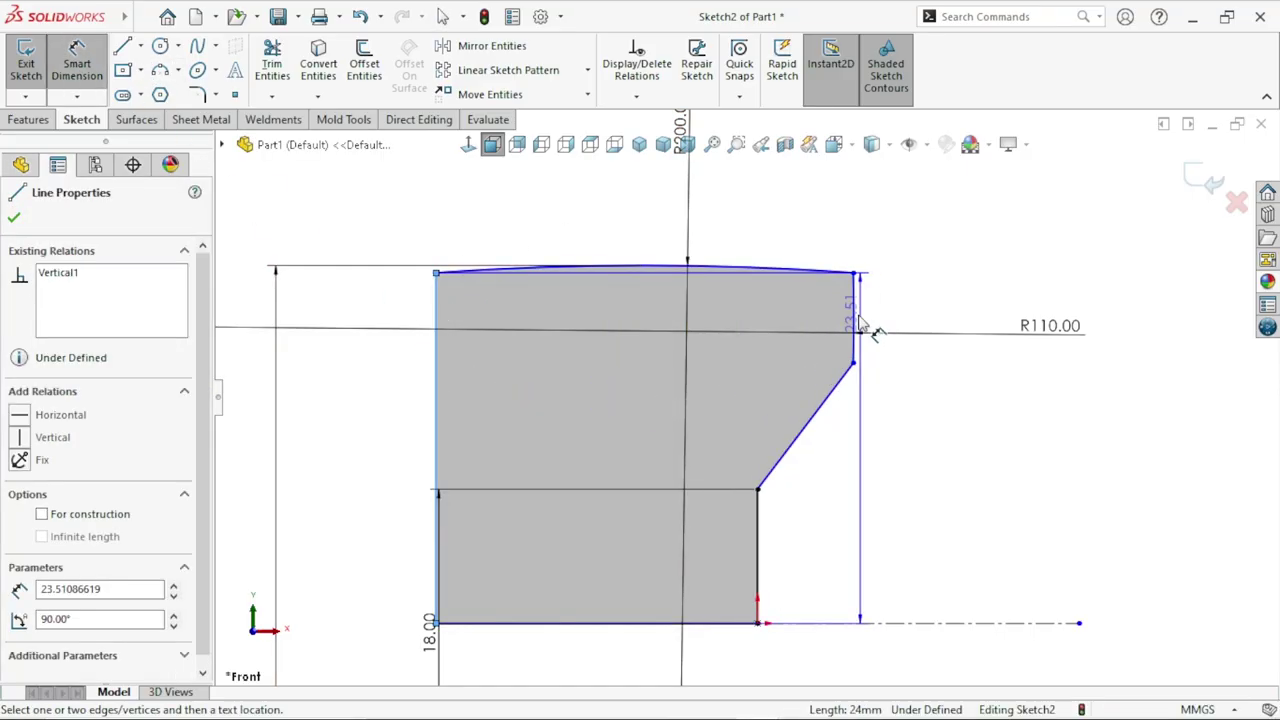
click(840, 276)
click(712, 228)
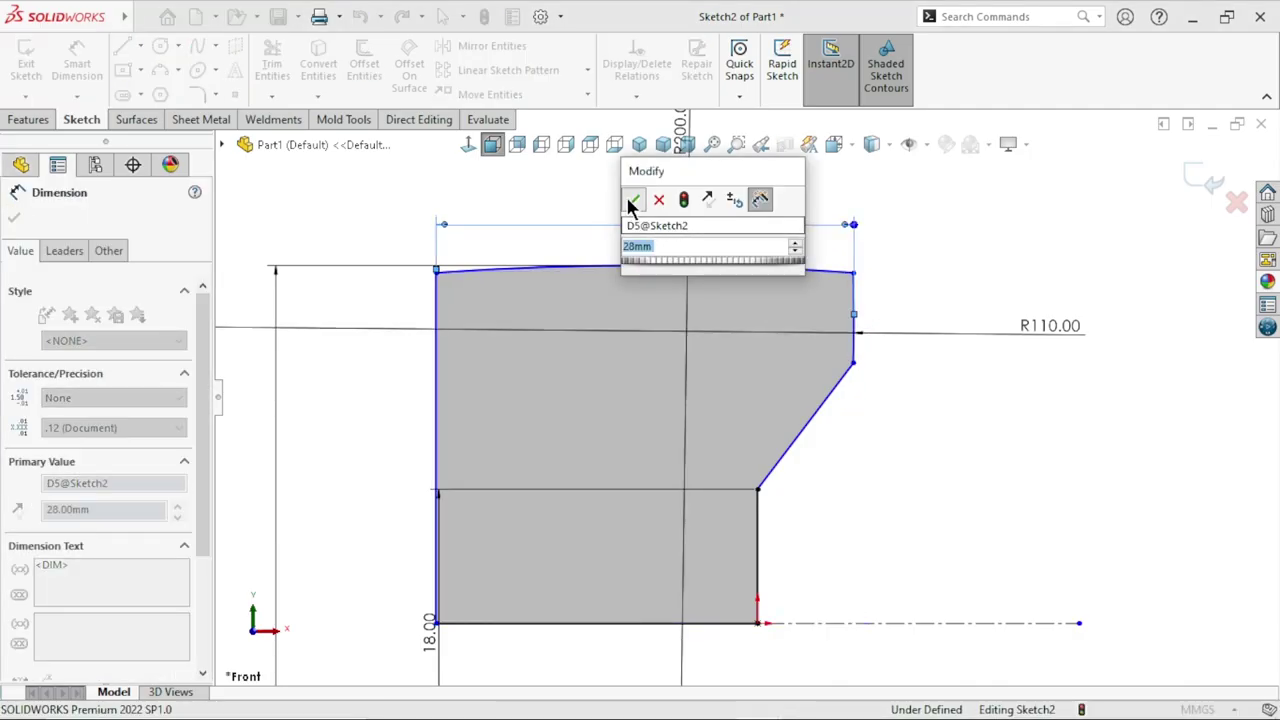
click(633, 200)
scroll(740, 470, down, 3)
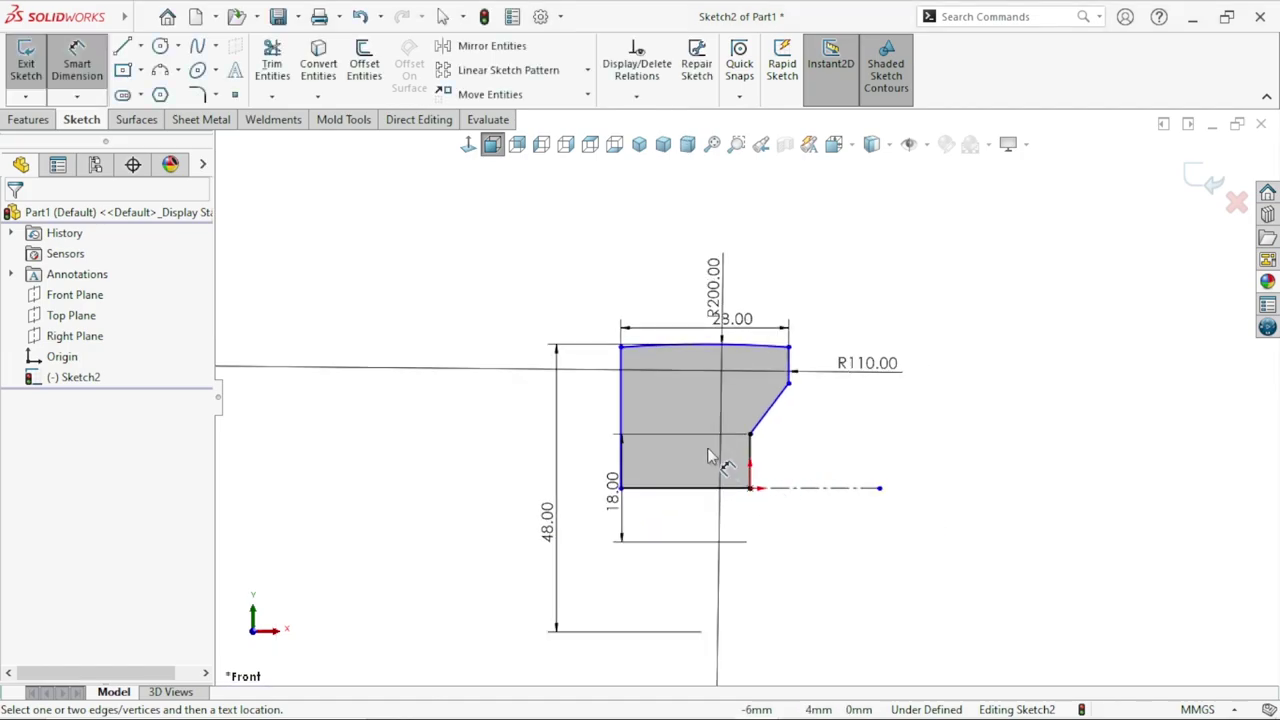
scroll(730, 450, down, 2)
scroll(757, 443, down, 1)
scroll(880, 460, up, 2)
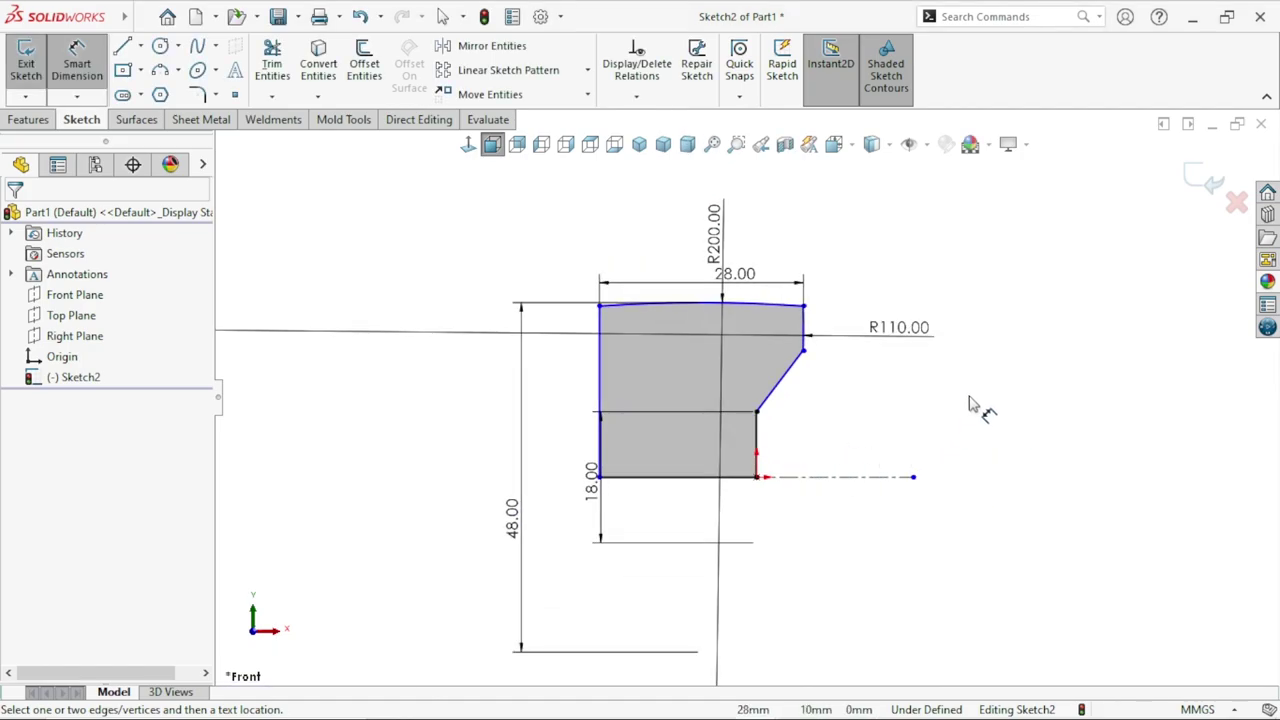
click(804, 352)
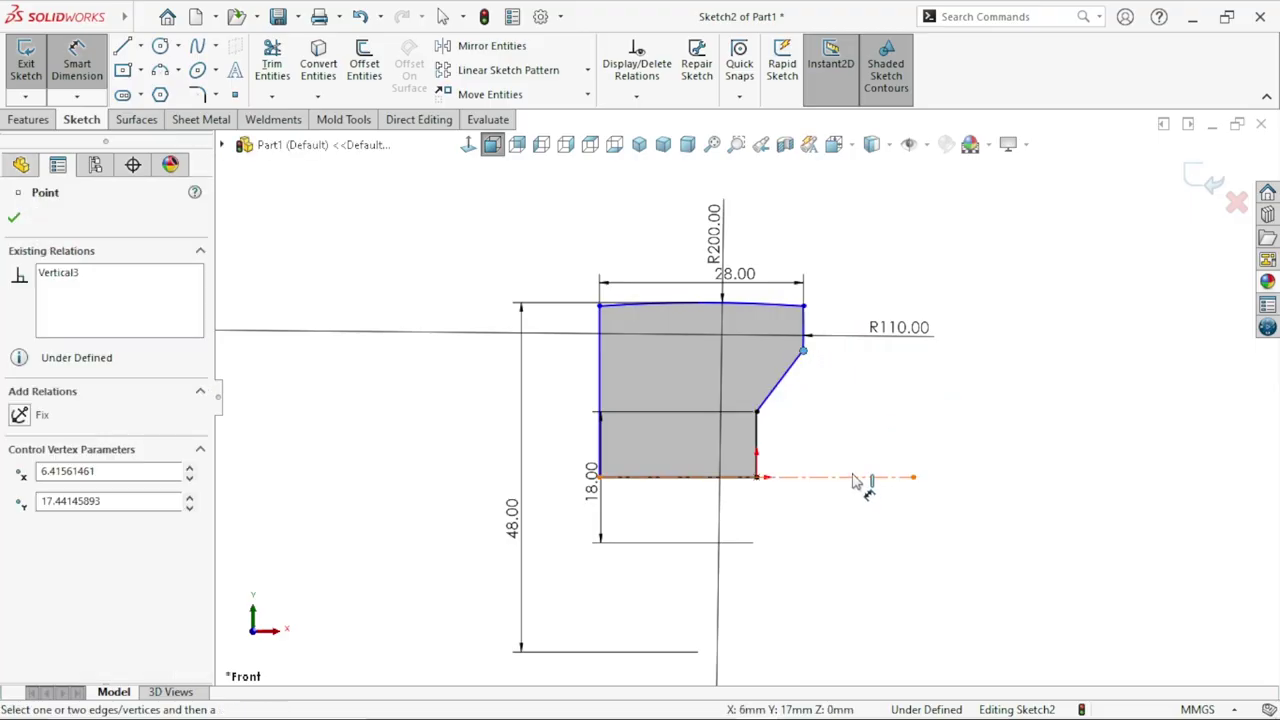
click(855, 478)
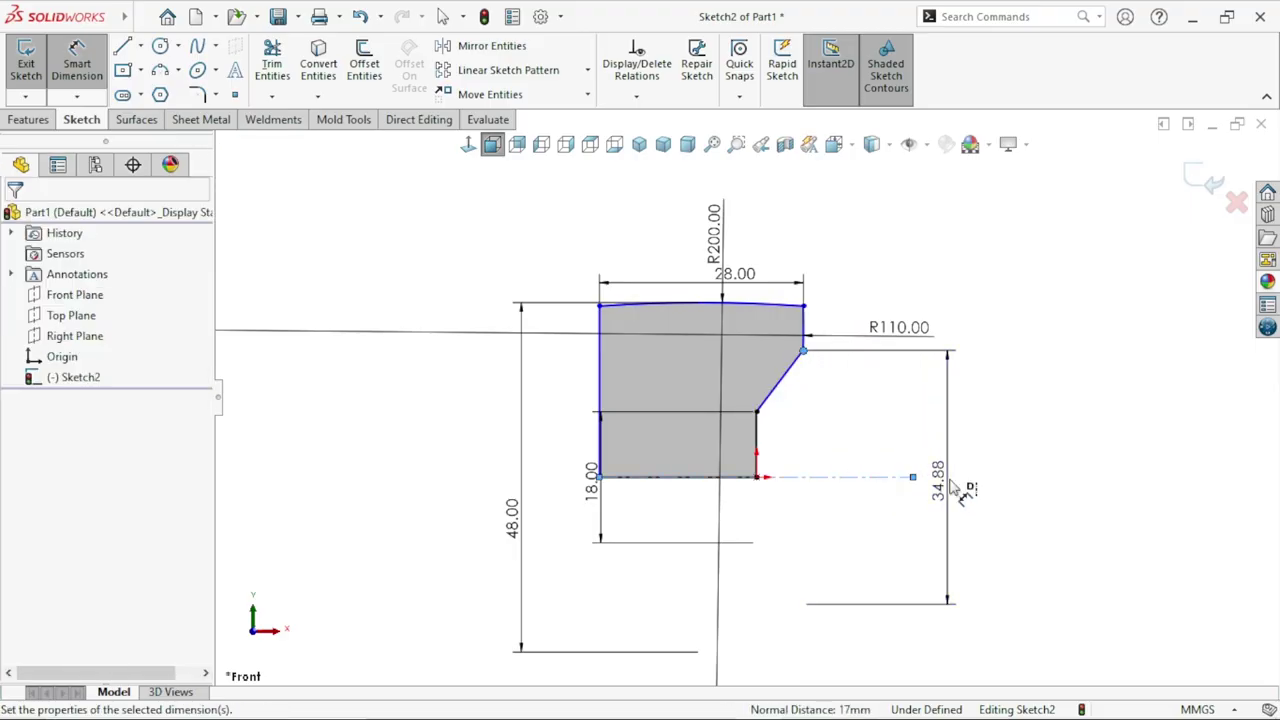
click(953, 488)
text(29)
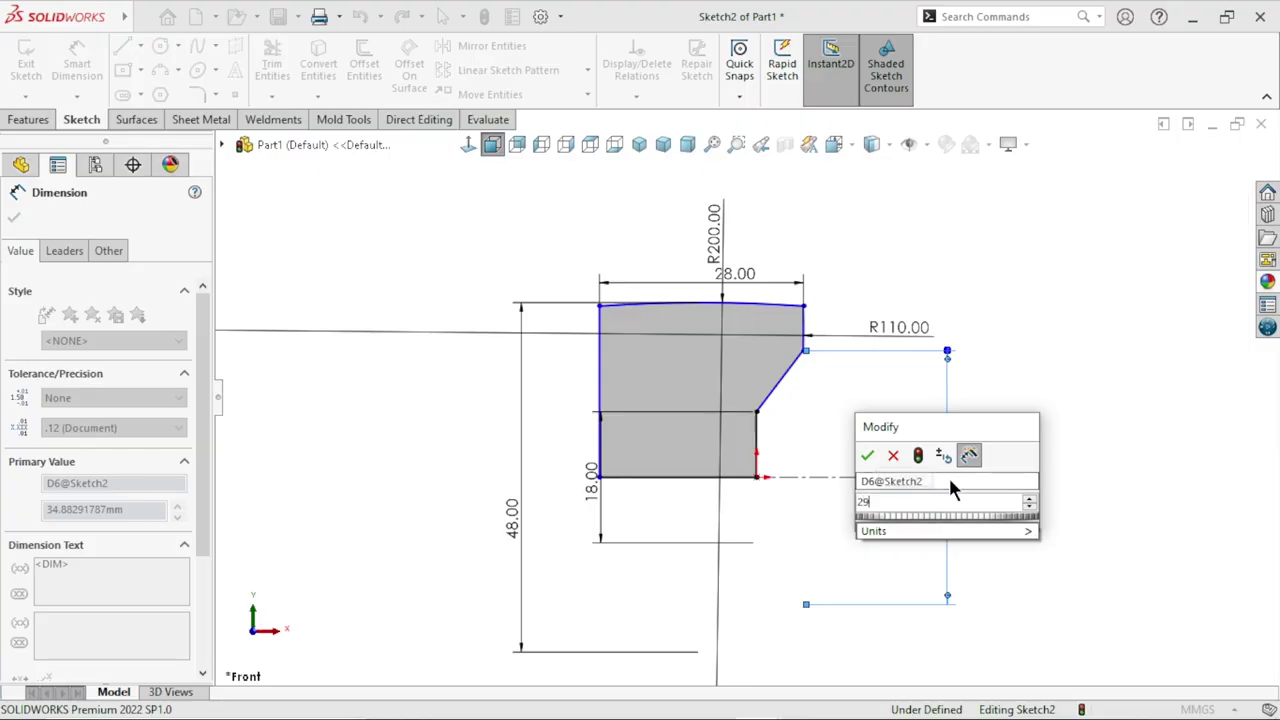
key(Return)
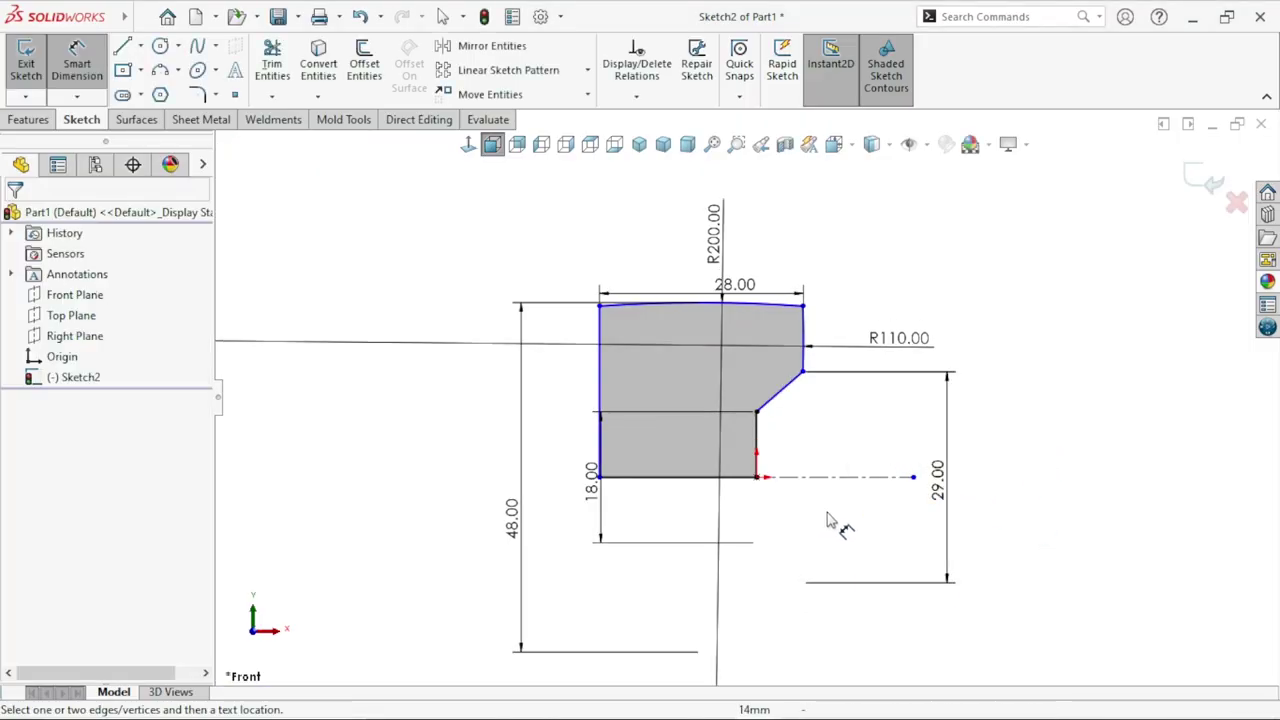
scroll(828, 520, up, 3)
scroll(737, 486, down, 1)
scroll(711, 457, up, 1)
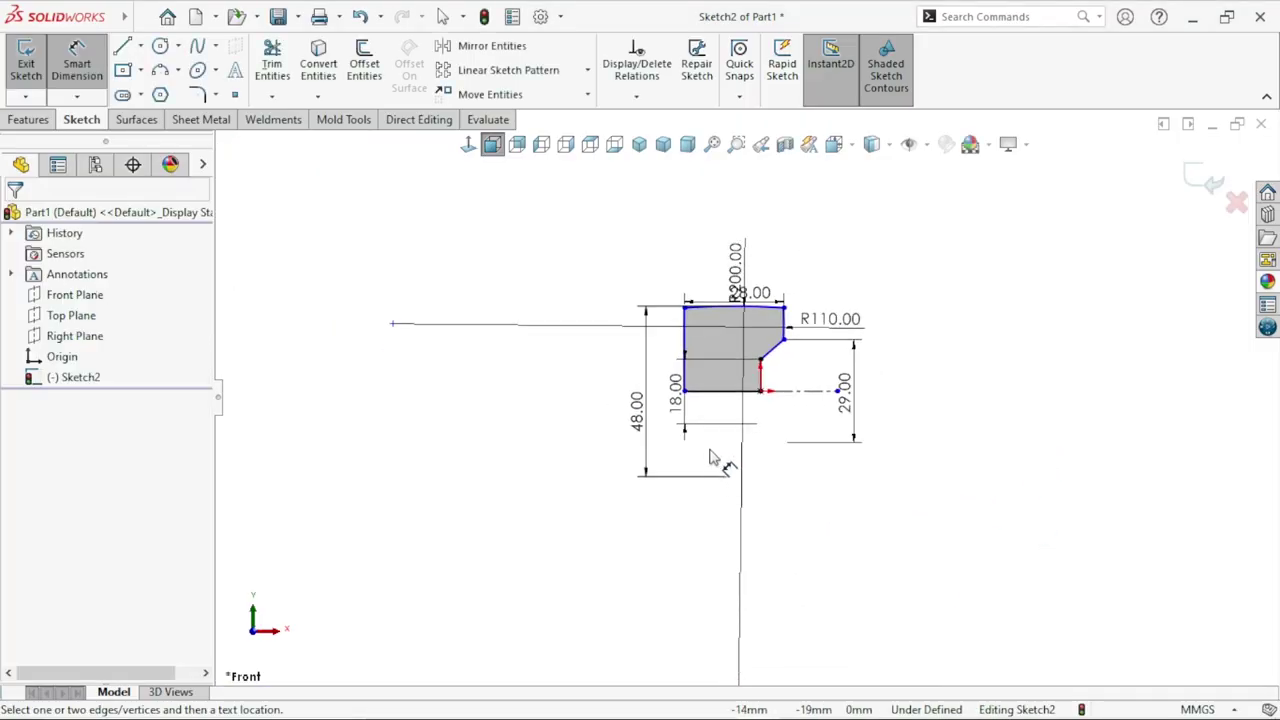
scroll(720, 363, down, 1)
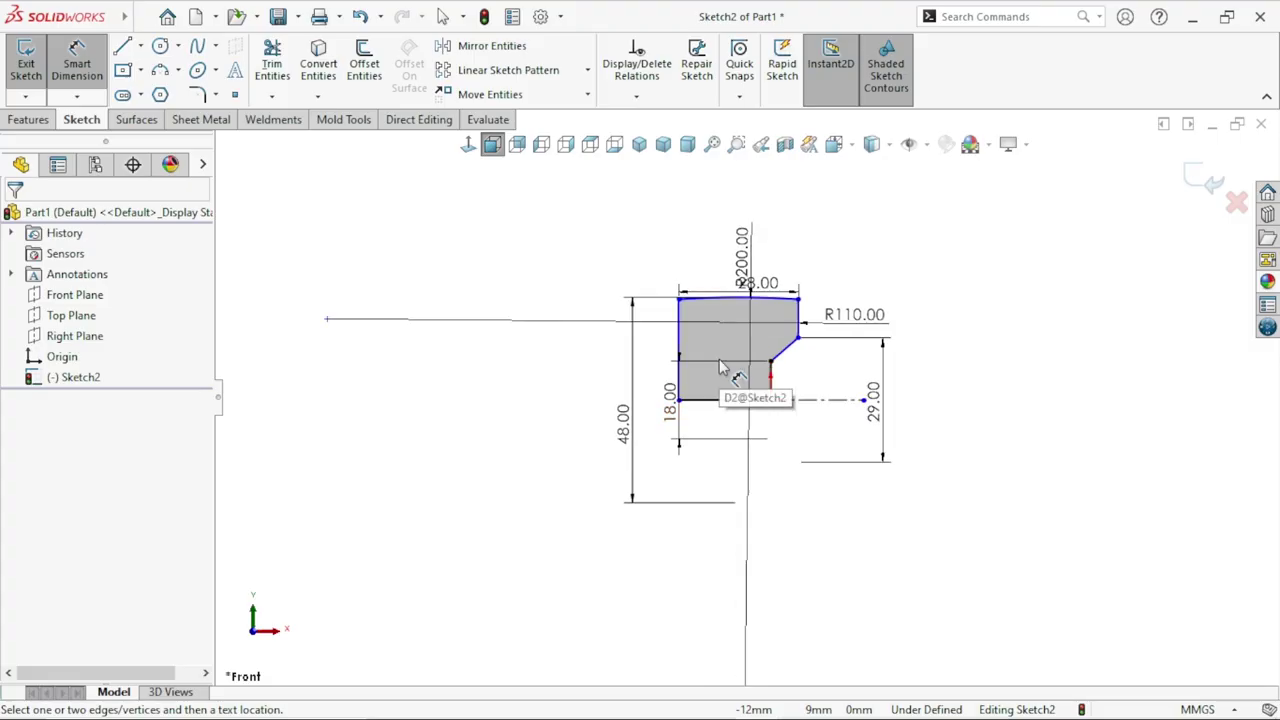
scroll(719, 358, up, 1)
scroll(719, 356, down, 1)
scroll(770, 380, down, 1)
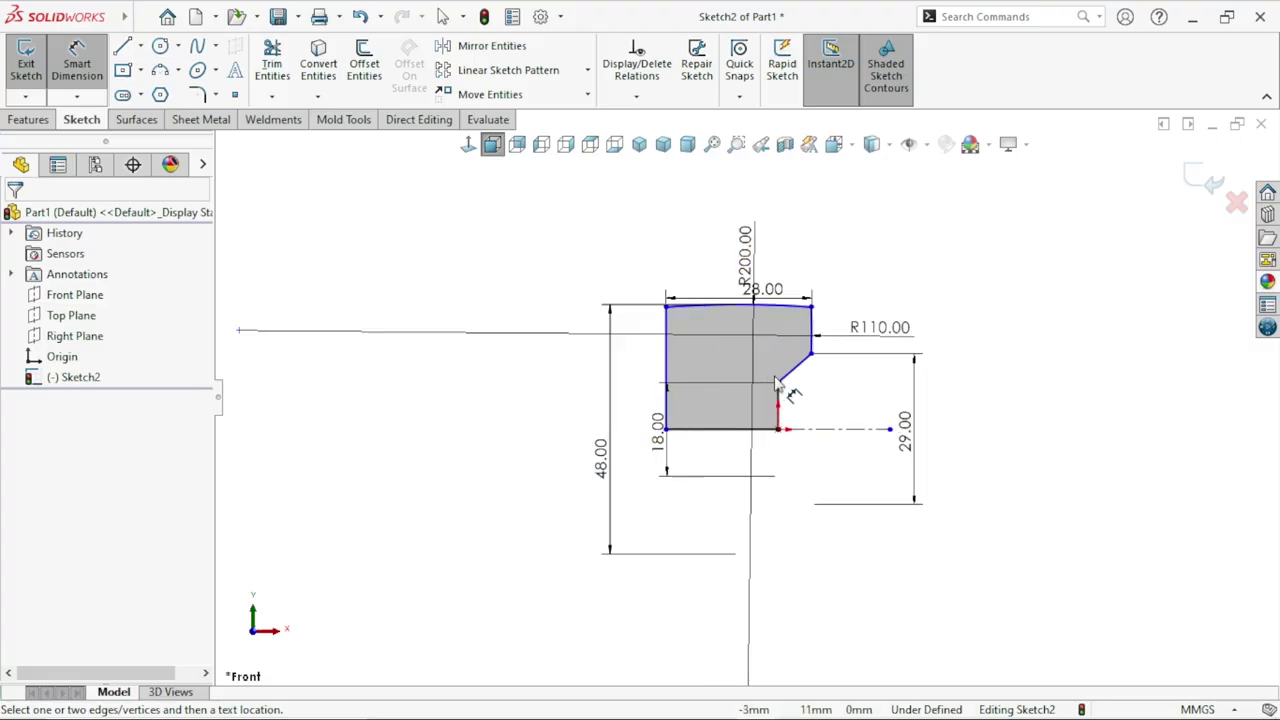
scroll(800, 382, down, 2)
scroll(829, 380, down, 1)
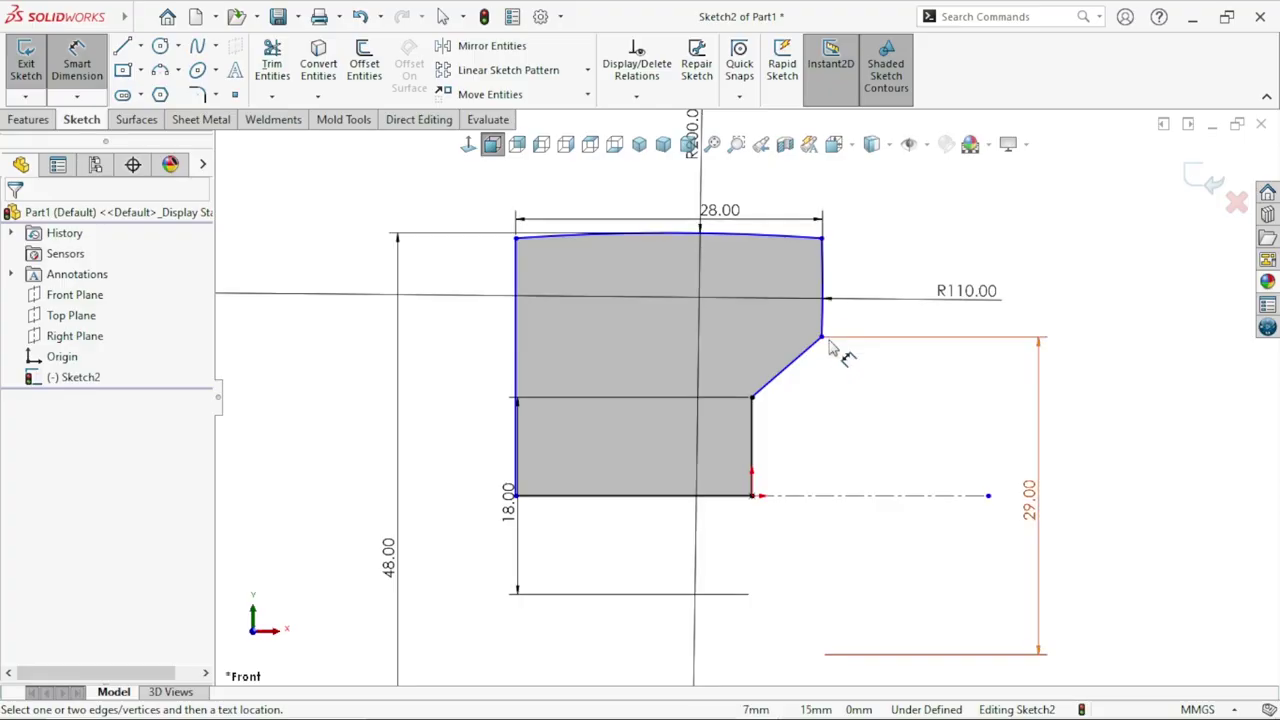
- Dimension the chamfer's upper corner to the short vertical edge at 14 mm
click(824, 339)
click(752, 450)
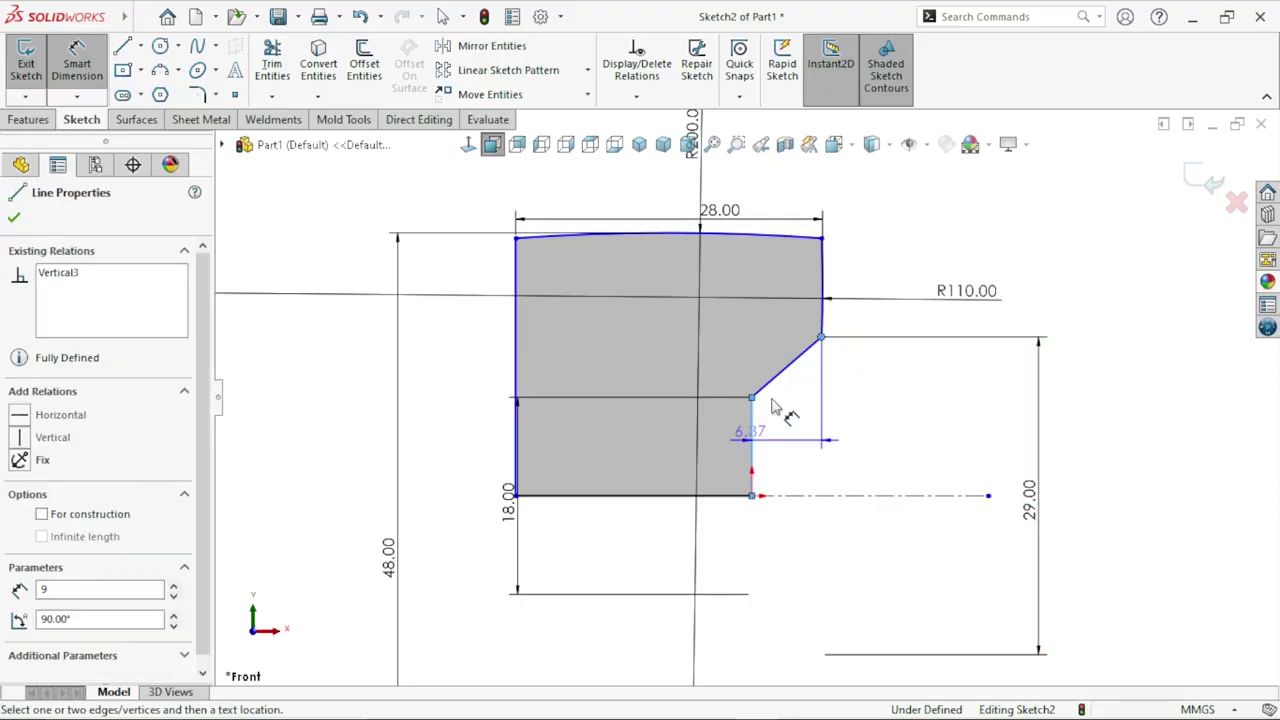
click(868, 420)
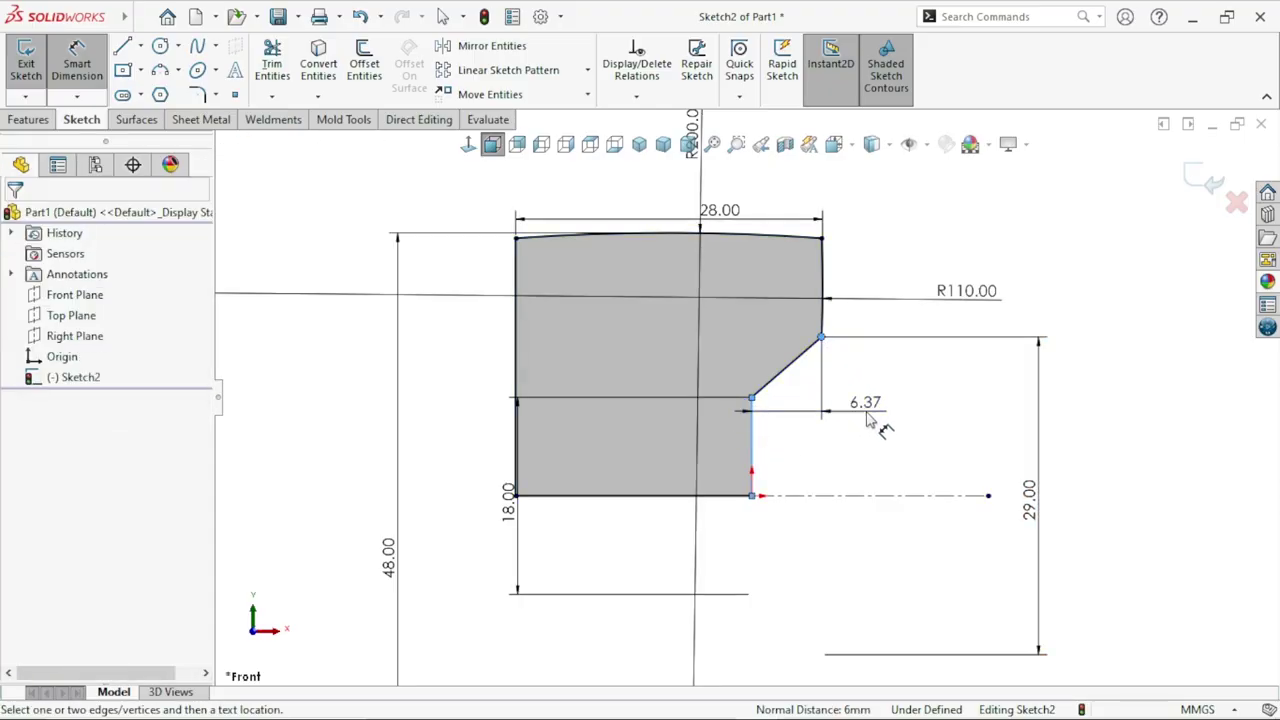
text(14)
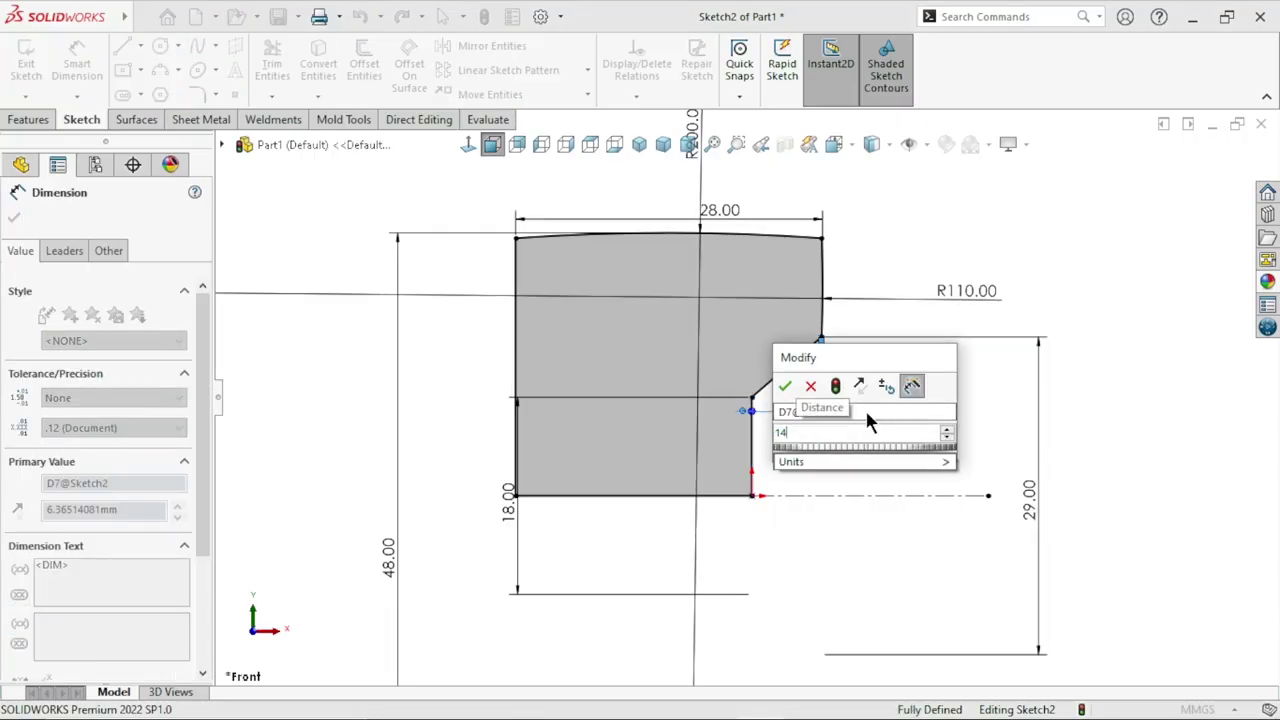
key(Return)
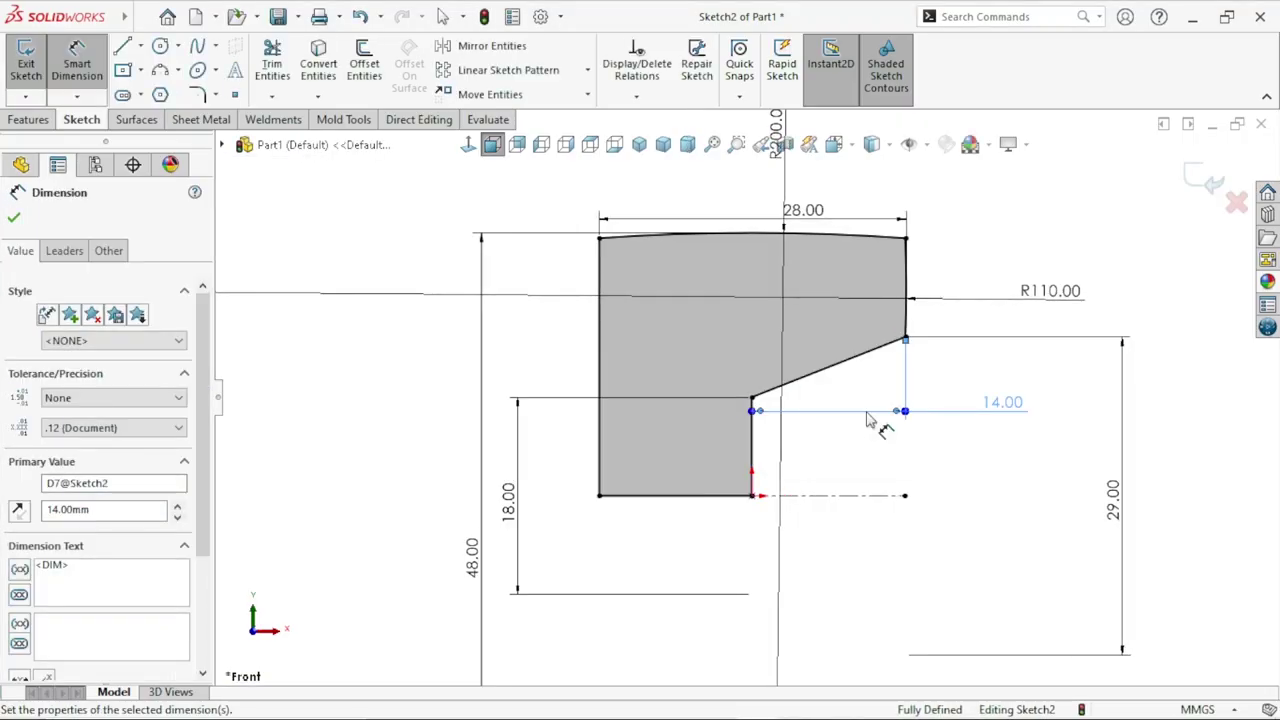
- Reposition the 28.00 and 18.00 dimensions clear of the profile and exit Smart Dimension
scroll(790, 452, up, 1)
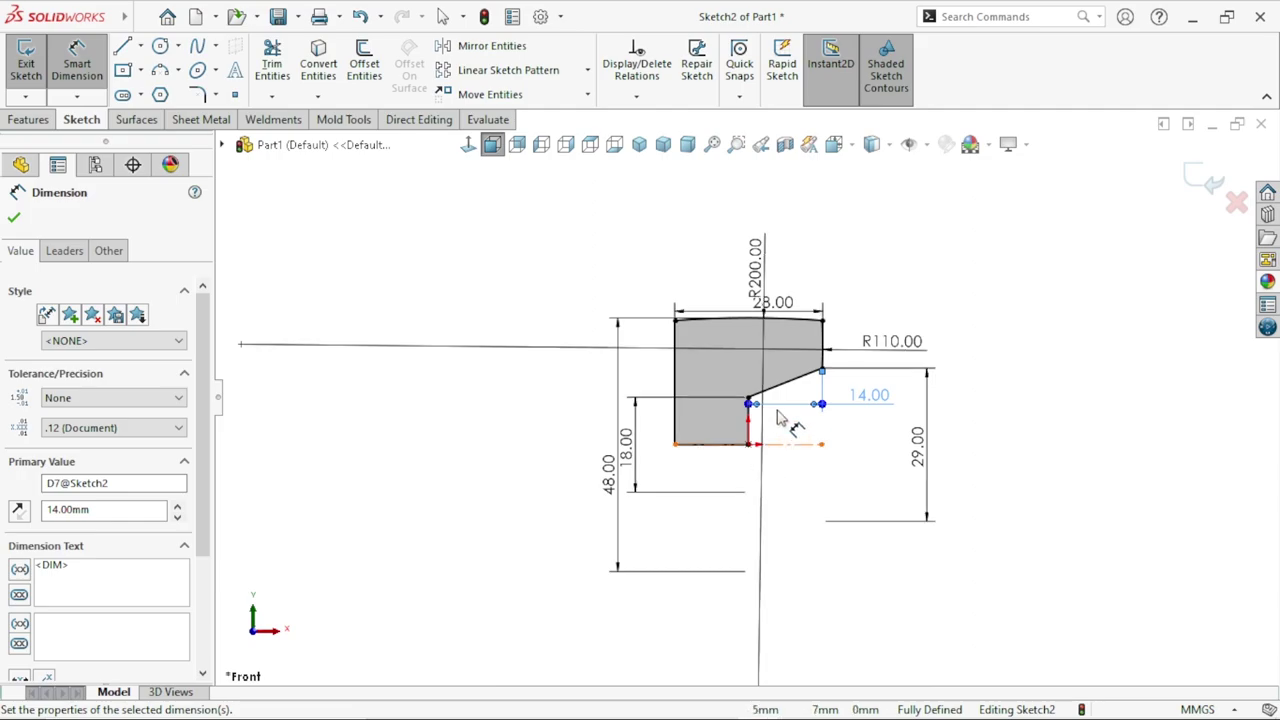
scroll(783, 418, up, 1)
mouse_move(790, 268)
mouse_down()
mouse_move(708, 255)
mouse_move(708, 240)
mouse_up()
click(900, 340)
scroll(890, 417, up, 1)
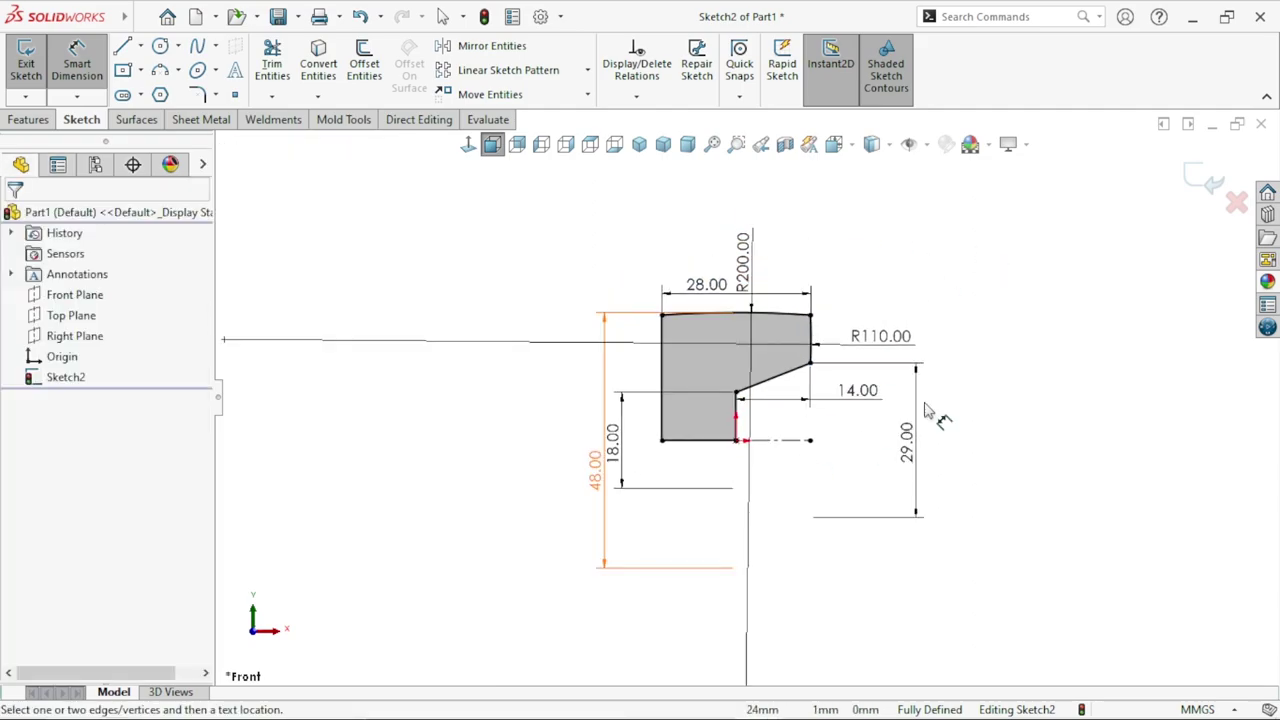
scroll(818, 537, up, 1)
scroll(773, 473, down, 1)
click(605, 420)
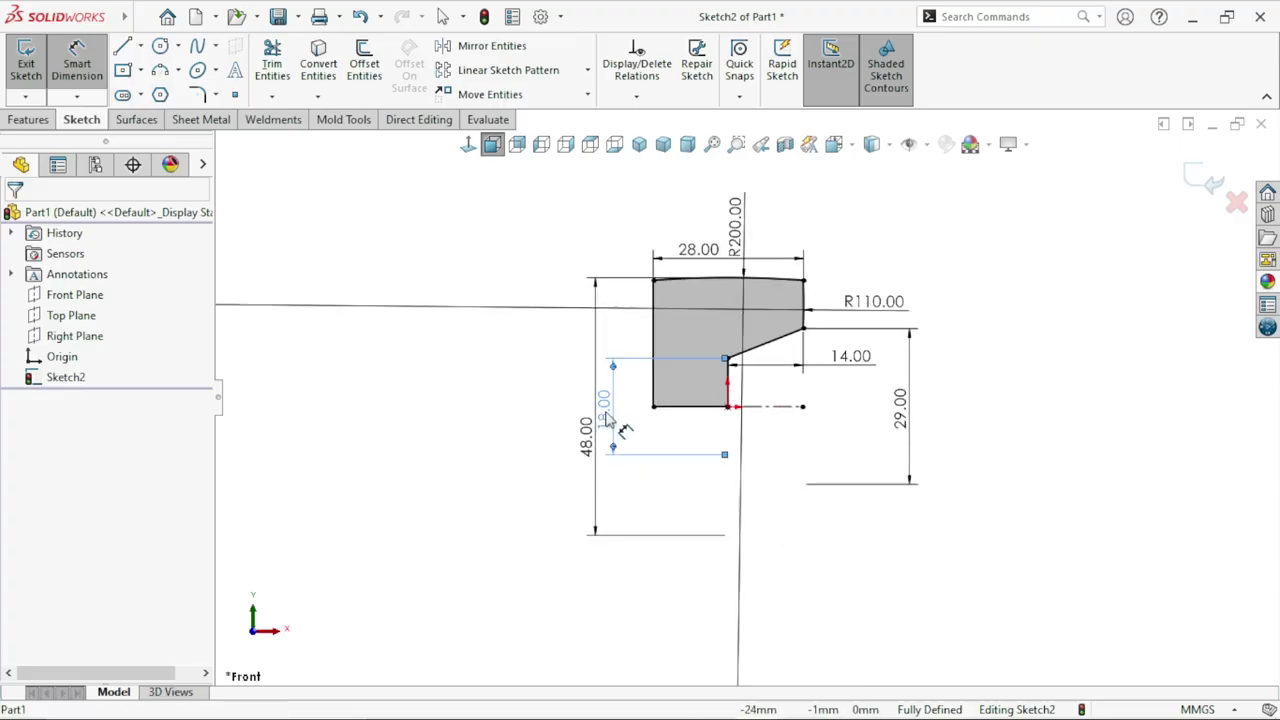
click(766, 566)
scroll(757, 457, up, 1)
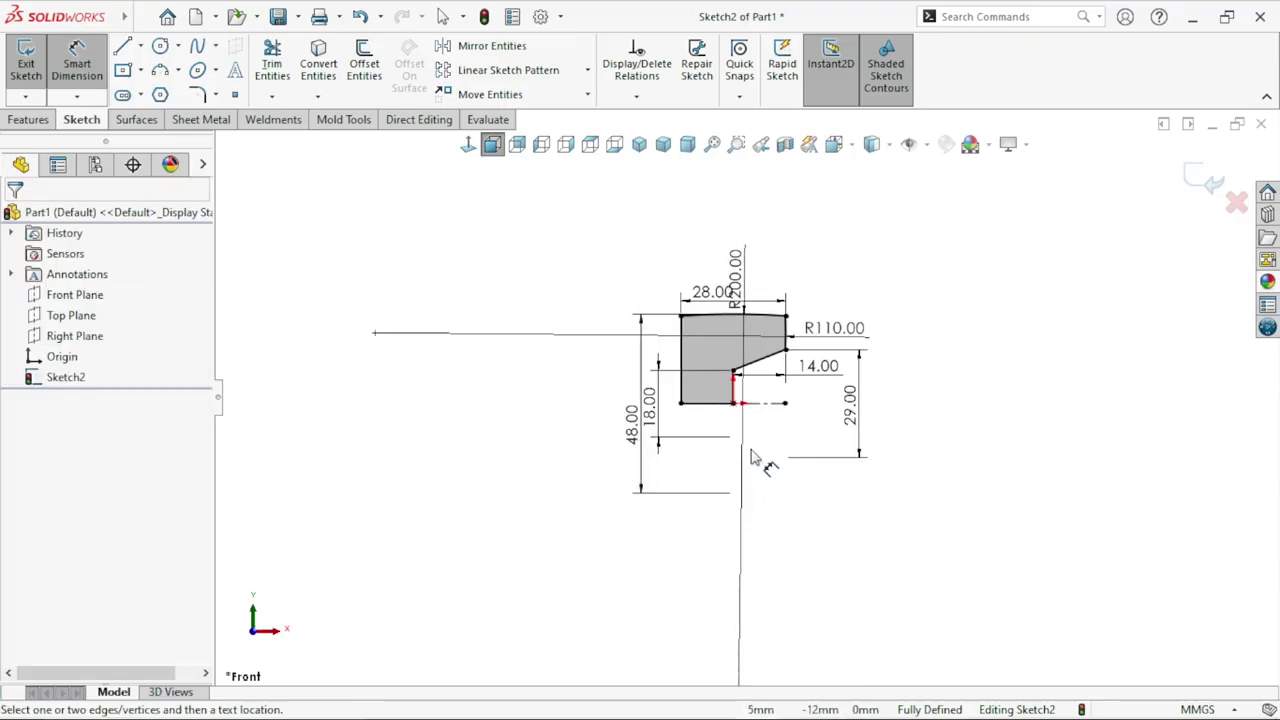
scroll(808, 257, down, 2)
scroll(905, 285, down, 1)
key(Escape)
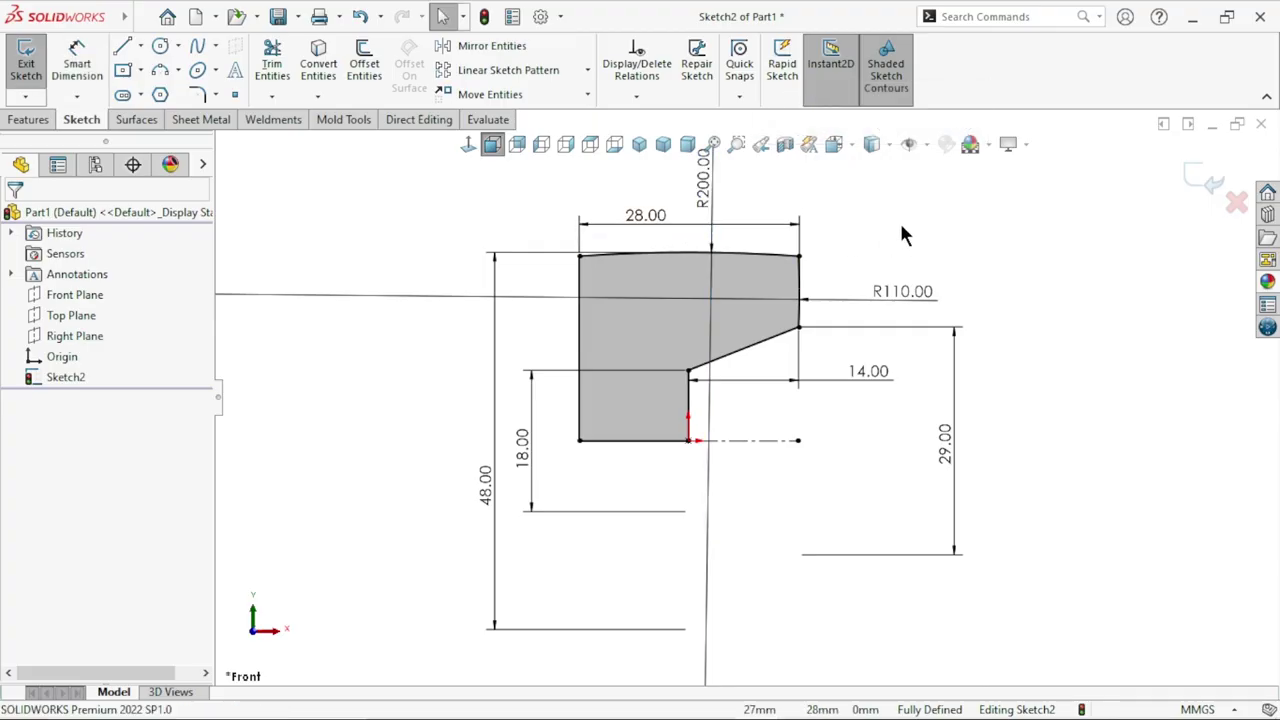
- Switch the R200.00 and R110.00 radius dimensions to short radial arrow leaders
click(711, 420)
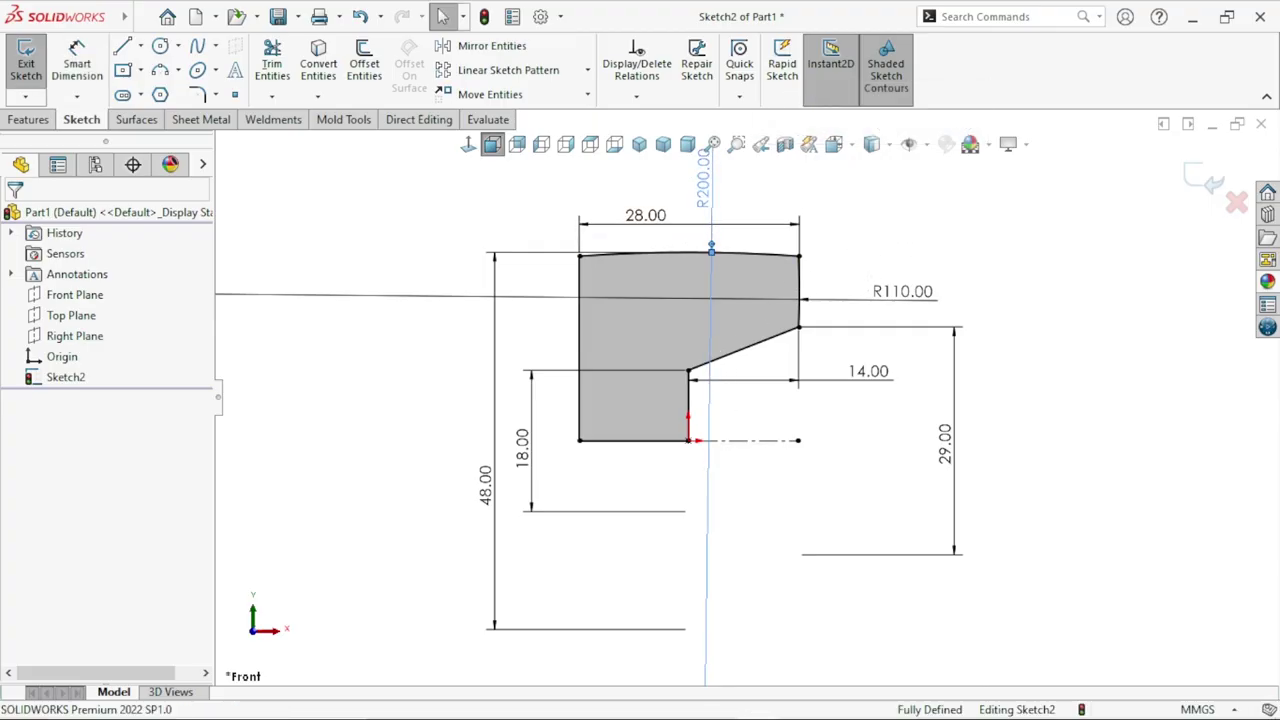
click(78, 247)
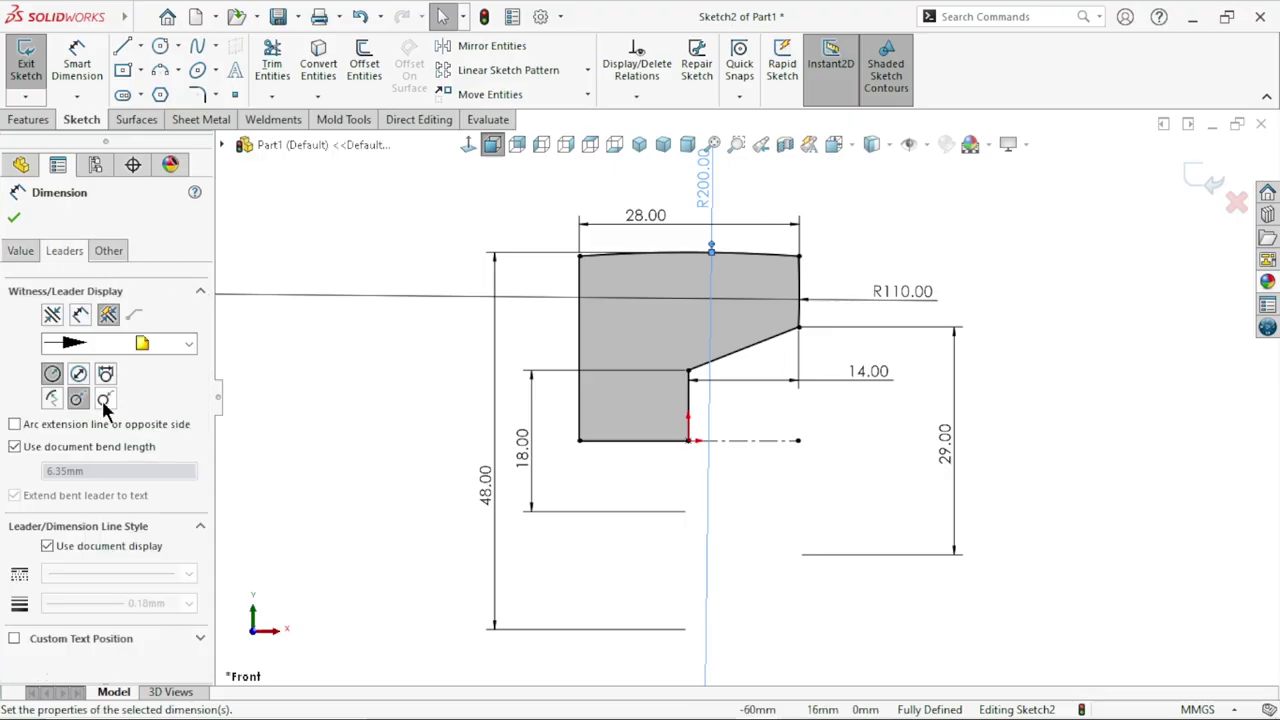
click(302, 397)
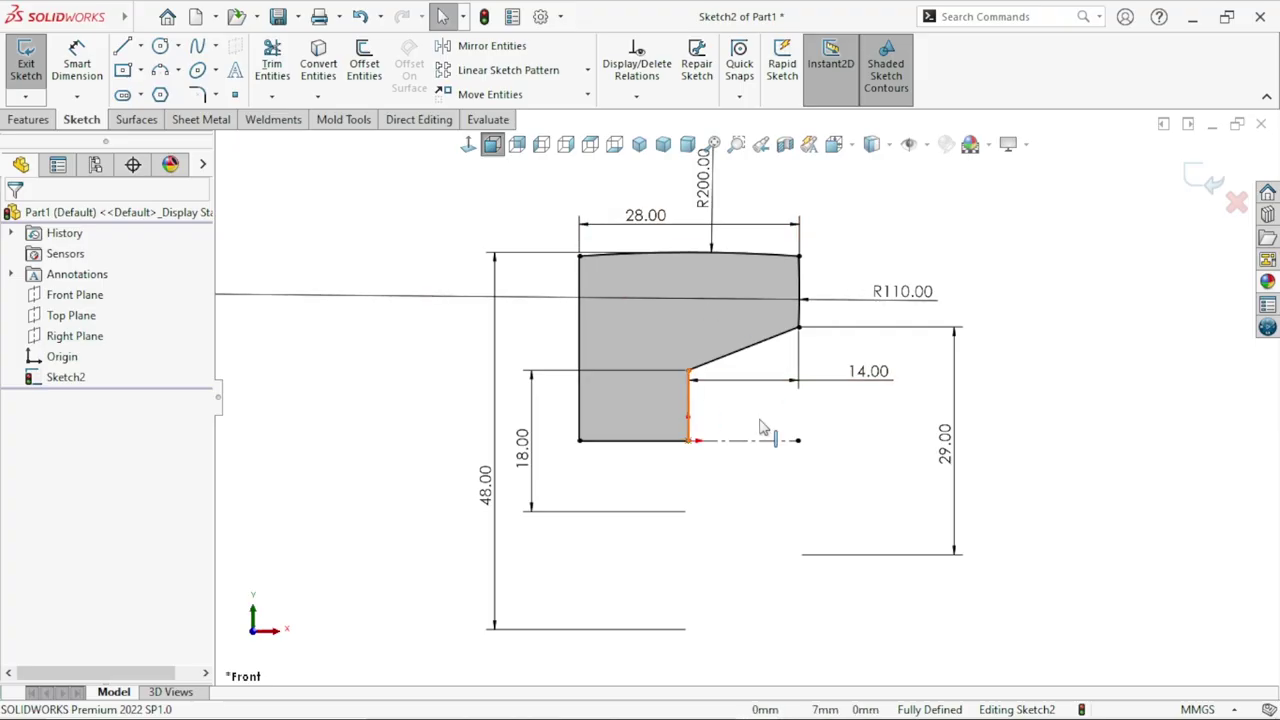
key(ctrl+Down)
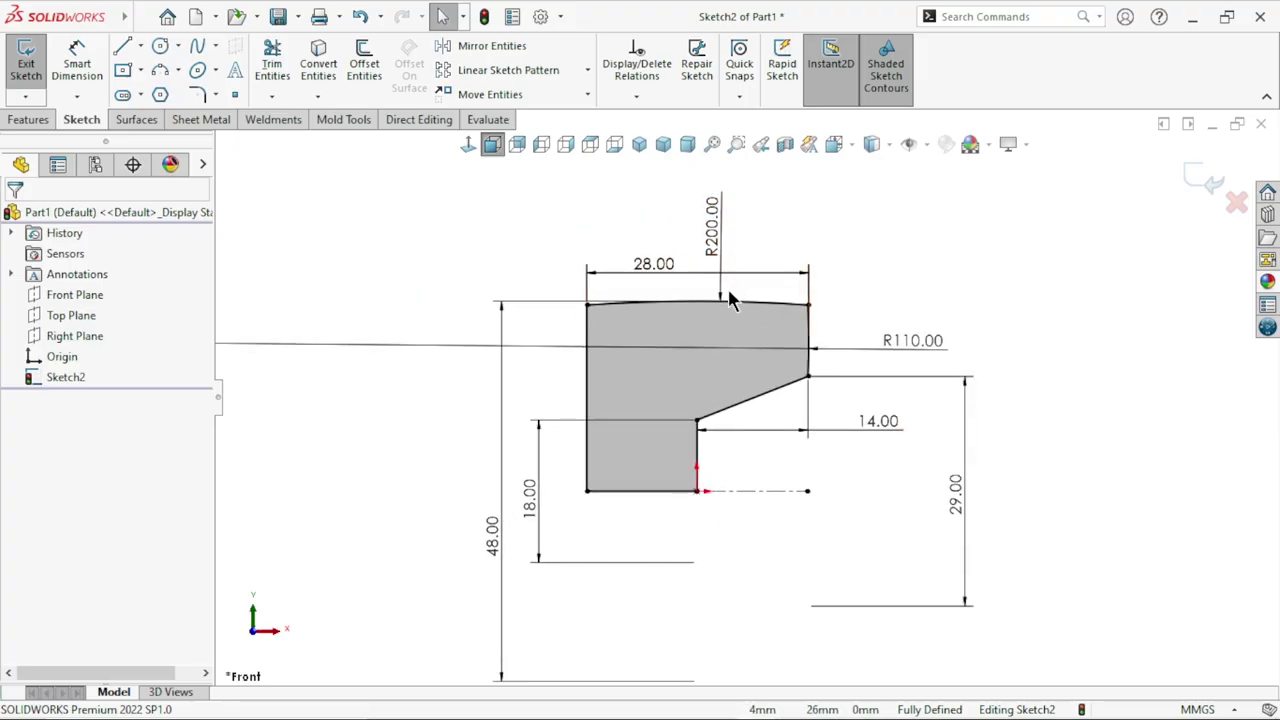
click(866, 349)
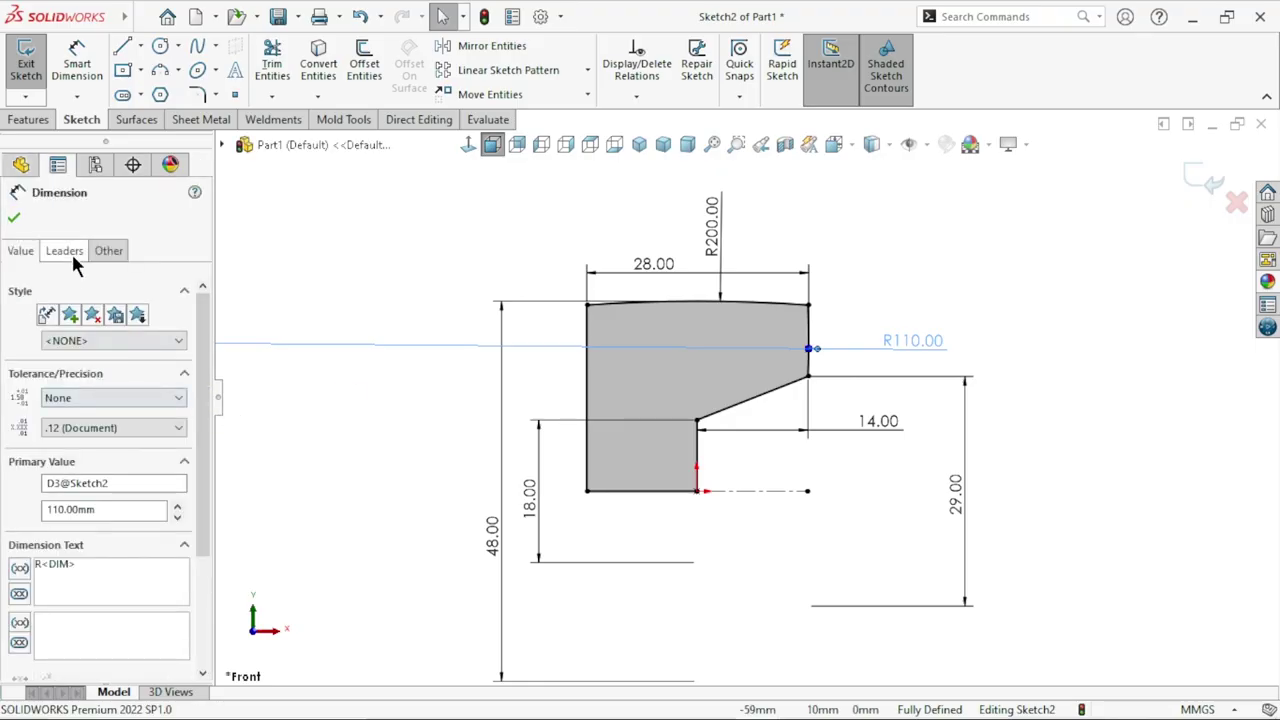
click(70, 252)
click(104, 399)
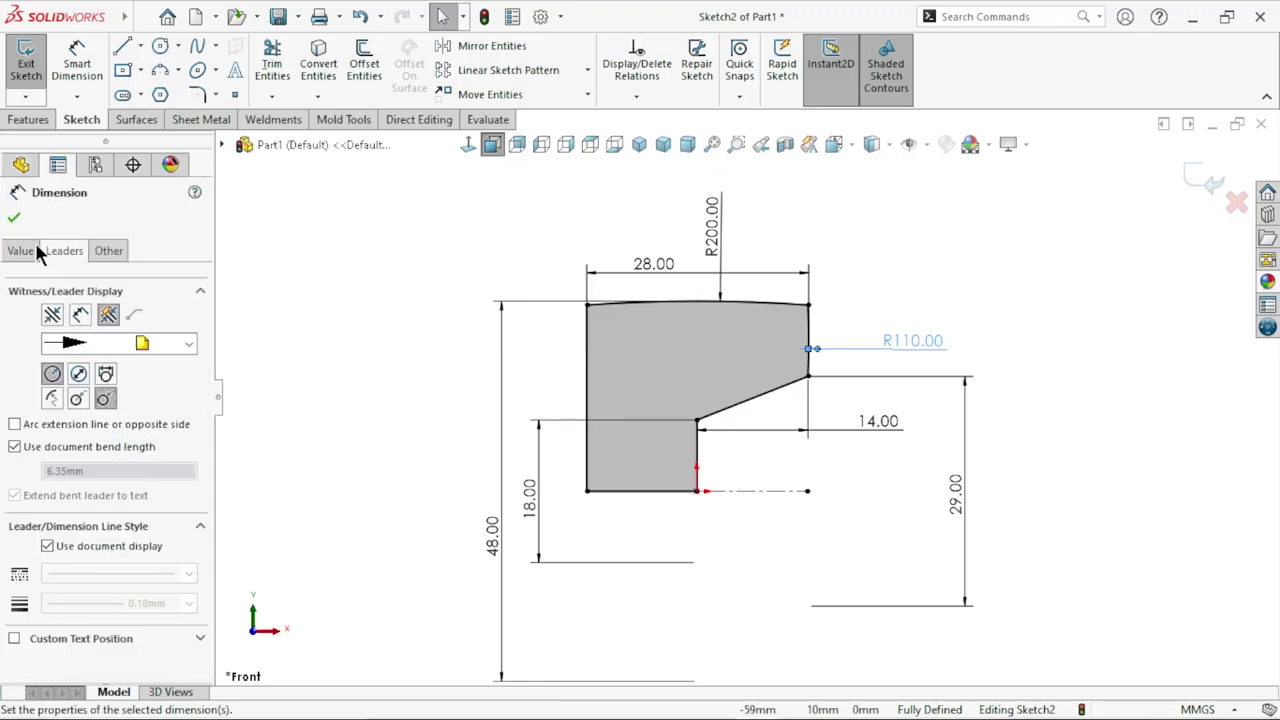
click(14, 218)
scroll(714, 540, up, 3)
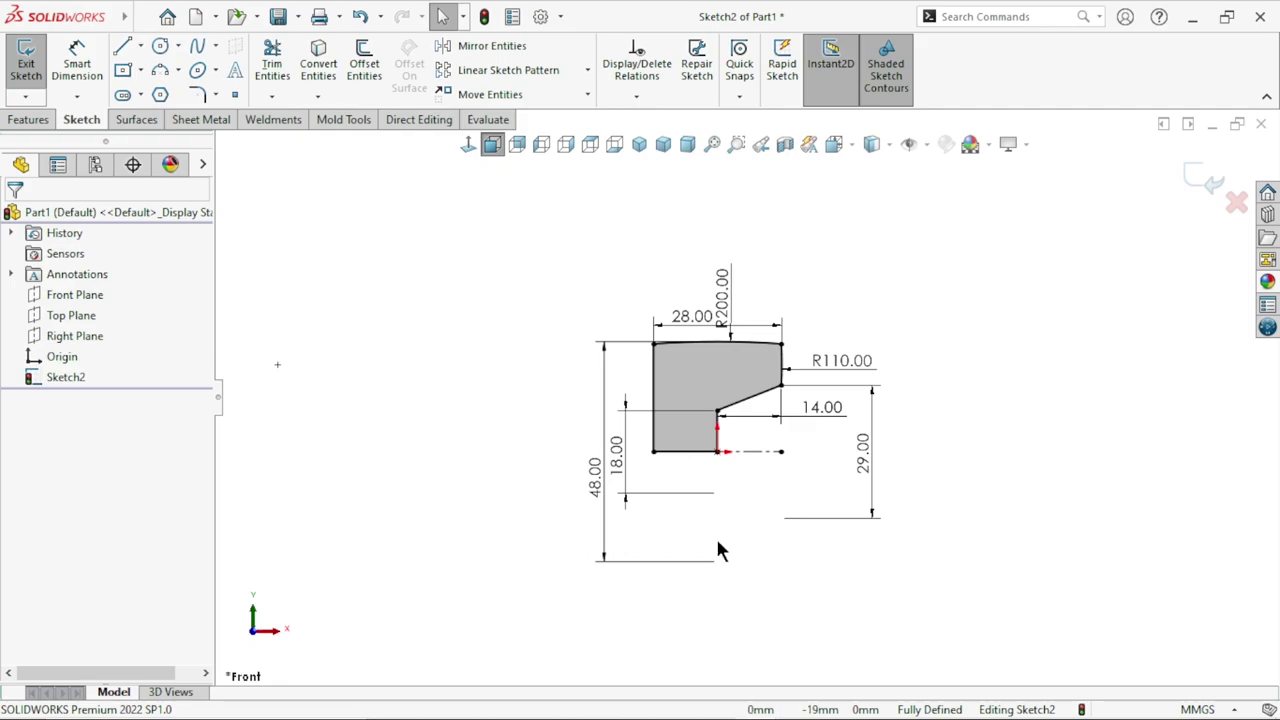
scroll(766, 451, down, 4)
scroll(748, 363, up, 2)
ctrl+middle_drag(759, 270, 759, 300)
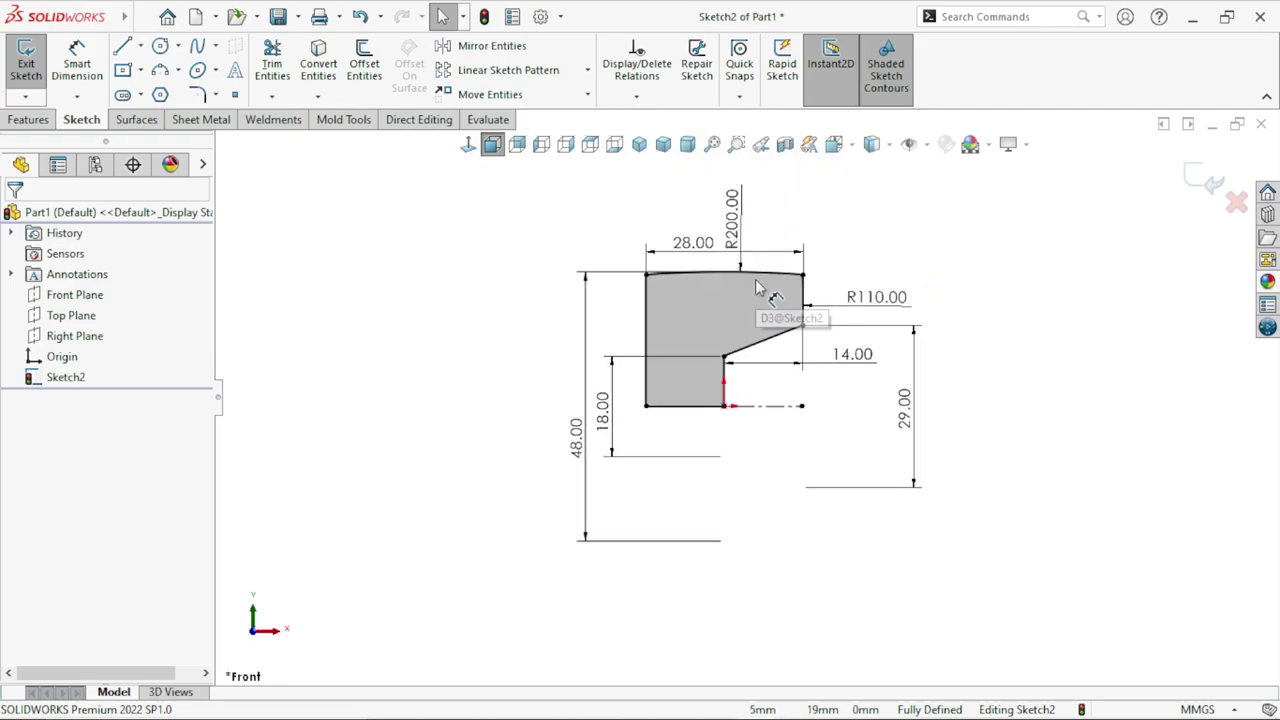
click(32, 122)
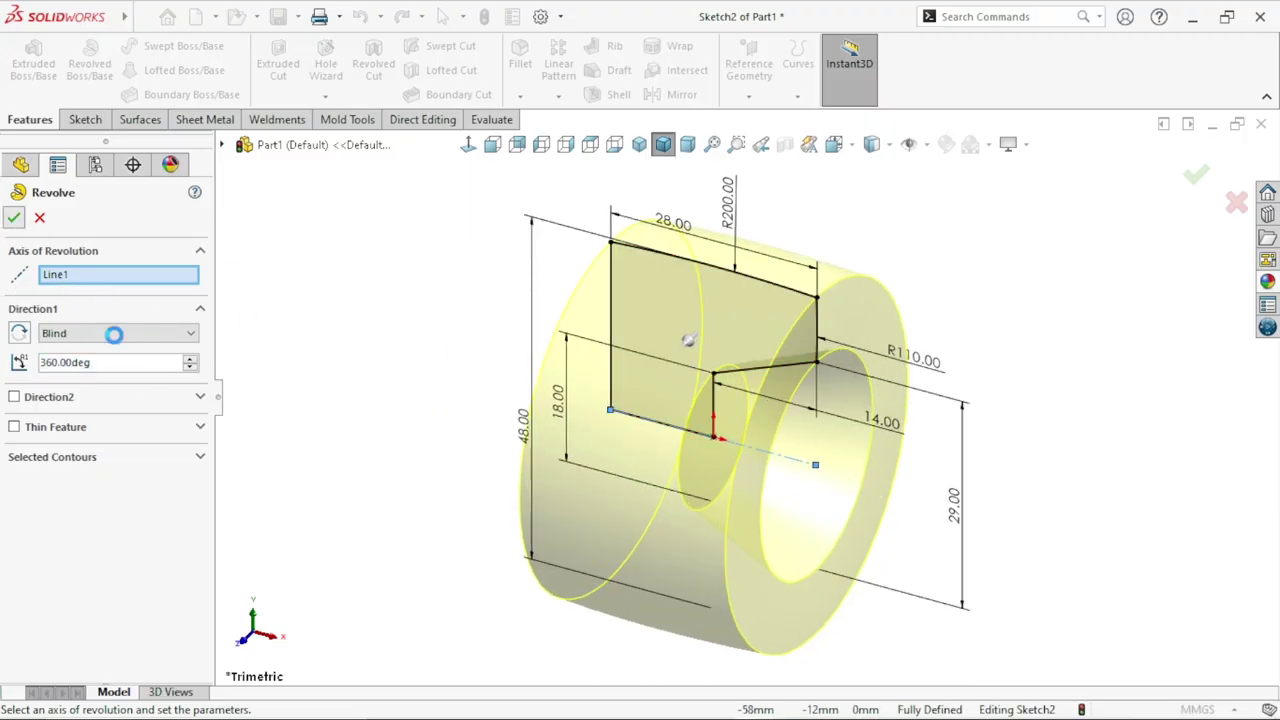
- Accept the 360° revolve about Line1 and orbit the wheel to view its bore
key(Return)
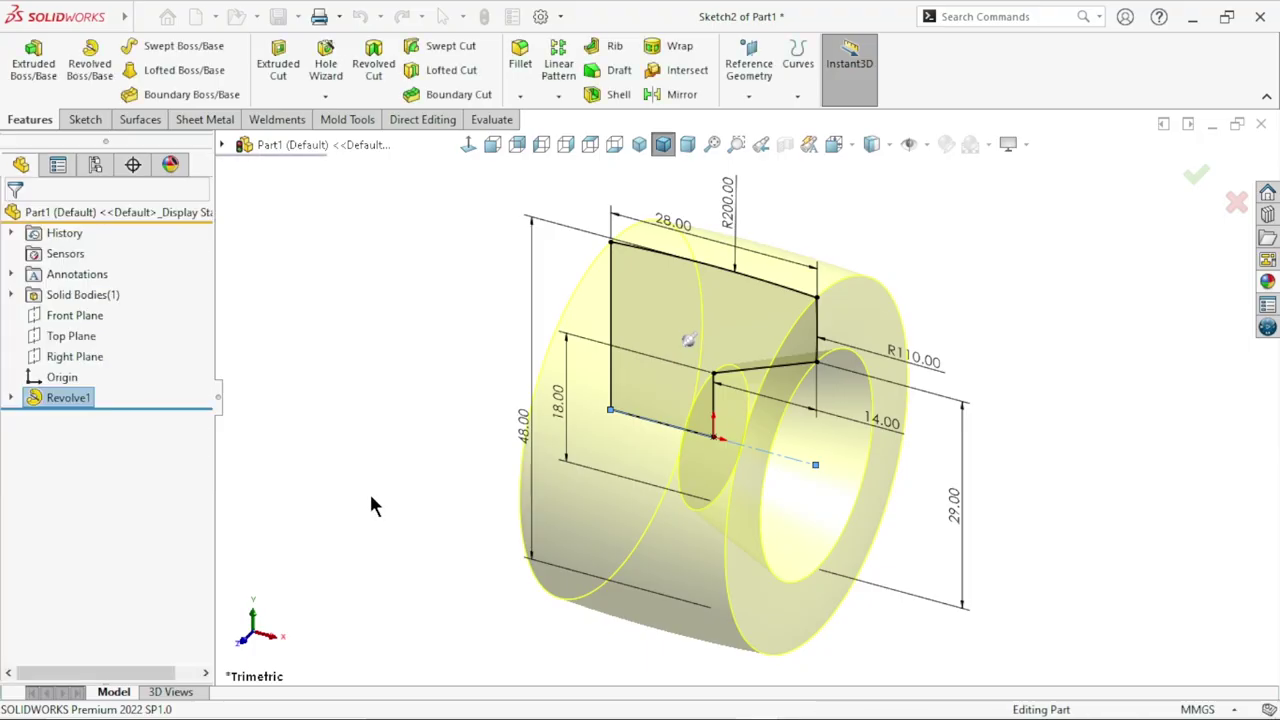
mouse_move(371, 479)
middle_down()
mouse_move(830, 438)
mouse_move(793, 412)
mouse_move(675, 467)
middle_up()
- Sketch an origin-centred circle on the wheel's flat front face and dimension it Ø22 mm
click(670, 445)
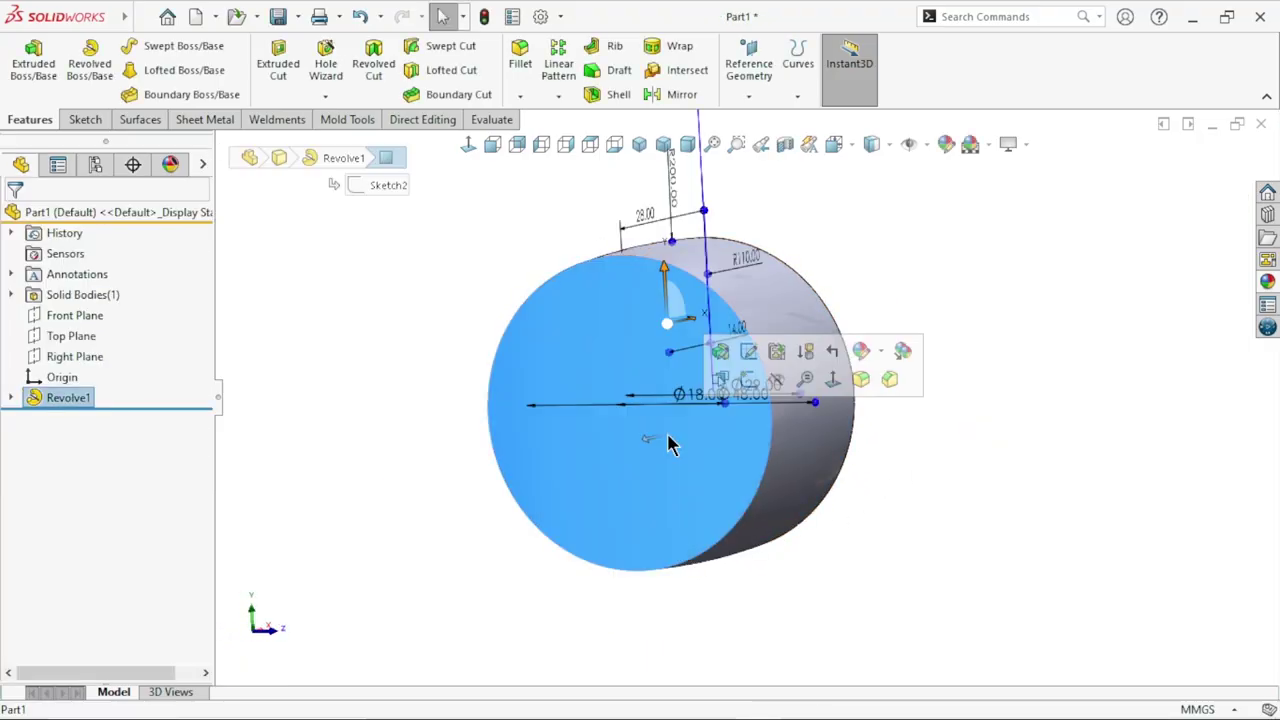
click(746, 381)
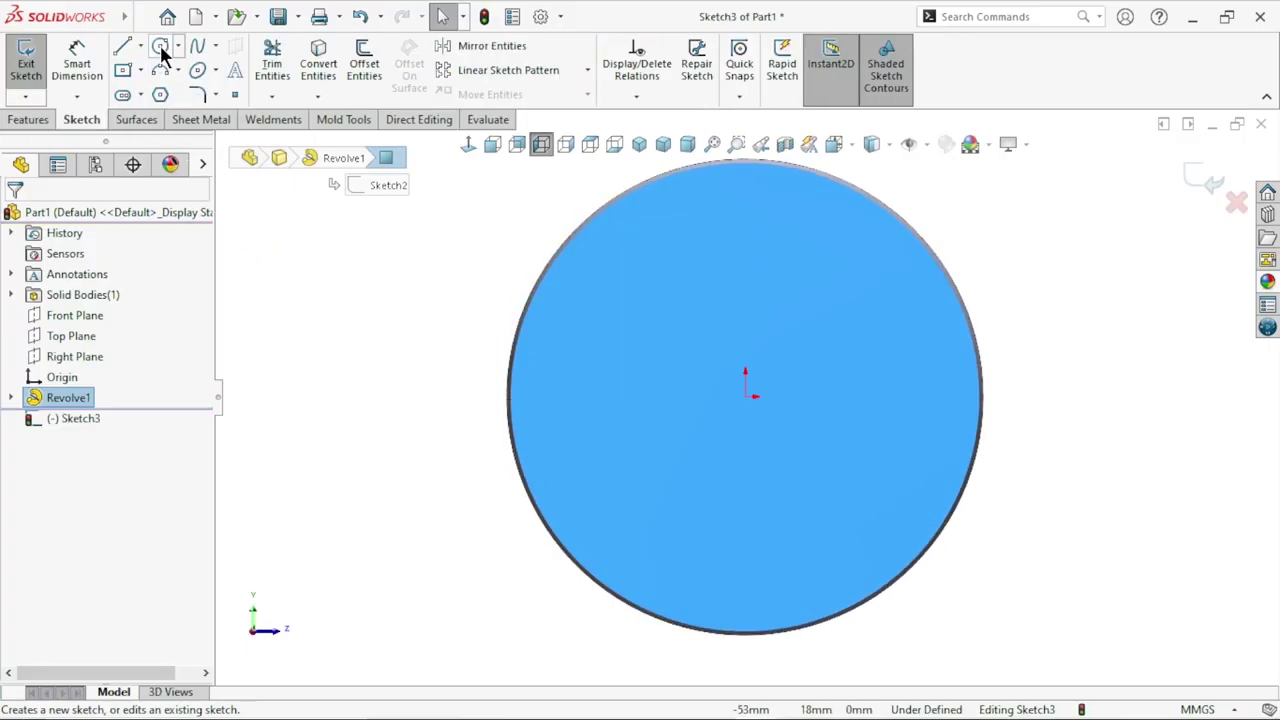
click(160, 48)
click(745, 396)
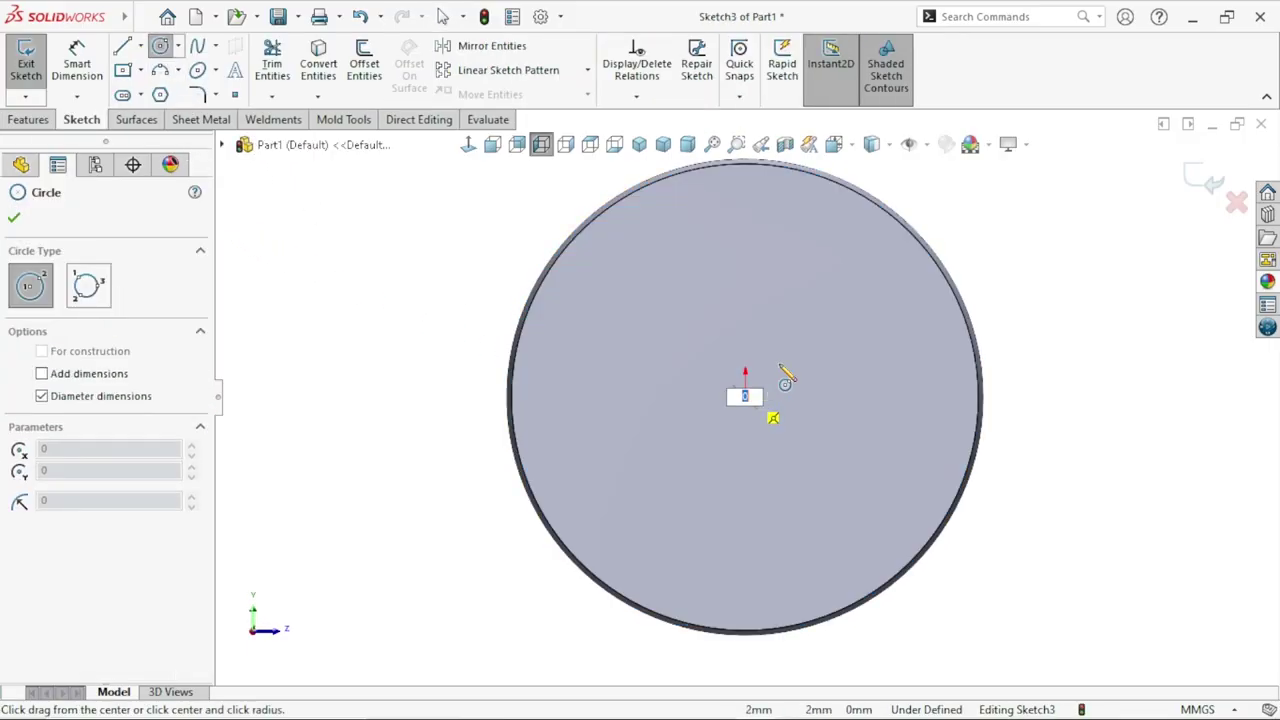
click(818, 352)
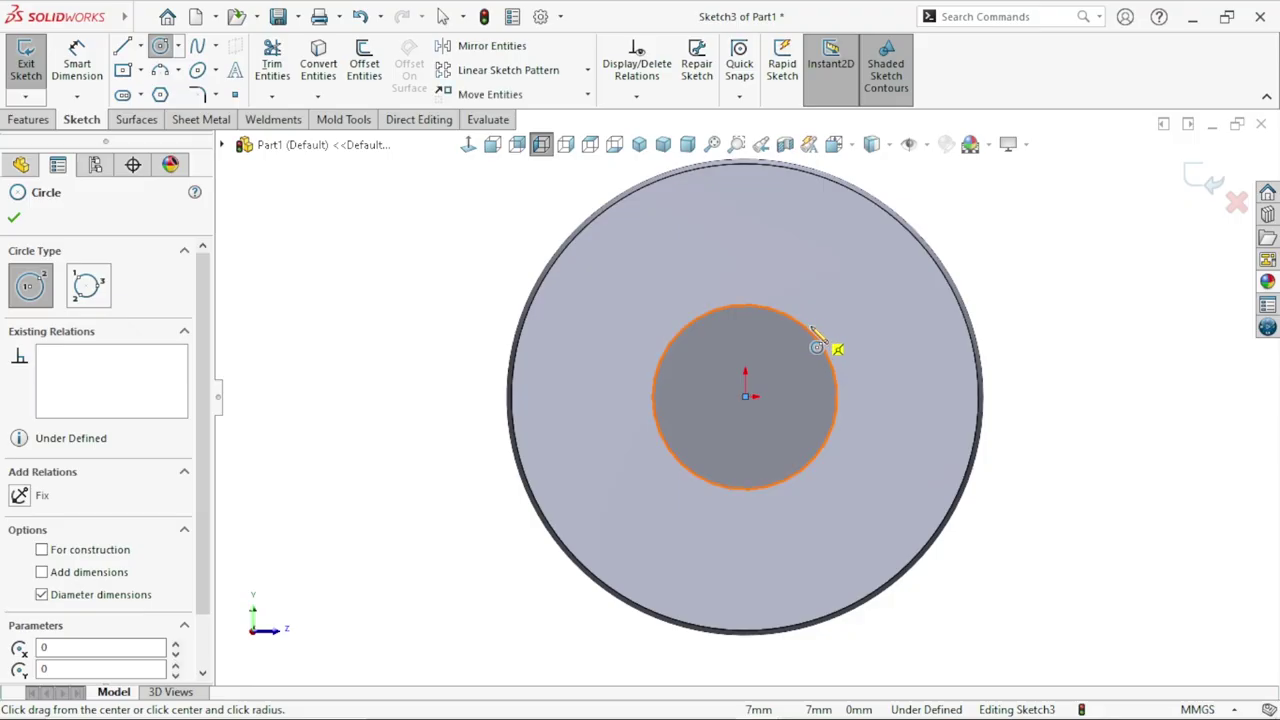
click(880, 263)
key(Escape)
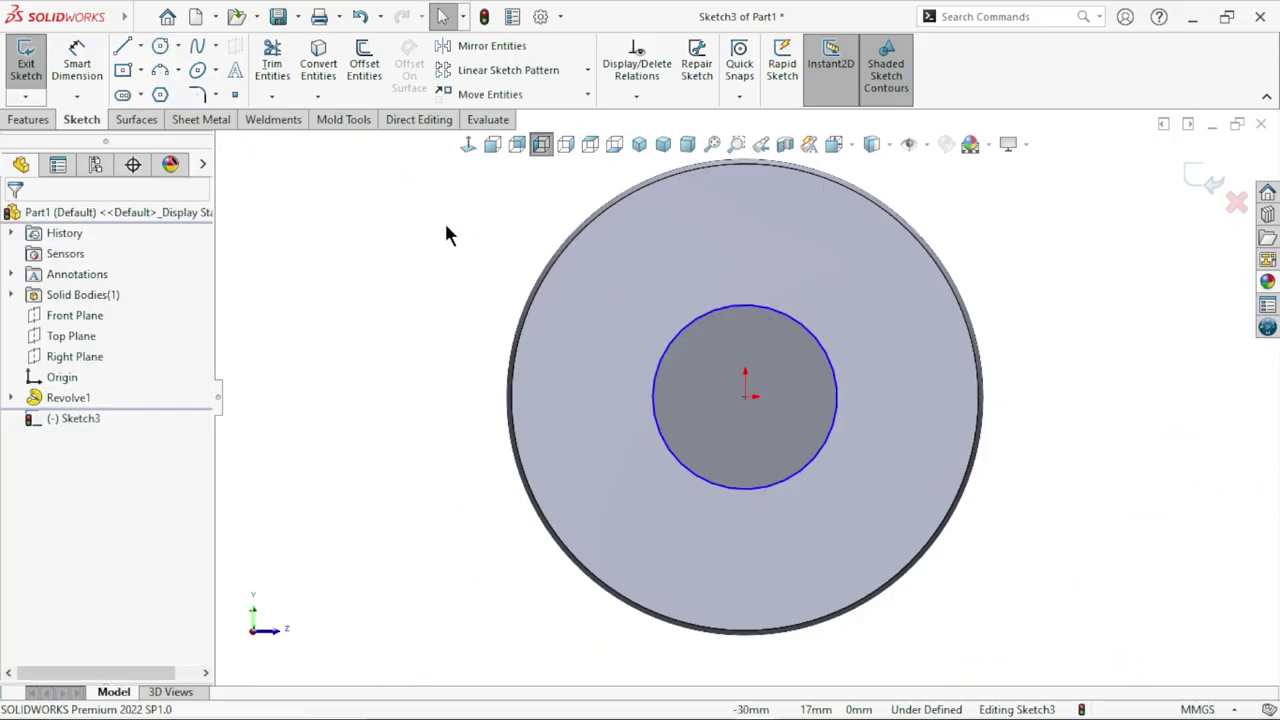
click(100, 58)
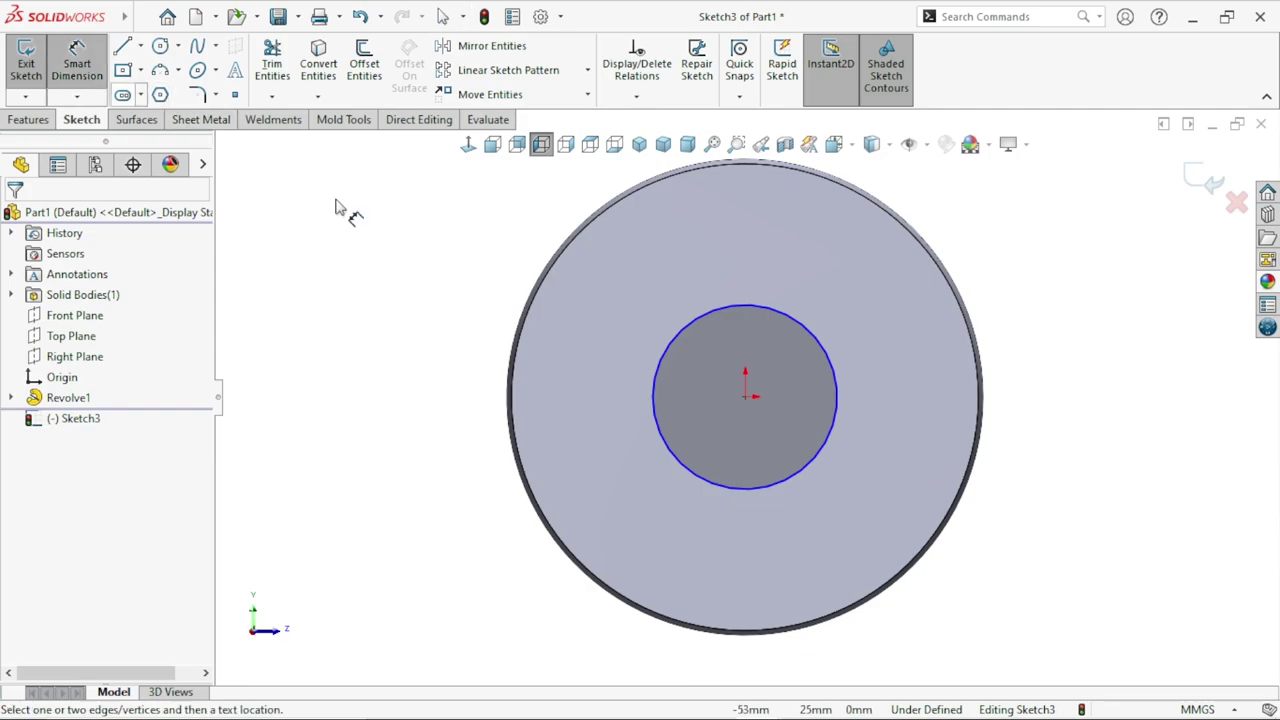
click(838, 400)
click(891, 399)
text(22)
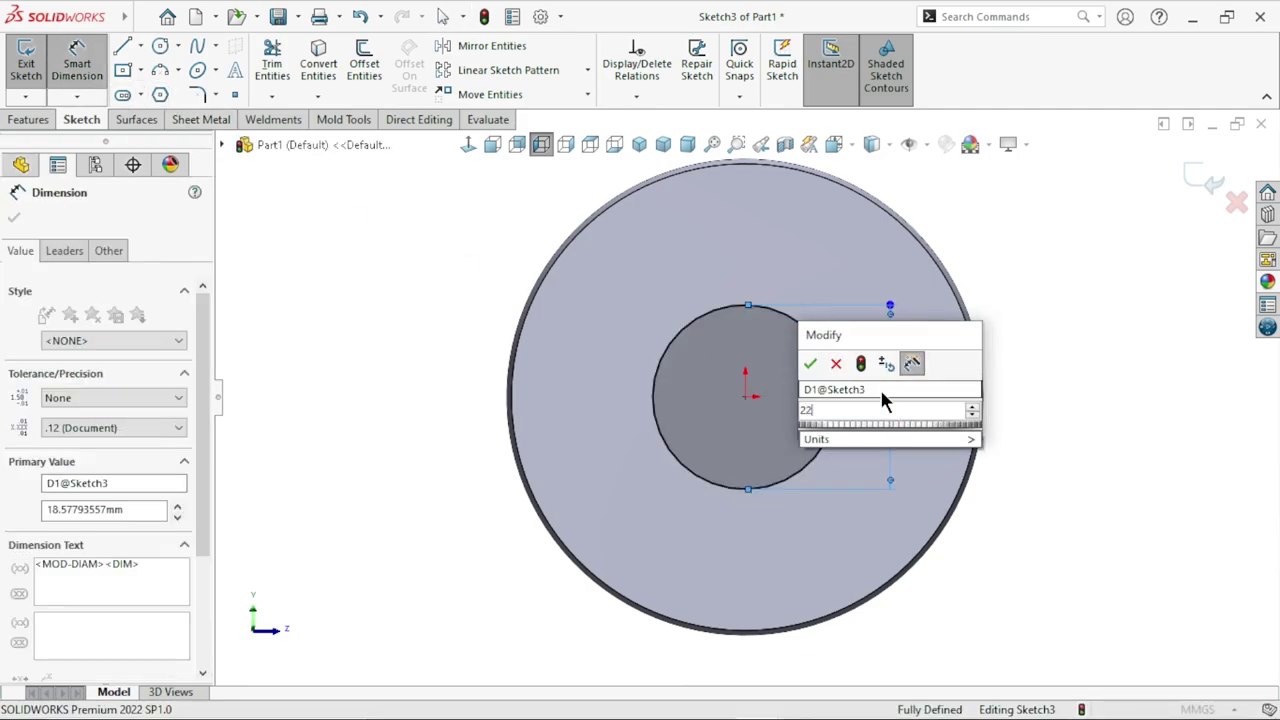
key(Return)
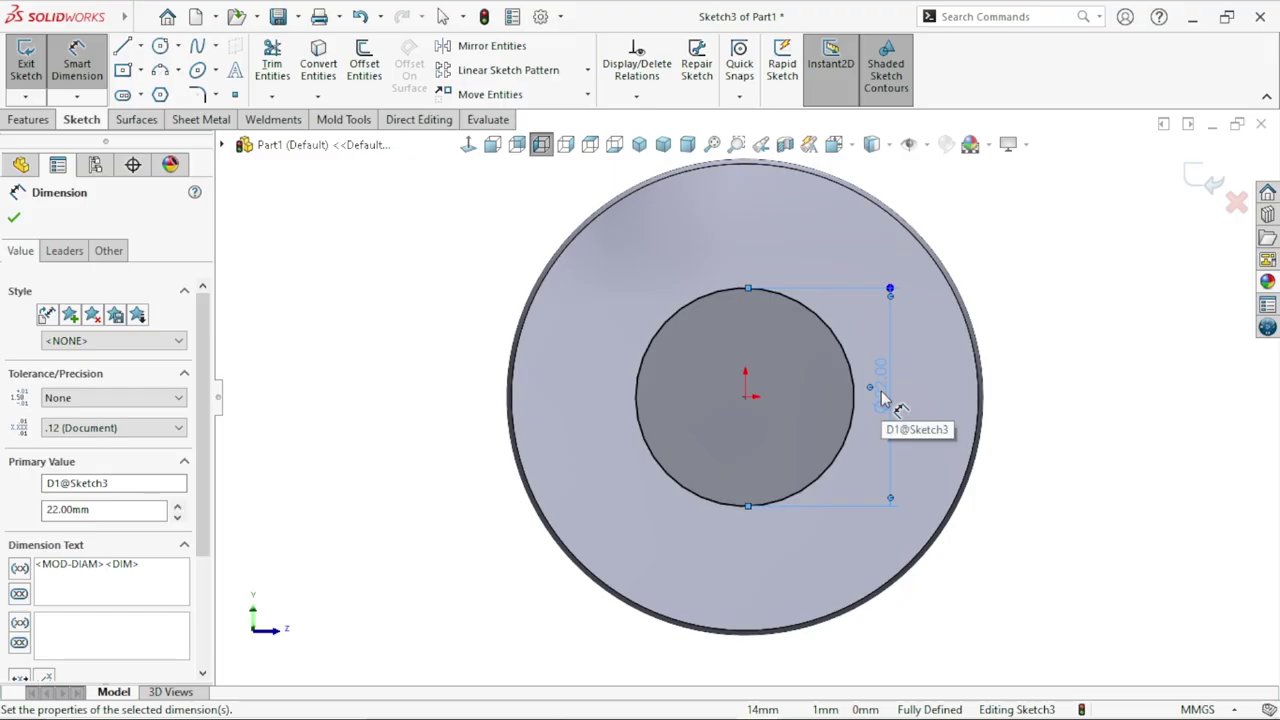
click(25, 119)
- Extrude-cut the Ø22 circle 12 mm blind into the face, then orbit into the bore
click(280, 66)
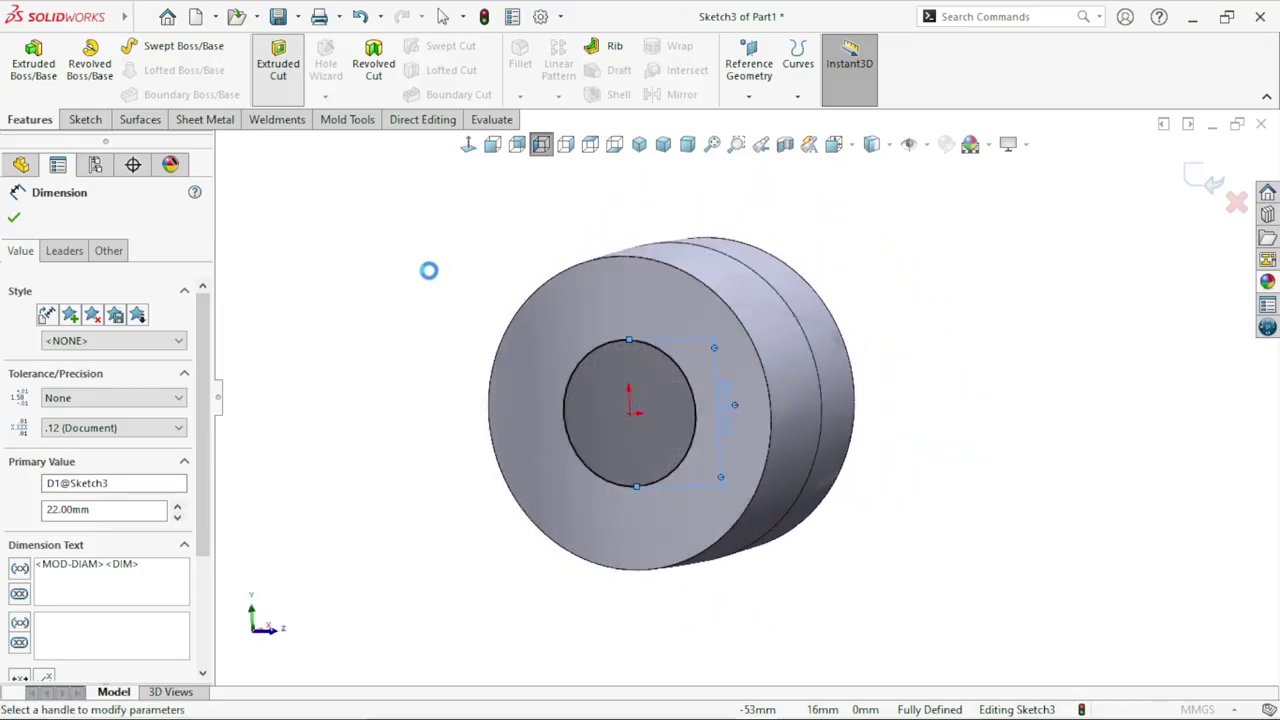
text(12mm)
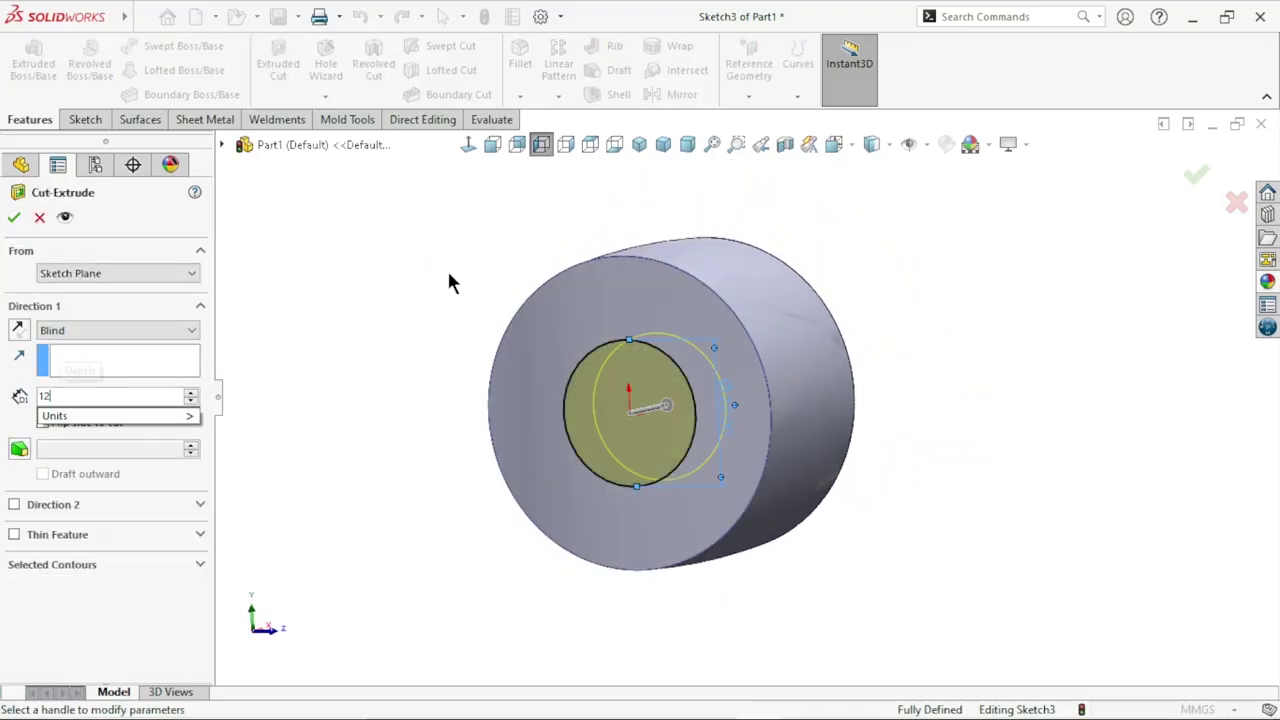
click(14, 219)
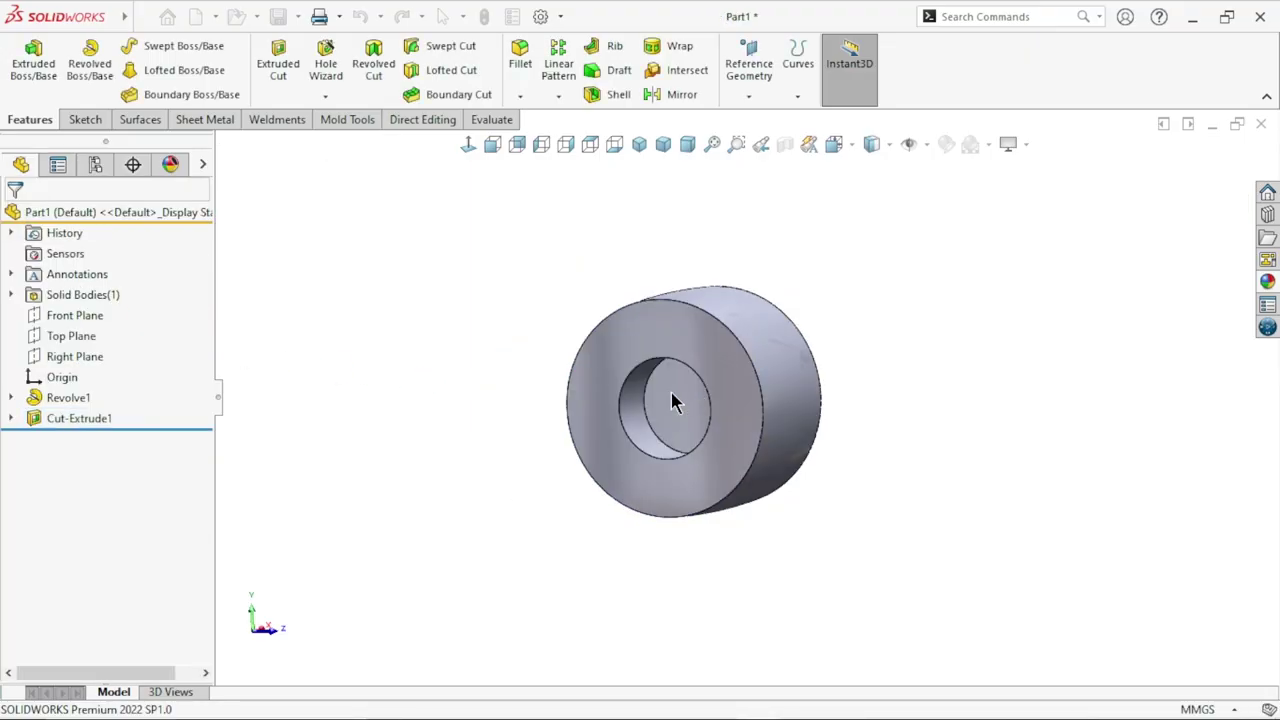
scroll(671, 391, down, 3)
middle_drag(761, 413, 637, 433)
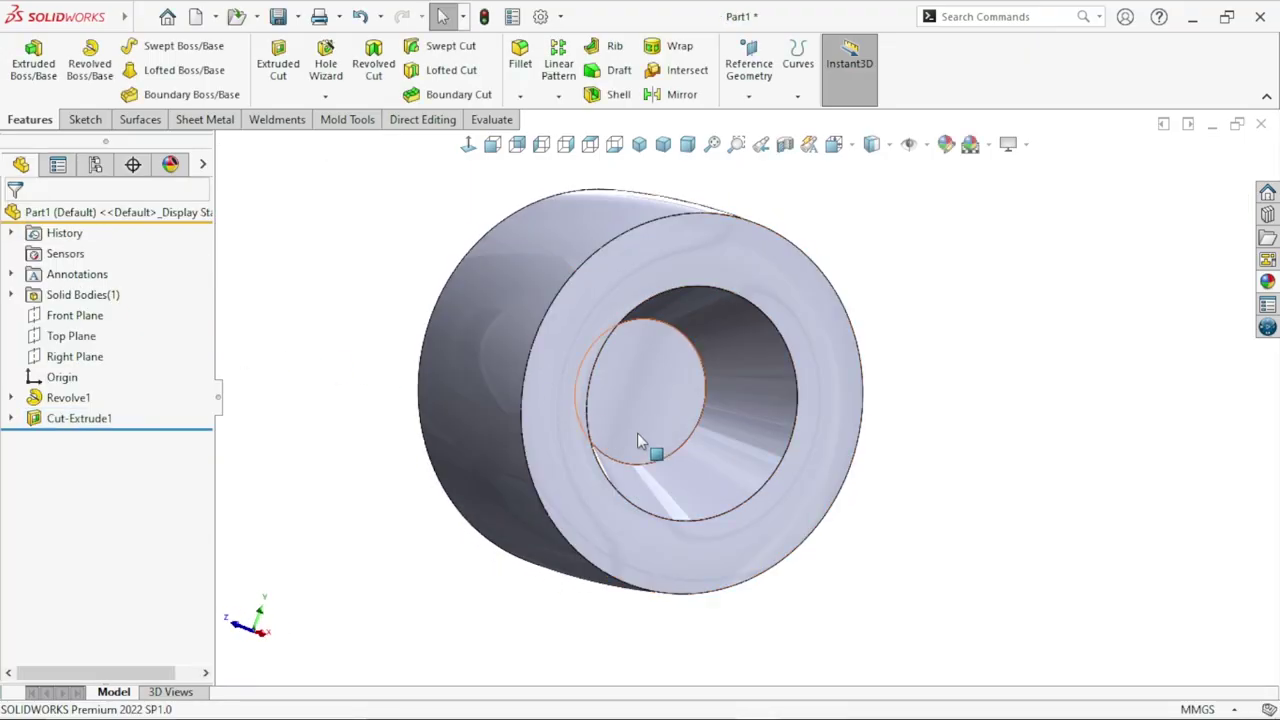
- Sketch on the bore's recessed floor and cut it Up To Next deeper through the wheel
click(677, 392)
click(763, 341)
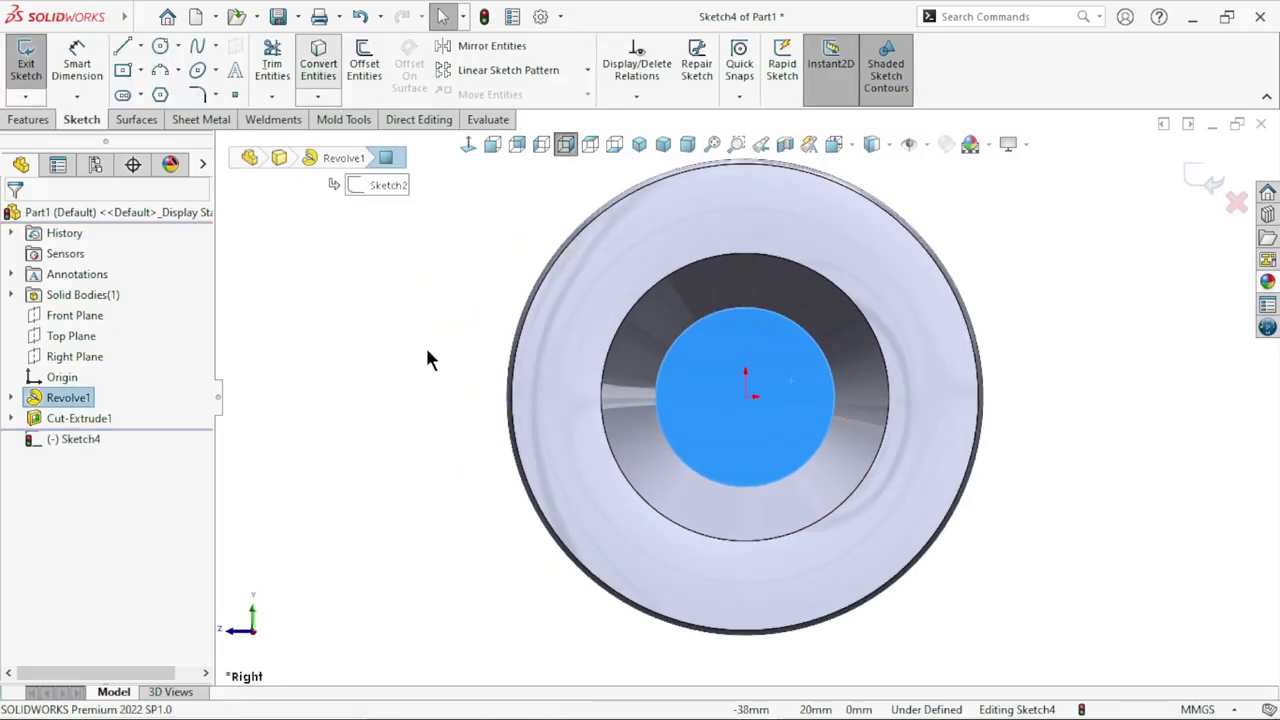
click(40, 118)
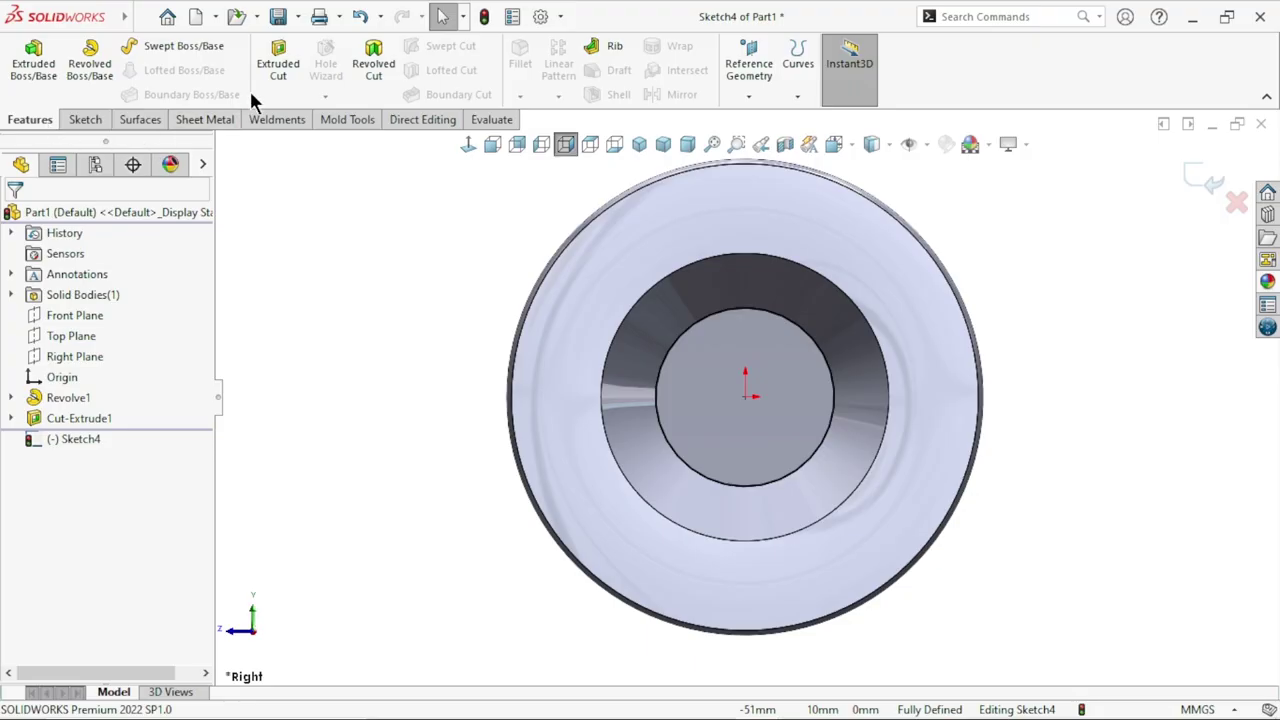
click(278, 70)
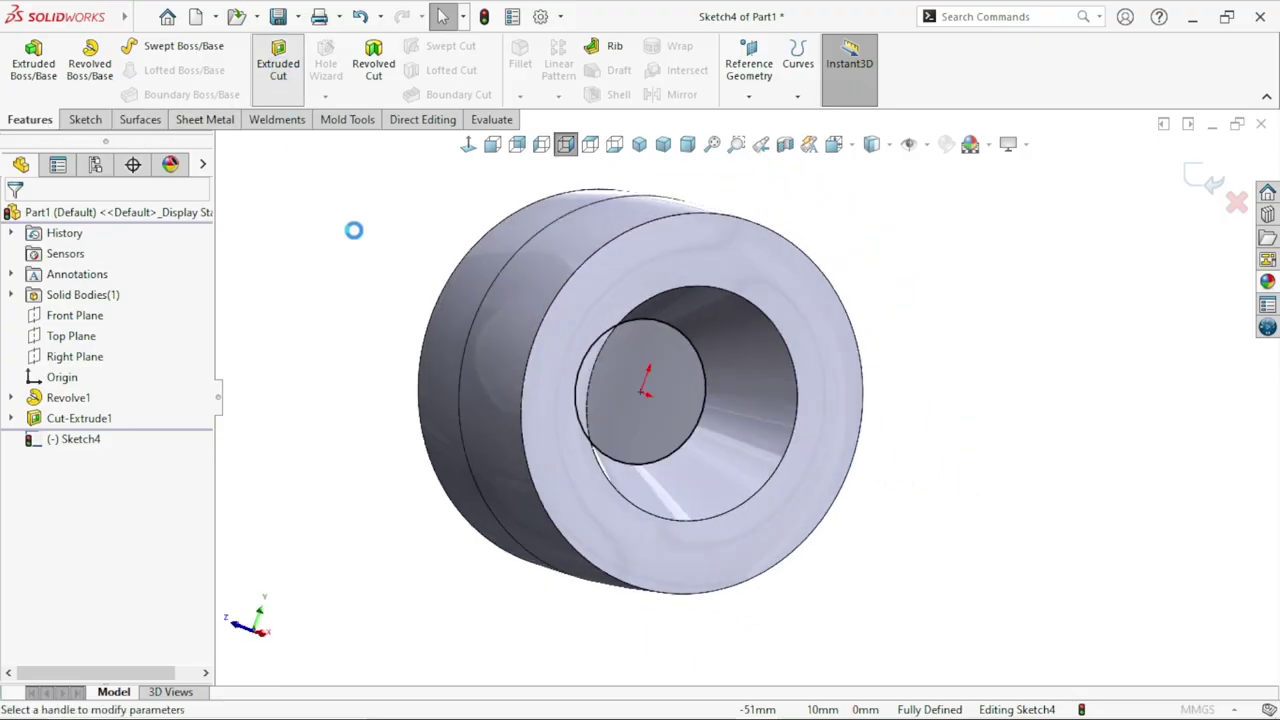
click(120, 332)
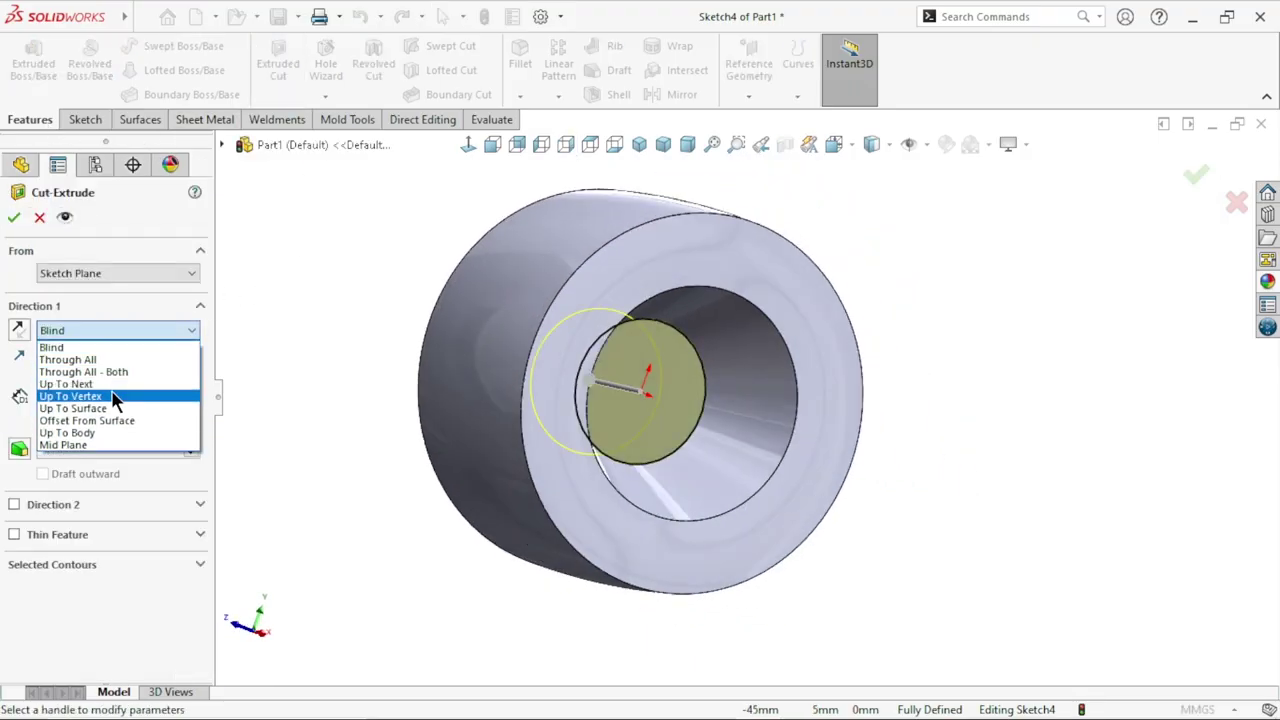
click(110, 383)
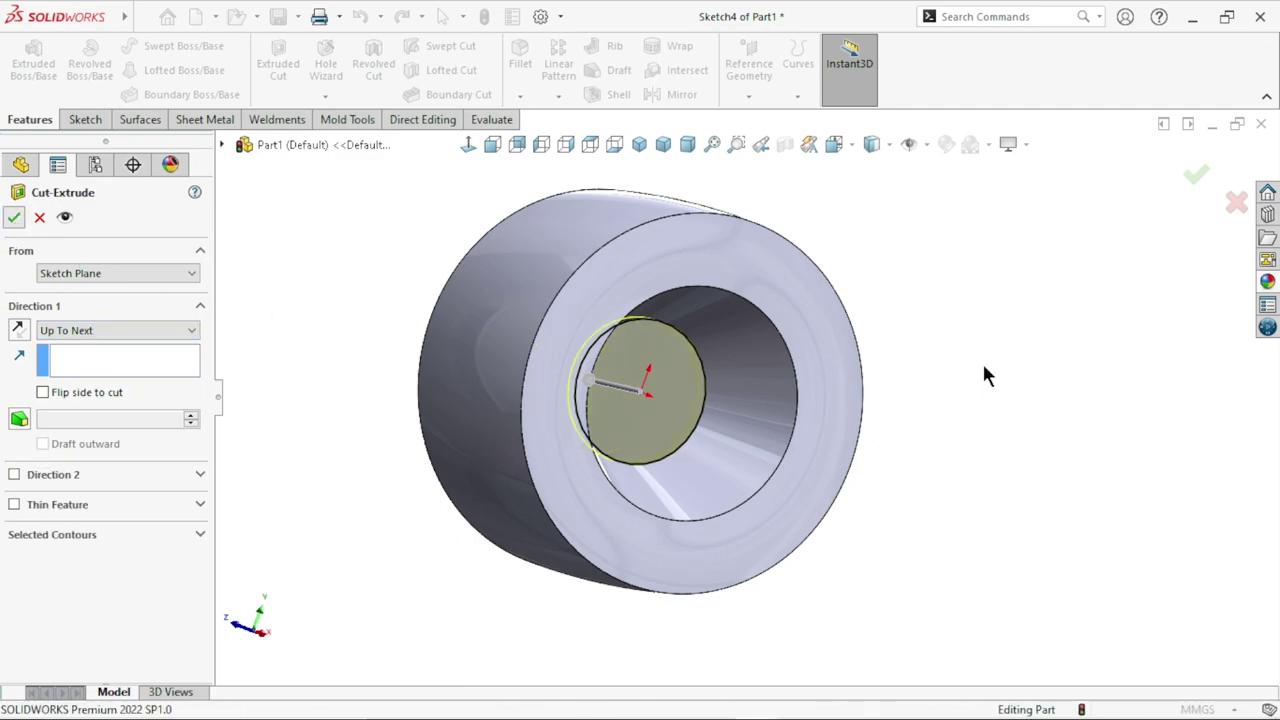
scroll(780, 430, up, 4)
scroll(620, 415, down, 2)
- Fillet the bore rim and both outer rim edges with a 1 mm radius
middle_drag(560, 420, 641, 368)
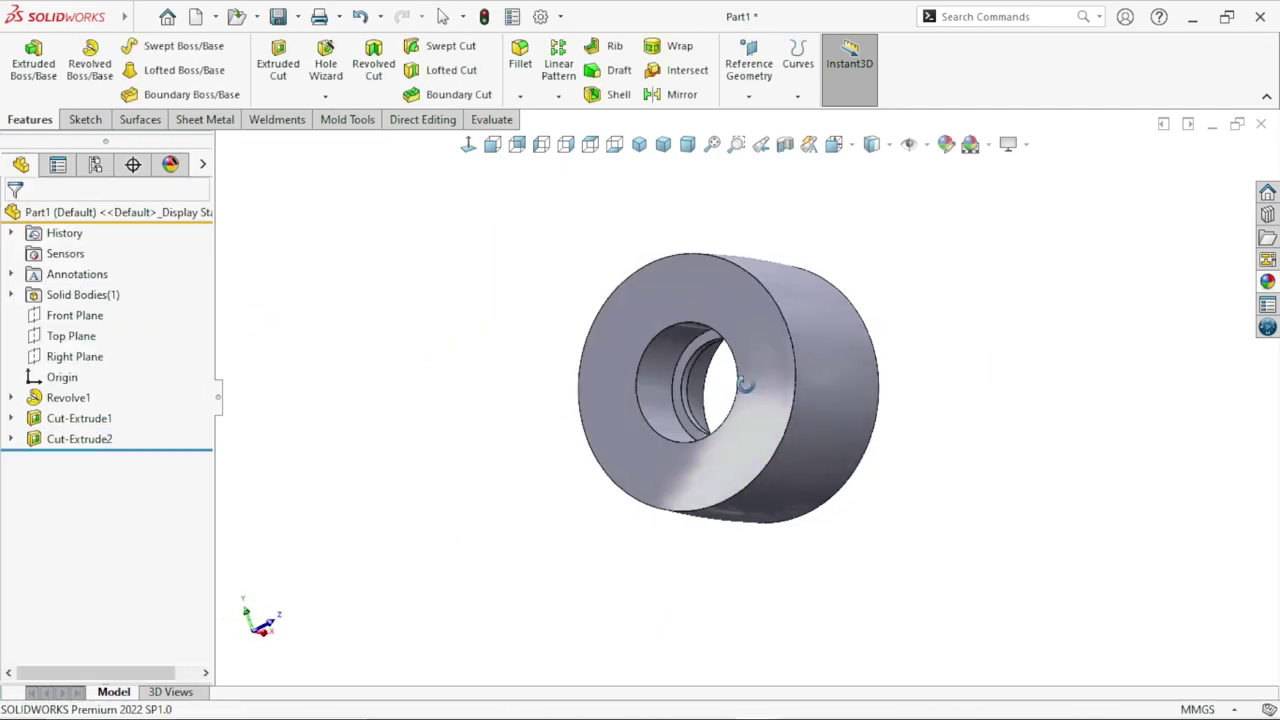
middle_drag(561, 486, 491, 121)
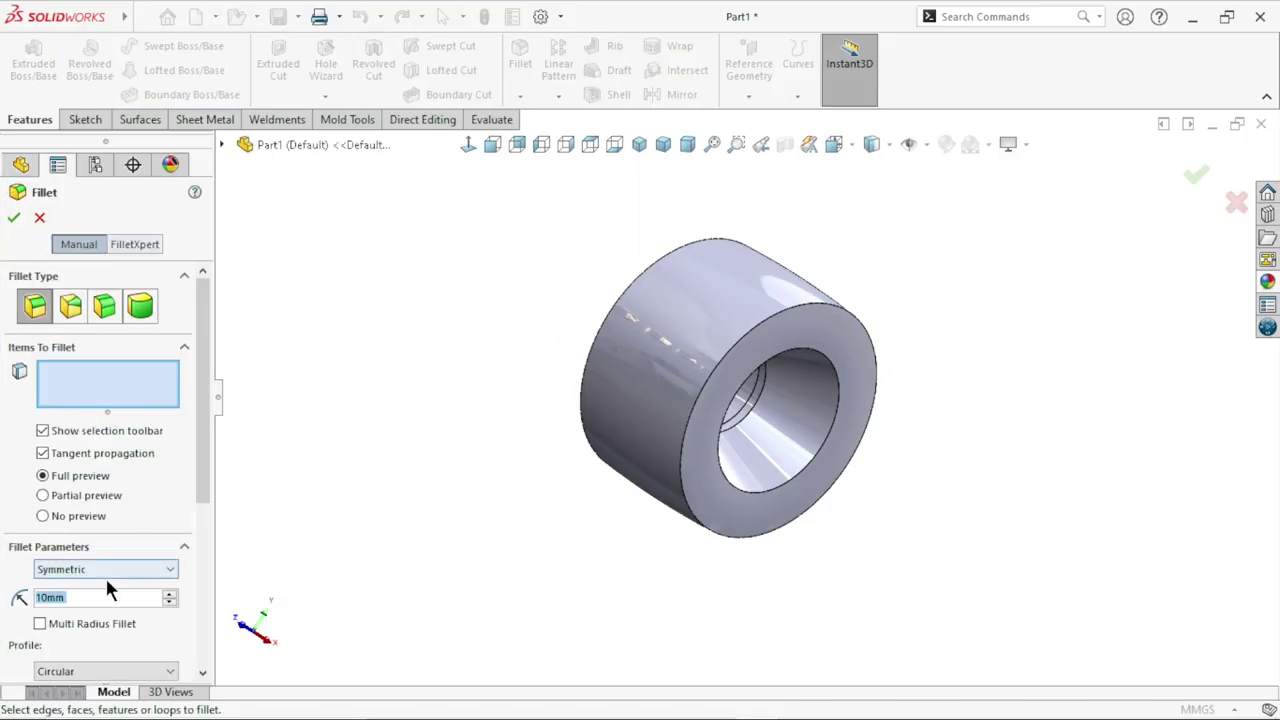
text(1mm)
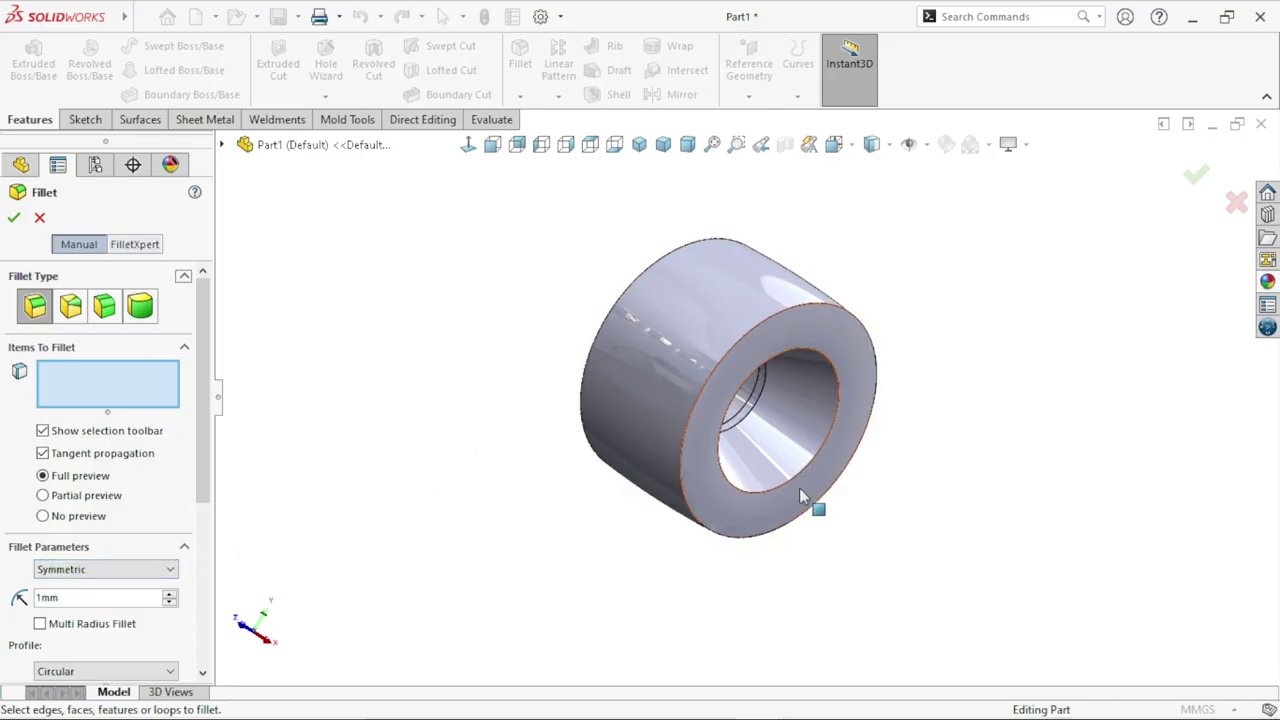
scroll(815, 471, down, 2)
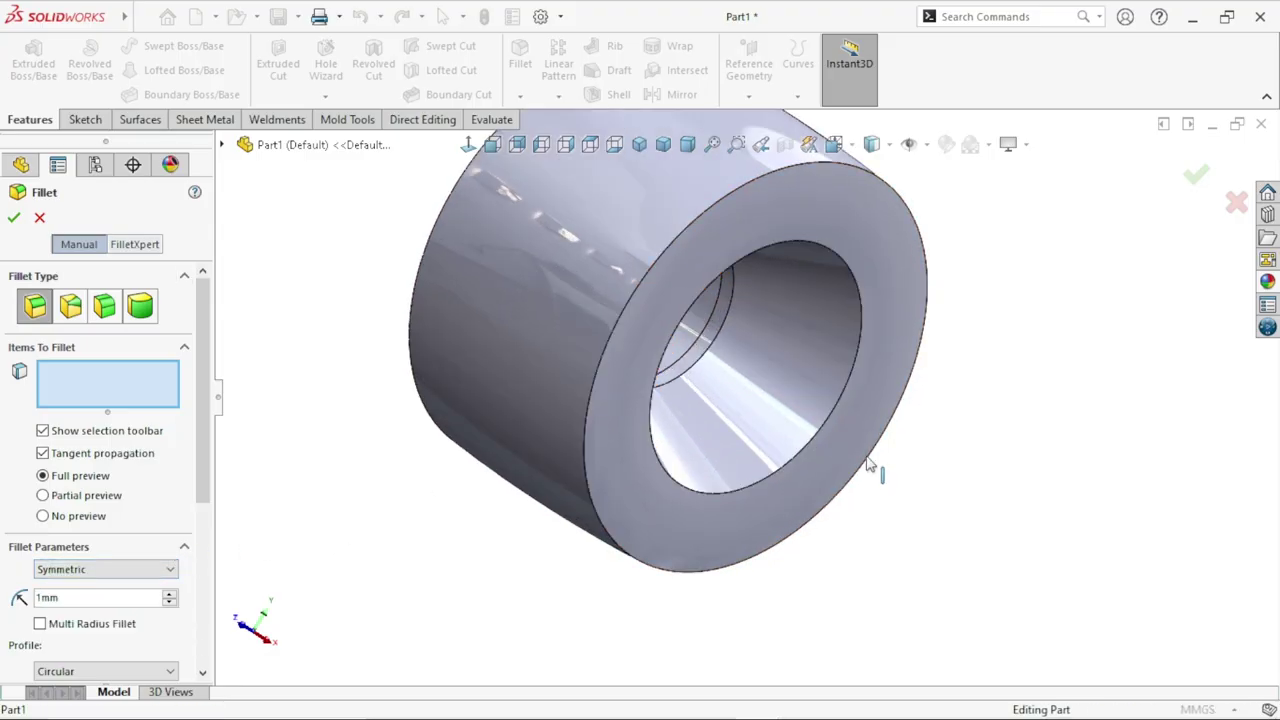
click(626, 305)
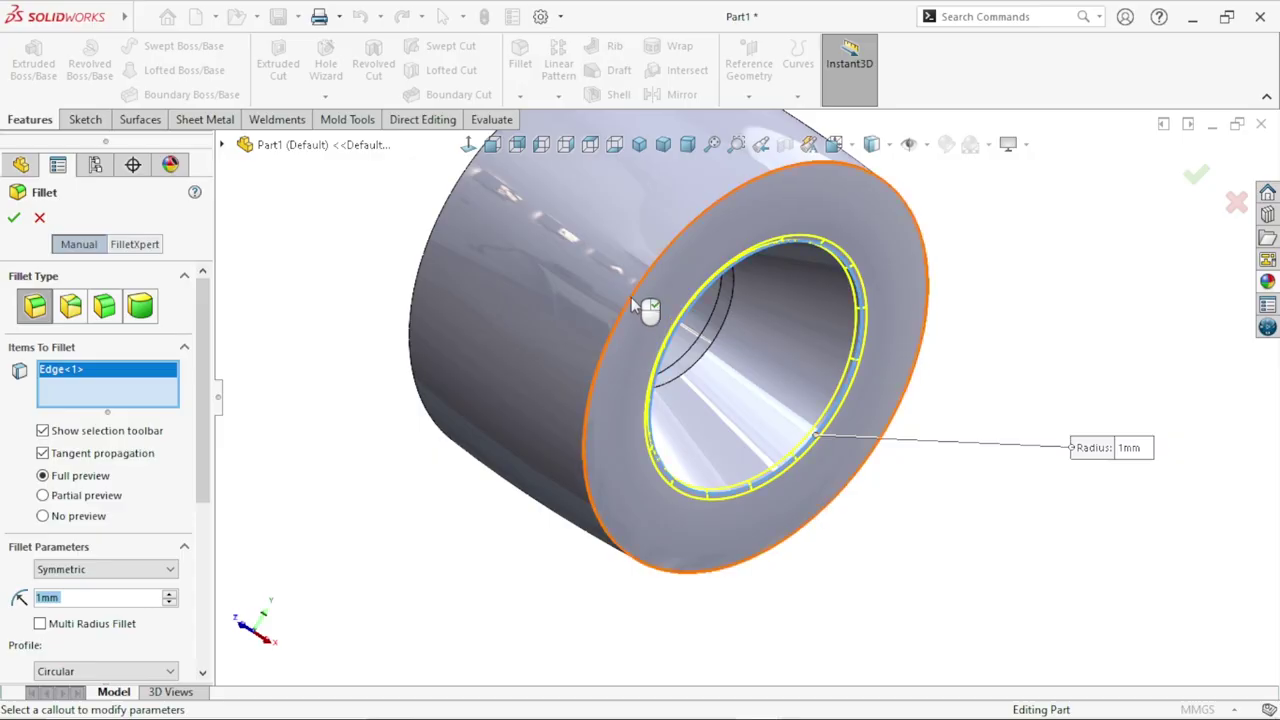
click(631, 298)
scroll(562, 409, up, 5)
middle_drag(619, 351, 757, 385)
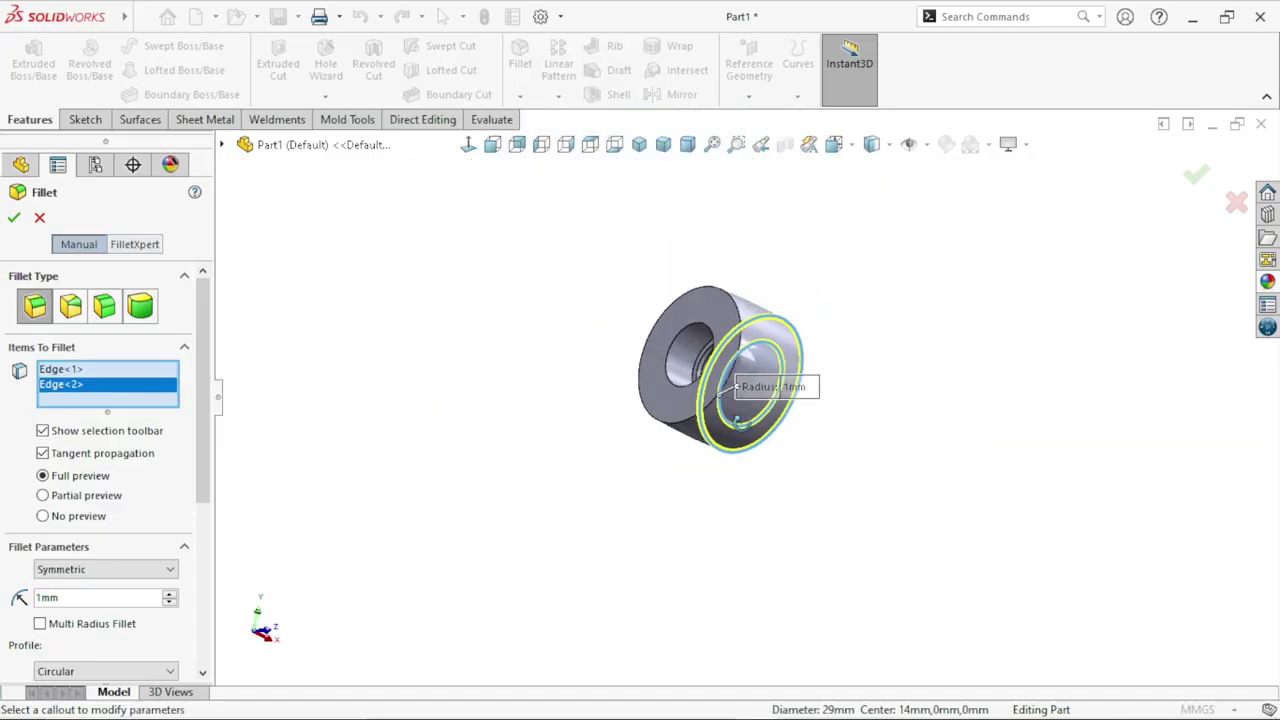
scroll(757, 385, down, 4)
click(731, 241)
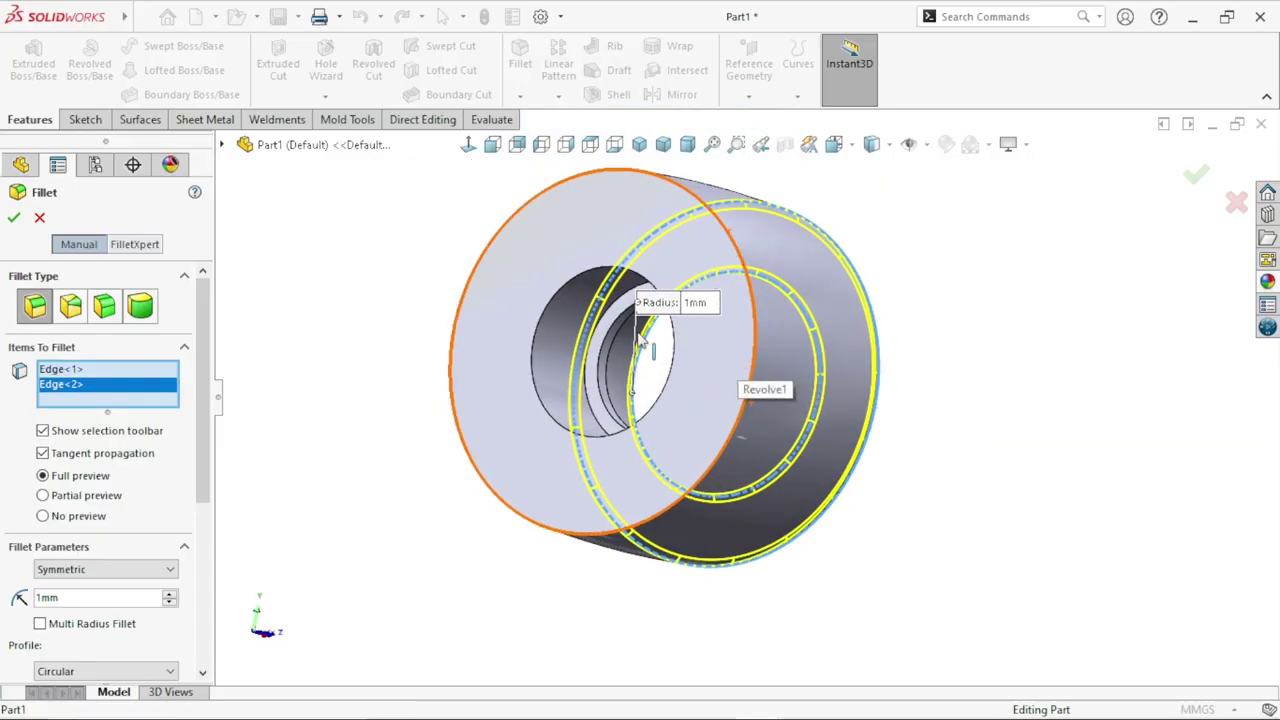
click(14, 218)
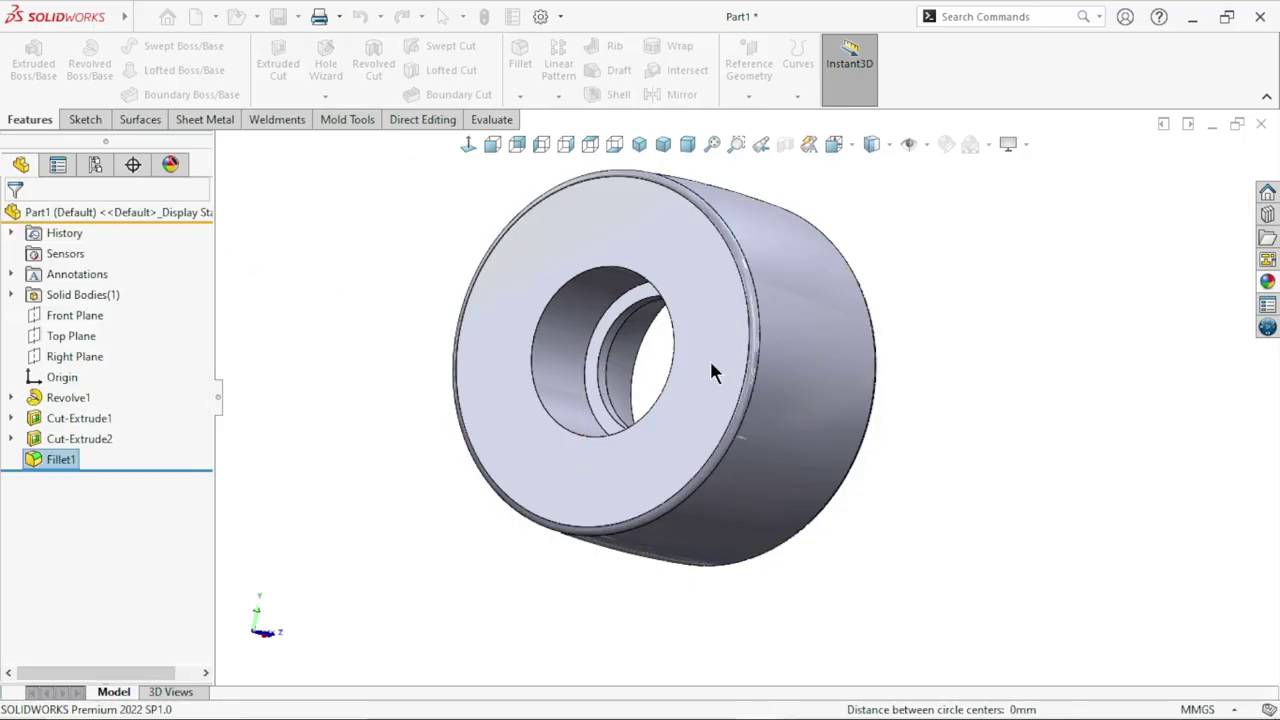
scroll(709, 358, up, 2)
scroll(699, 339, down, 2)
mouse_move(814, 371)
middle_down()
mouse_move(935, 343)
mouse_move(849, 266)
middle_up()
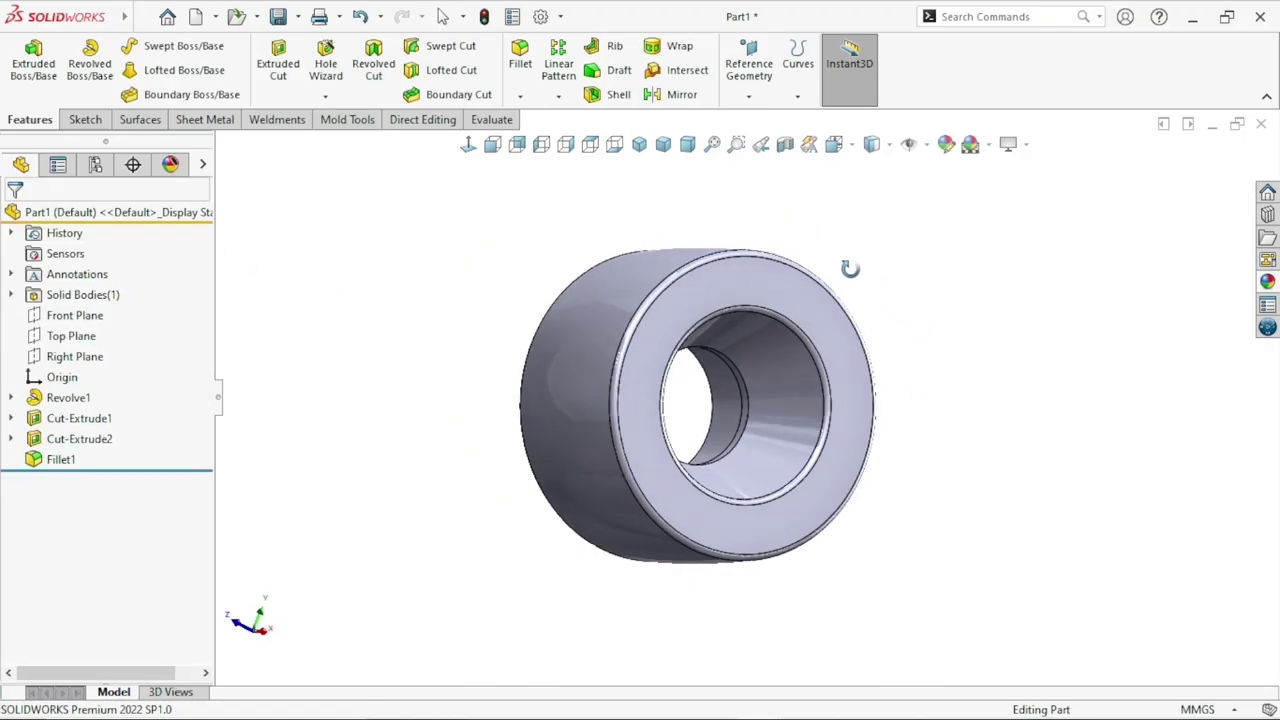
- Apply Plastic > Textured PW-MT11080 to the whole part
scroll(875, 408, down, 2)
scroll(725, 441, up, 1)
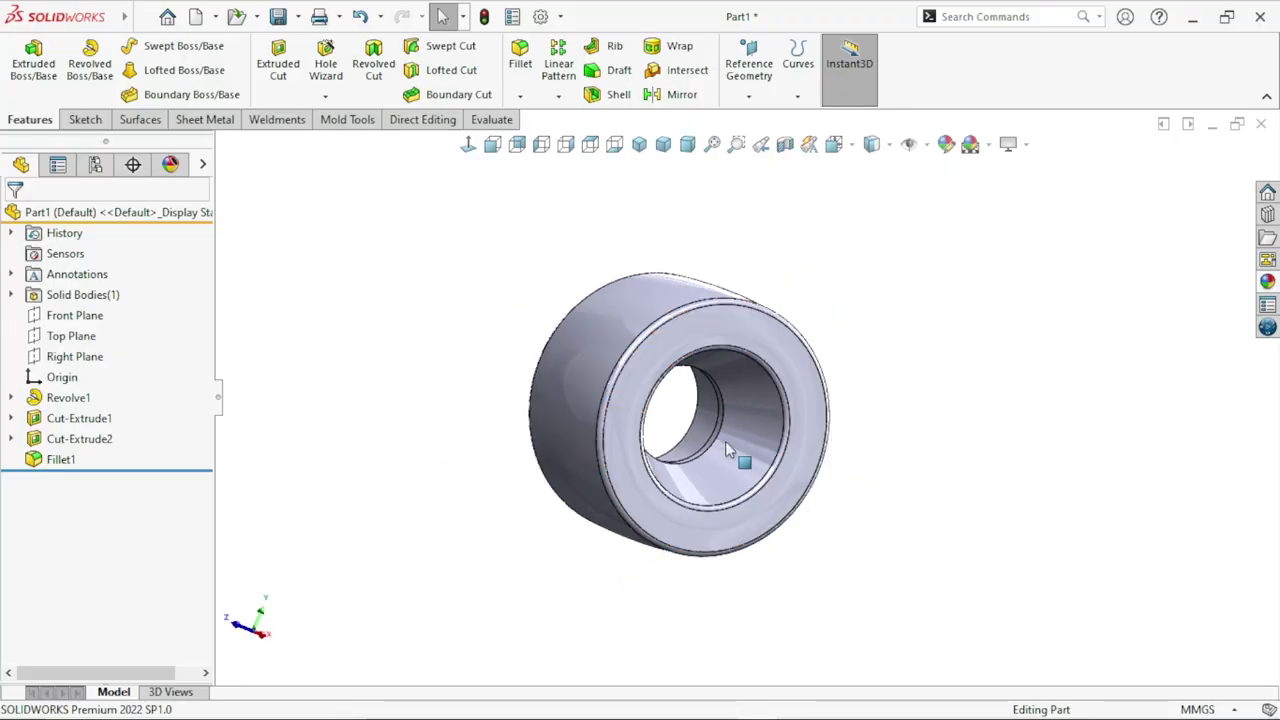
scroll(725, 441, up, 1)
click(1267, 283)
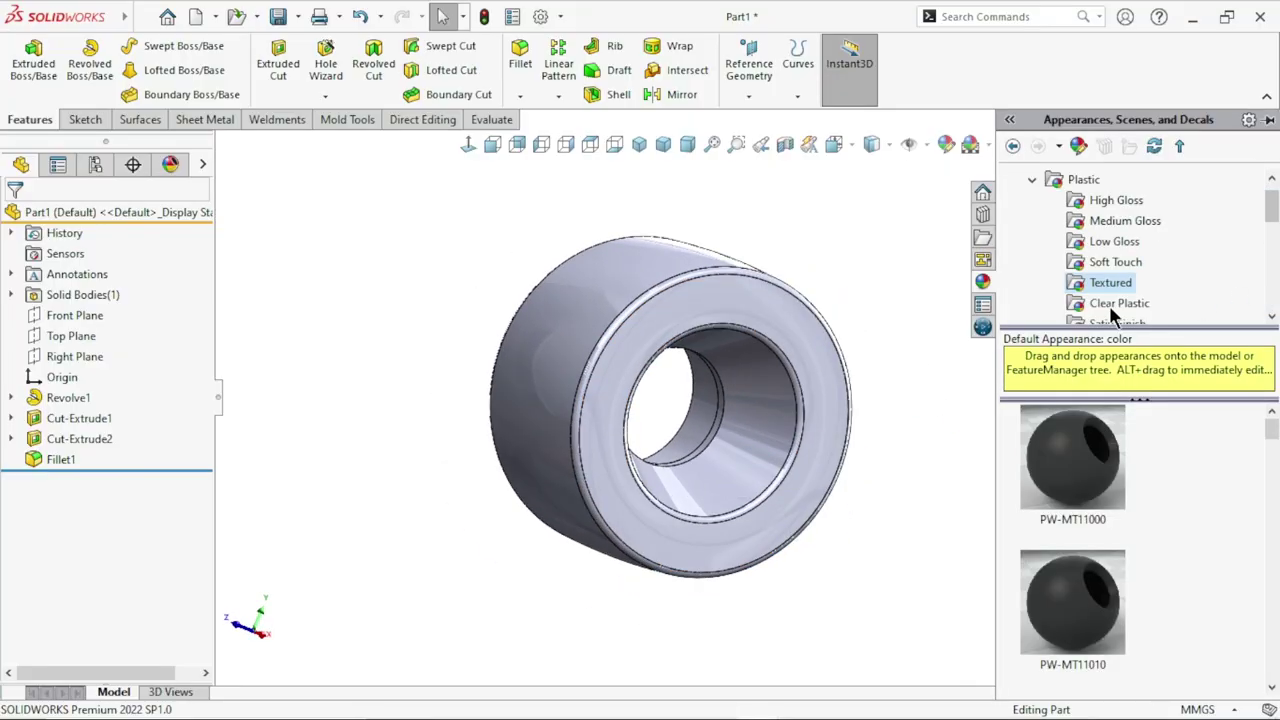
click(1031, 179)
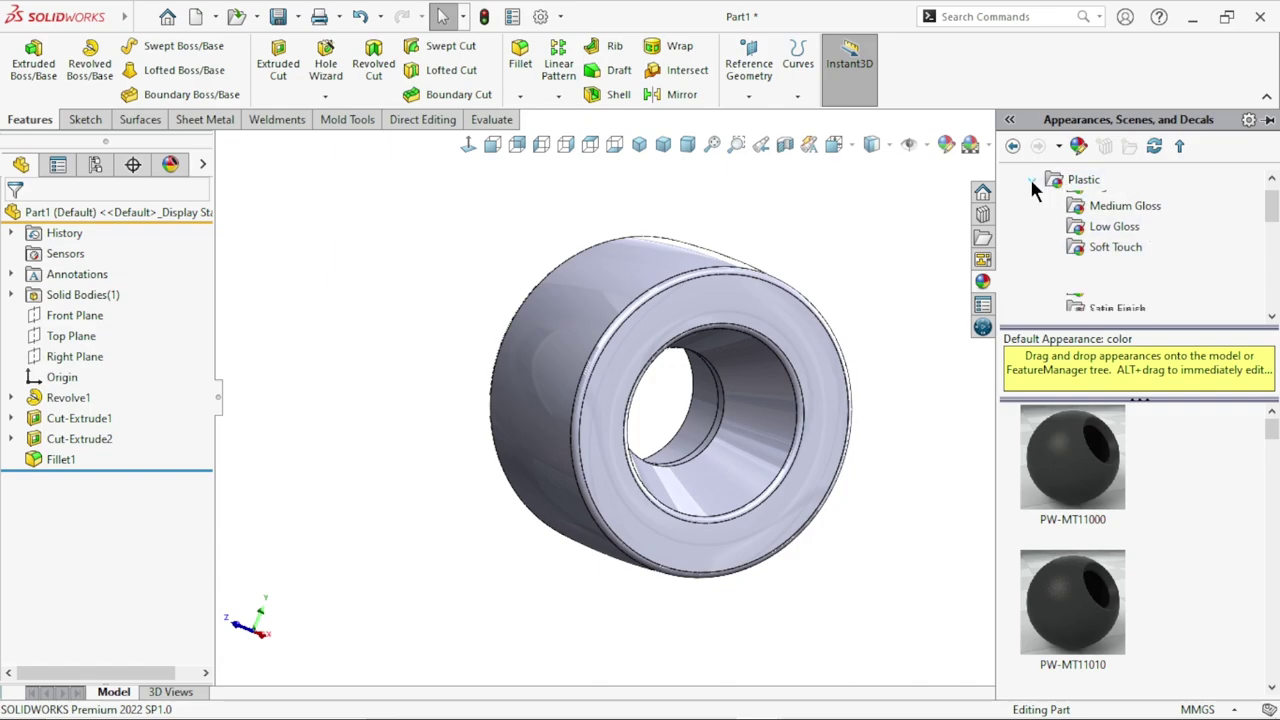
click(1034, 201)
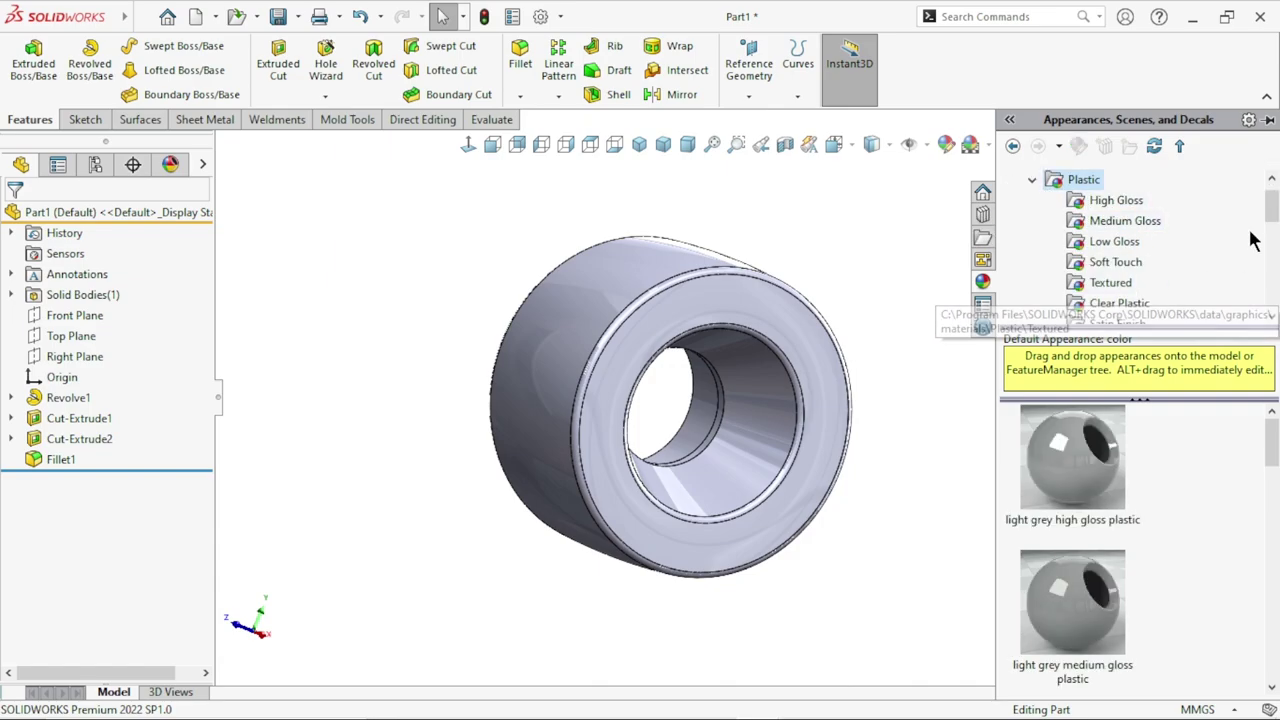
click(1112, 285)
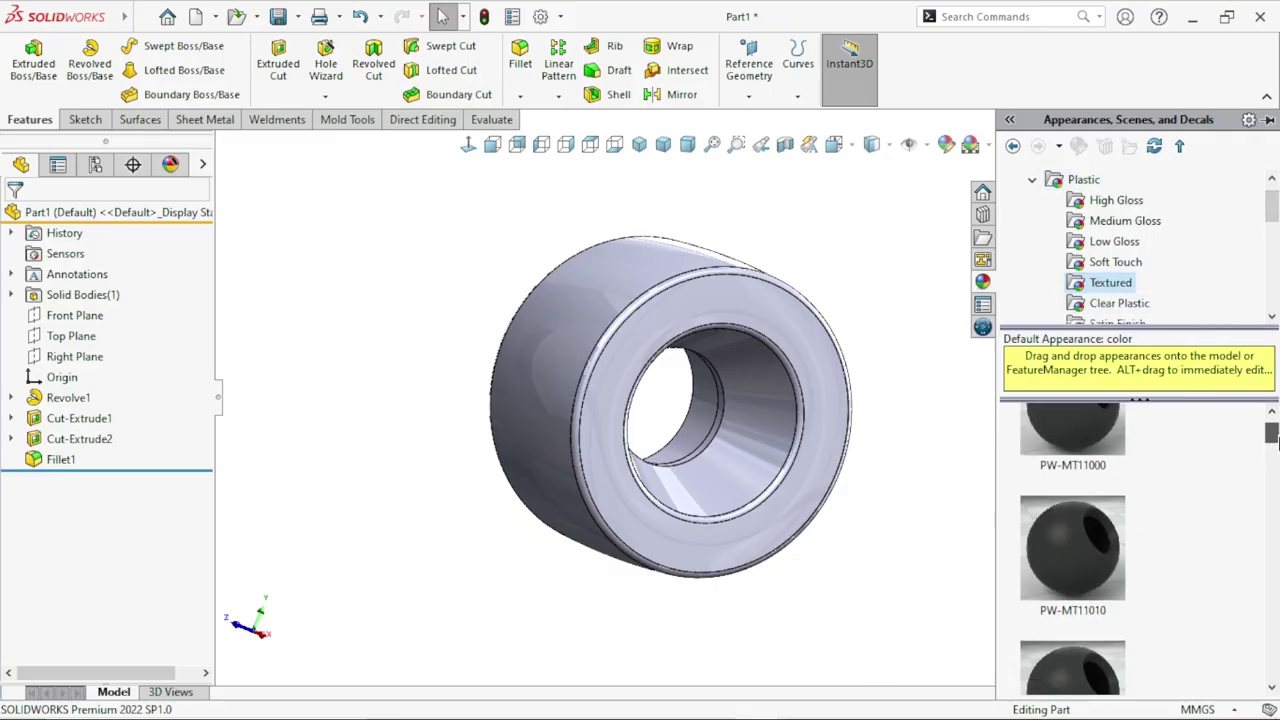
drag(1273, 432, 1273, 510)
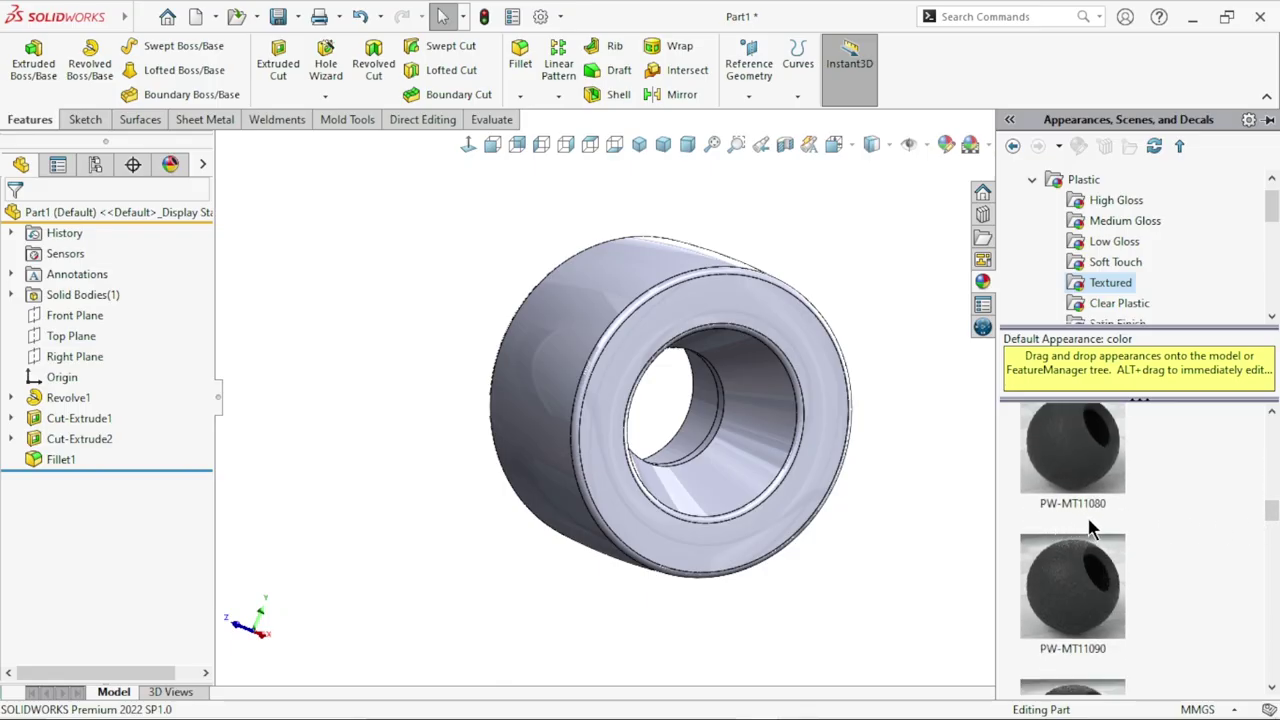
click(1103, 477)
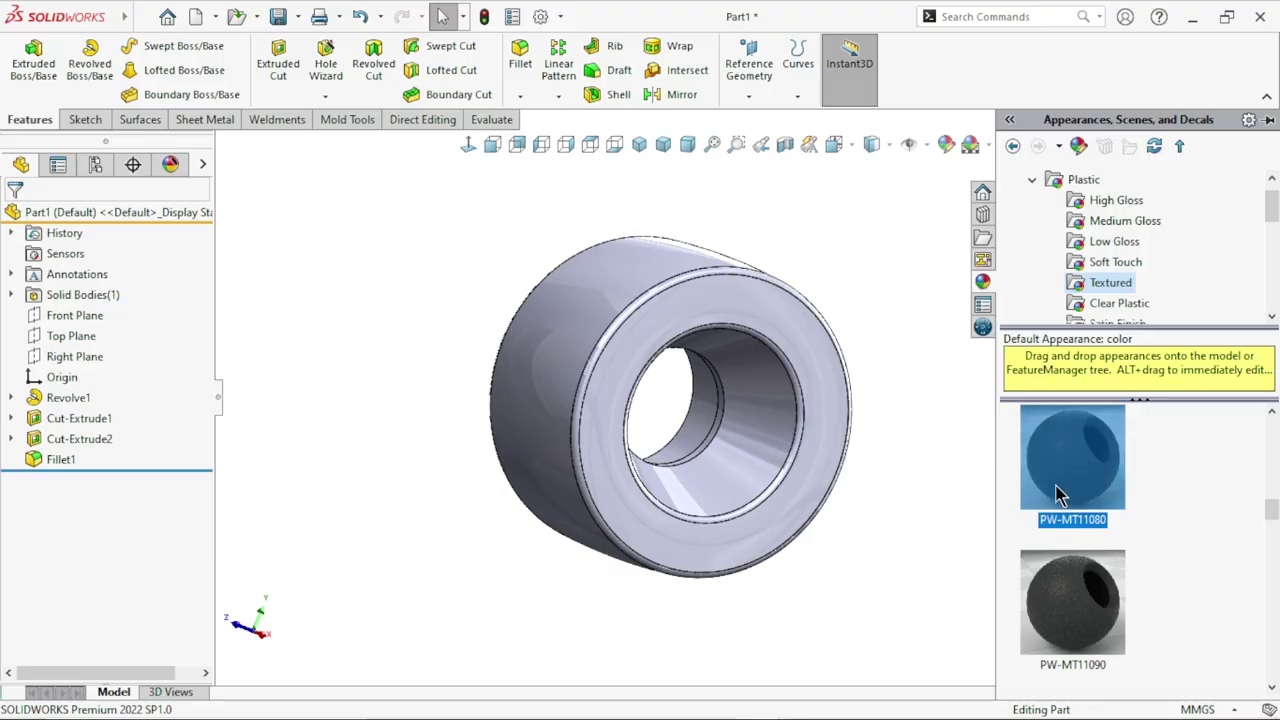
double_click(1060, 493)
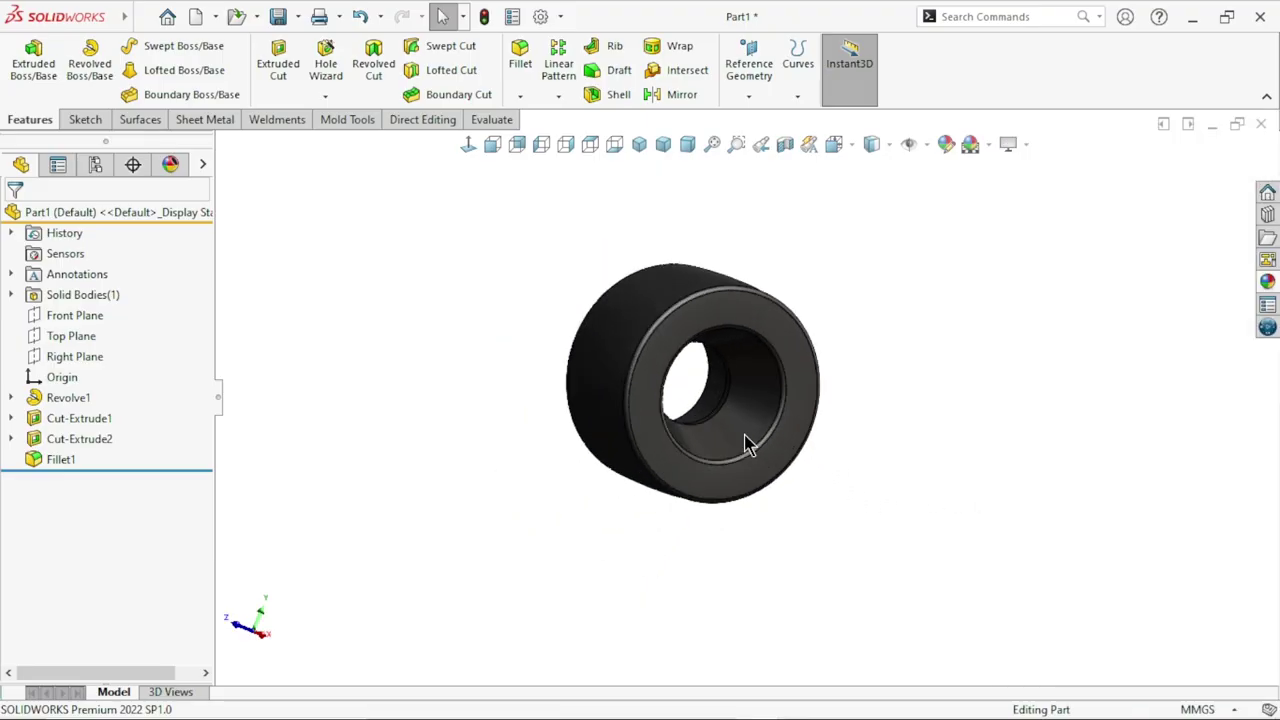
- Drag the PW-MT11000 textured plastic appearance onto the ring
middle_drag(748, 446, 877, 451)
middle_drag(791, 500, 729, 447)
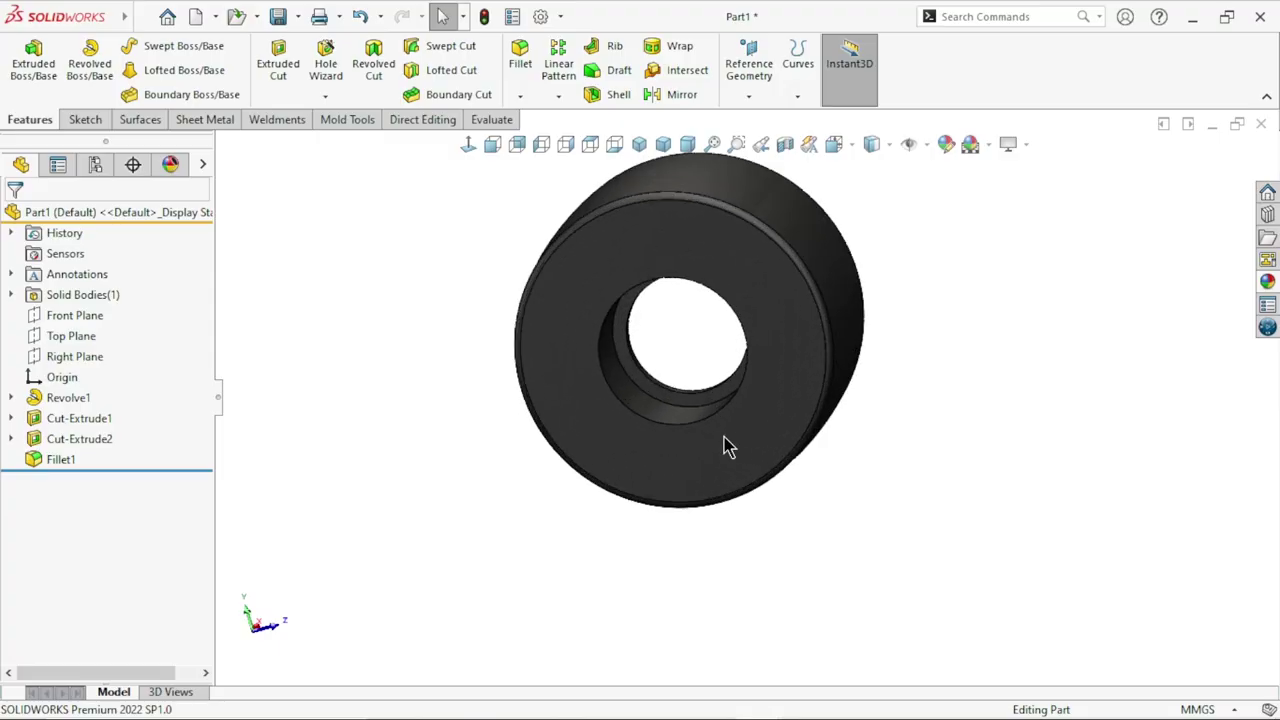
scroll(728, 447, down, 2)
click(602, 350)
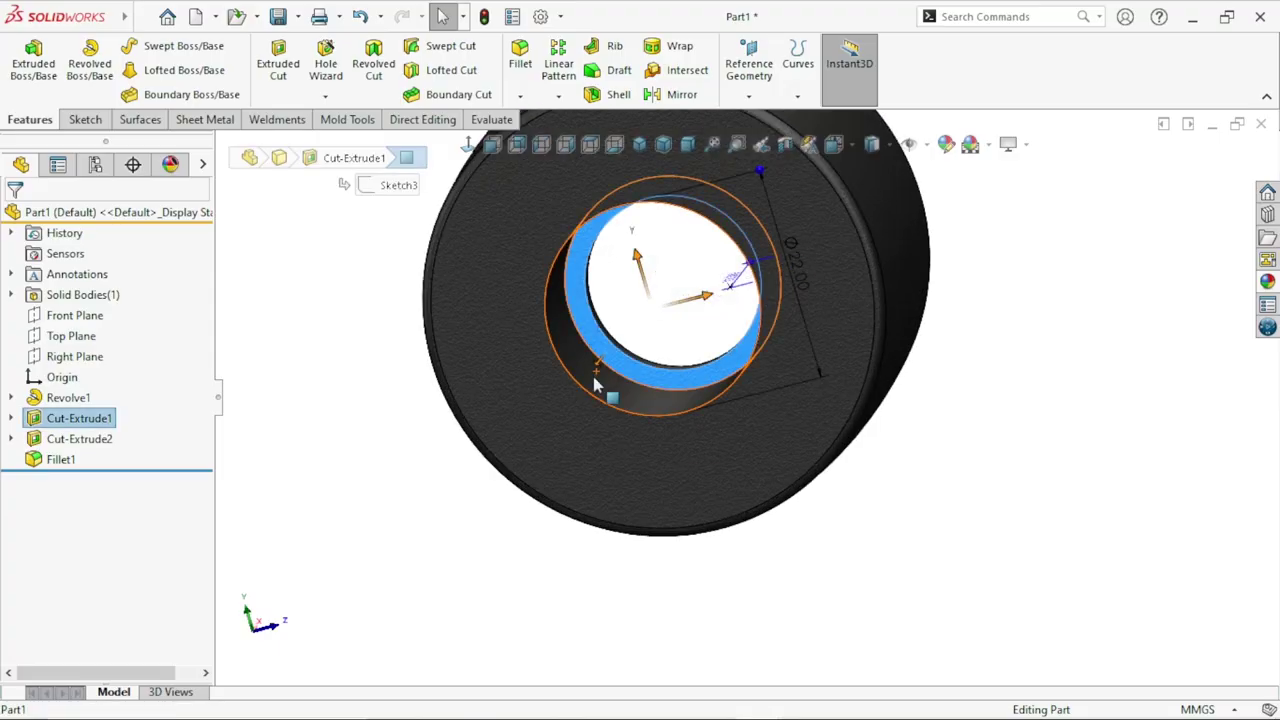
click(1270, 308)
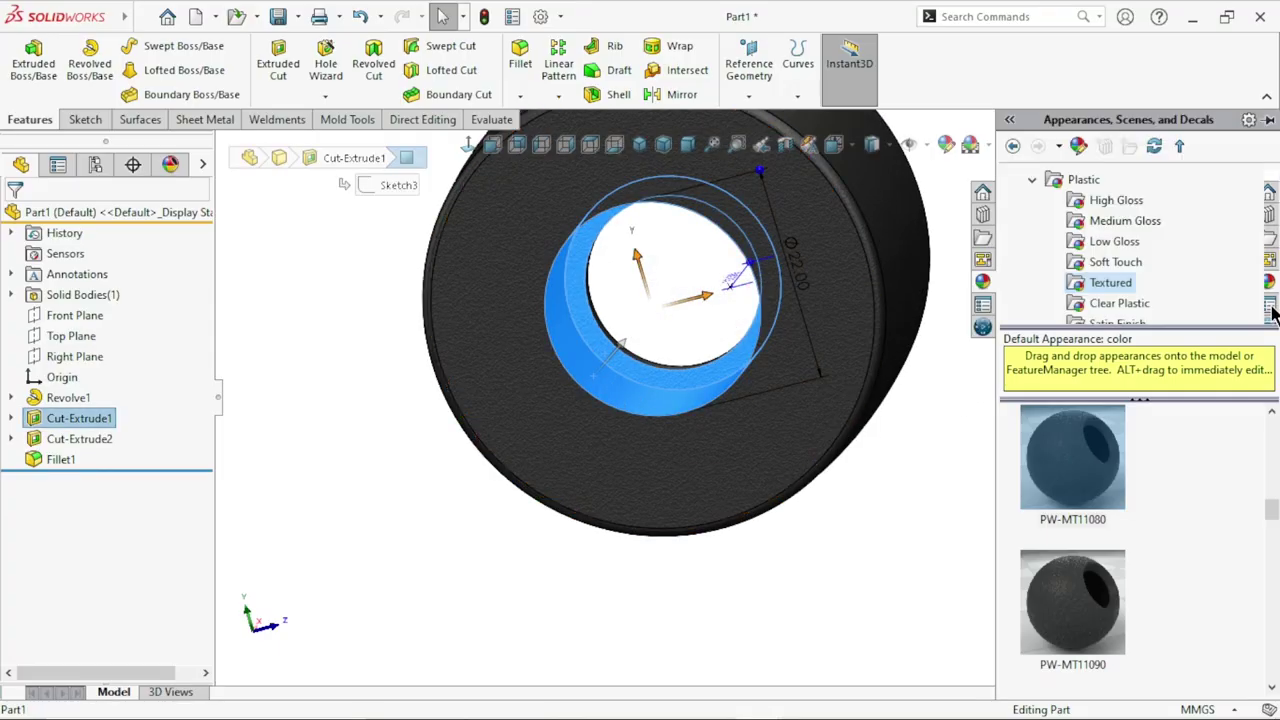
drag(1273, 512, 1272, 430)
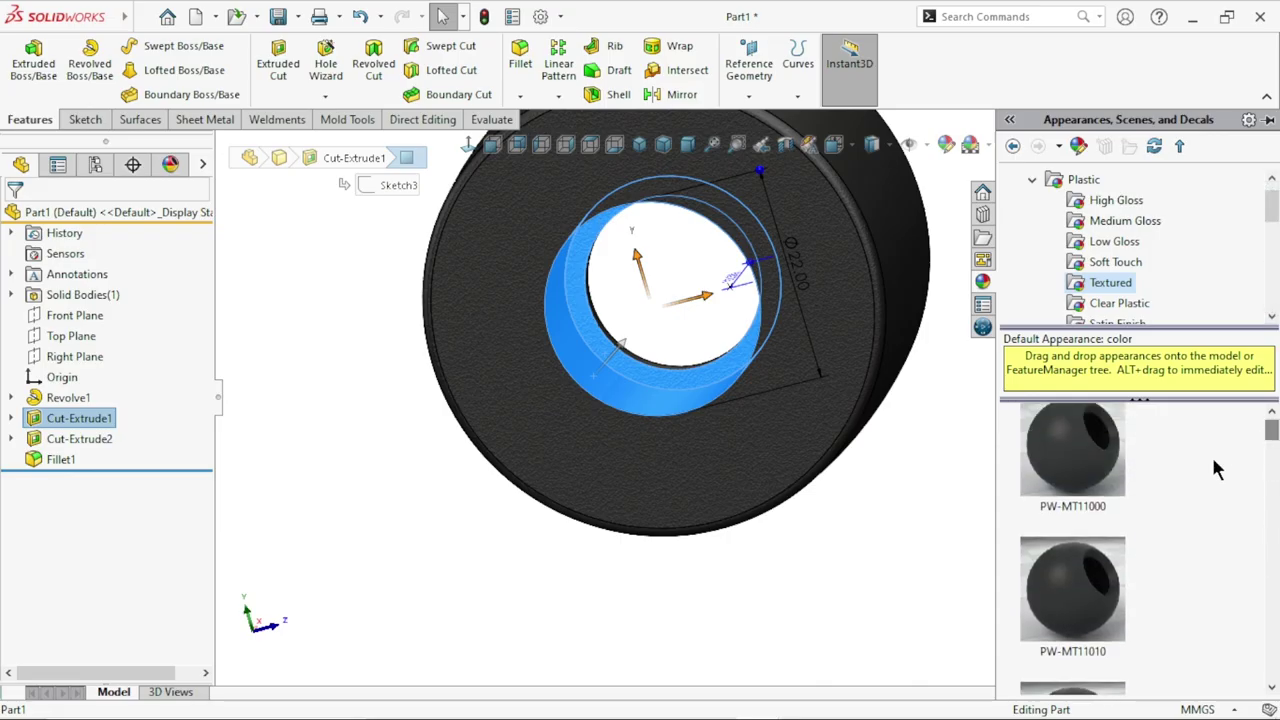
click(1072, 458)
click(928, 540)
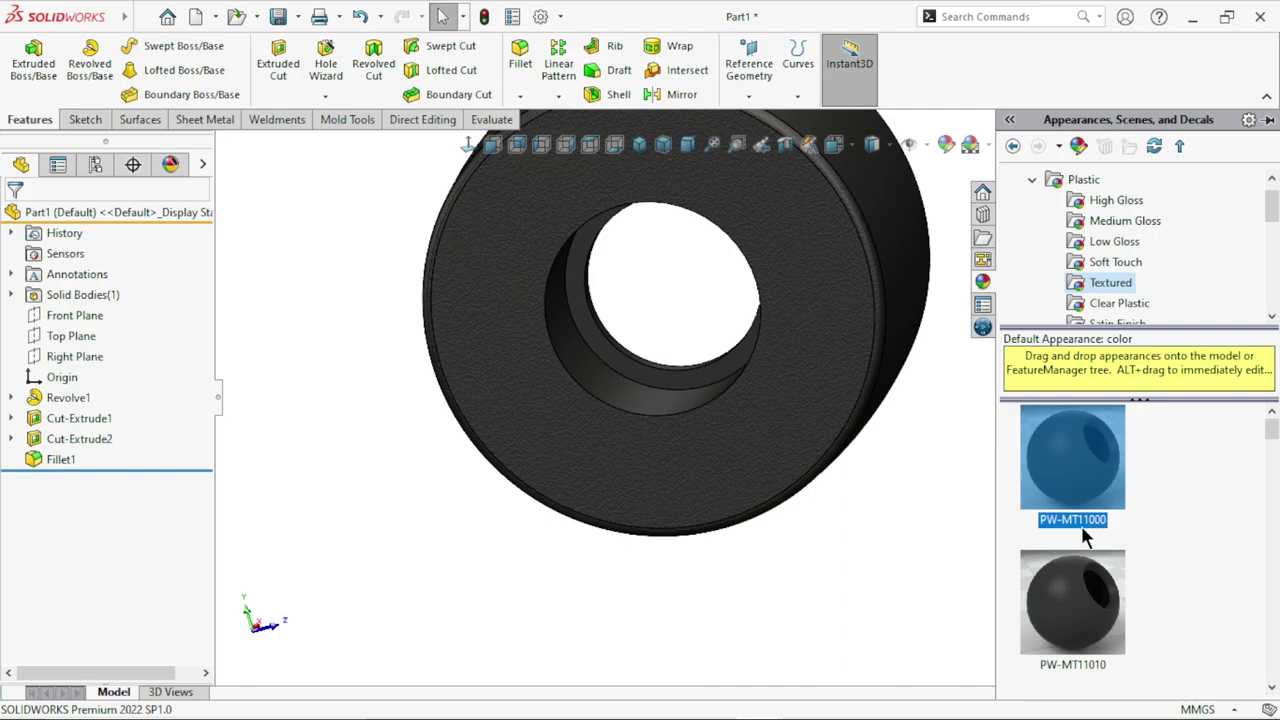
mouse_move(1098, 523)
mouse_down()
mouse_move(775, 462)
mouse_move(822, 371)
mouse_up()
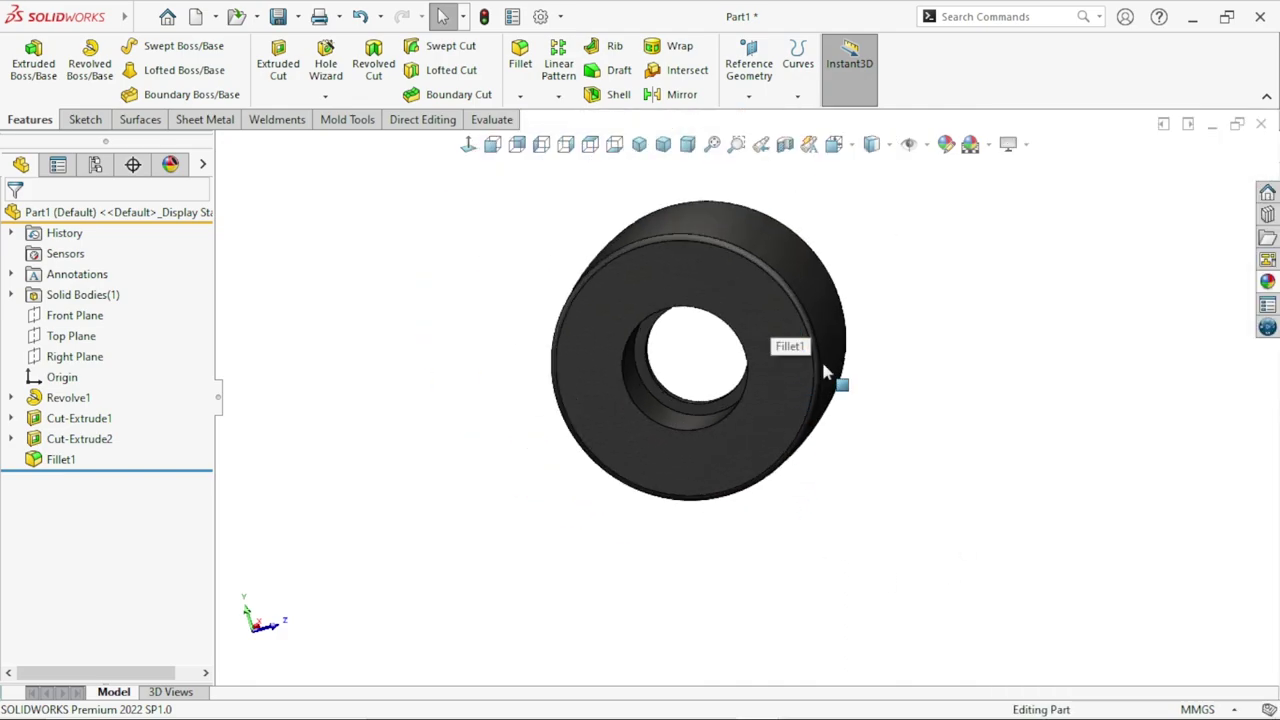
- Select the wheel's front face and drag a textured plastic appearance onto it
middle_drag(822, 371, 730, 400)
scroll(728, 398, up, 2)
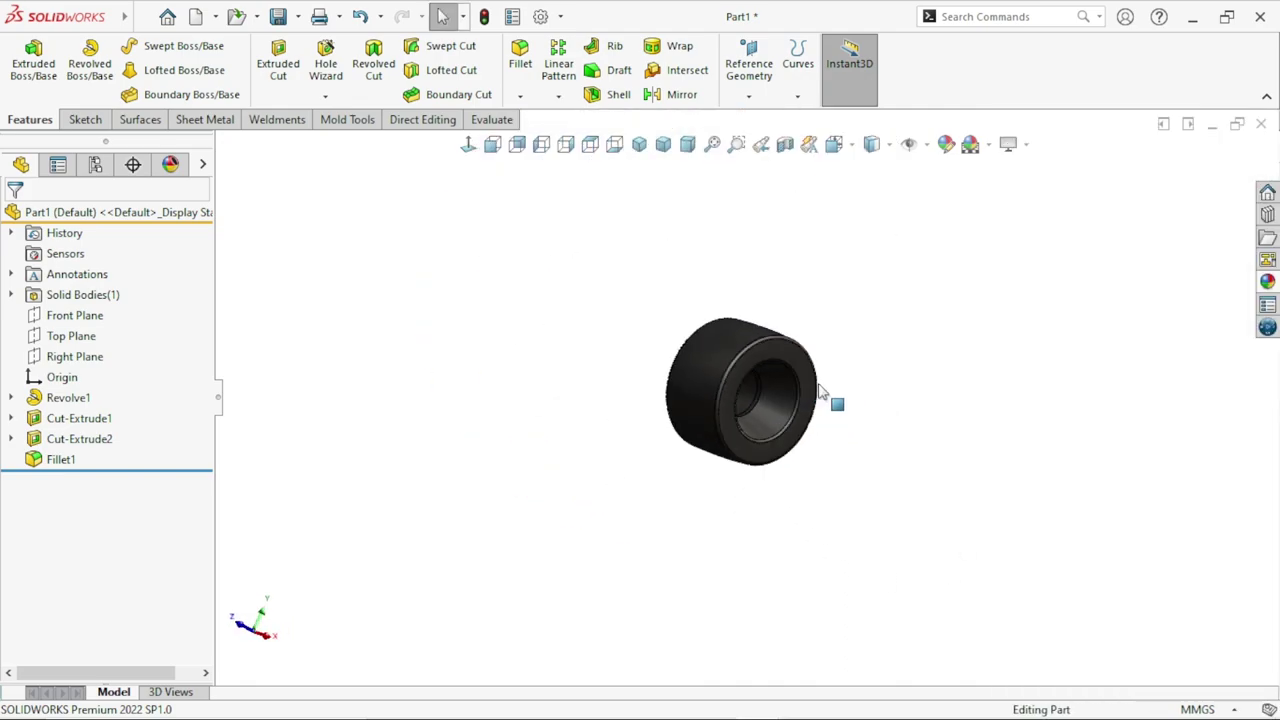
scroll(714, 380, down, 4)
scroll(786, 400, down, 2)
scroll(753, 378, down, 1)
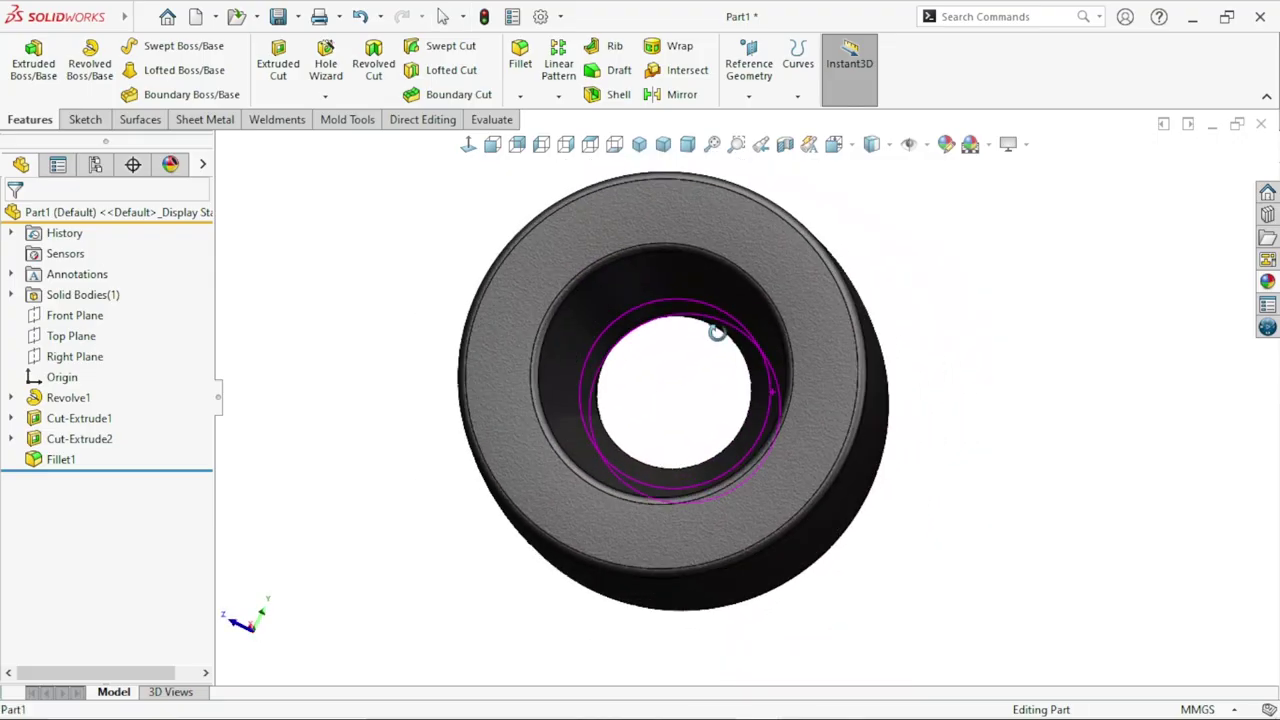
middle_drag(753, 378, 749, 359)
scroll(780, 380, up, 2)
scroll(740, 410, down, 3)
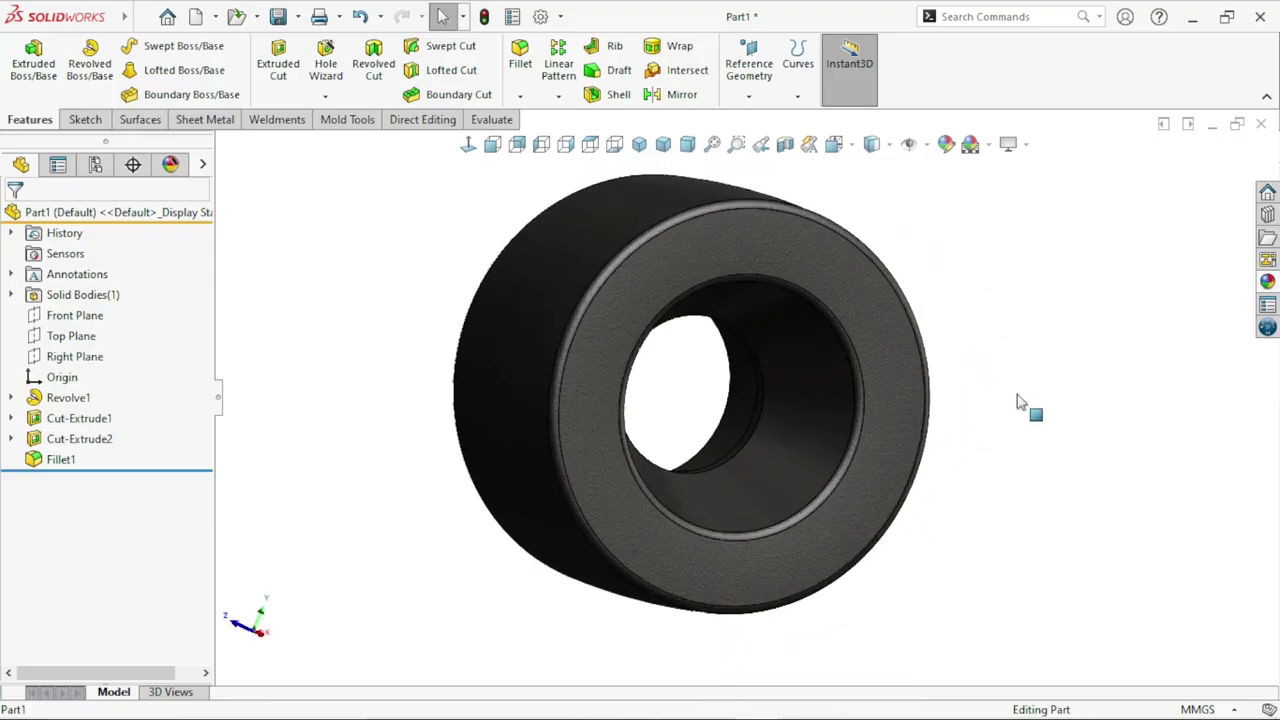
mouse_move(1017, 400)
middle_down()
mouse_move(917, 374)
mouse_move(1022, 442)
middle_up()
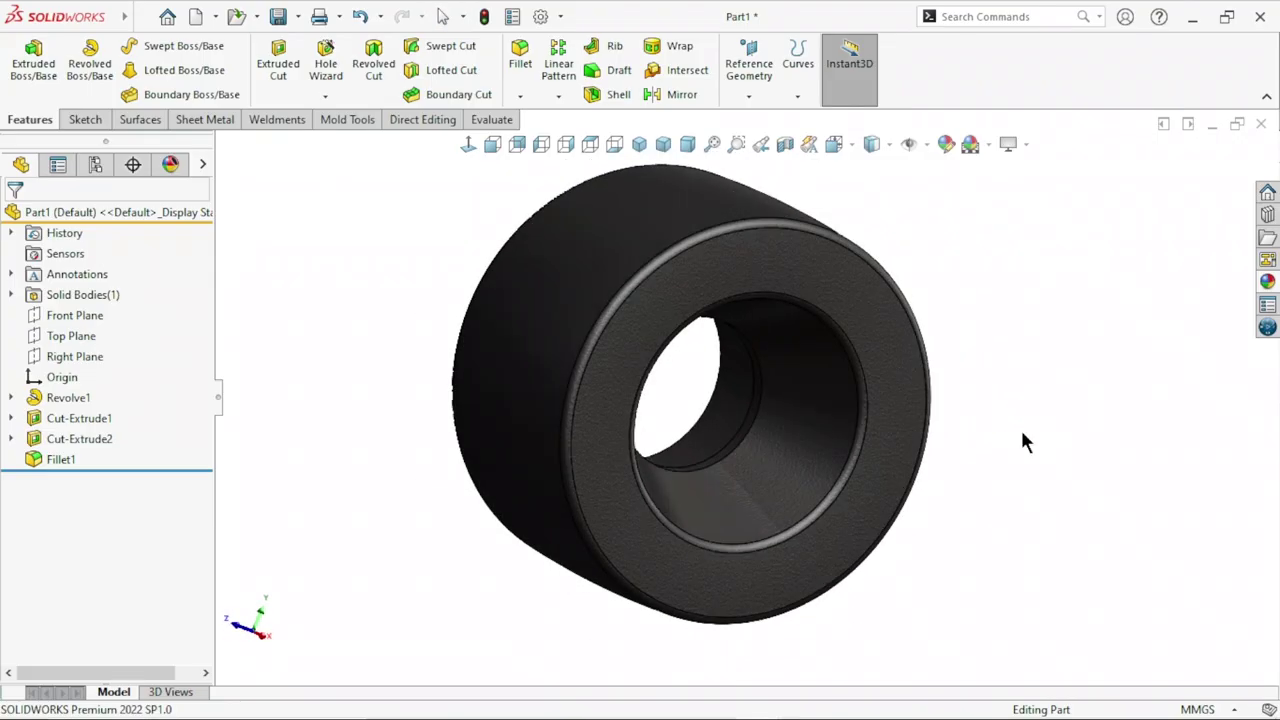
click(851, 285)
mouse_move(1049, 331)
middle_down()
mouse_move(1124, 416)
mouse_move(980, 409)
mouse_move(829, 377)
middle_up()
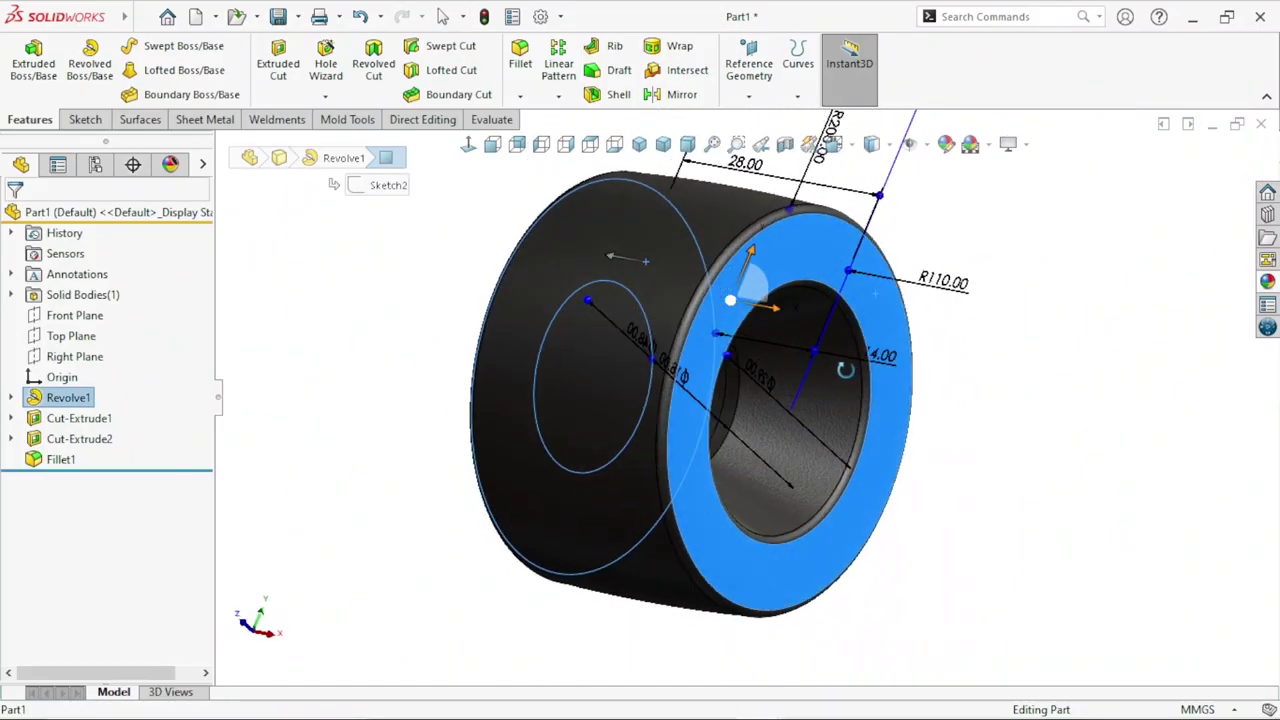
click(1268, 282)
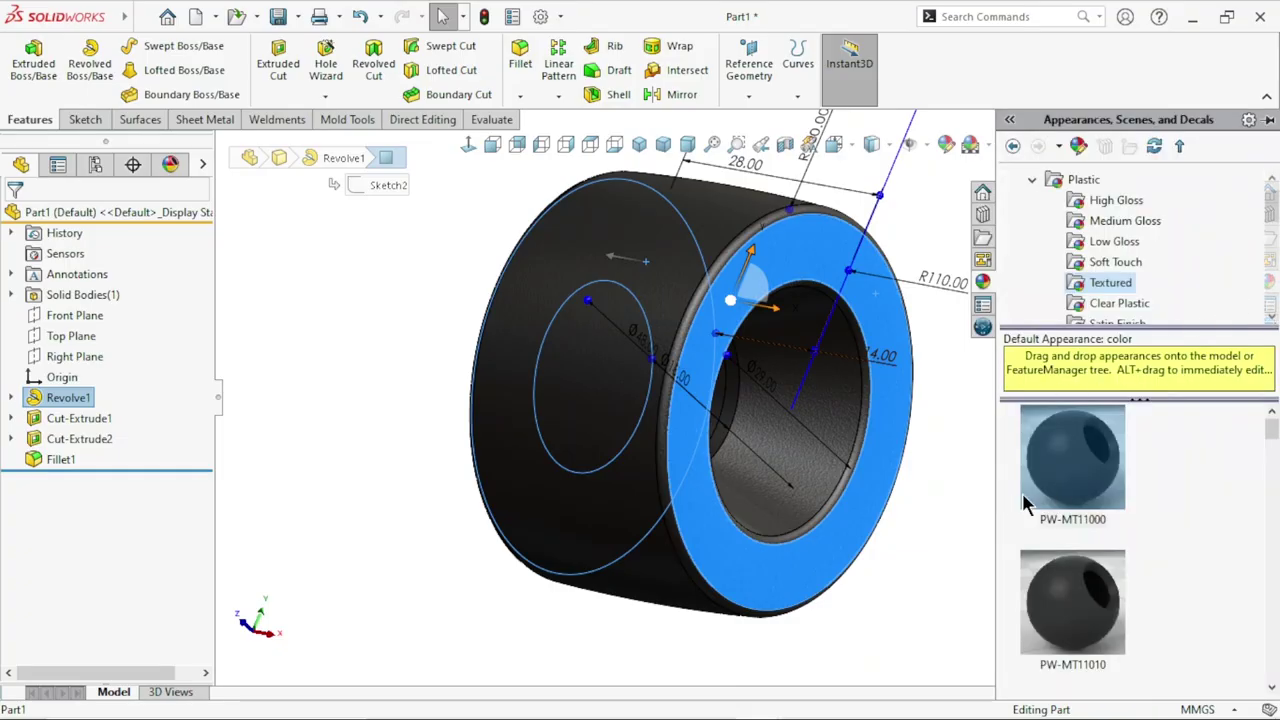
drag(1073, 487, 926, 544)
scroll(853, 447, up, 3)
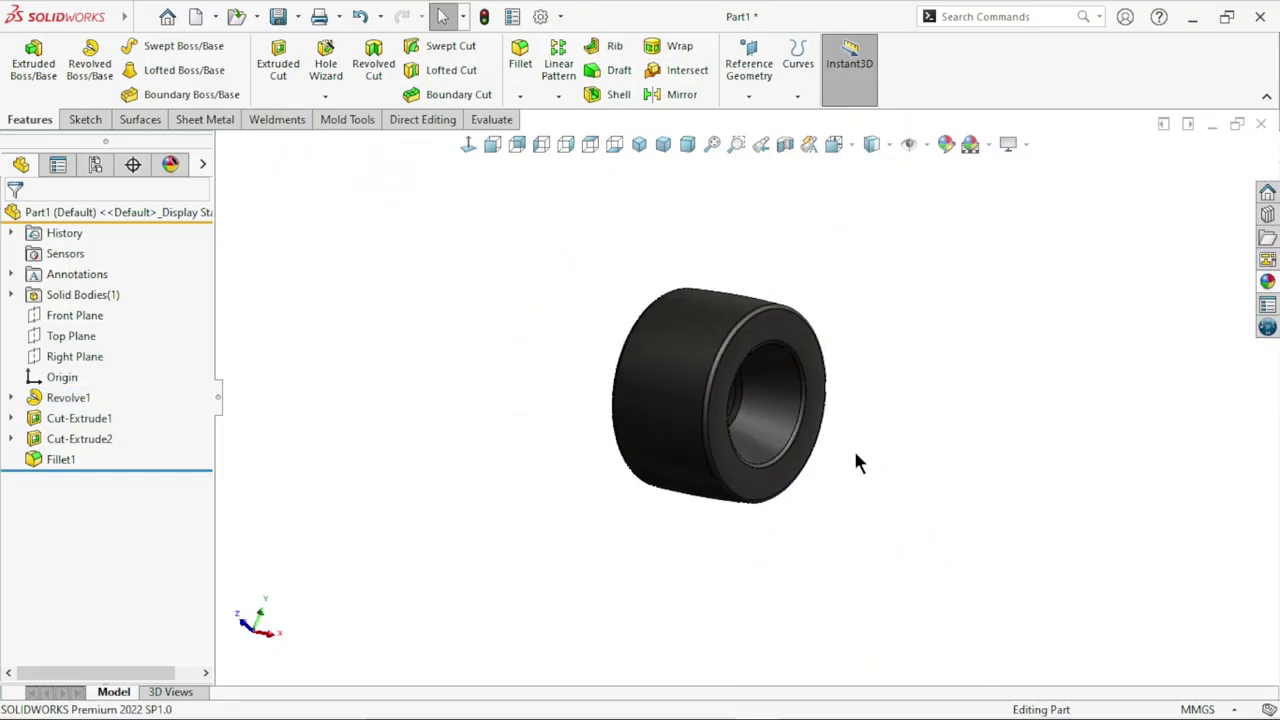
scroll(763, 420, down, 3)
mouse_move(763, 420)
middle_down()
mouse_move(691, 357)
mouse_move(660, 291)
mouse_move(752, 462)
middle_up()
- Start editing the wheel's appearance with Edit Appearance
scroll(758, 440, down, 3)
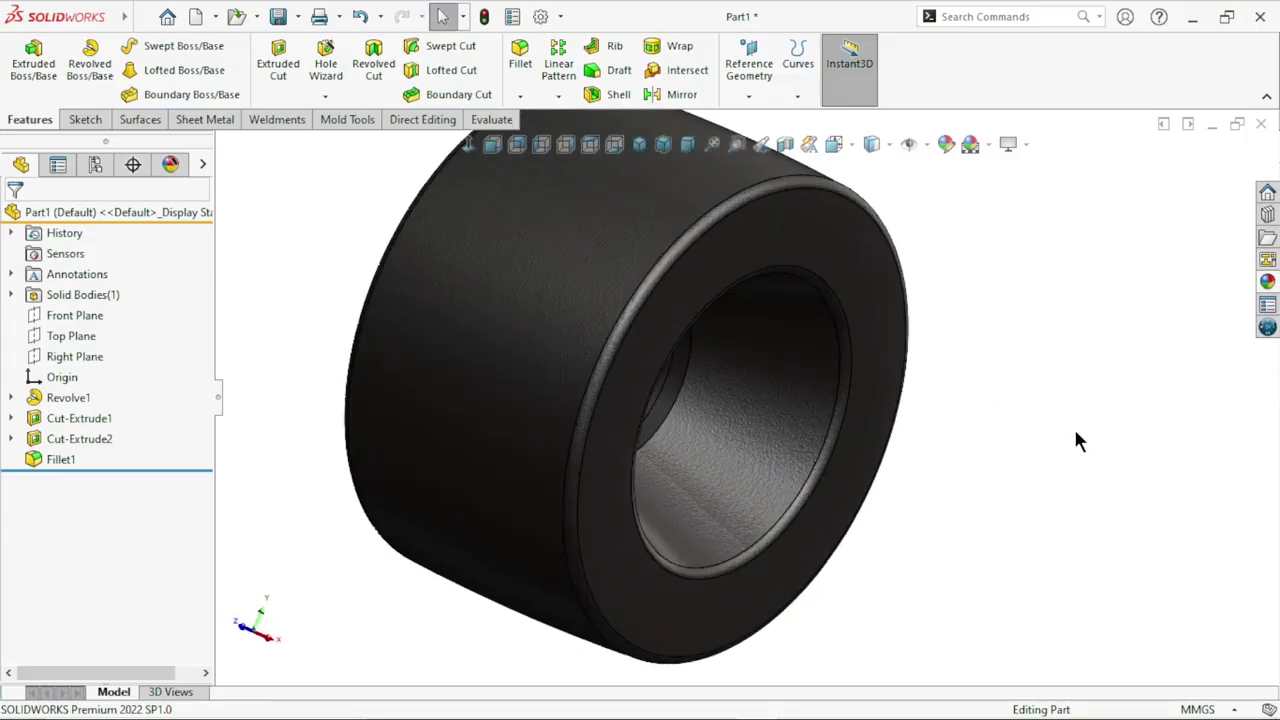
scroll(1000, 440, up, 2)
scroll(663, 406, down, 2)
scroll(777, 394, up, 2)
scroll(800, 360, down, 1)
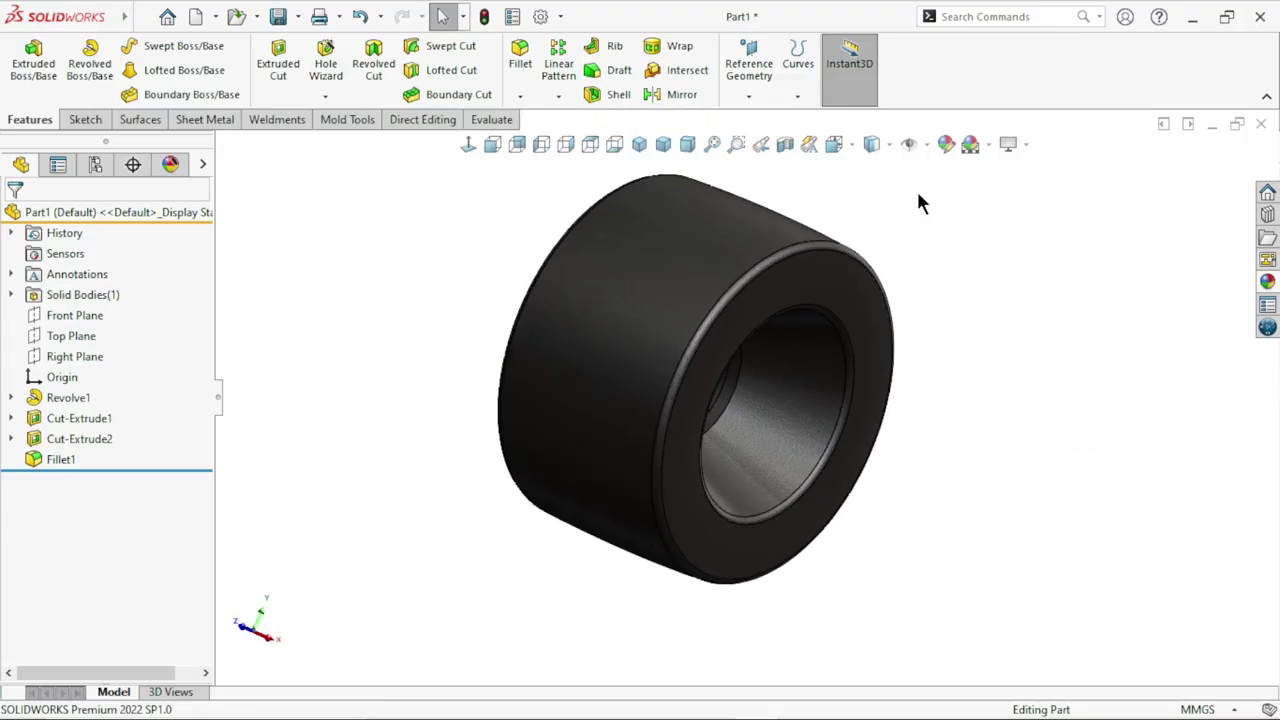
click(945, 147)
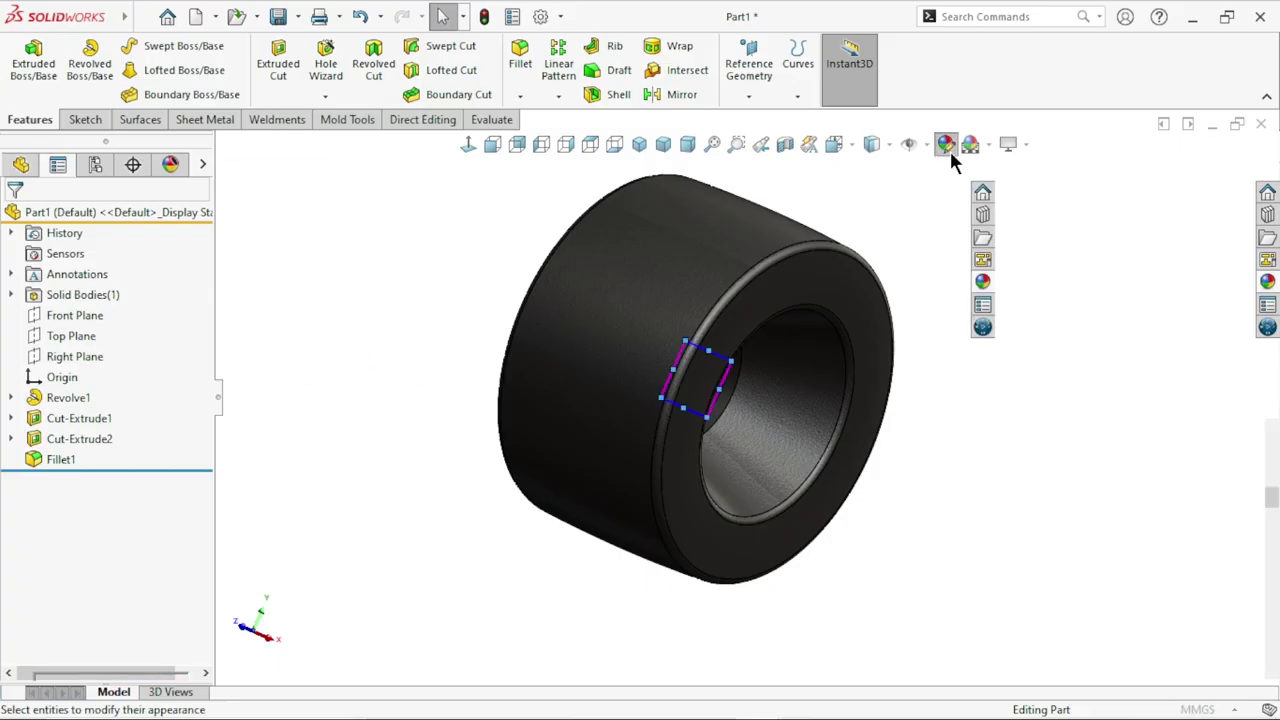
- Change the wheel's textured plastic colour to bright green, RGB 0/255/0
drag(207, 447, 209, 491)
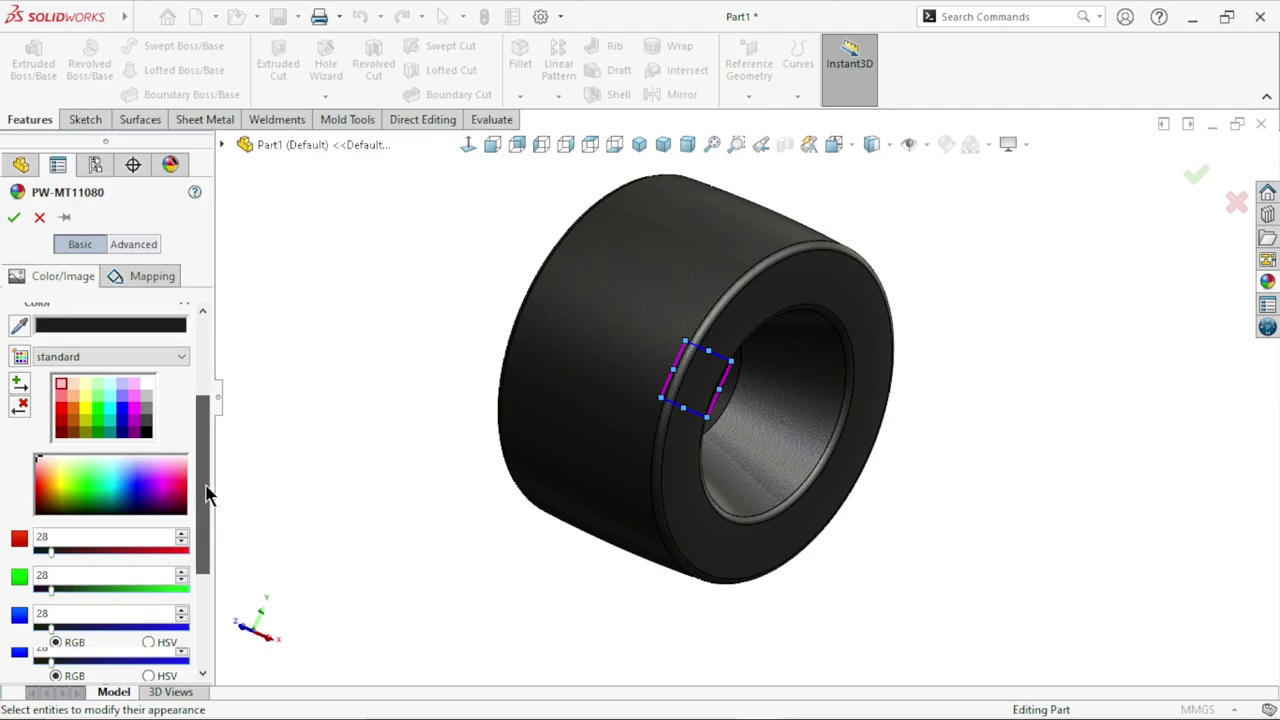
click(98, 418)
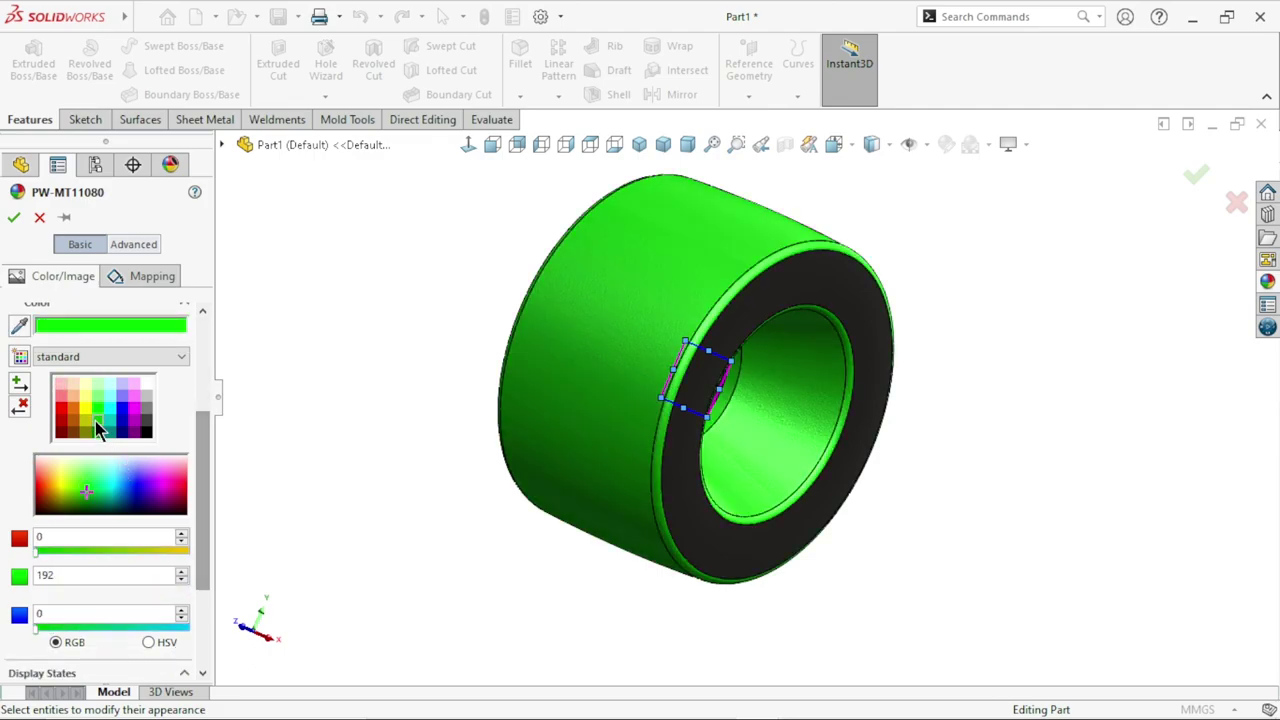
click(14, 217)
mouse_move(329, 385)
middle_down()
mouse_move(378, 347)
mouse_move(489, 383)
mouse_move(557, 457)
mouse_move(517, 423)
mouse_move(533, 445)
middle_up()
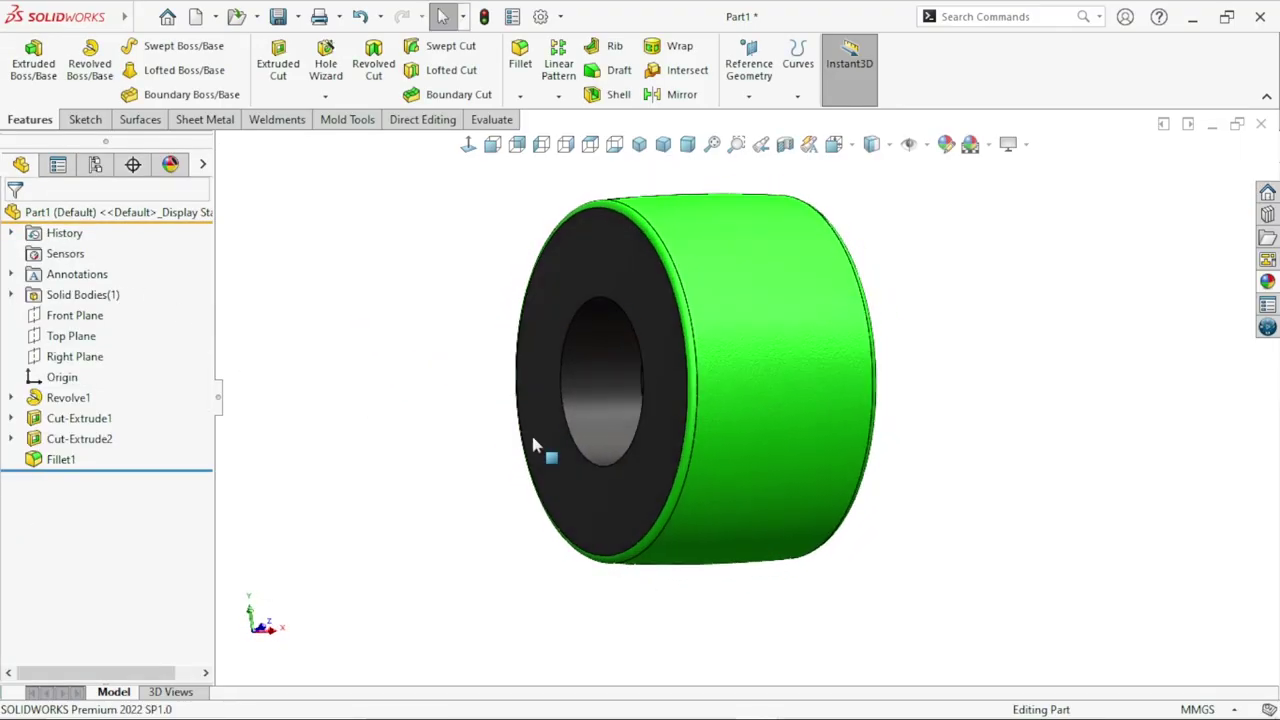
- Select both inner bore faces and apply the green swatch through Edit Appearance
click(591, 403)
scroll(631, 417, down, 2)
scroll(615, 390, down, 3)
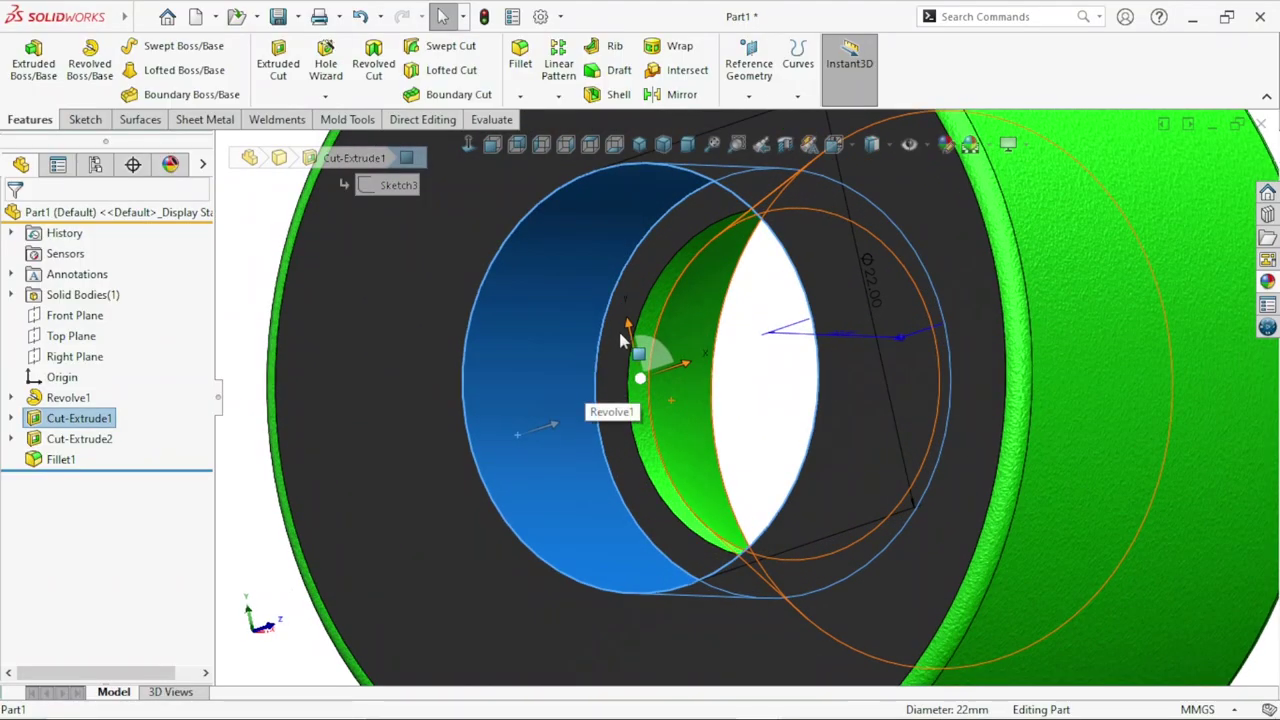
click(623, 336)
click(947, 148)
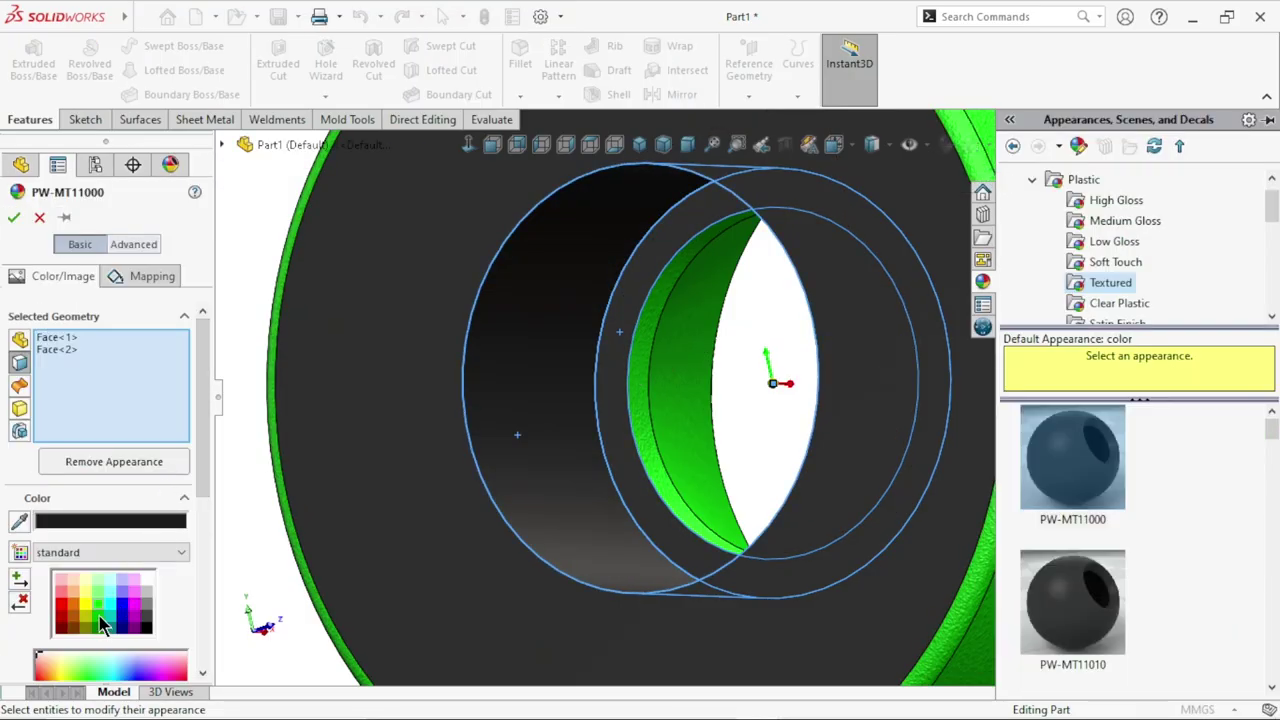
click(100, 618)
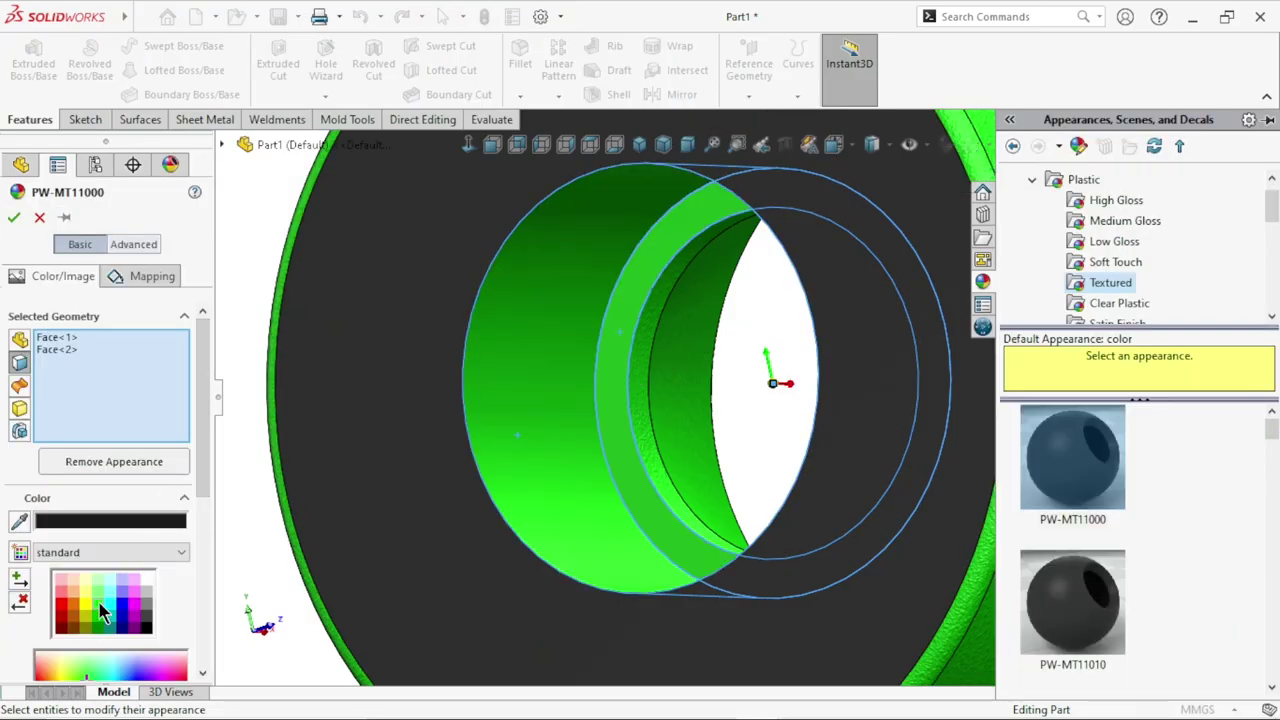
click(13, 218)
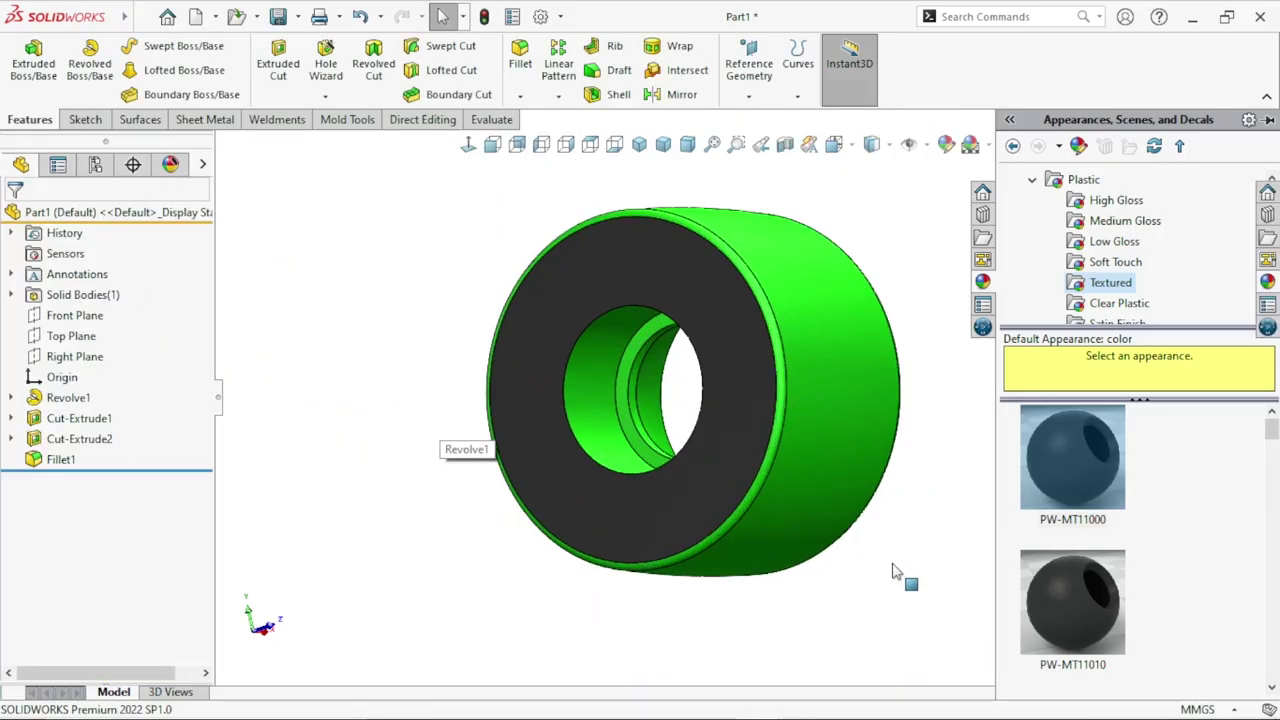
- Select the wheel's front face and replace its black finish with the red palette swatch
mouse_move(896, 572)
middle_down()
mouse_move(857, 520)
mouse_move(766, 508)
middle_up()
click(803, 286)
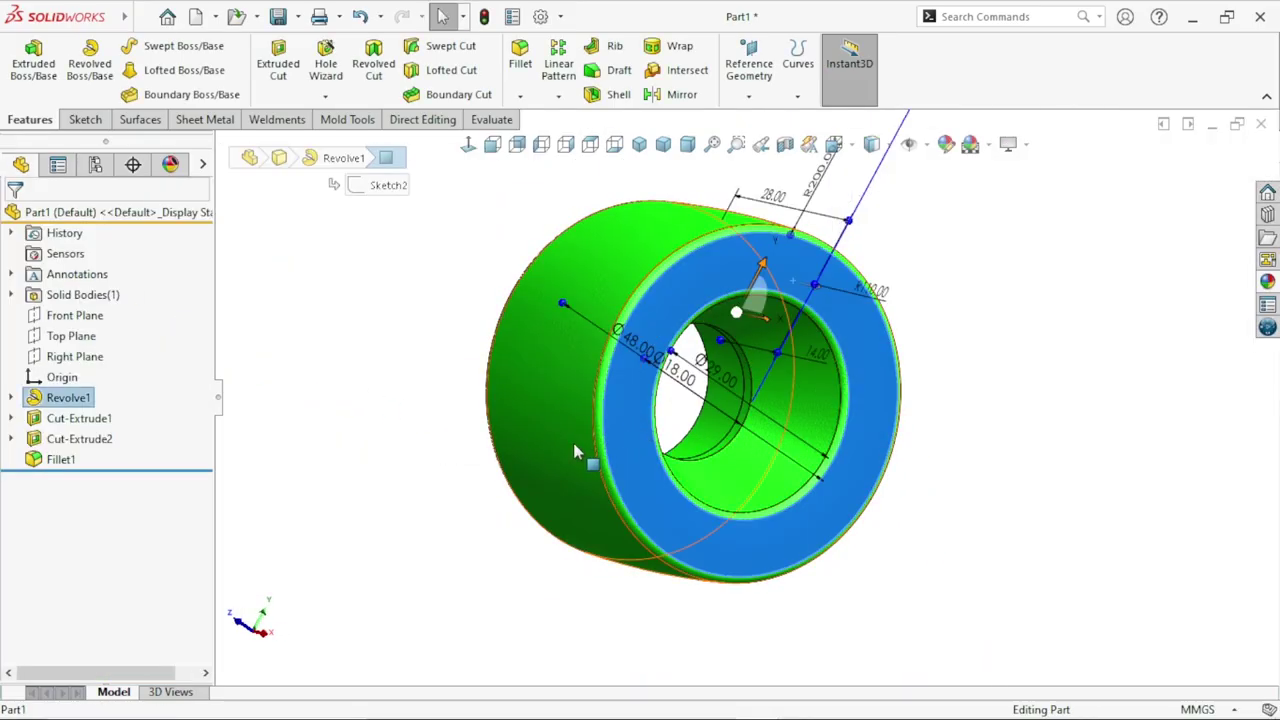
key(ctrl+8)
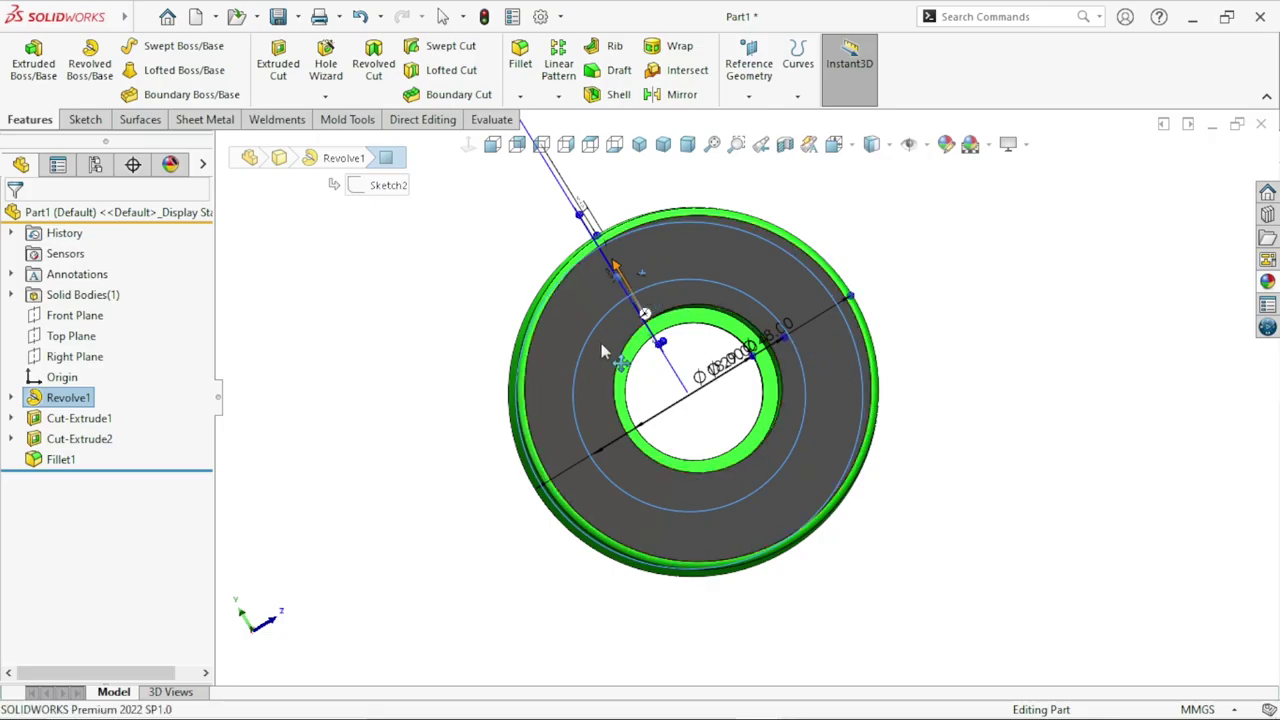
mouse_move(1006, 394)
middle_down()
mouse_move(934, 428)
mouse_move(952, 488)
middle_up()
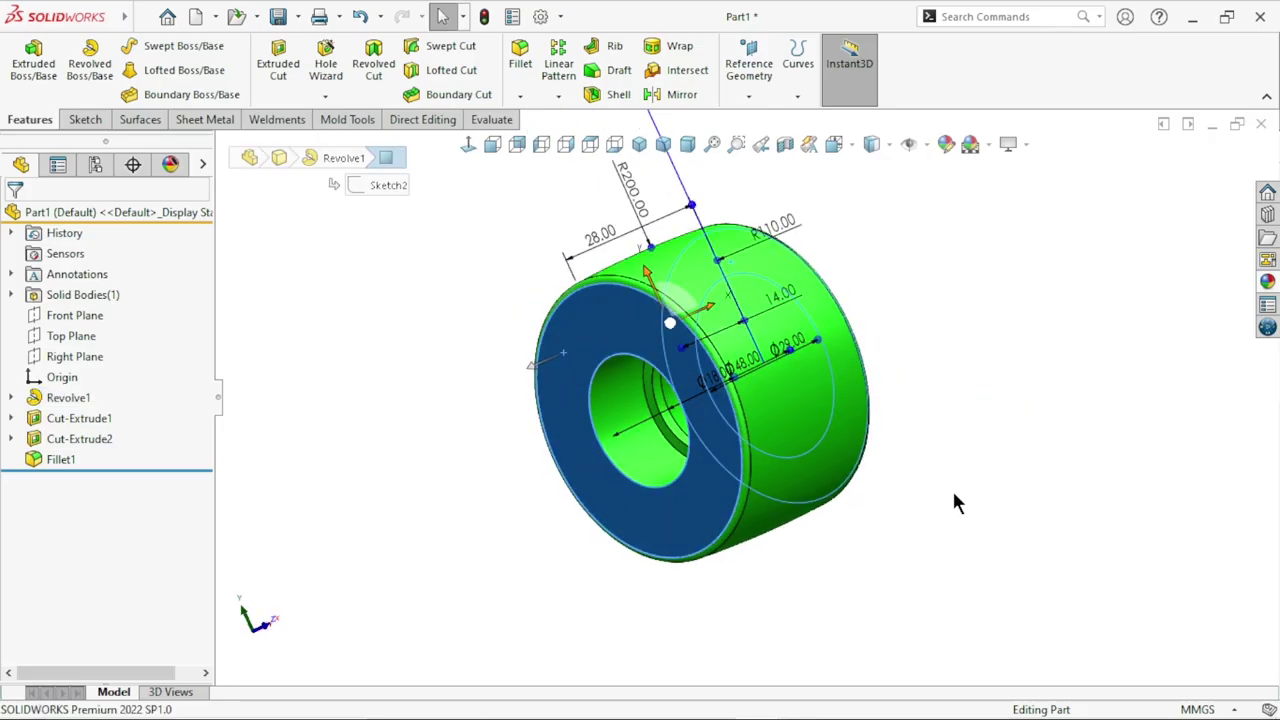
click(952, 488)
click(560, 390)
middle_drag(966, 429, 835, 500)
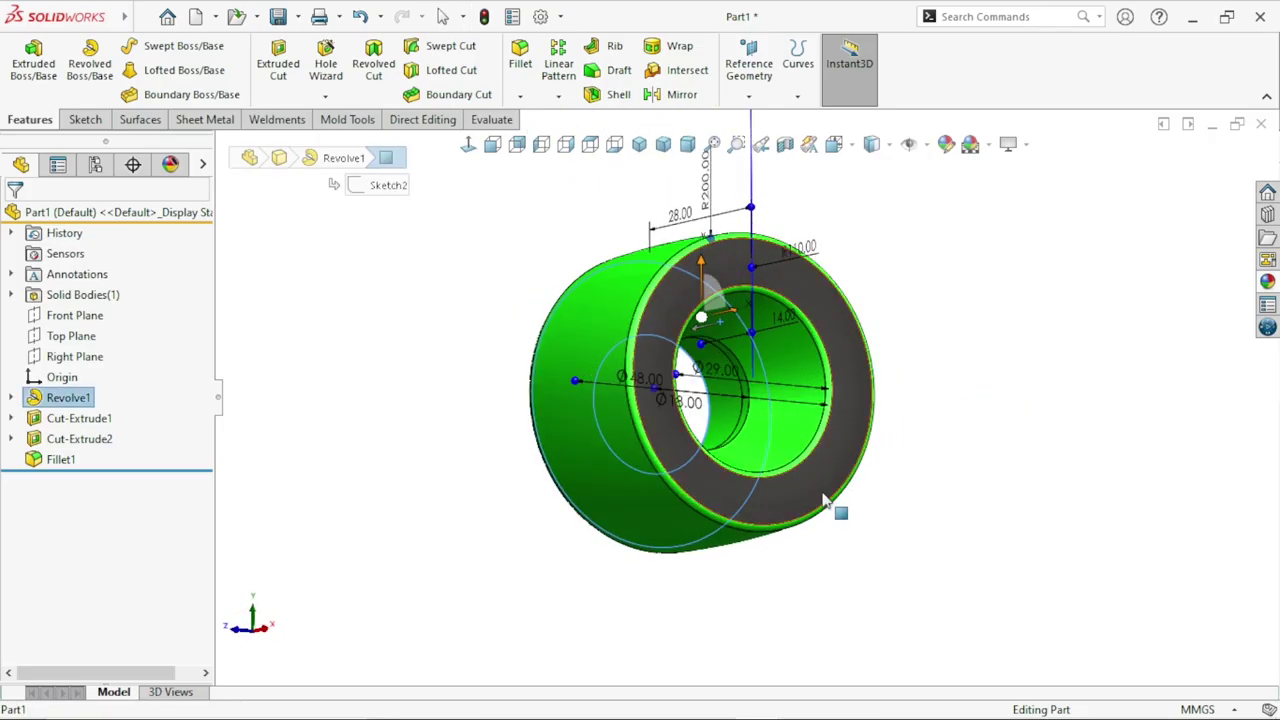
click(946, 145)
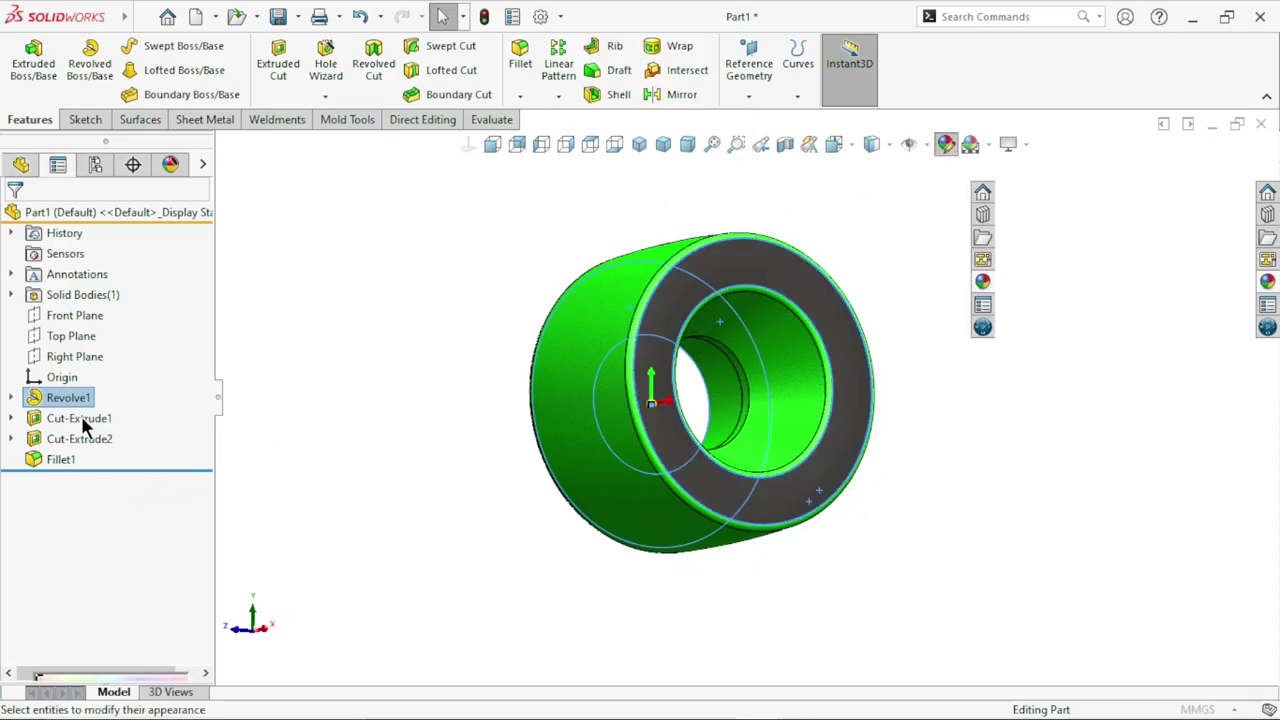
click(60, 606)
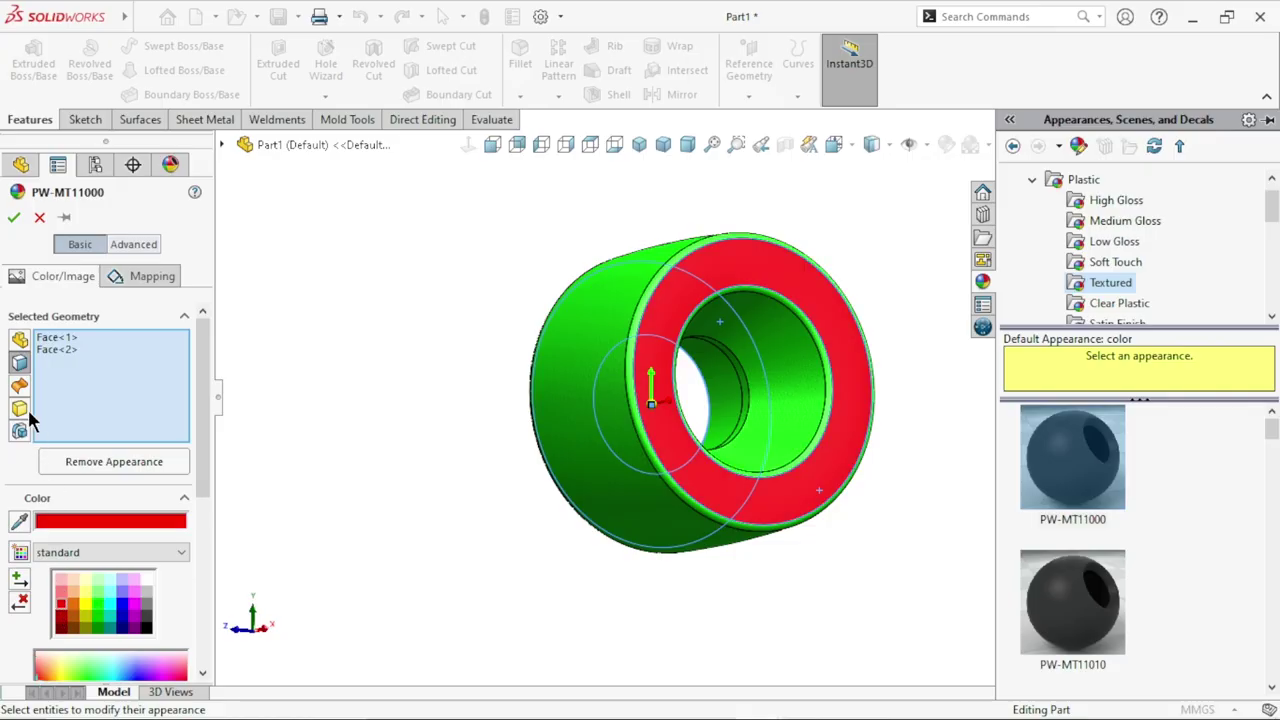
click(14, 217)
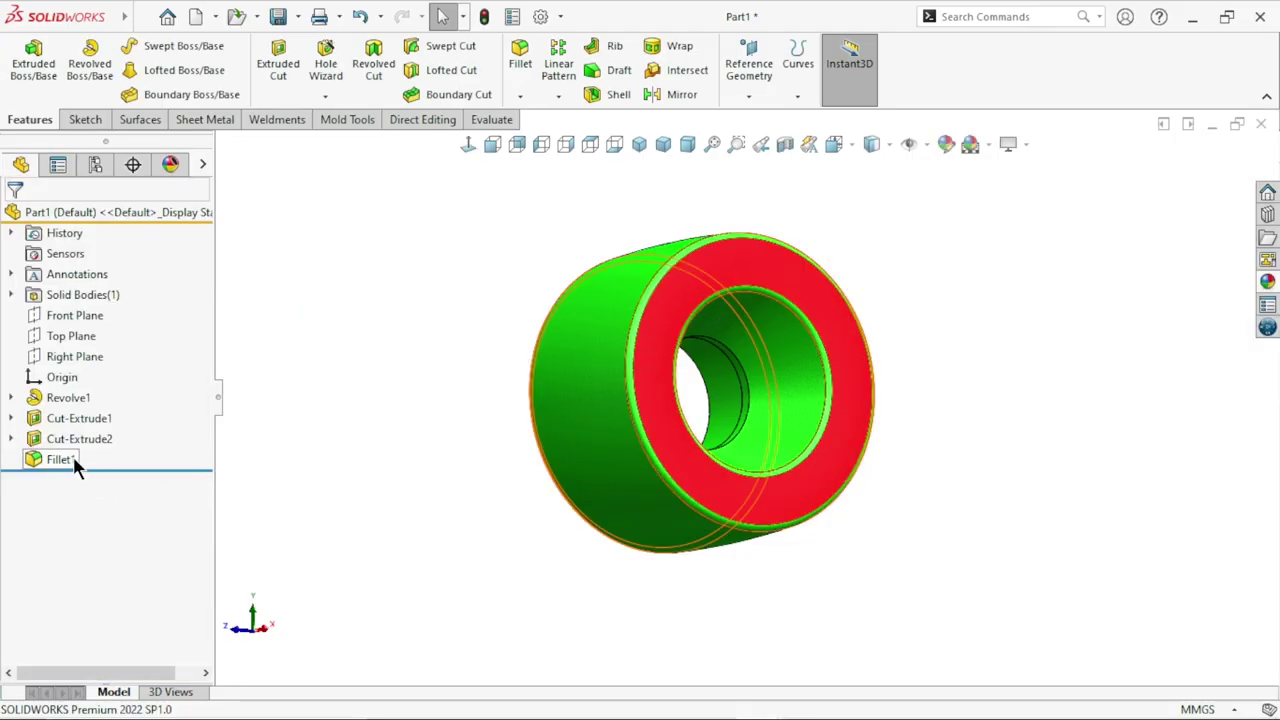
- Colour the Fillet1 faces around the front face black
click(775, 305)
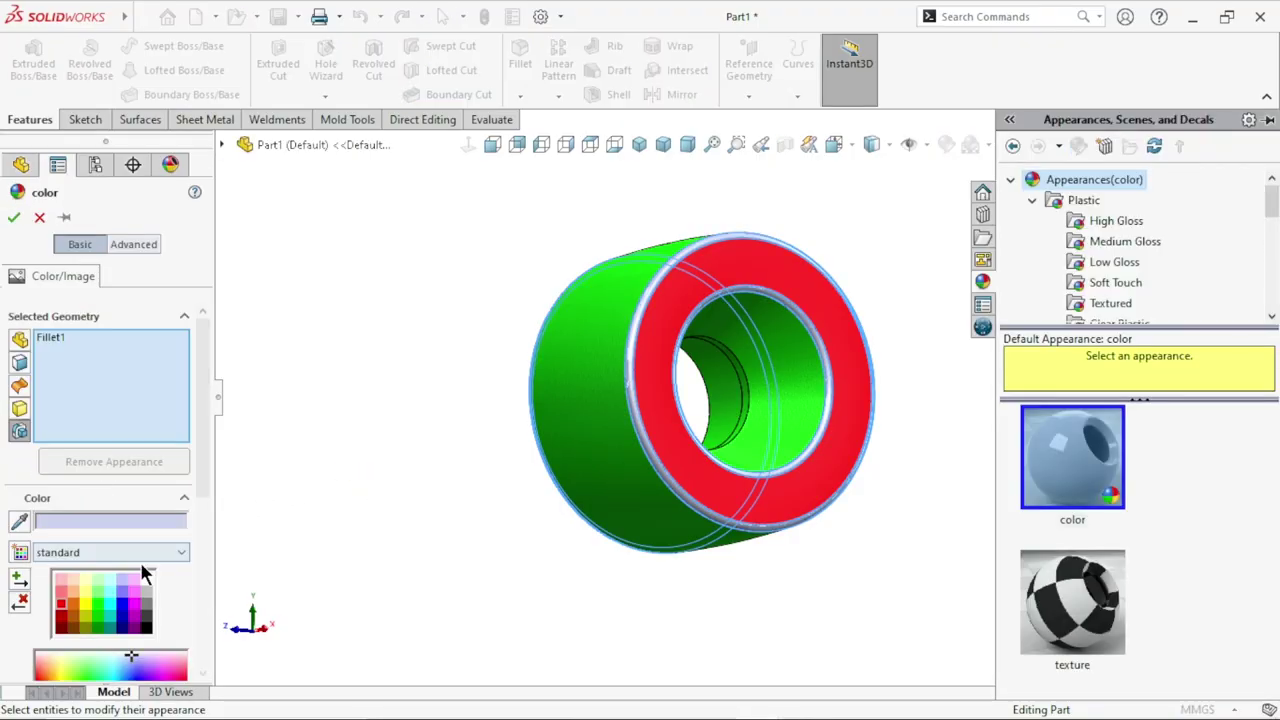
click(146, 627)
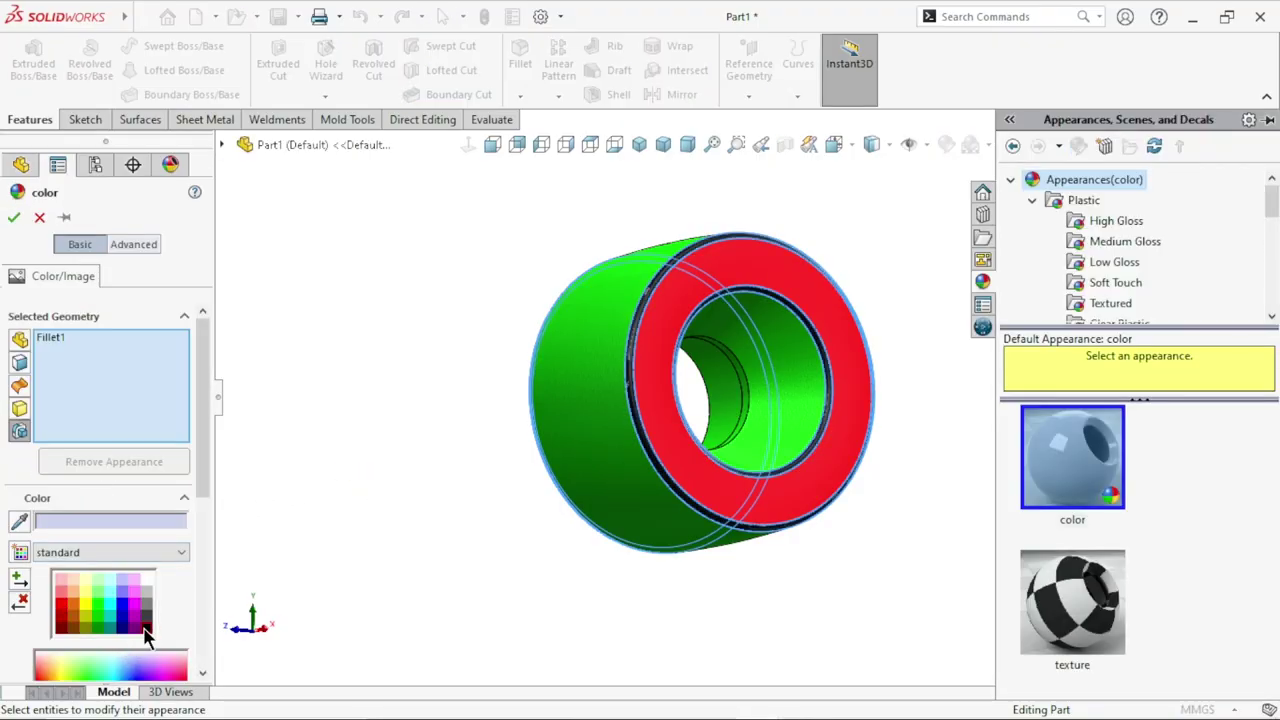
click(14, 218)
- Orbit and zoom around the wheel to inspect the colours, then dismiss the save reminder
mouse_move(527, 453)
middle_down()
mouse_move(715, 480)
mouse_move(679, 462)
middle_up()
mouse_move(611, 374)
middle_down()
mouse_move(457, 466)
mouse_move(497, 411)
mouse_move(545, 468)
middle_up()
scroll(715, 397, down, 3)
middle_drag(715, 397, 620, 450)
scroll(508, 514, up, 3)
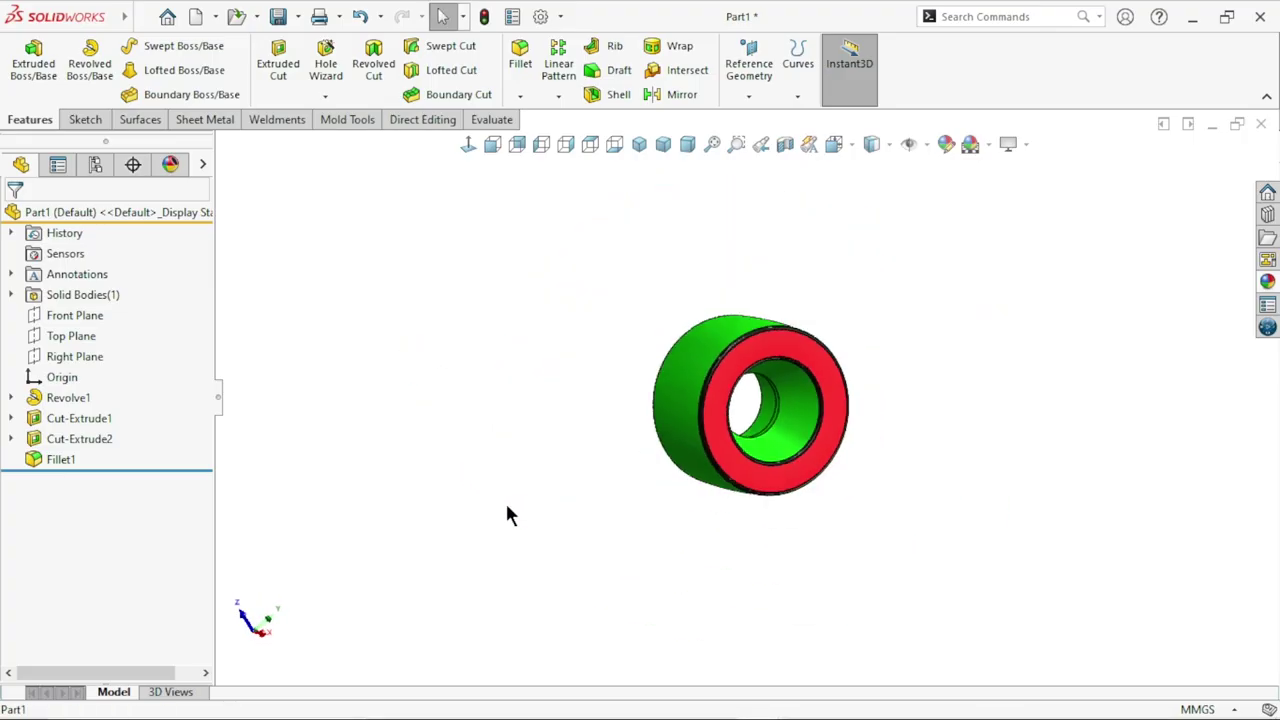
scroll(795, 435, down, 2)
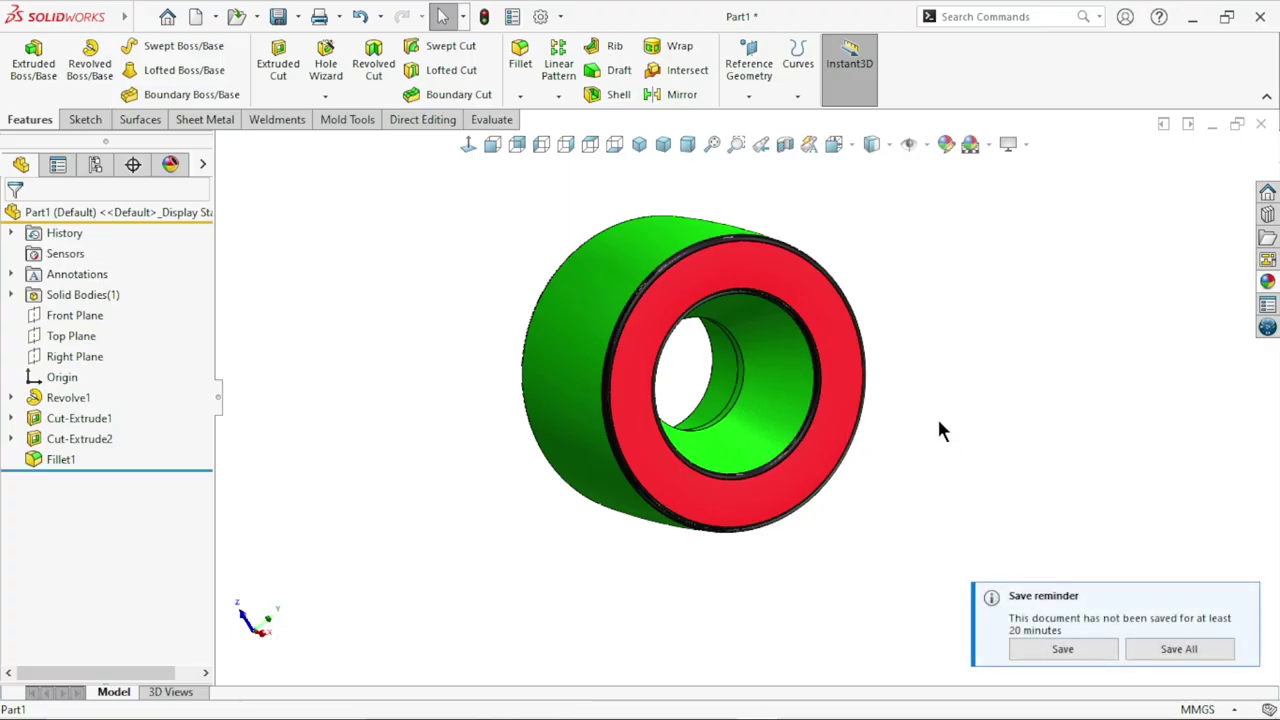
scroll(629, 383, up, 2)
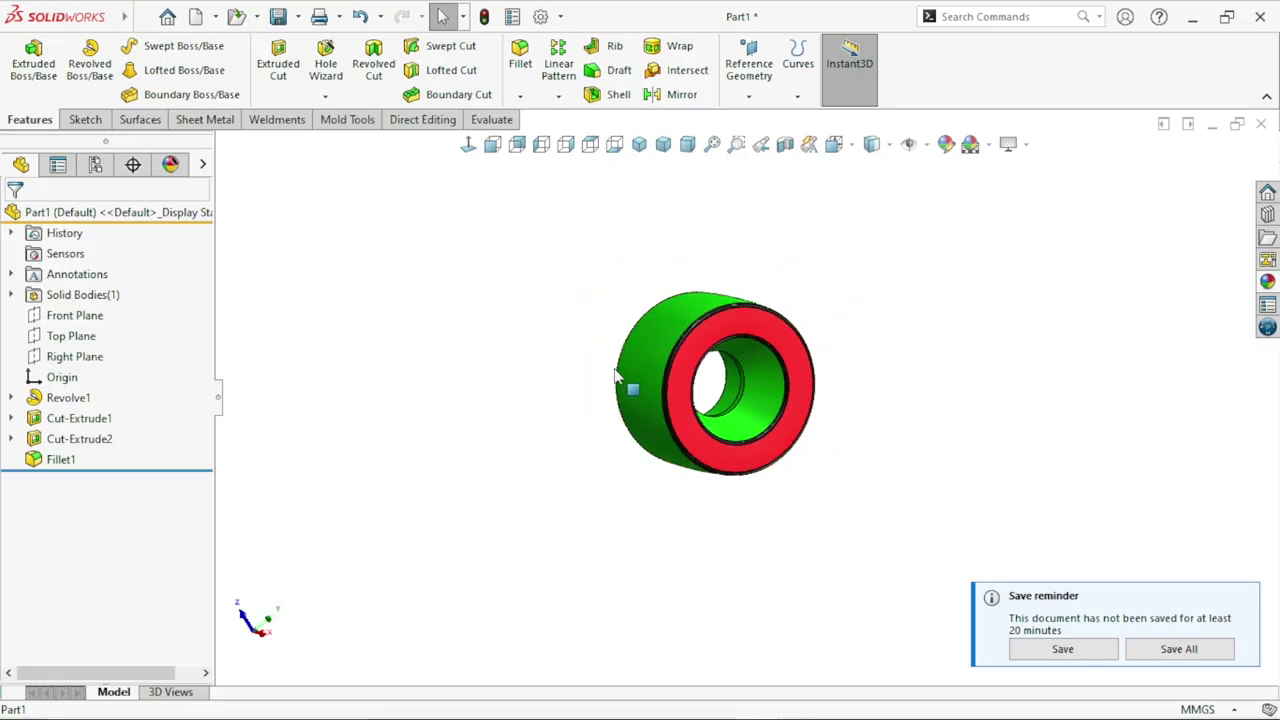
scroll(785, 418, down, 2)
click(1249, 596)
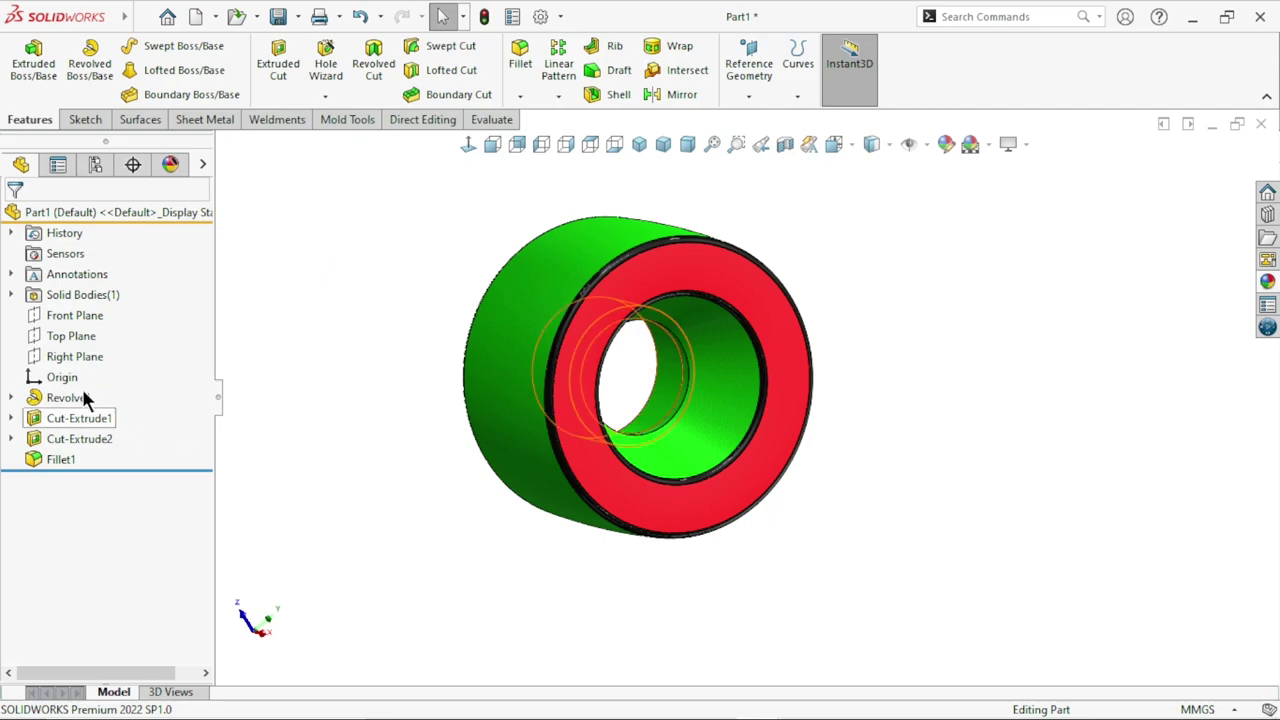
- Create Plane1 as a reference plane offset 20 mm from the Right Plane
click(67, 356)
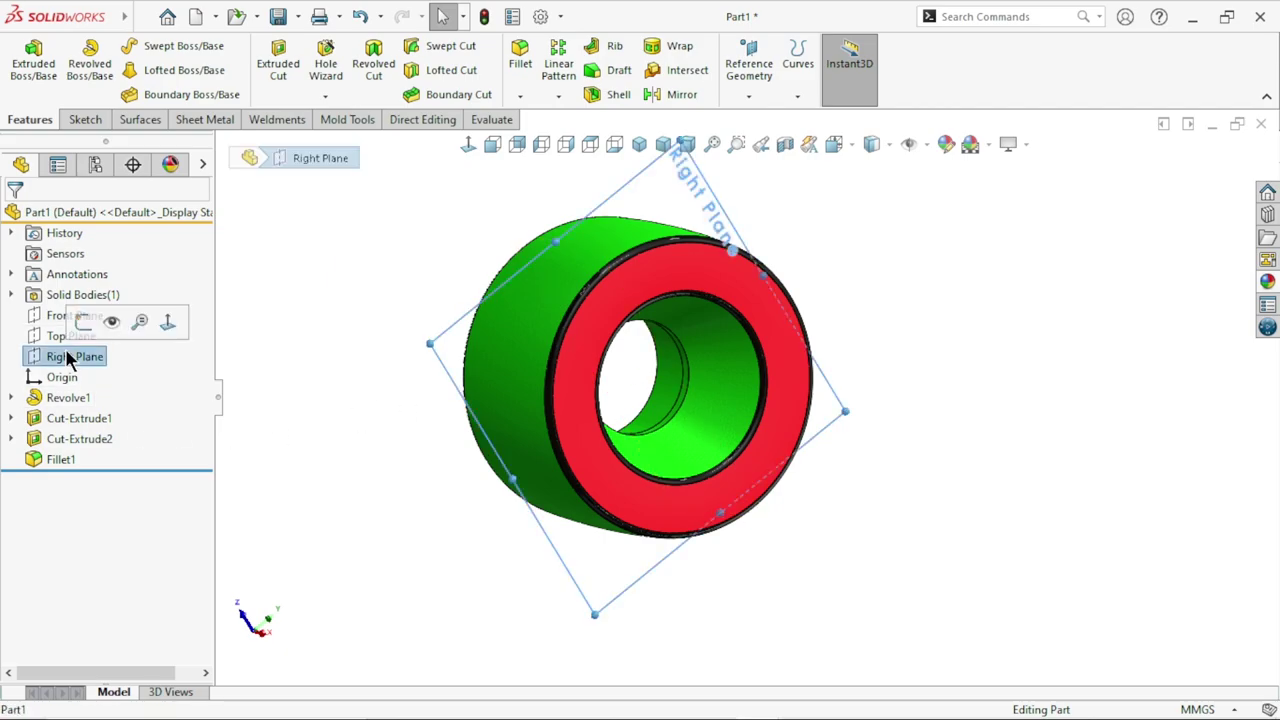
mouse_move(502, 358)
mouse_down()
mouse_move(680, 420)
mouse_move(470, 343)
mouse_up()
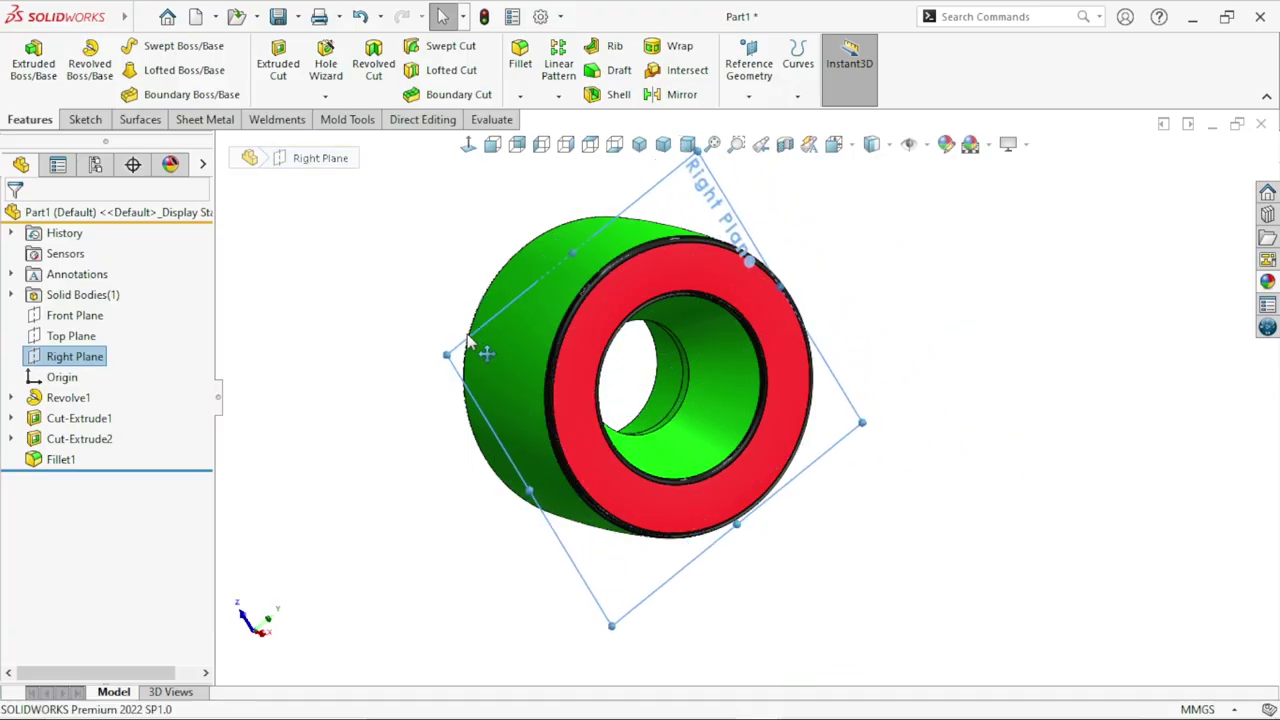
click(298, 406)
click(86, 360)
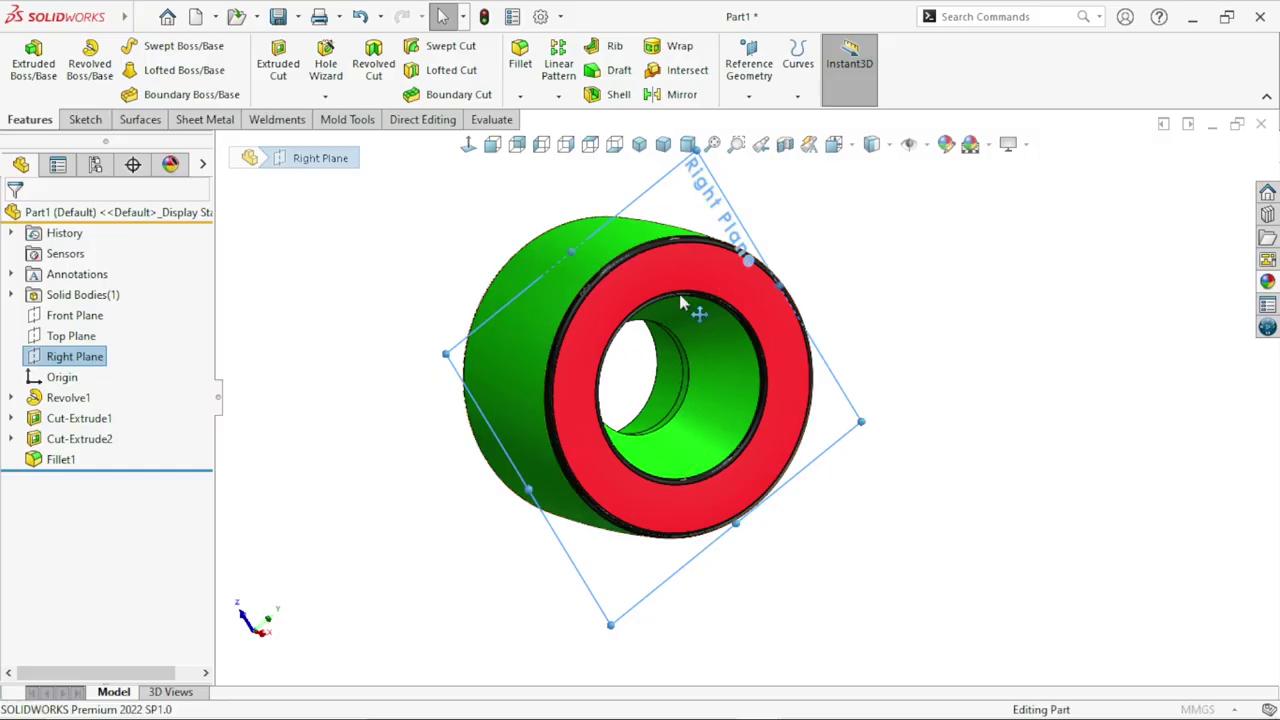
key(p)
text(20)
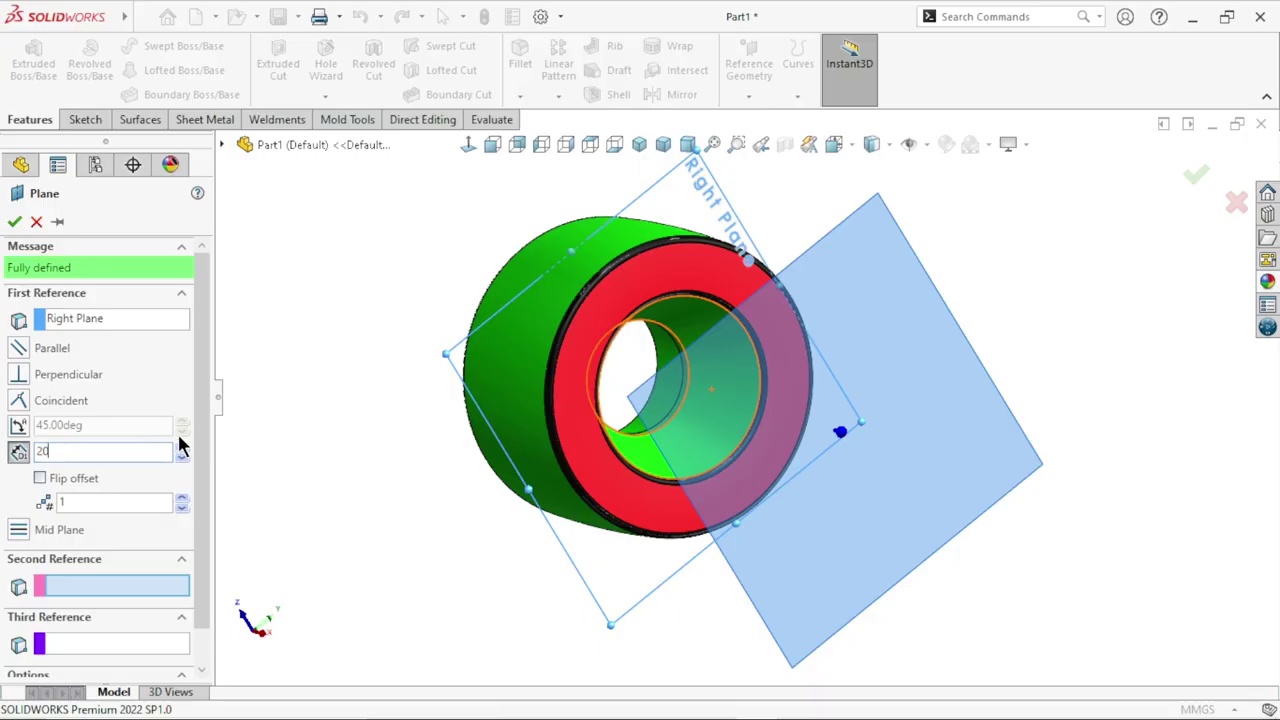
key(Return)
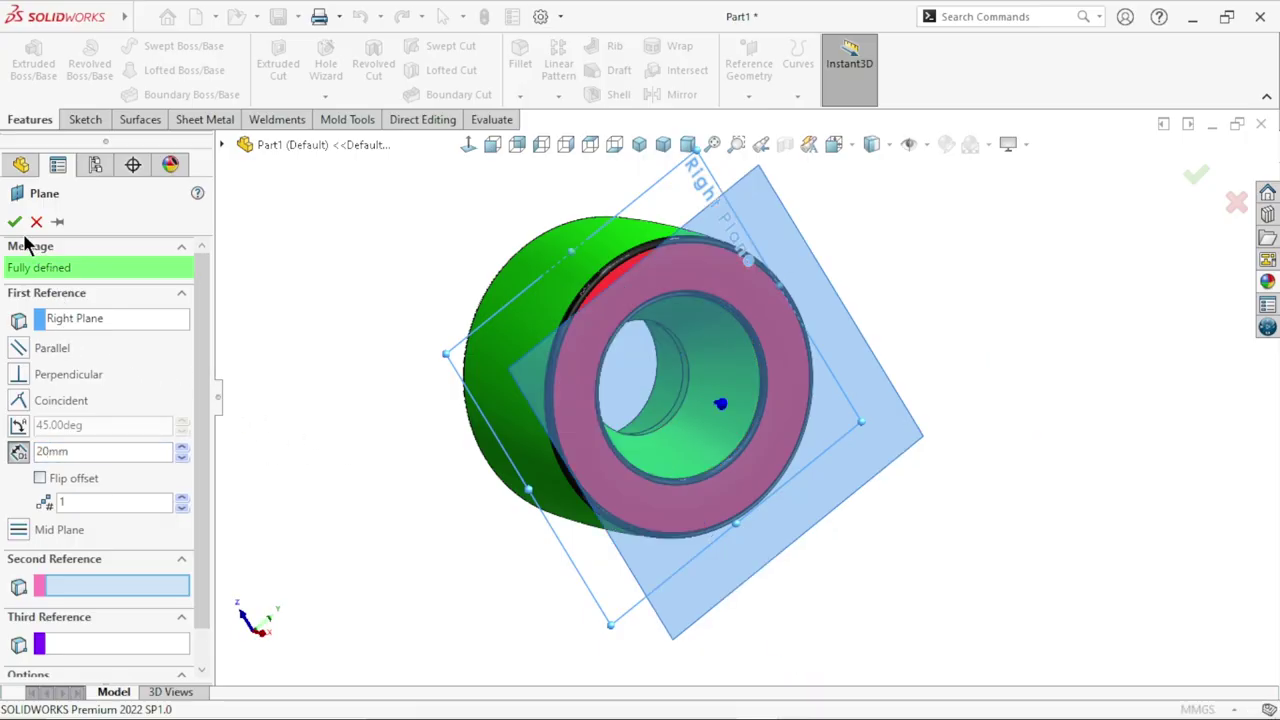
click(14, 222)
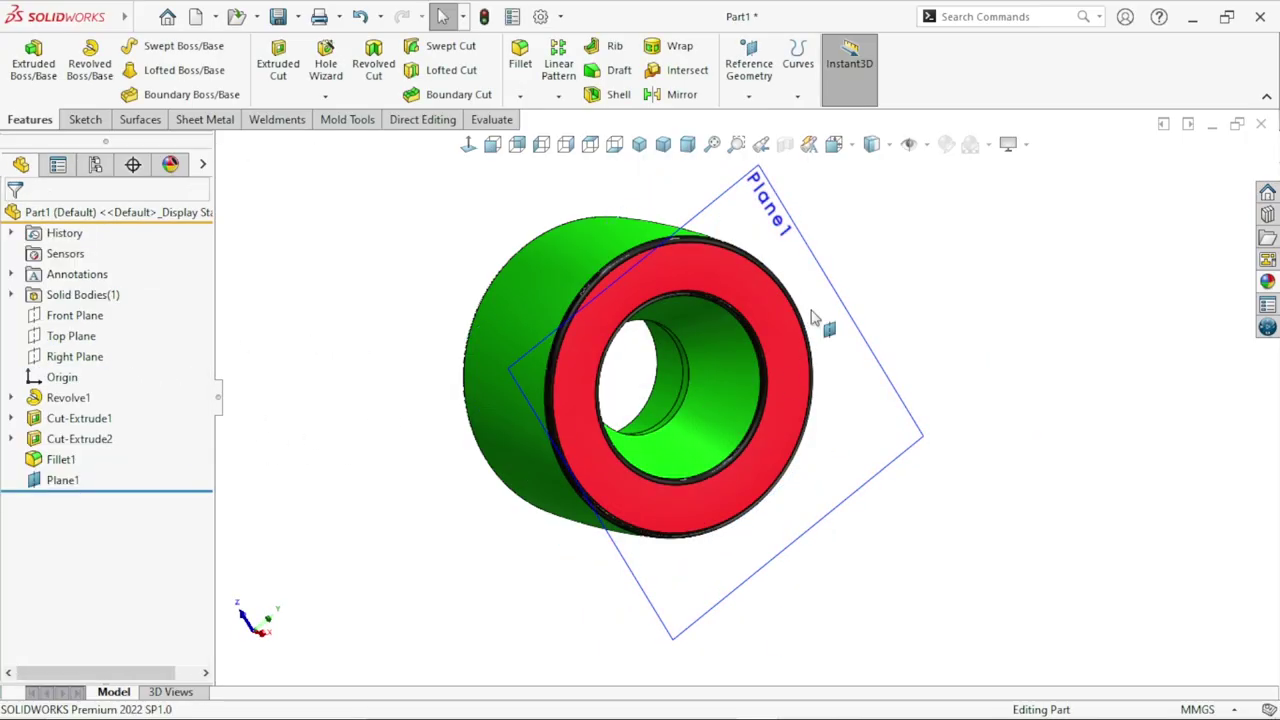
click(830, 296)
- Start a sketch on Plane1 and draw a circle centred on the origin
click(907, 240)
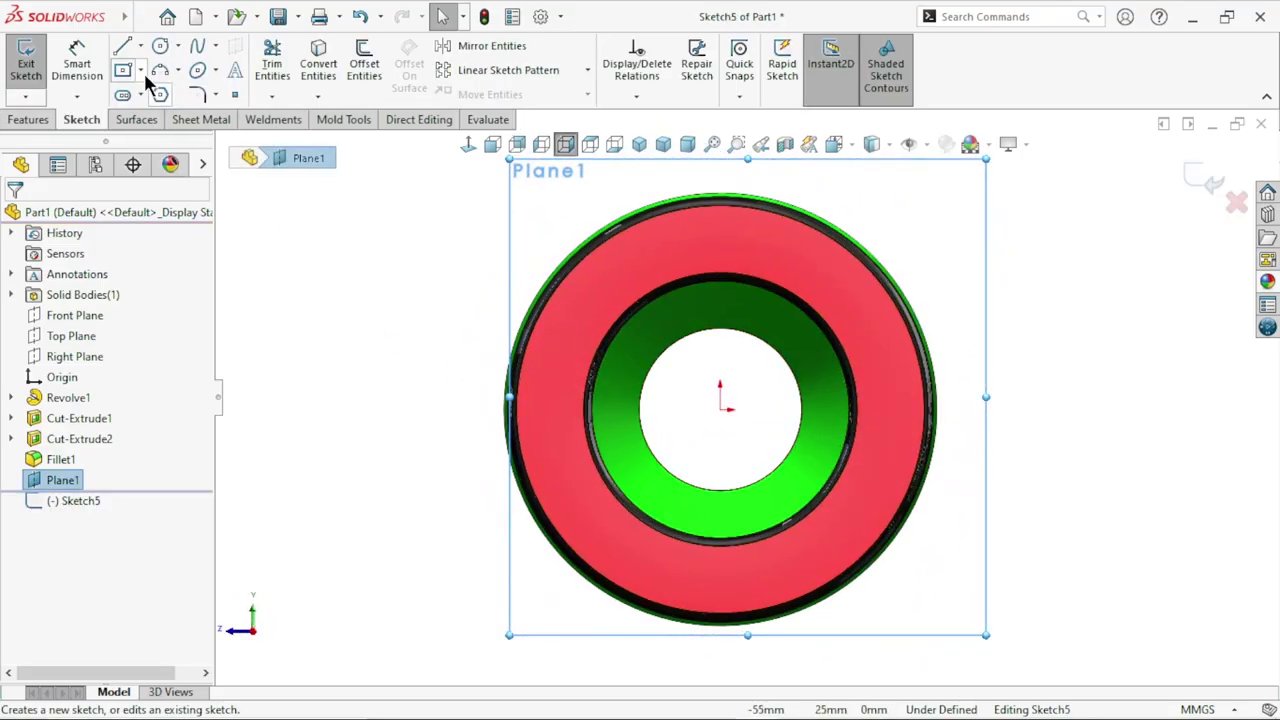
click(160, 48)
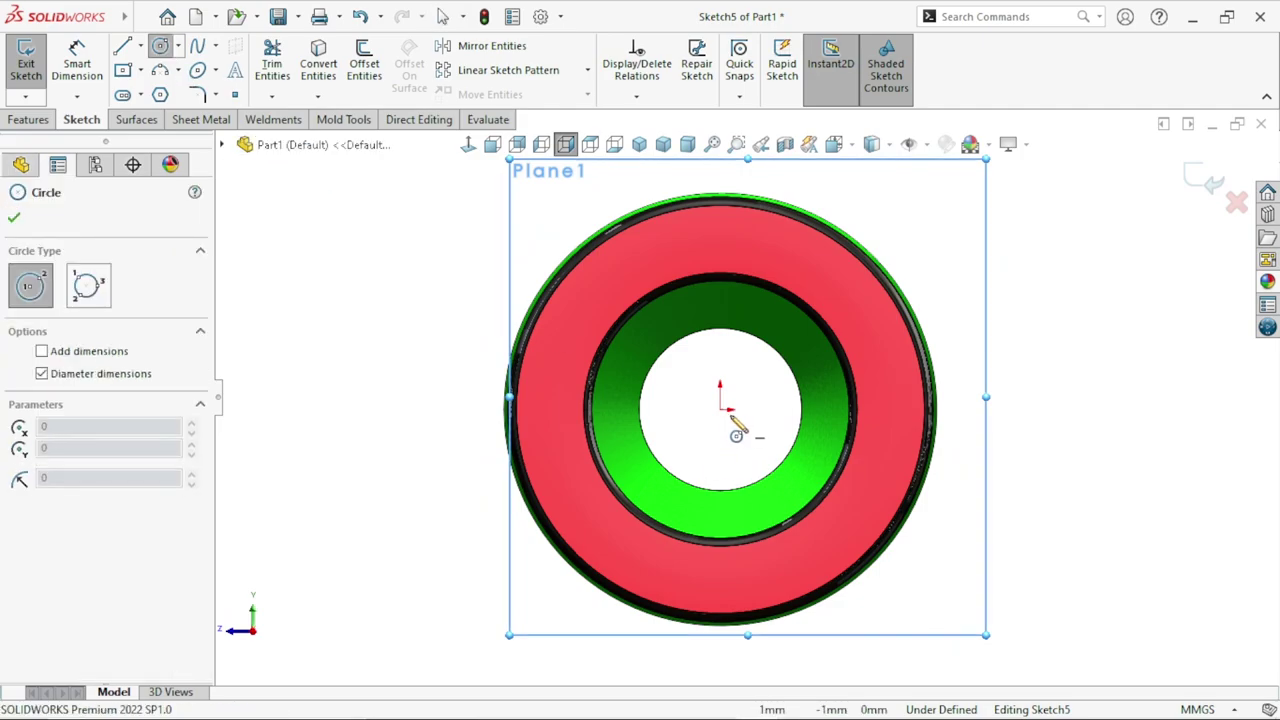
click(720, 409)
click(863, 323)
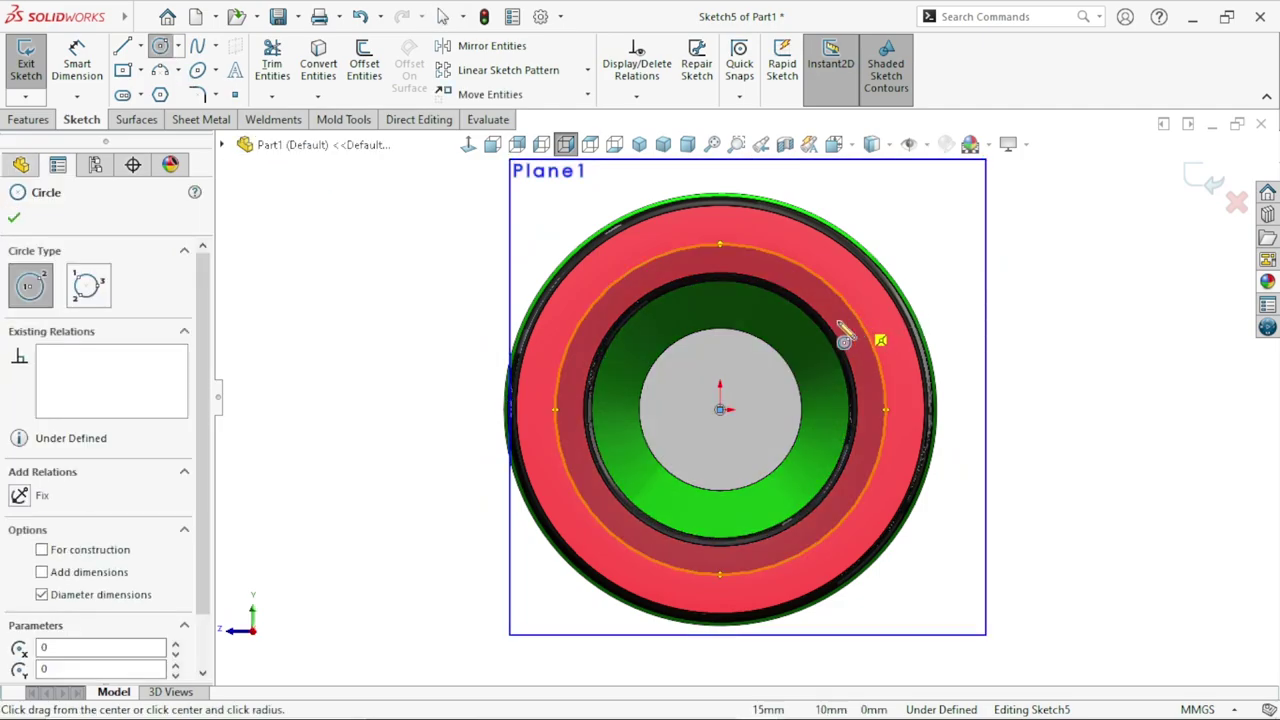
- Dimension the circle's diameter to 33 mm
click(77, 65)
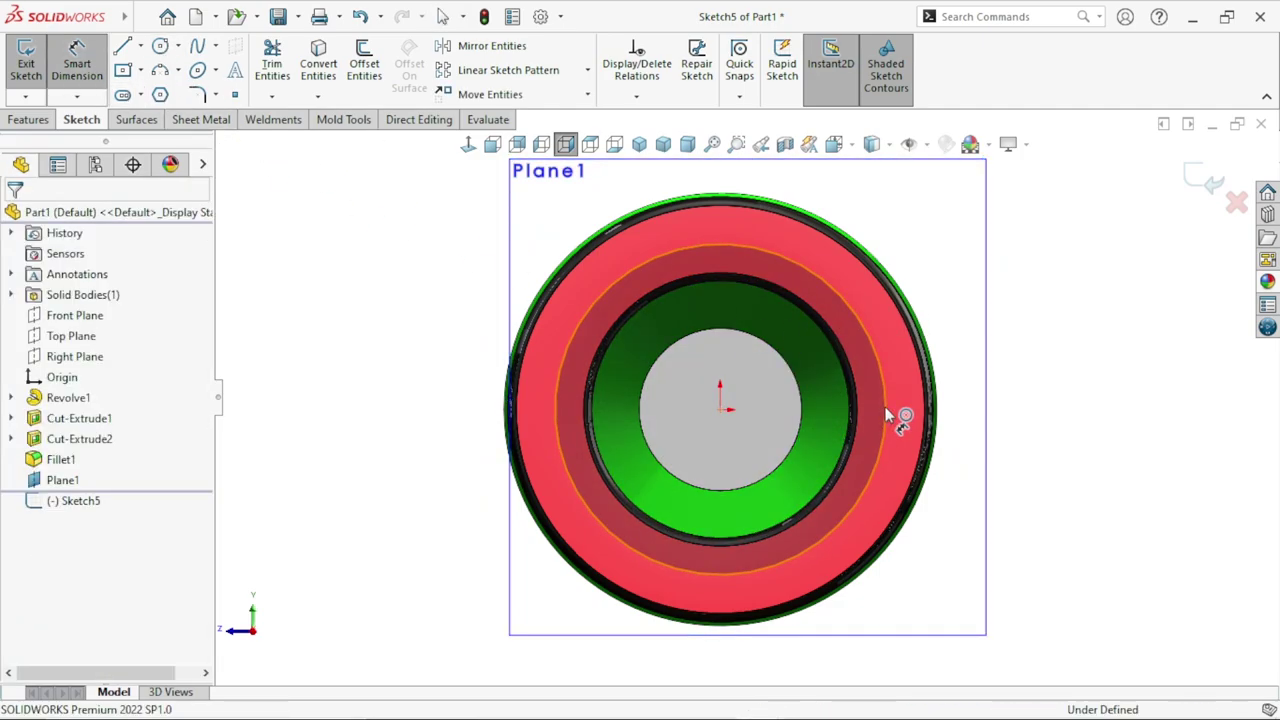
click(886, 418)
click(1044, 428)
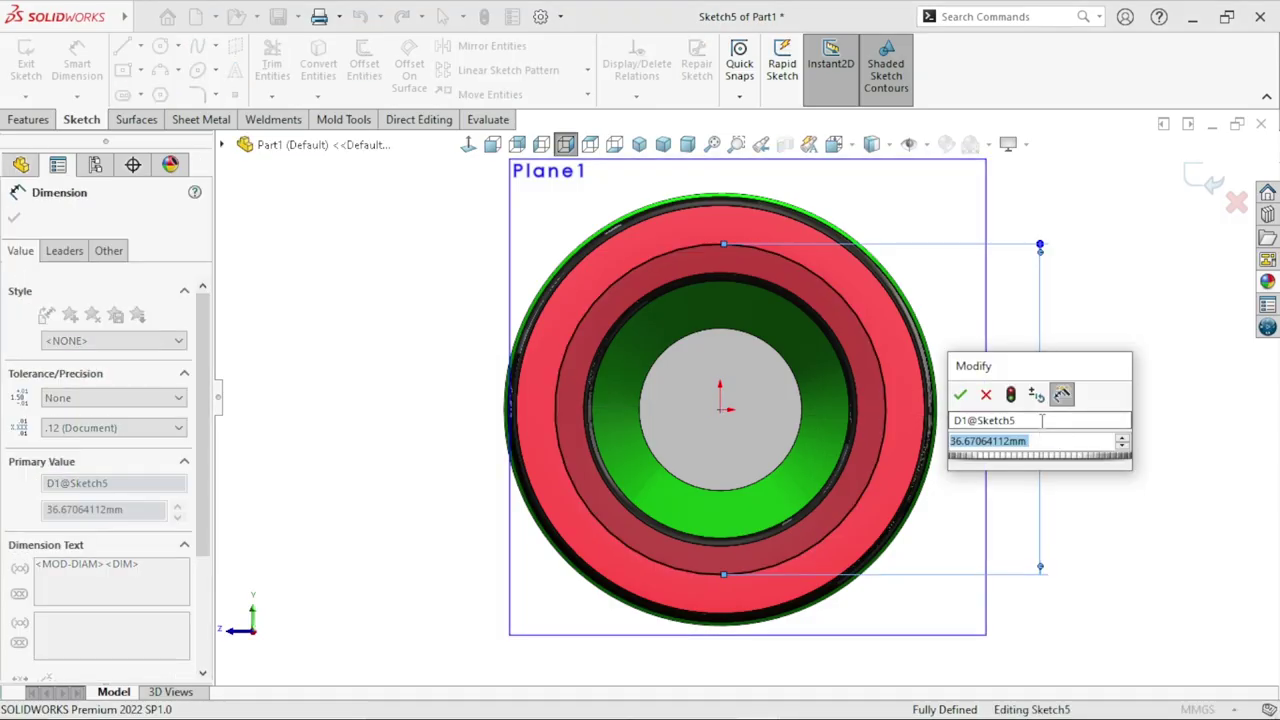
text(33)
key(Return)
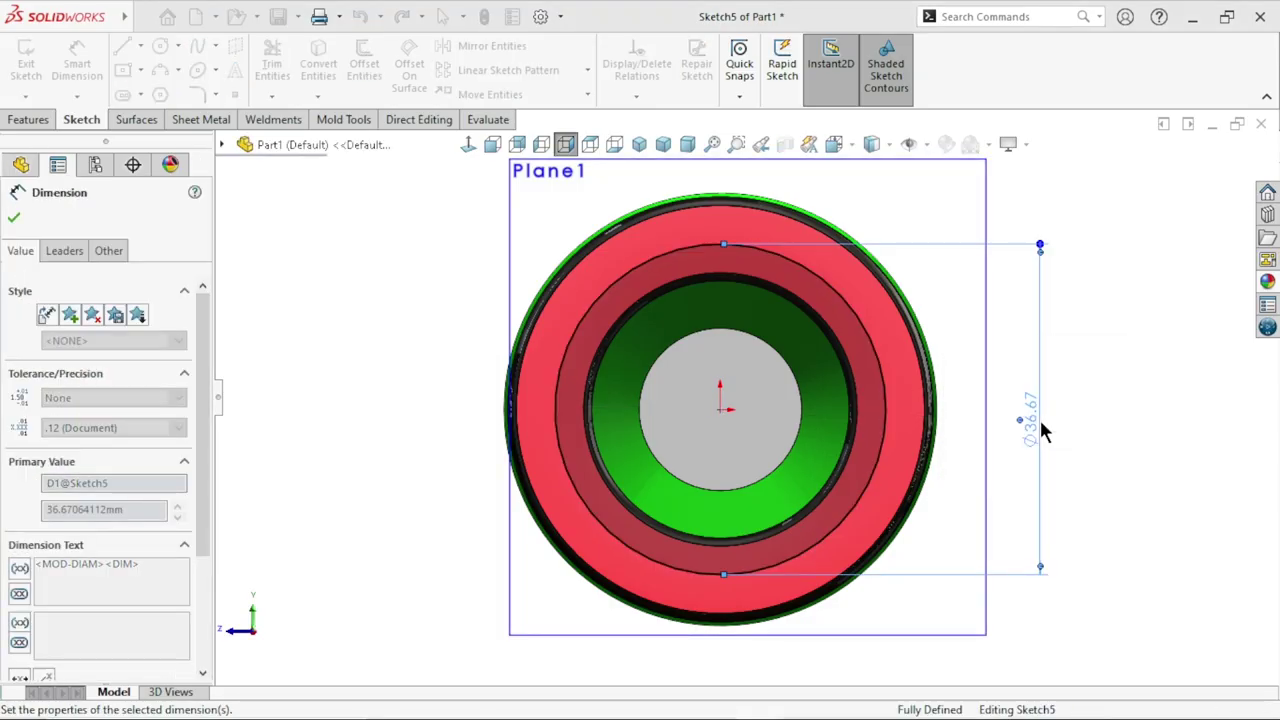
click(1186, 471)
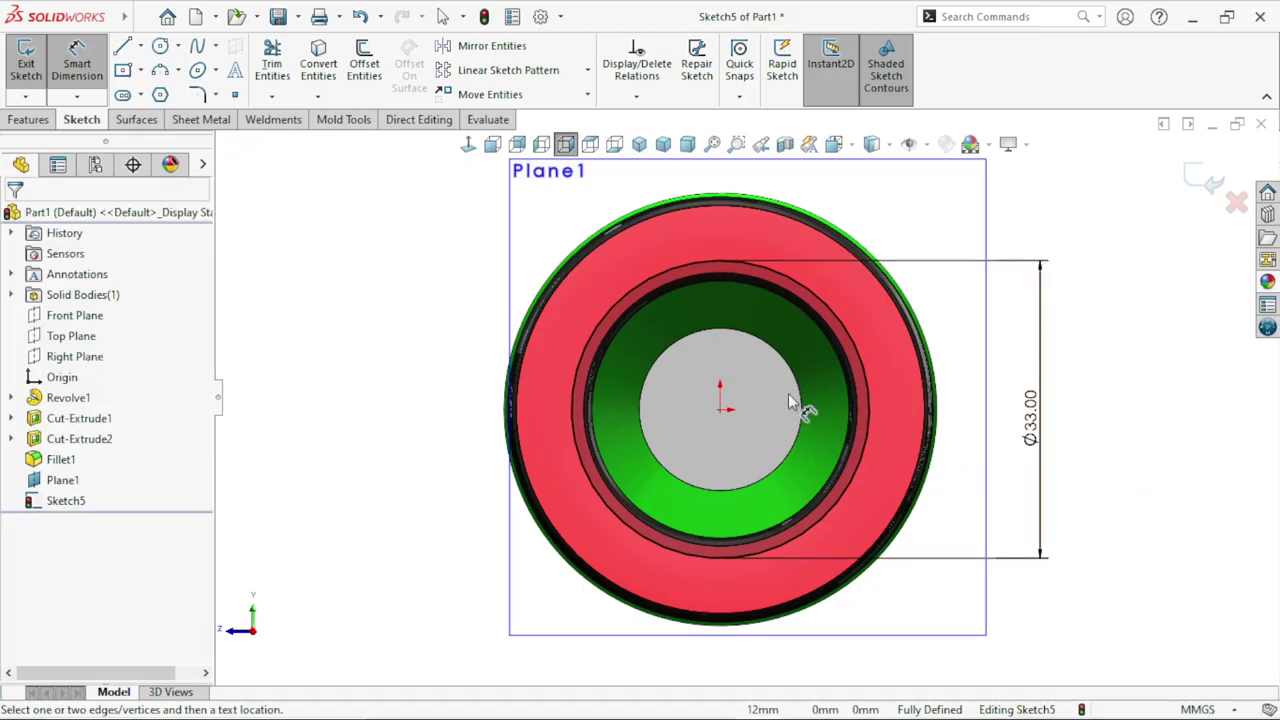
key(Escape)
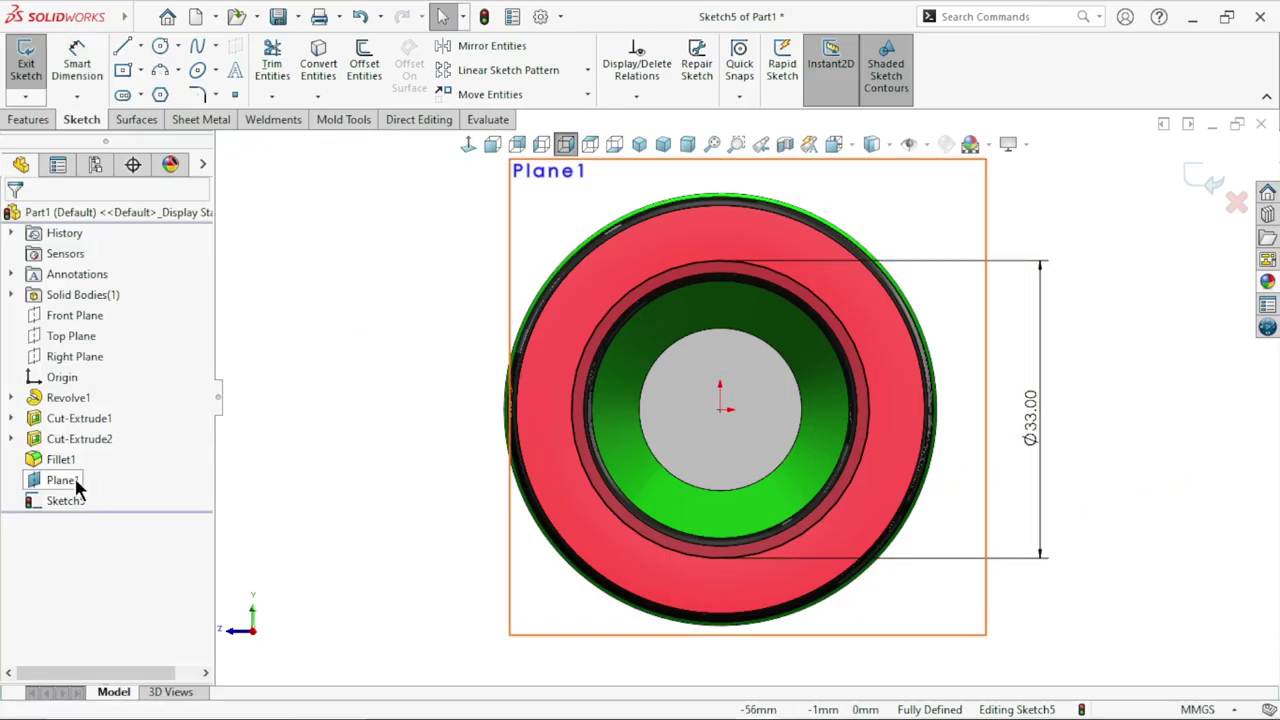
- Convert the Ø33 circle into construction geometry
click(80, 482)
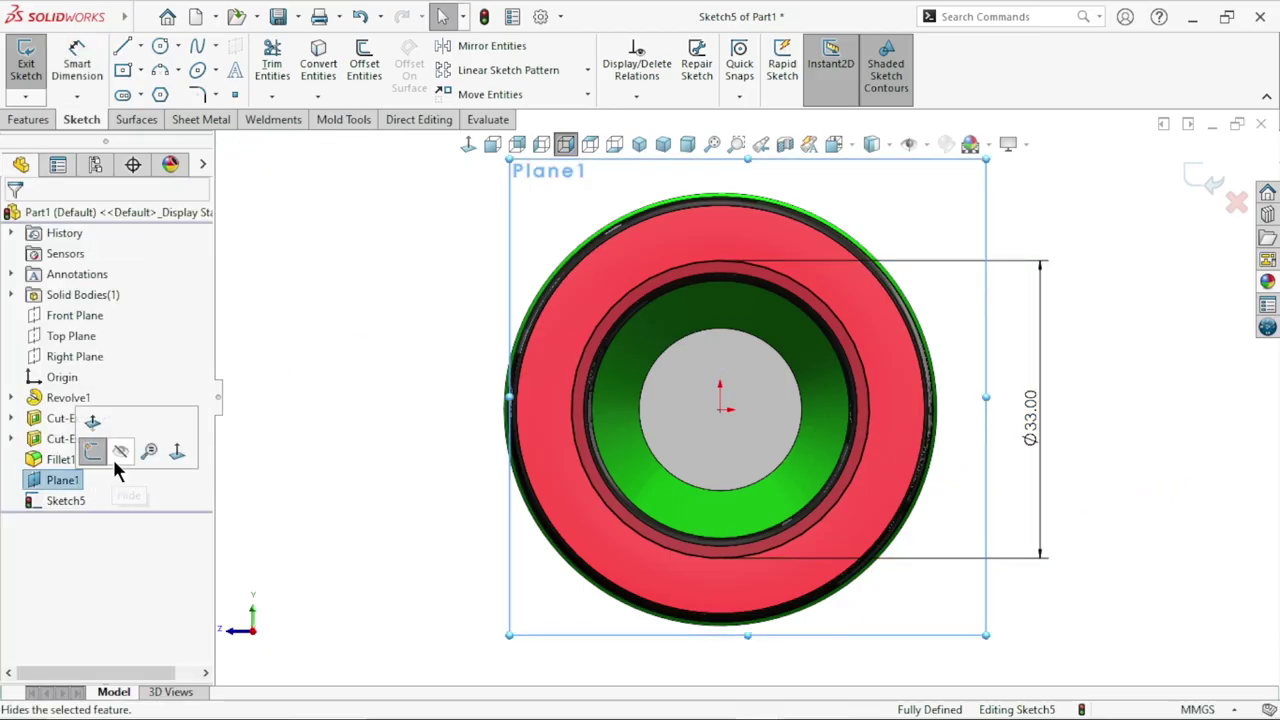
click(633, 300)
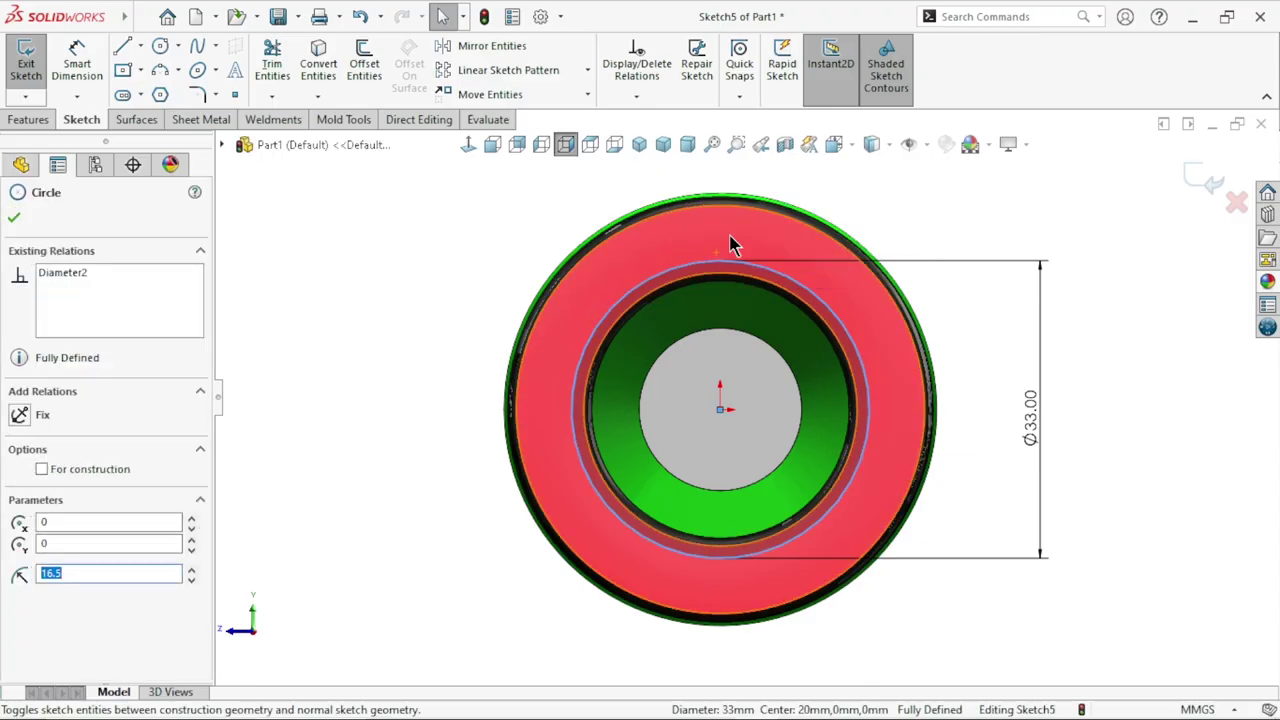
click(735, 430)
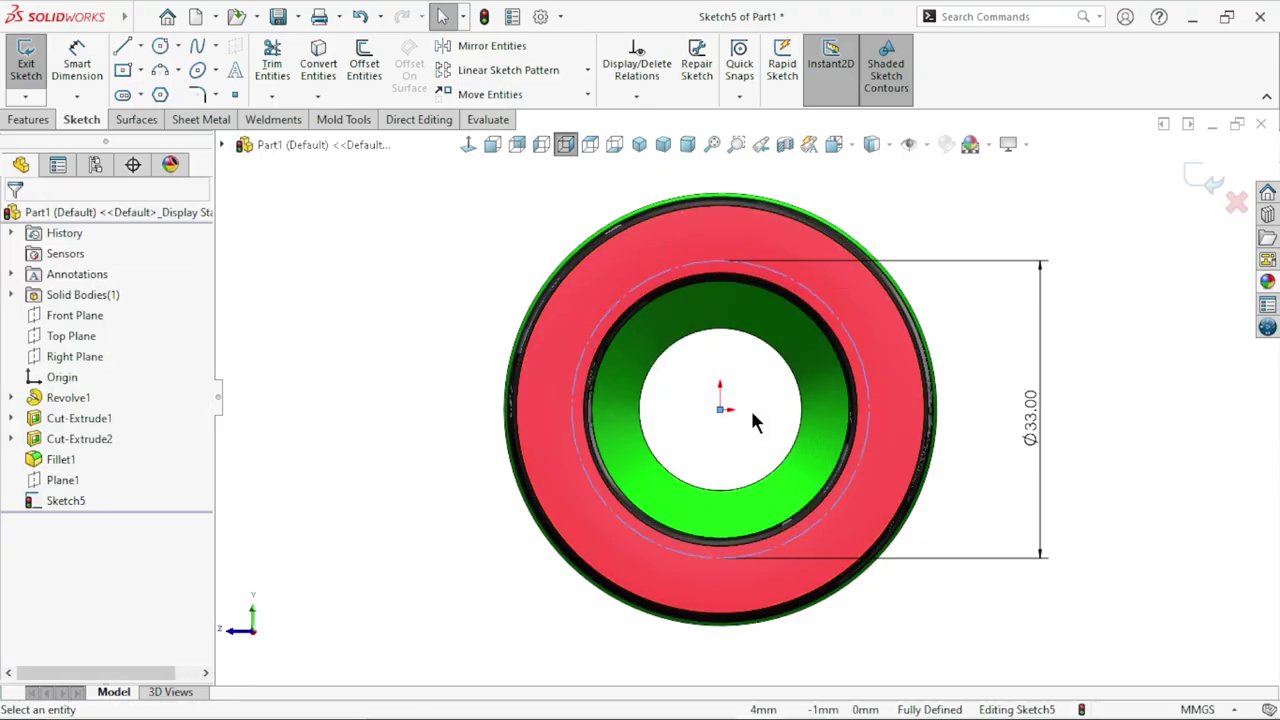
- Move the Ø33 dimension aside and add sketch text SKETTING following the construction circle
drag(1020, 410, 975, 408)
click(1030, 472)
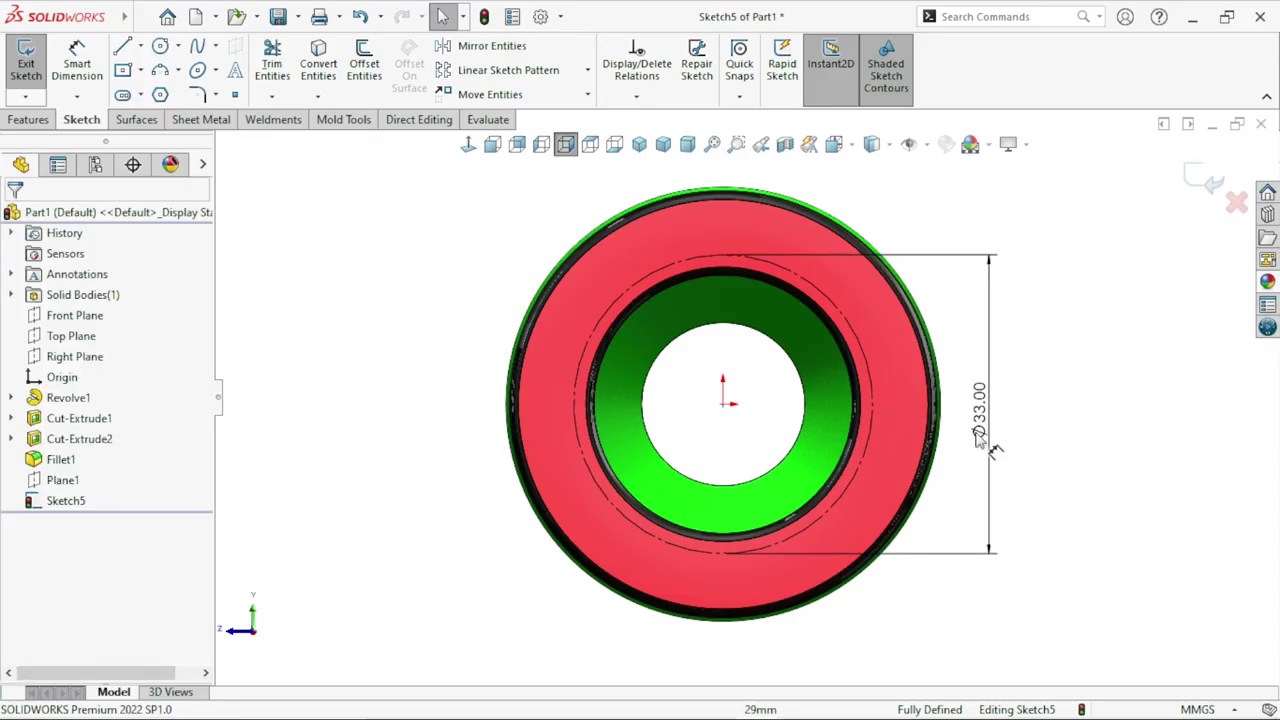
click(215, 70)
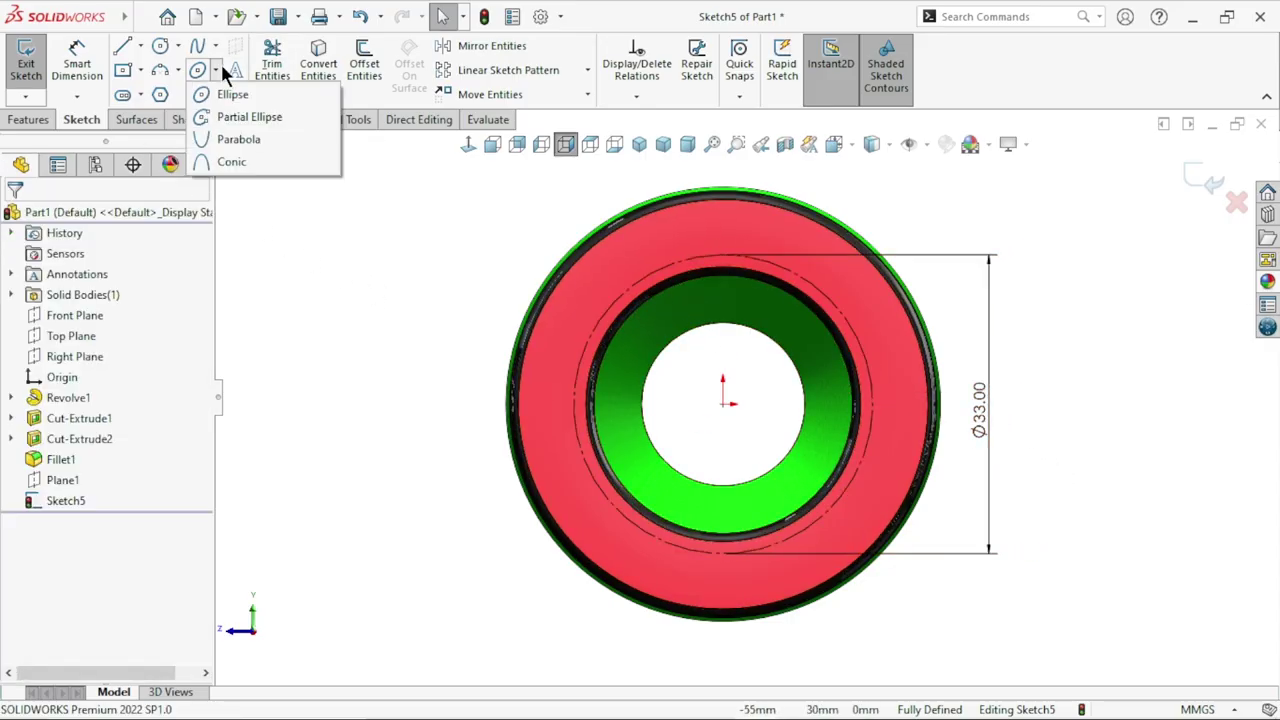
click(234, 72)
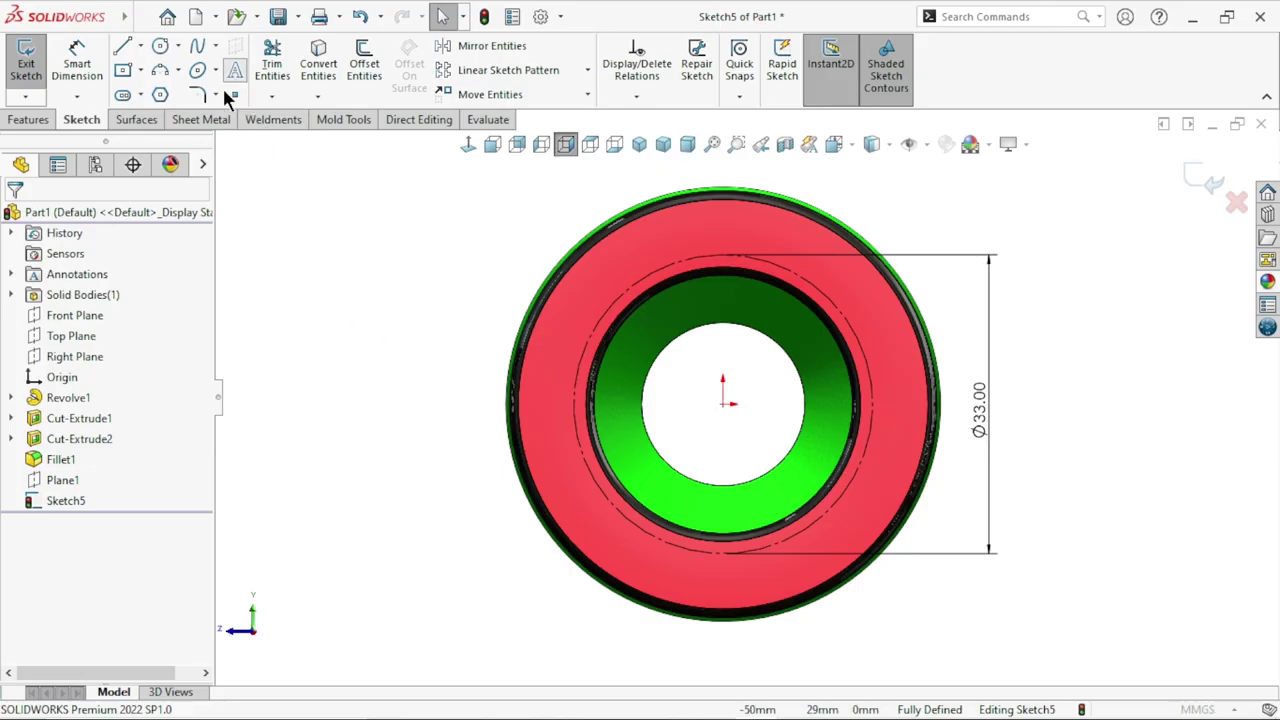
click(650, 286)
text(SKETTING)
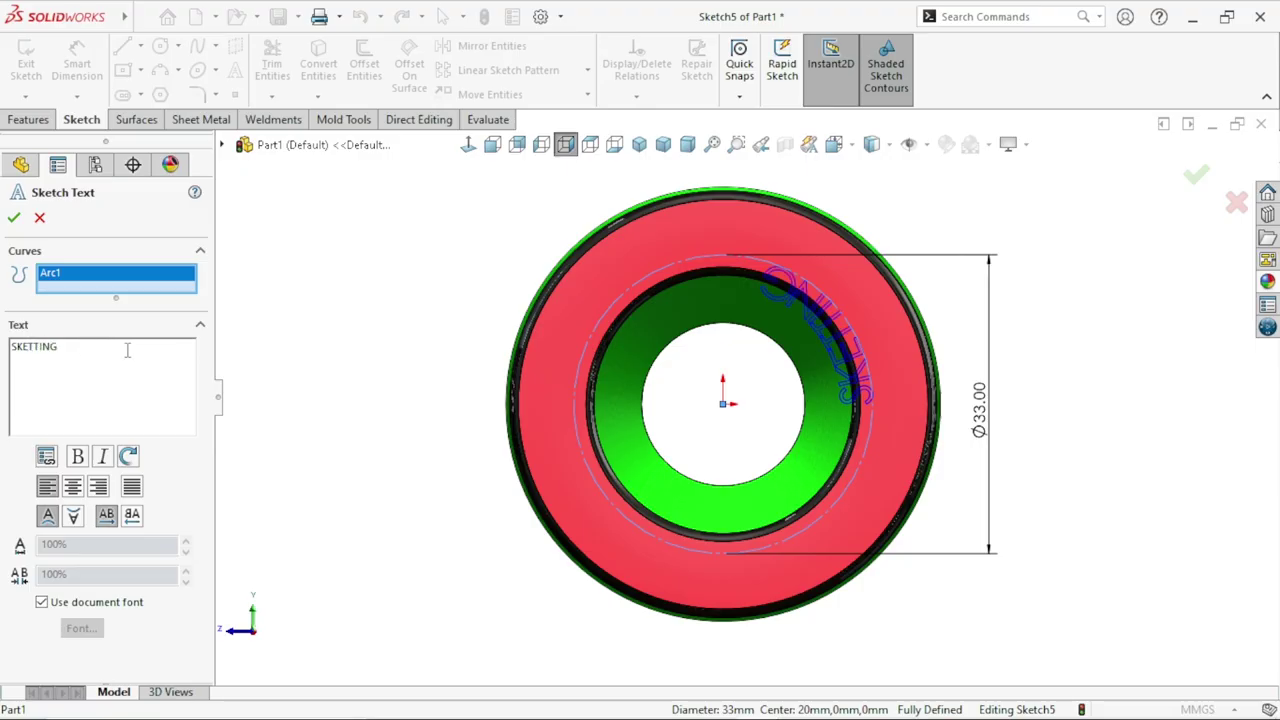
- Flip SKETTING to read correctly outside the circle and paste it into three spaced copies
click(74, 516)
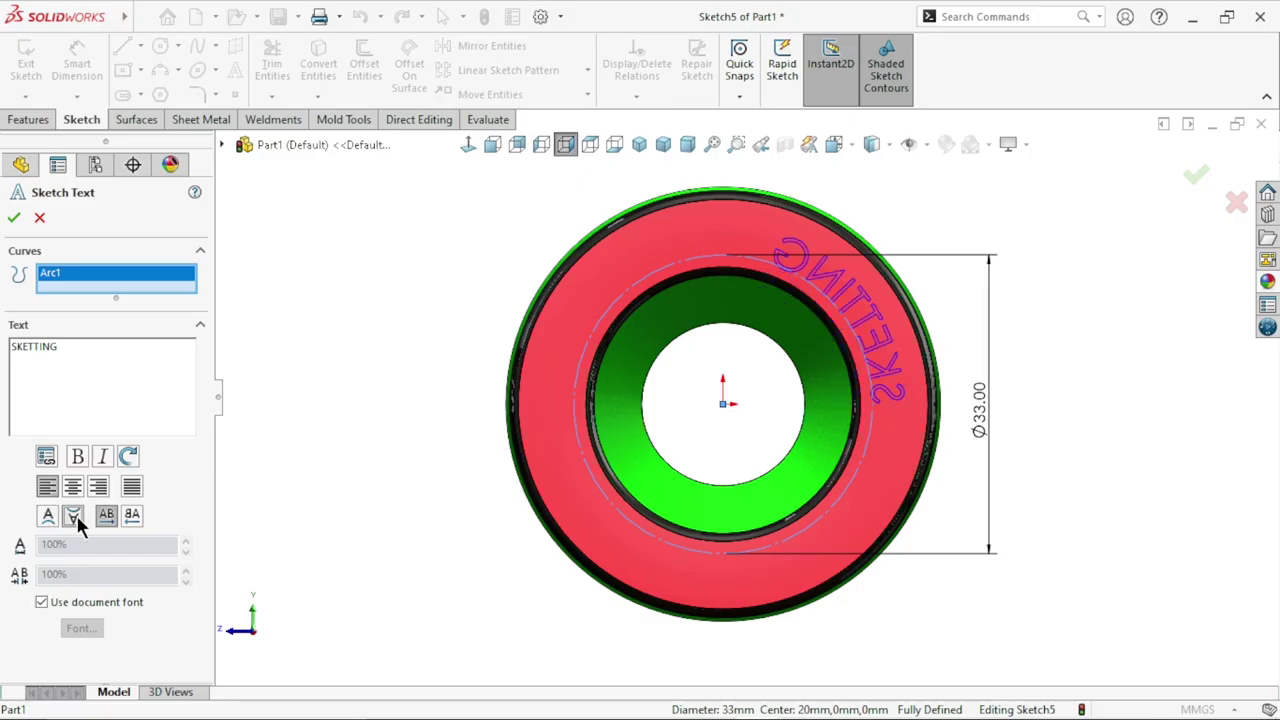
click(137, 523)
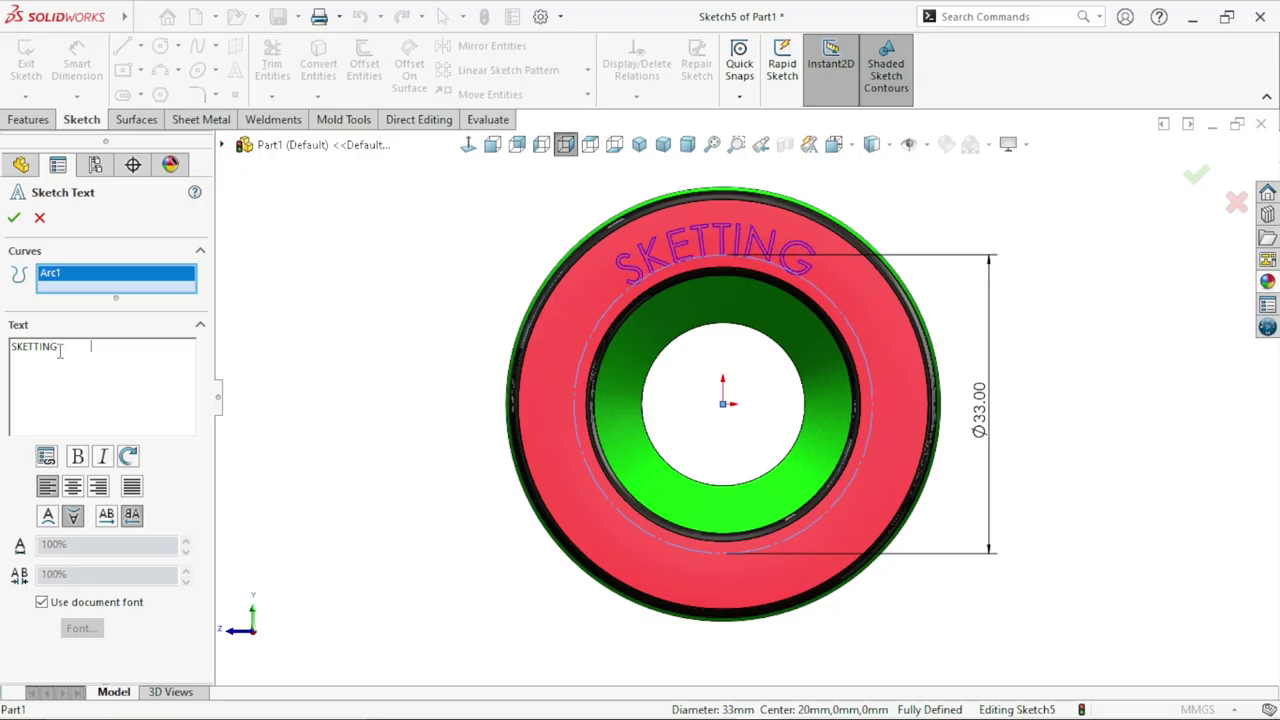
drag(58, 348, 2, 346)
key(ctrl+c)
click(144, 368)
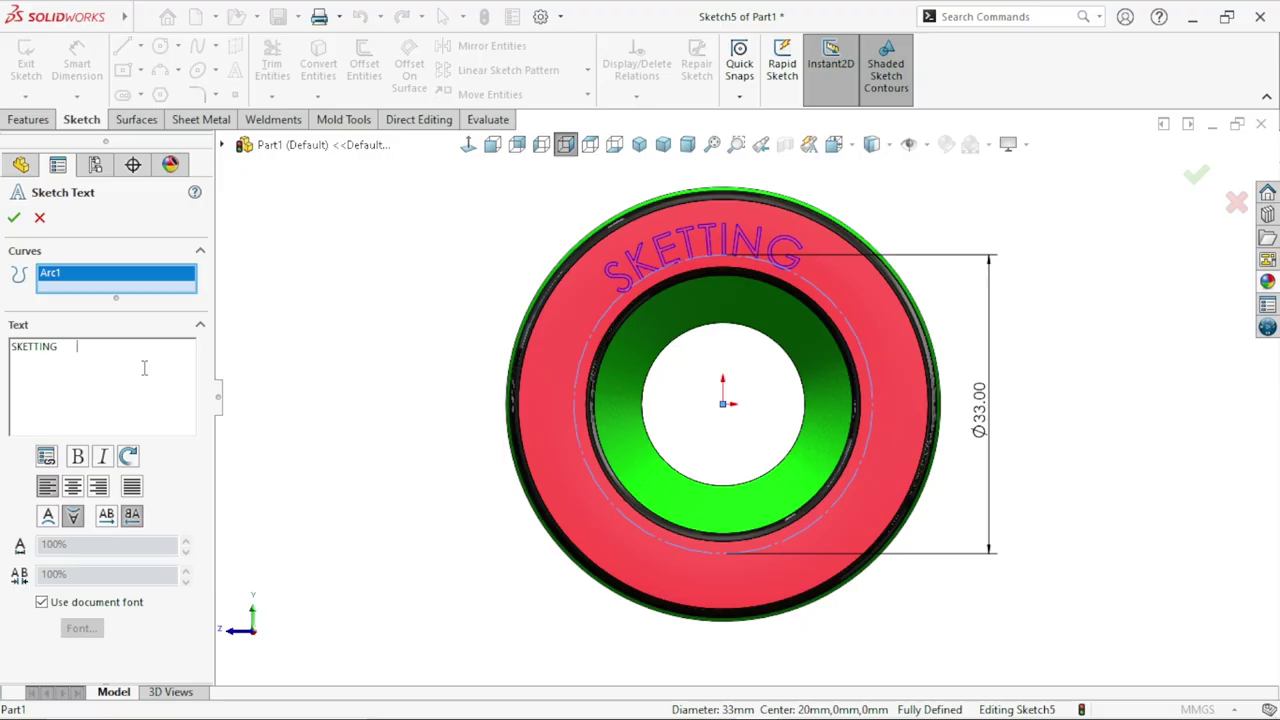
key(ctrl+v)
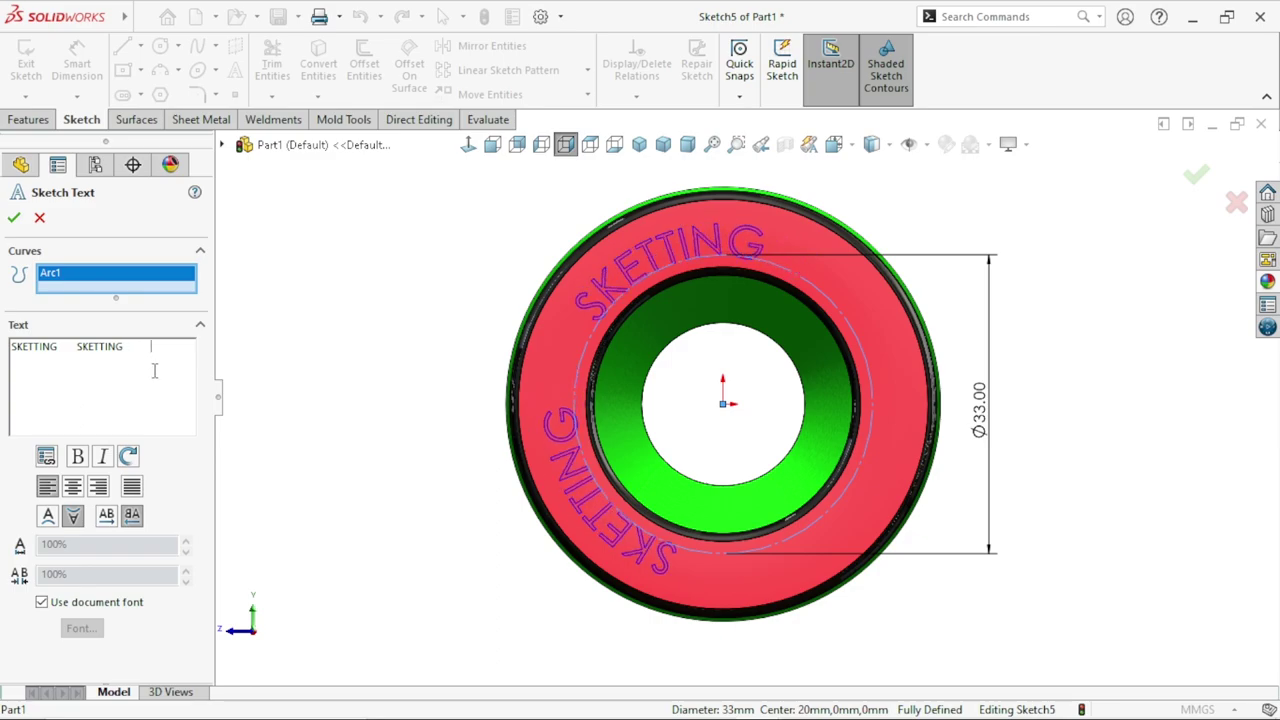
key(ctrl+v)
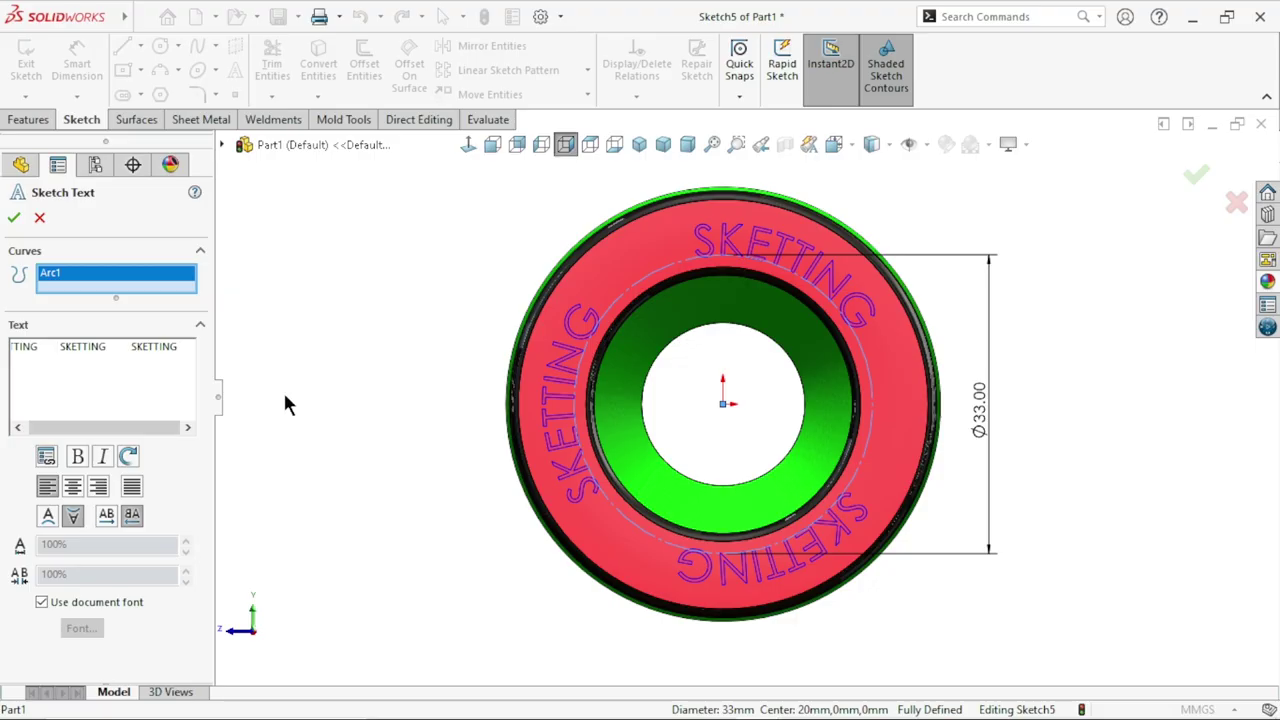
click(14, 217)
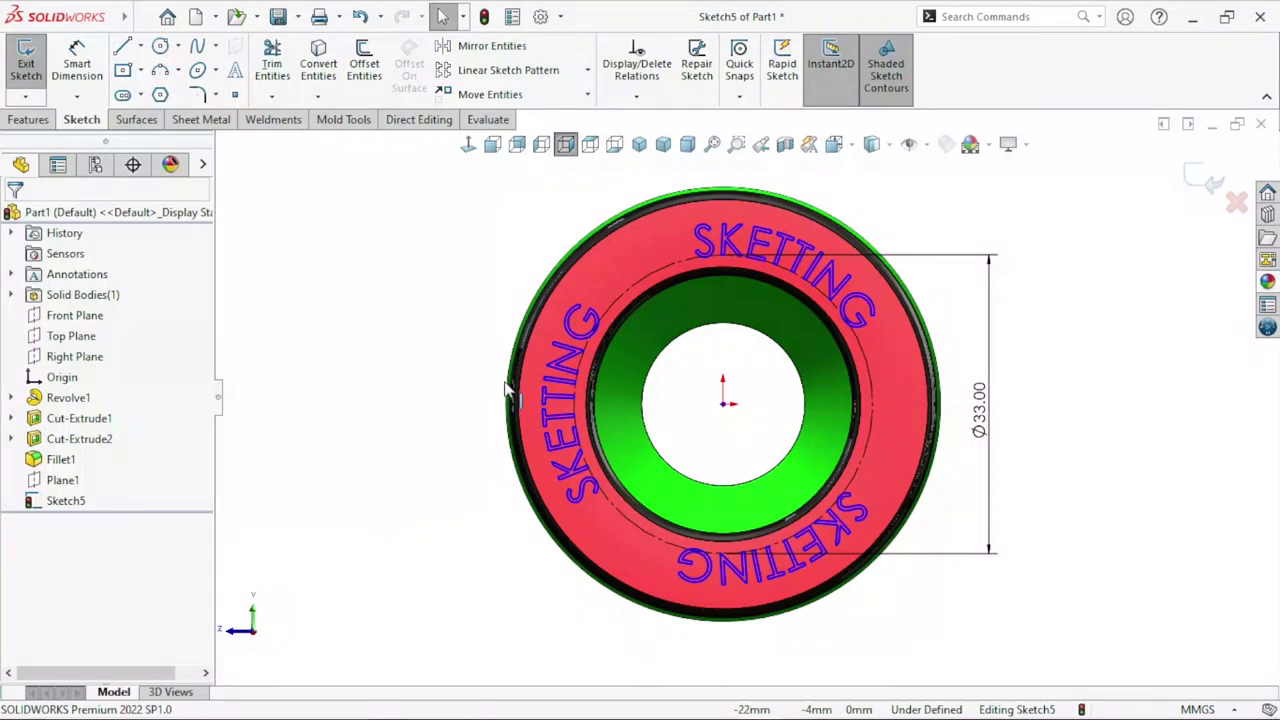
- Exit the sketch and create Split Line1, projecting the Sketch5 text onto the red front face
click(1196, 178)
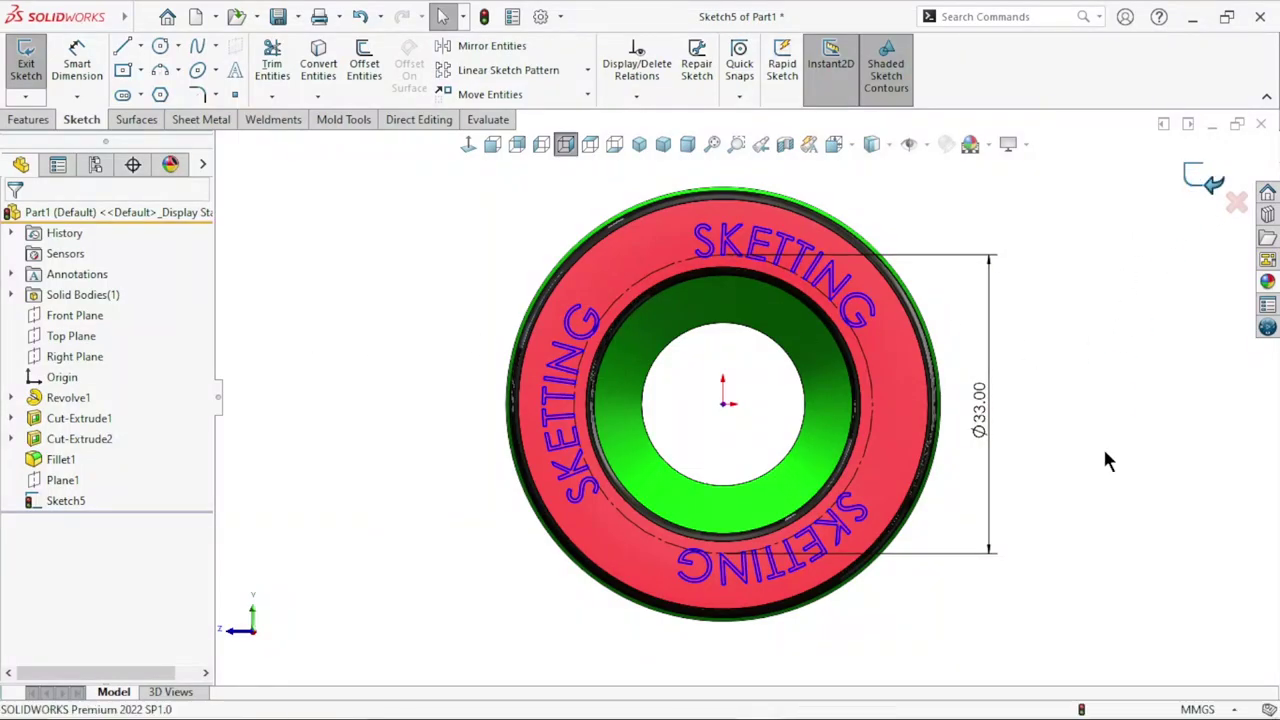
middle_drag(1020, 540, 980, 422)
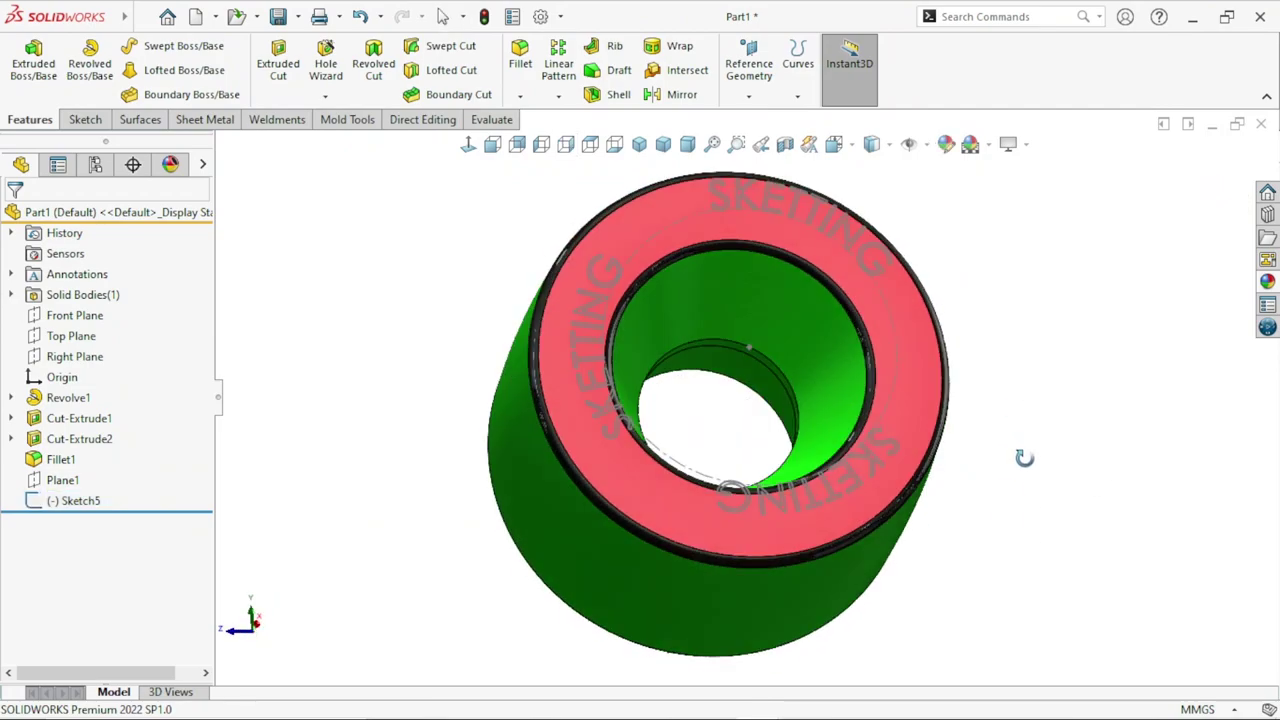
scroll(771, 358, down, 3)
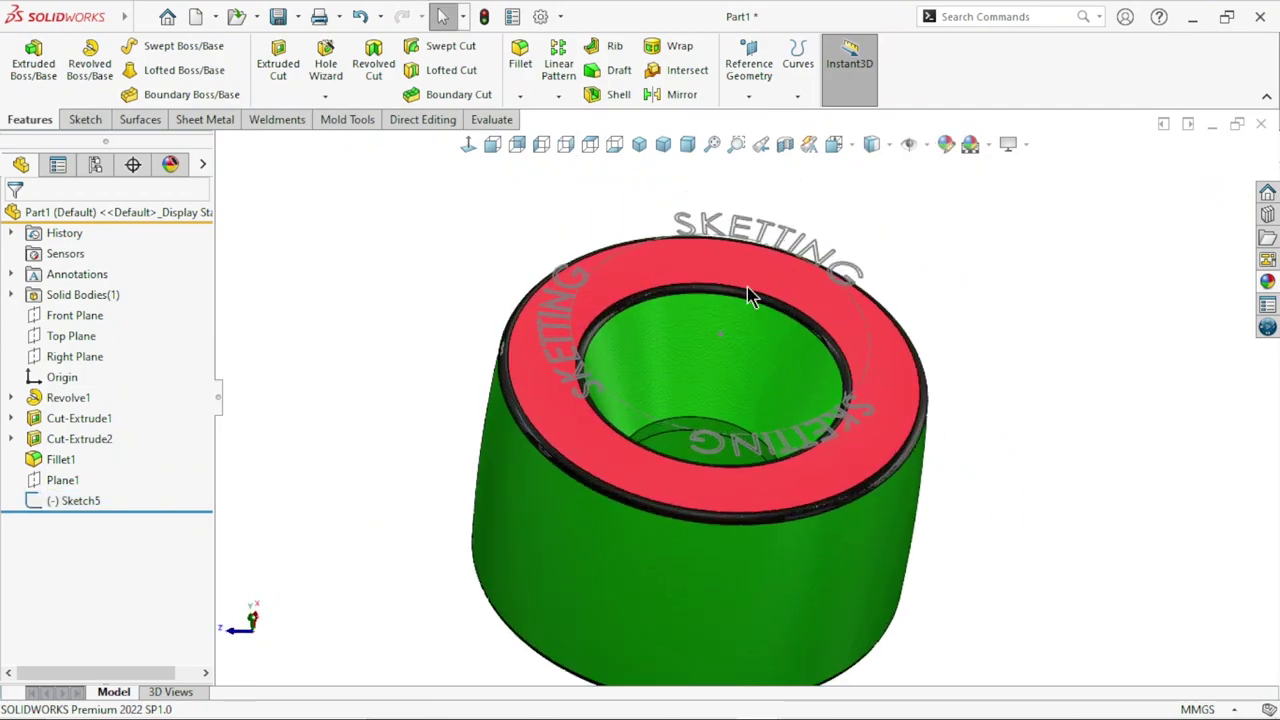
middle_drag(1044, 352, 953, 415)
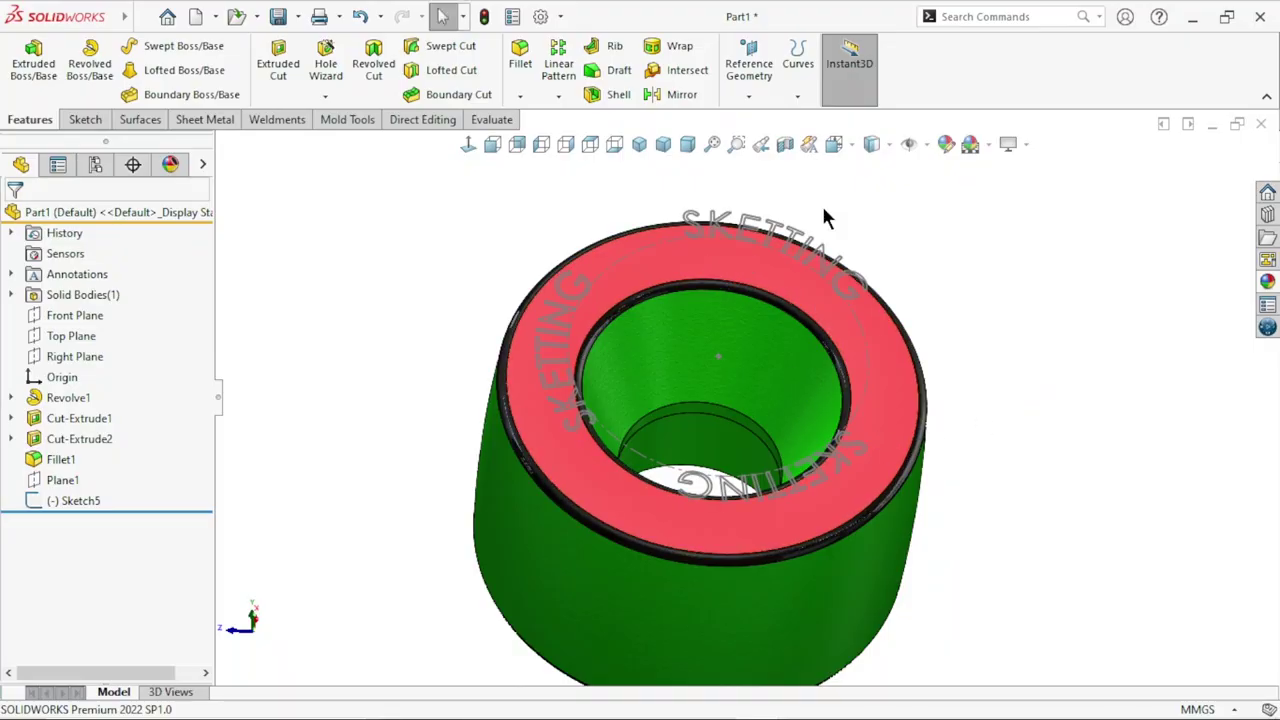
click(797, 95)
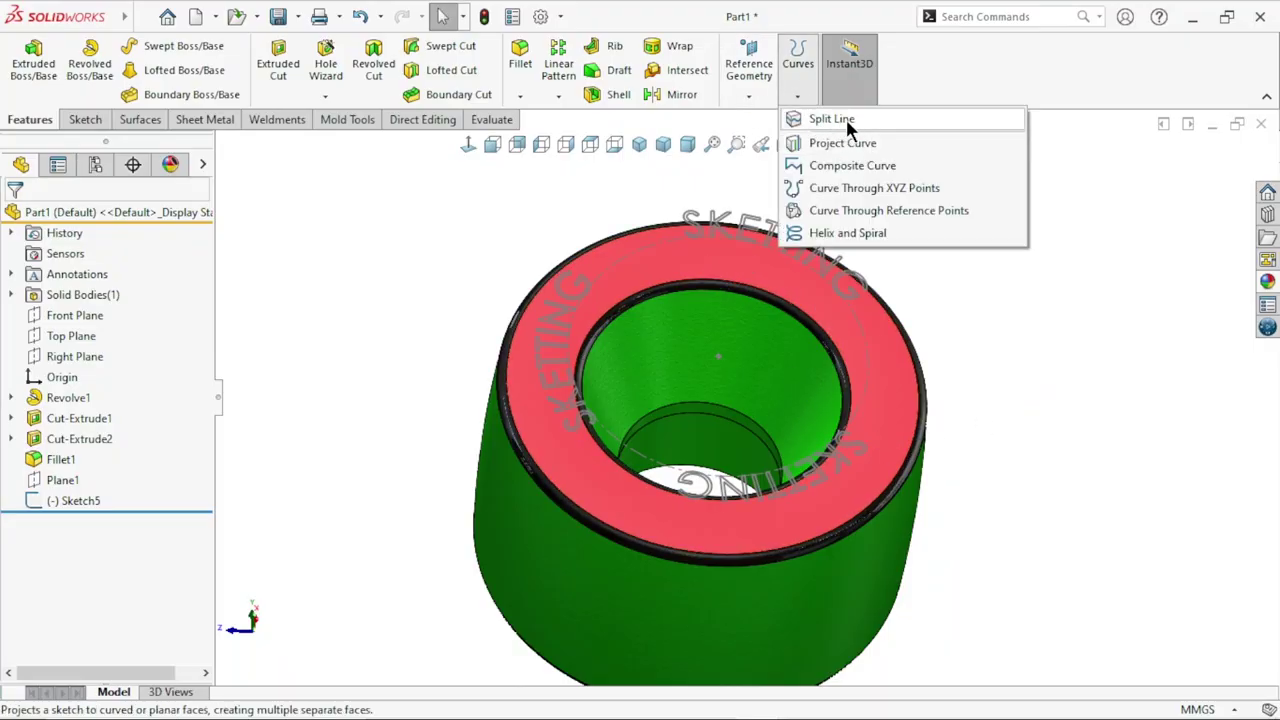
click(831, 119)
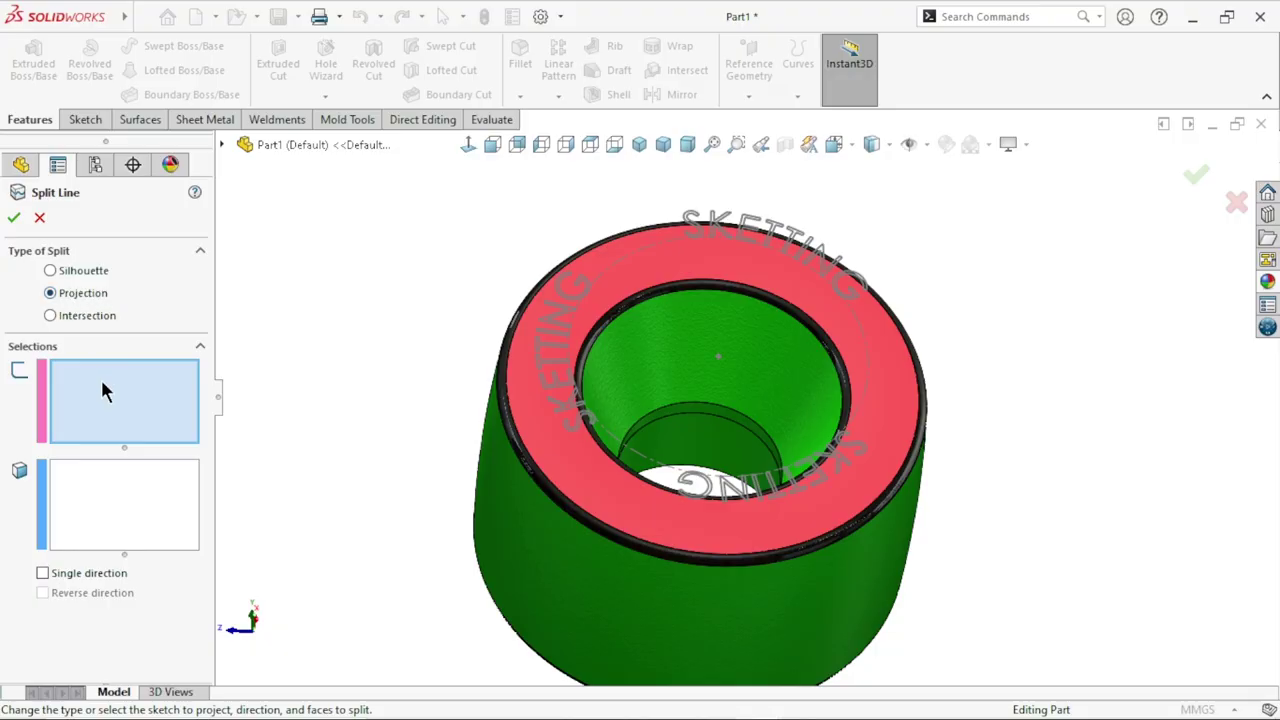
click(748, 230)
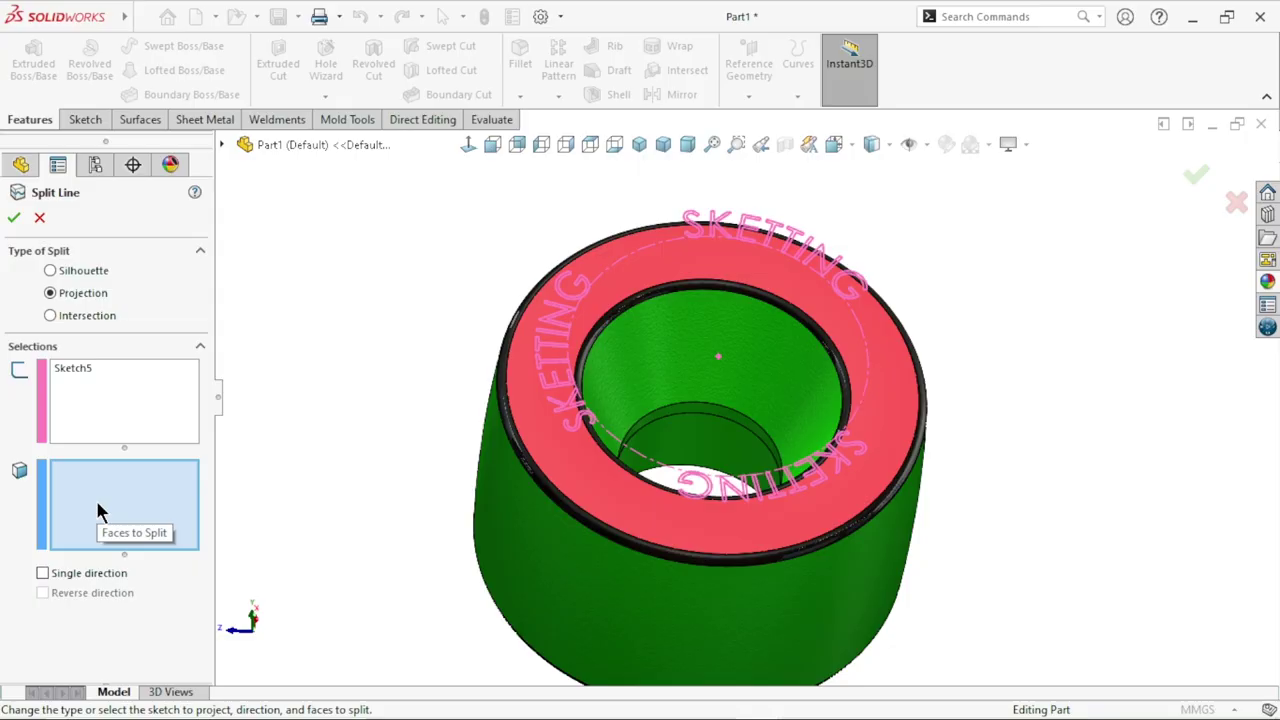
click(562, 460)
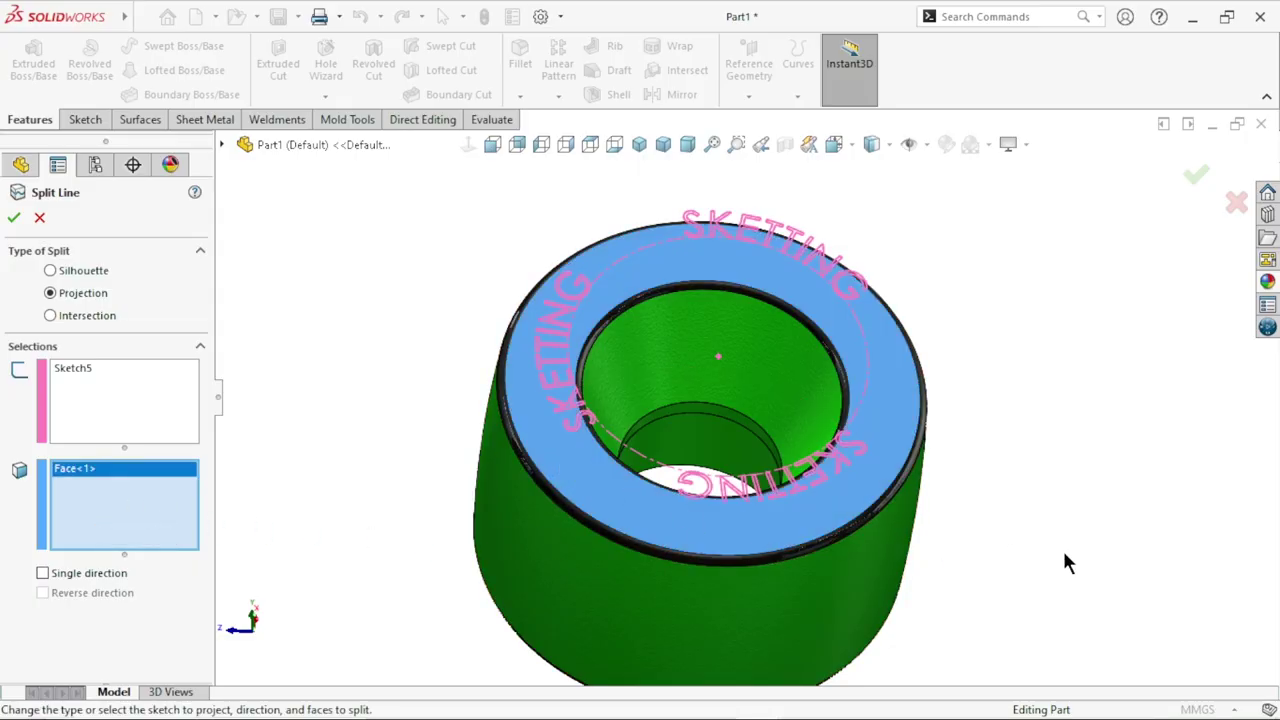
click(14, 217)
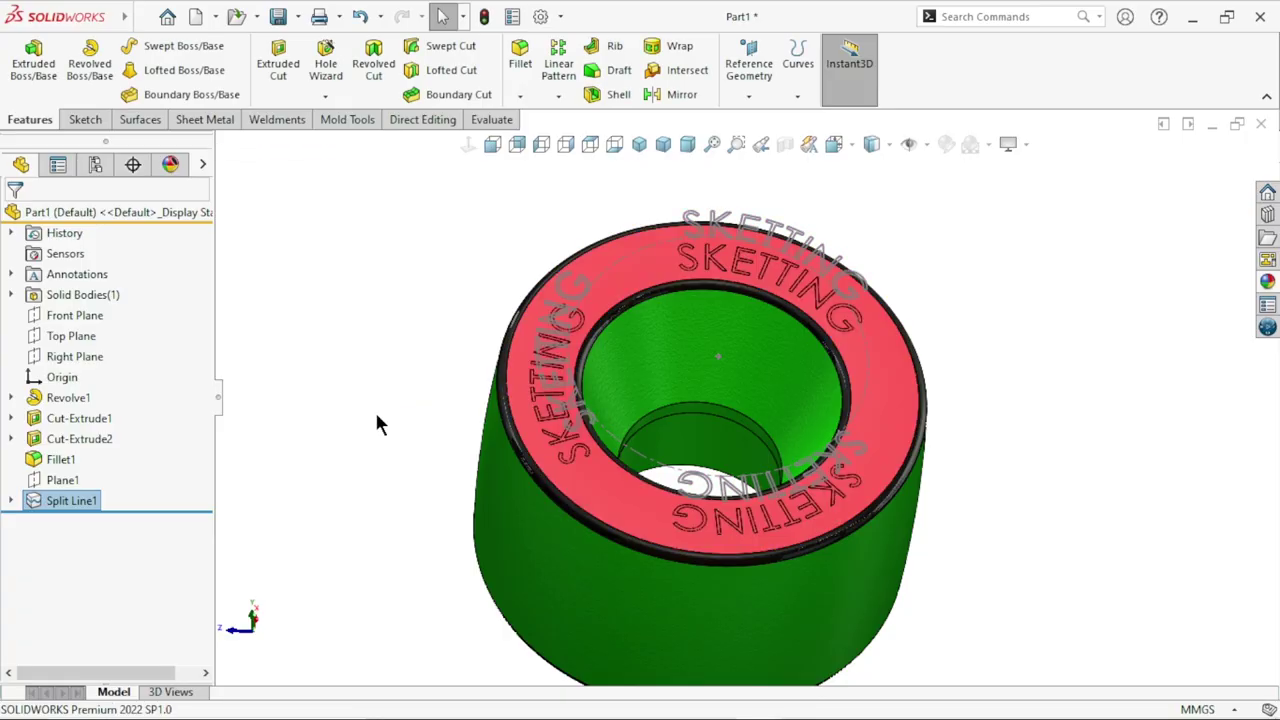
- Give Split Line1's SKETTING lettering a black appearance and check it from a new angle
click(378, 412)
mouse_move(386, 471)
middle_down()
mouse_move(738, 510)
mouse_move(931, 429)
middle_up()
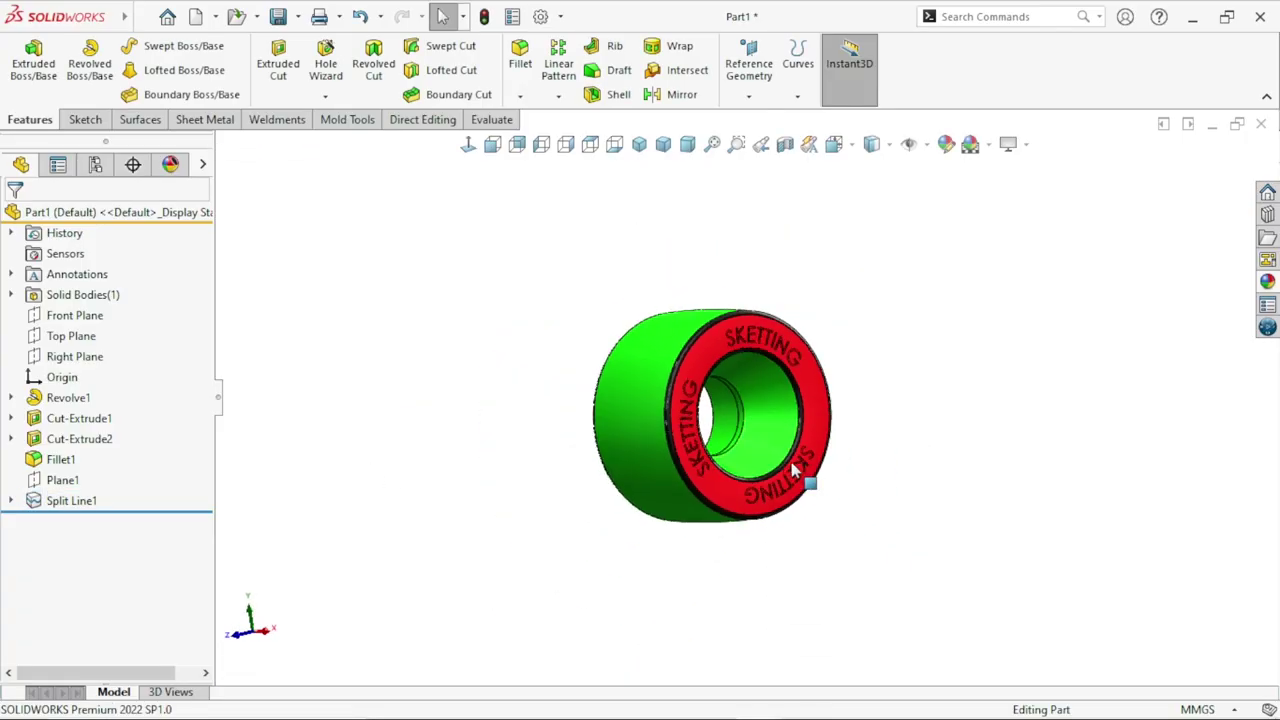
click(86, 501)
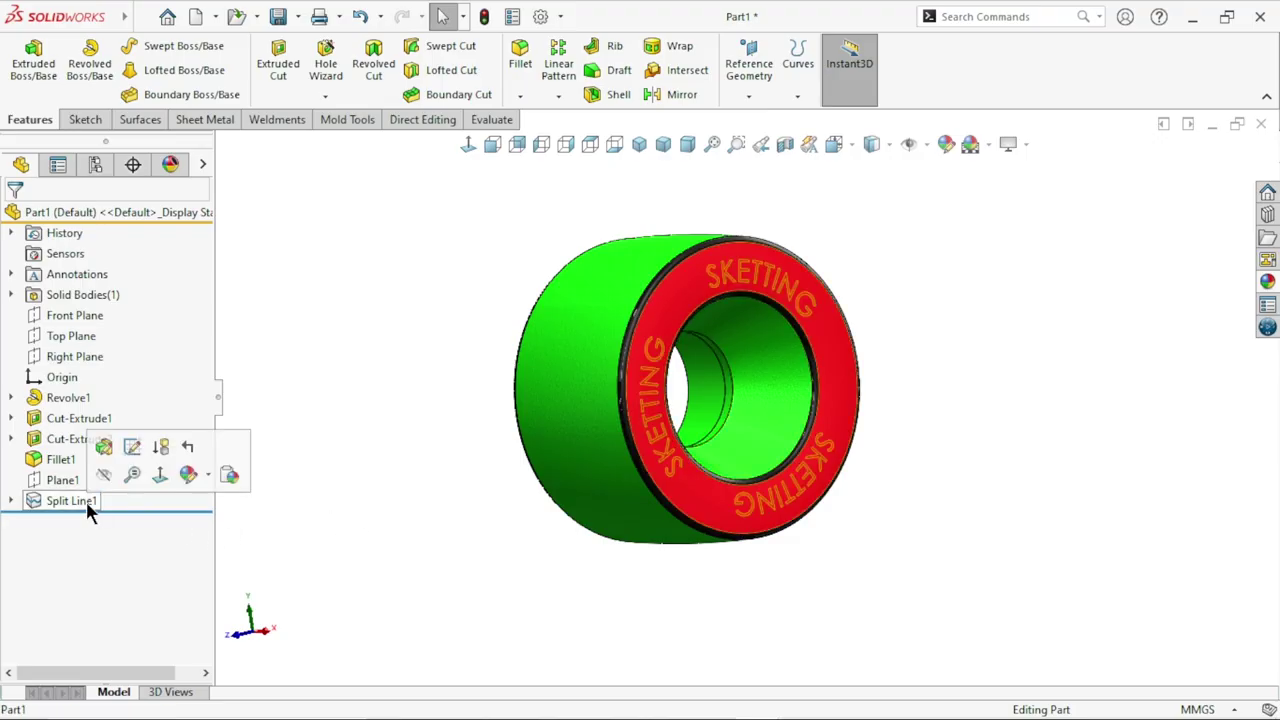
click(945, 145)
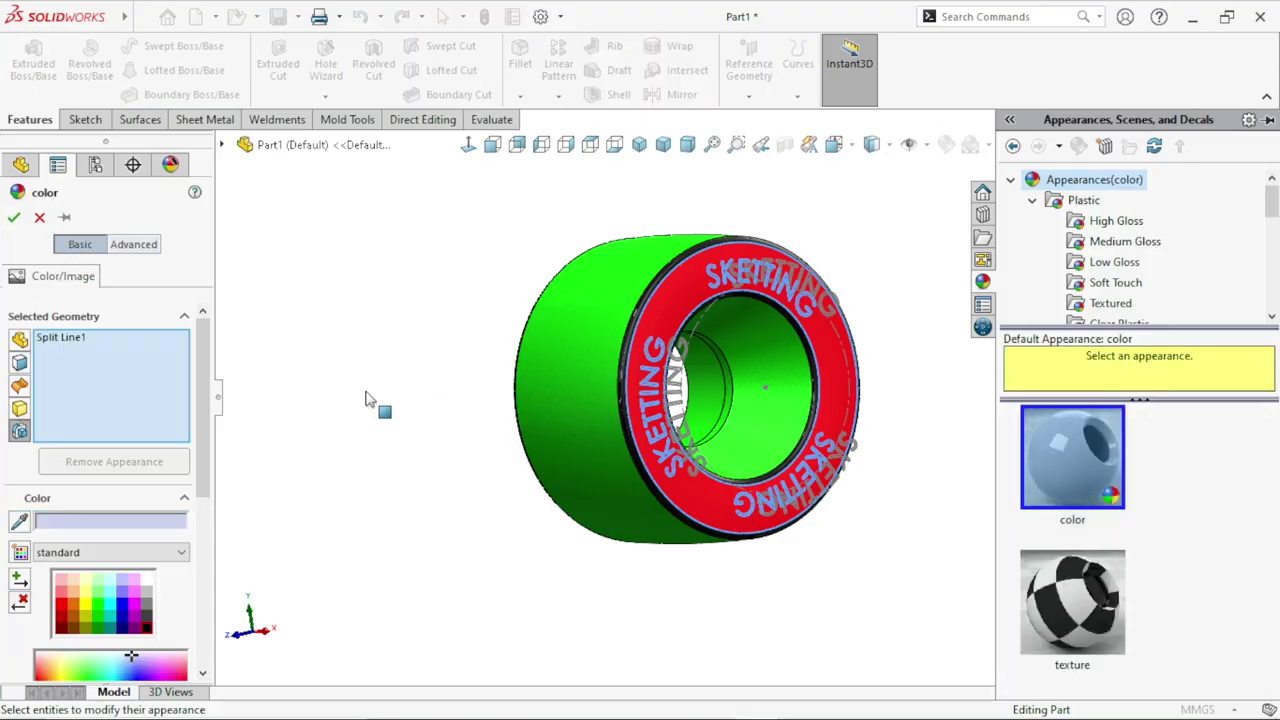
click(147, 628)
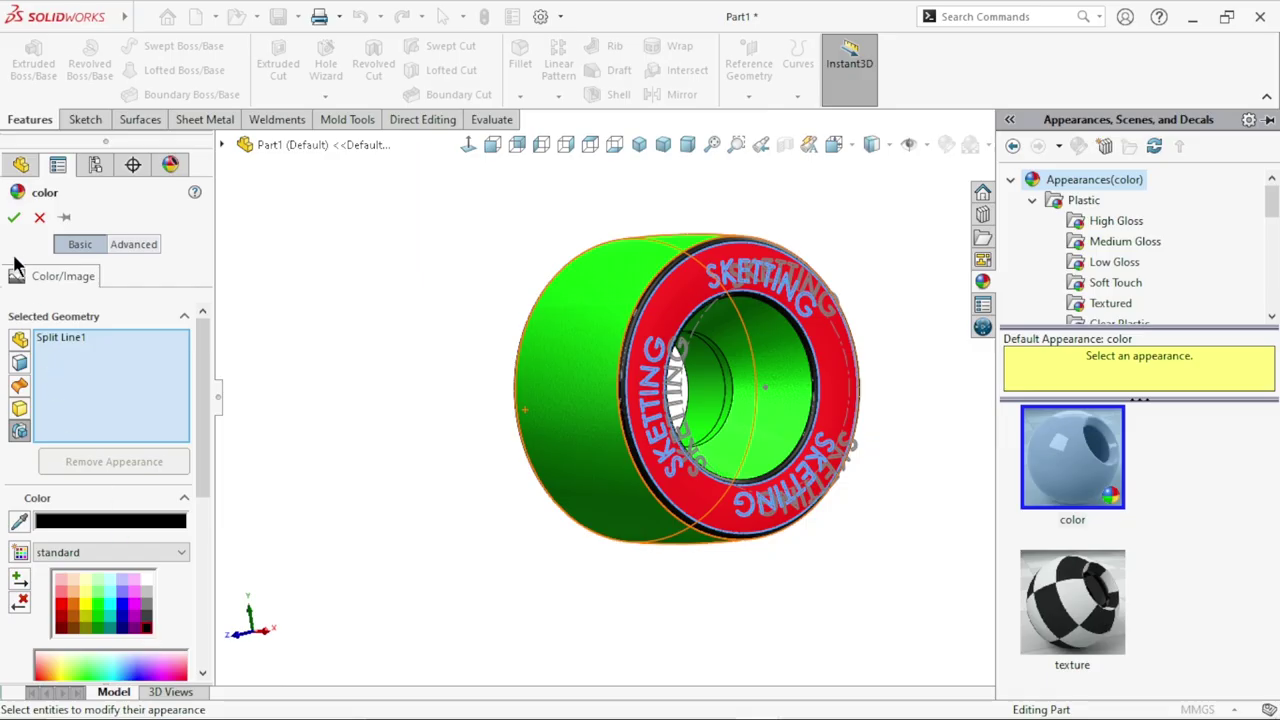
click(13, 217)
mouse_move(409, 452)
middle_down()
mouse_move(729, 449)
mouse_move(749, 377)
mouse_move(777, 471)
mouse_move(648, 361)
mouse_move(766, 466)
mouse_move(740, 386)
middle_up()
scroll(663, 437, down, 3)
scroll(680, 355, down, 5)
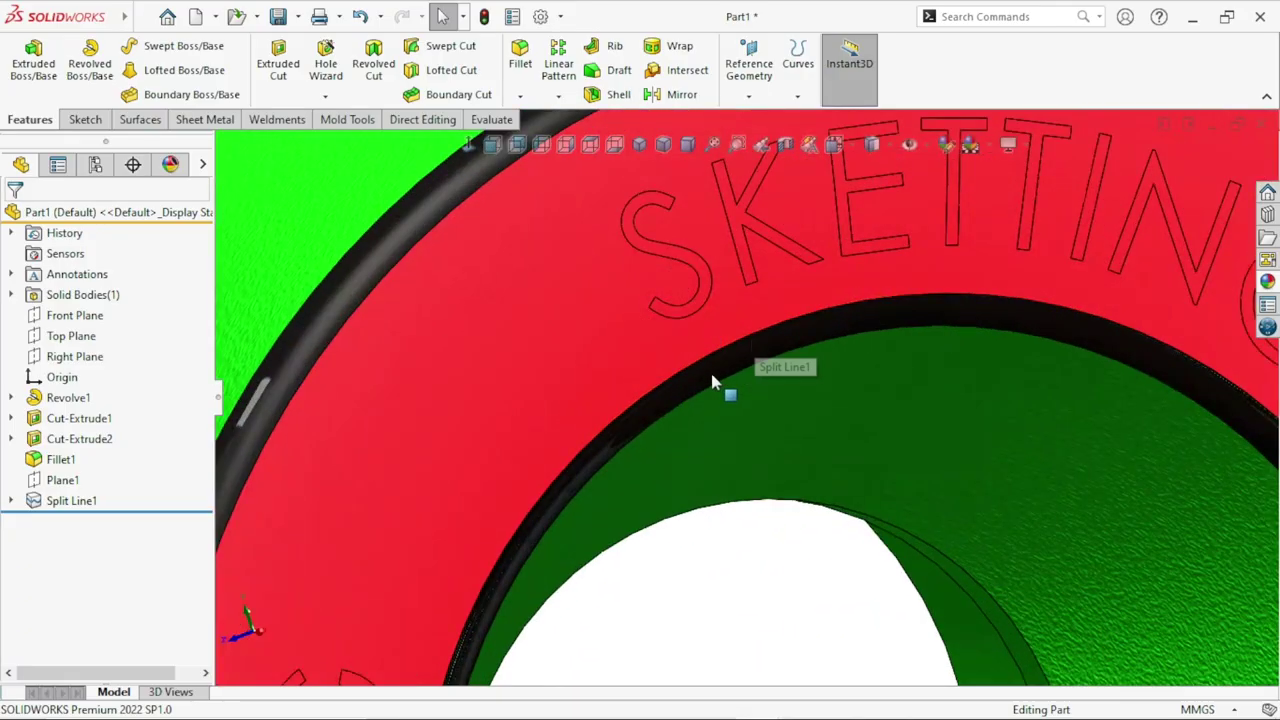
scroll(720, 385, up, 2)
scroll(826, 388, up, 2)
scroll(770, 394, down, 3)
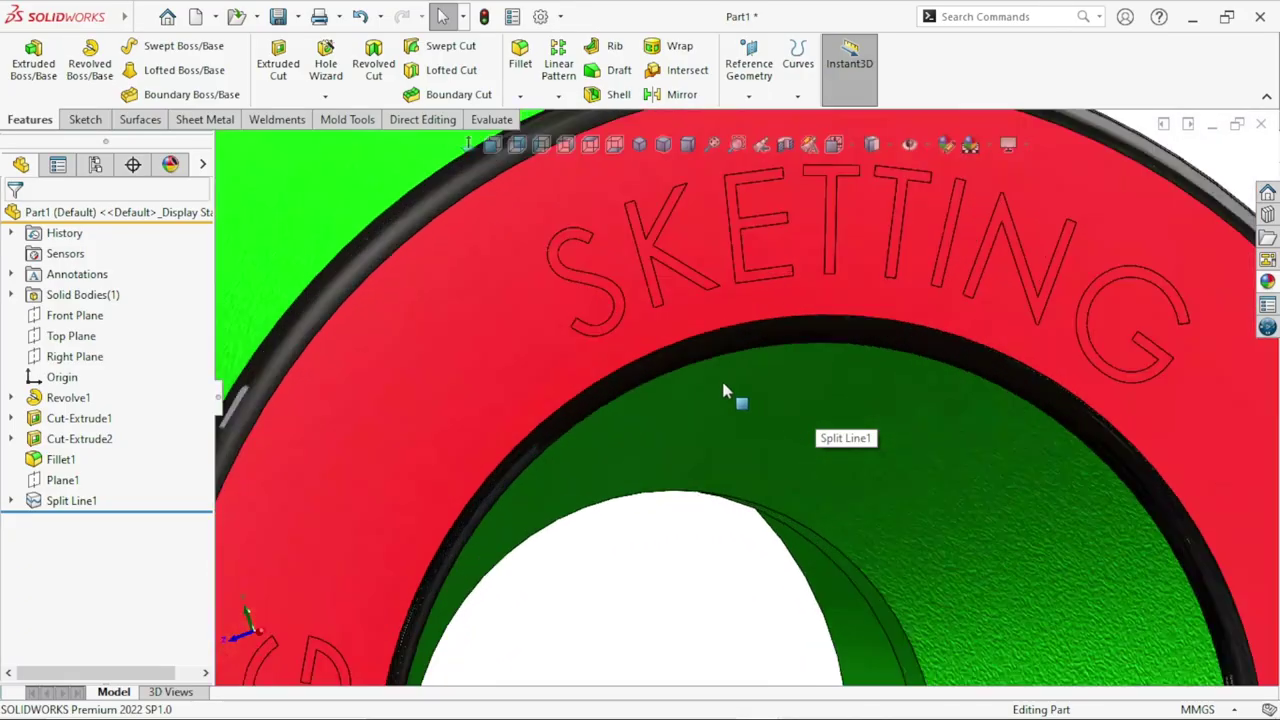
click(608, 300)
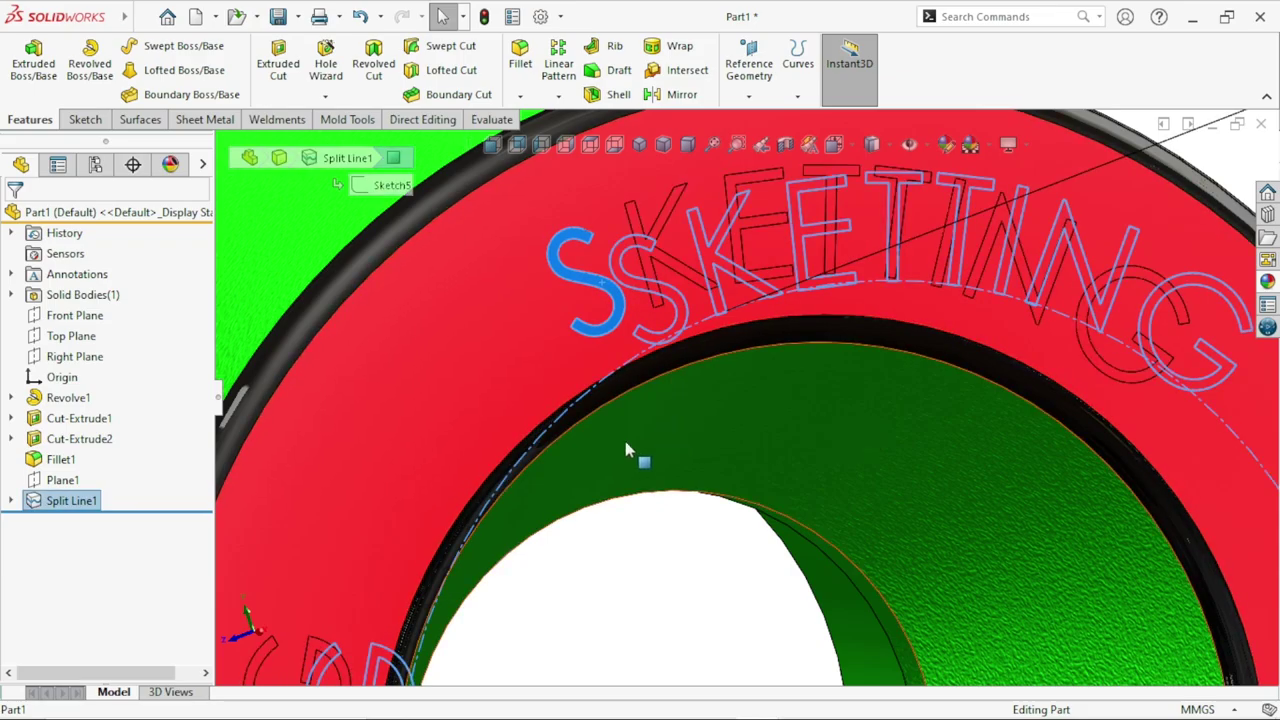
scroll(700, 445, up, 4)
scroll(730, 465, down, 2)
scroll(780, 505, up, 2)
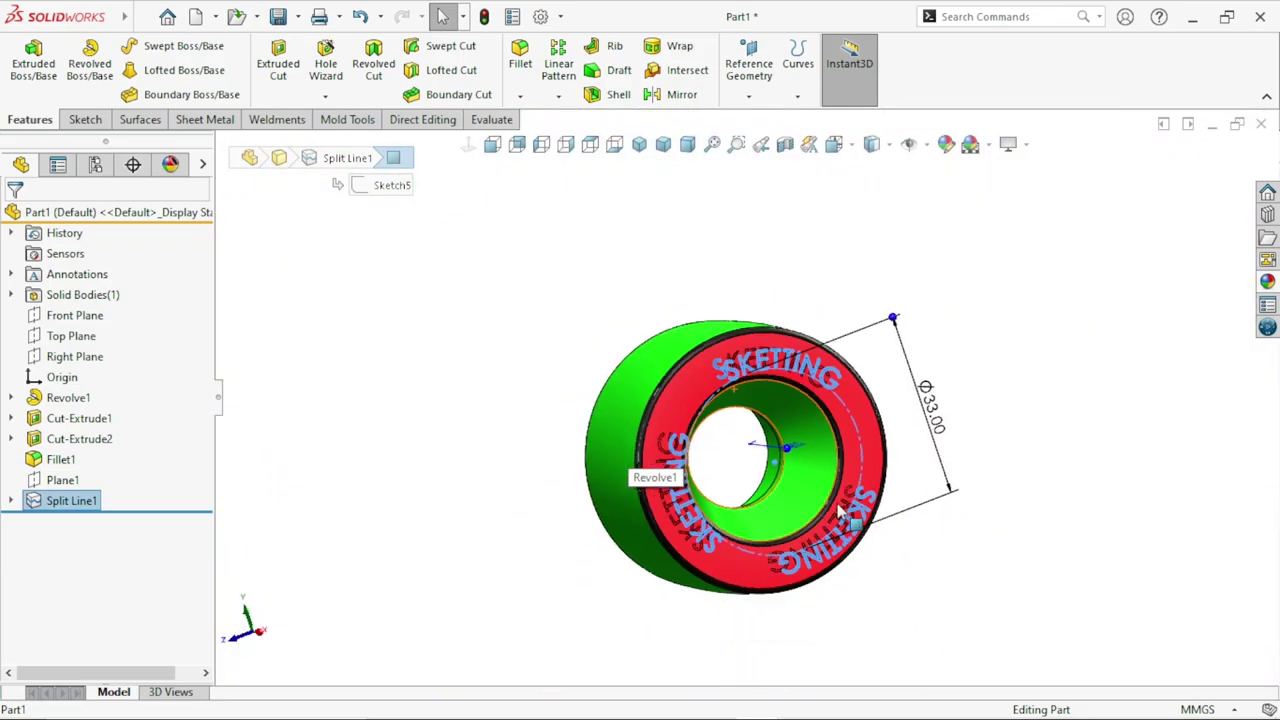
middle_drag(840, 512, 830, 400)
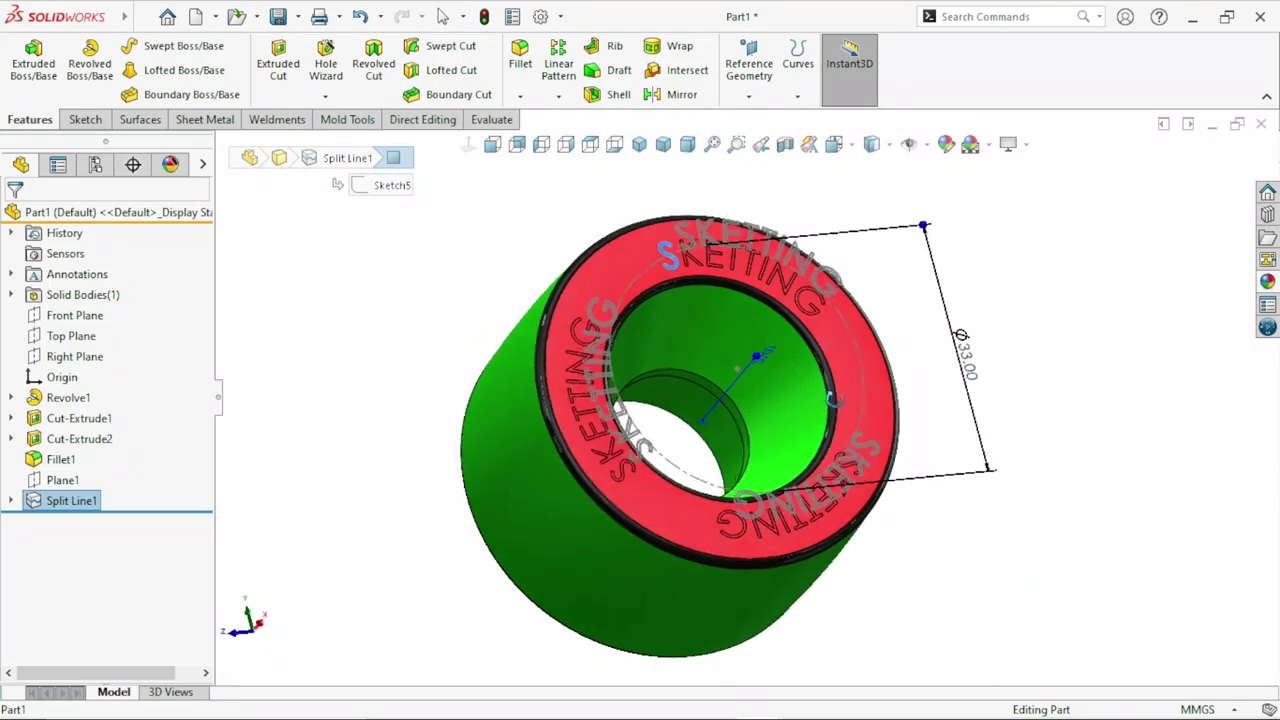
scroll(666, 334, down, 5)
scroll(580, 329, down, 3)
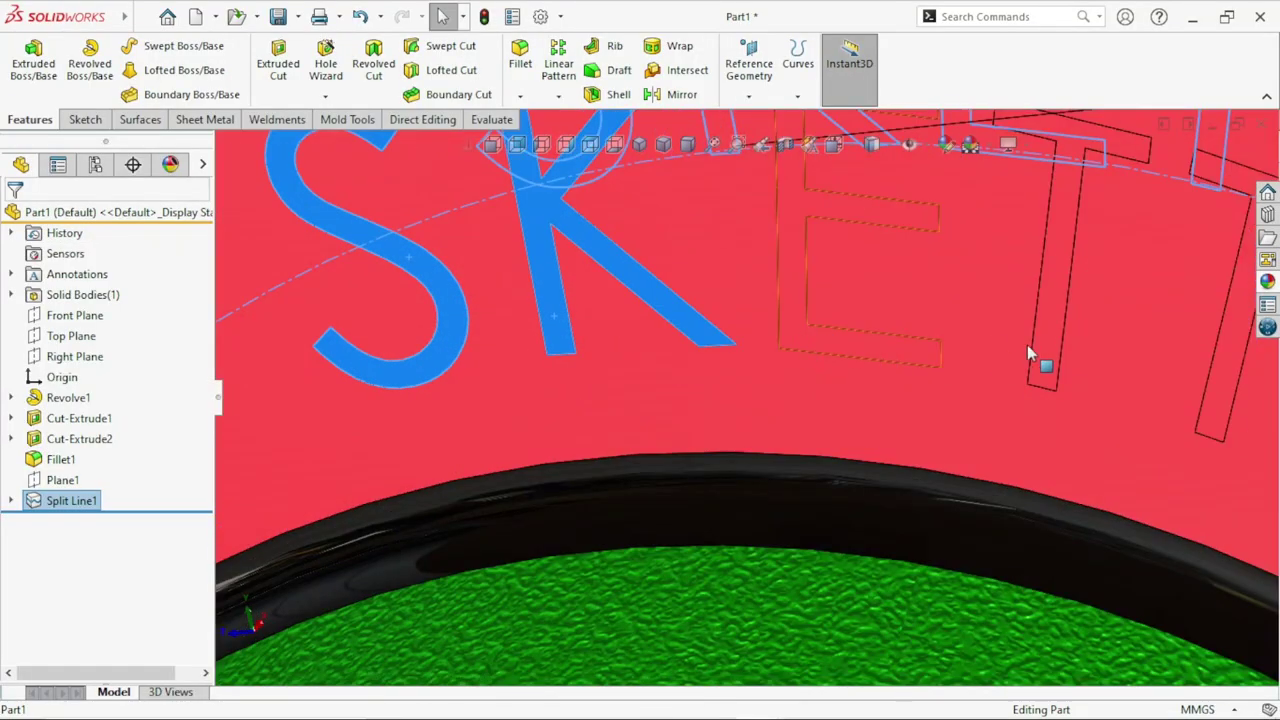
scroll(1000, 420, up, 3)
scroll(1049, 509, down, 3)
scroll(900, 480, up, 3)
scroll(826, 262, down, 4)
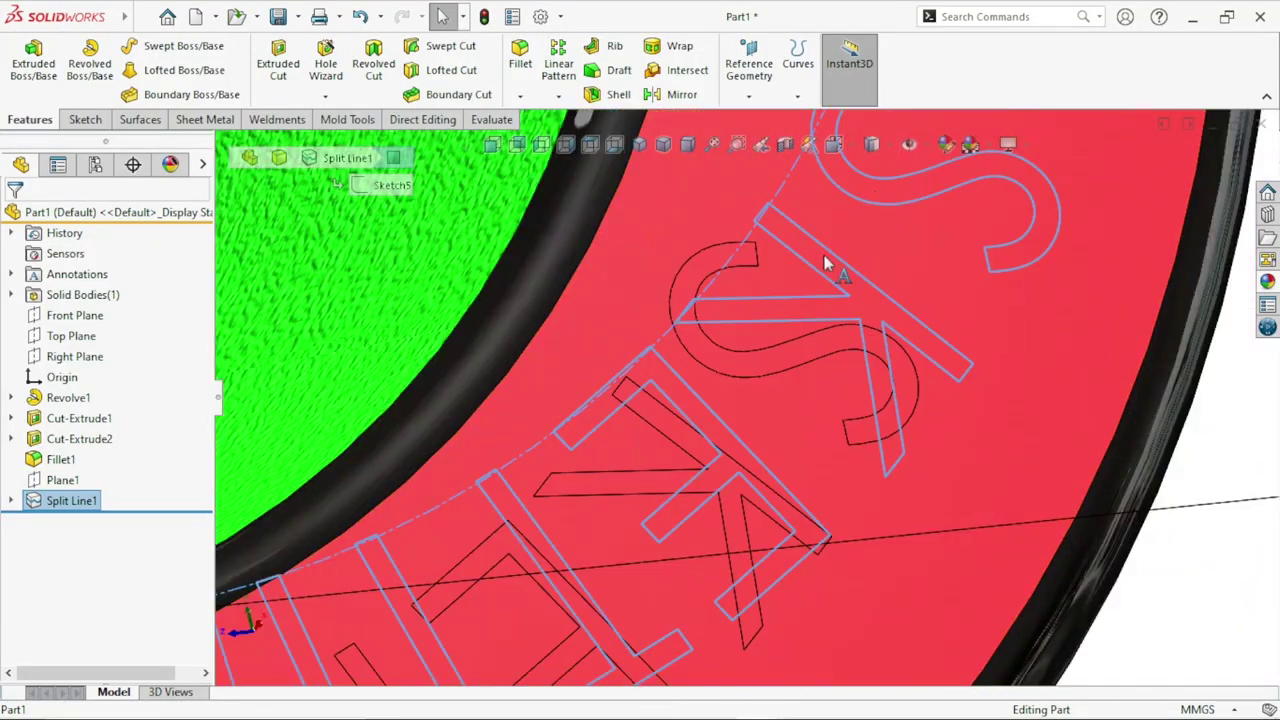
scroll(600, 257, up, 4)
scroll(751, 403, down, 4)
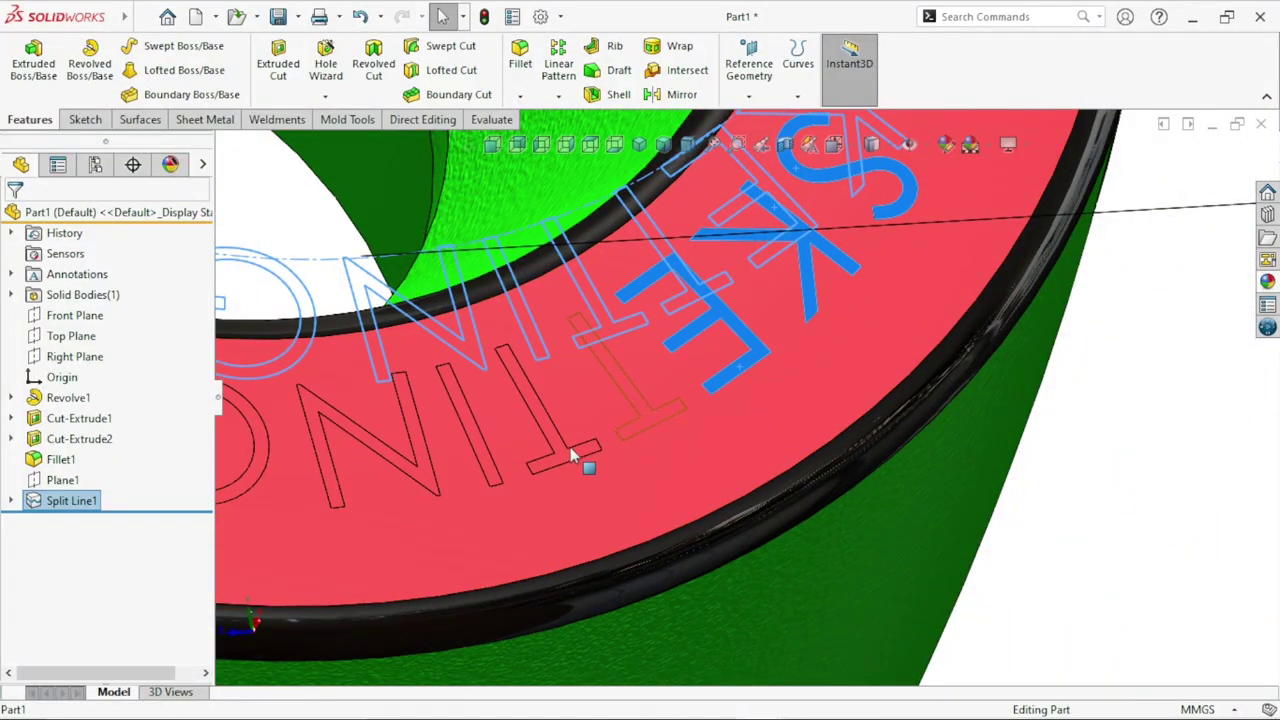
scroll(573, 455, up, 3)
scroll(600, 490, down, 5)
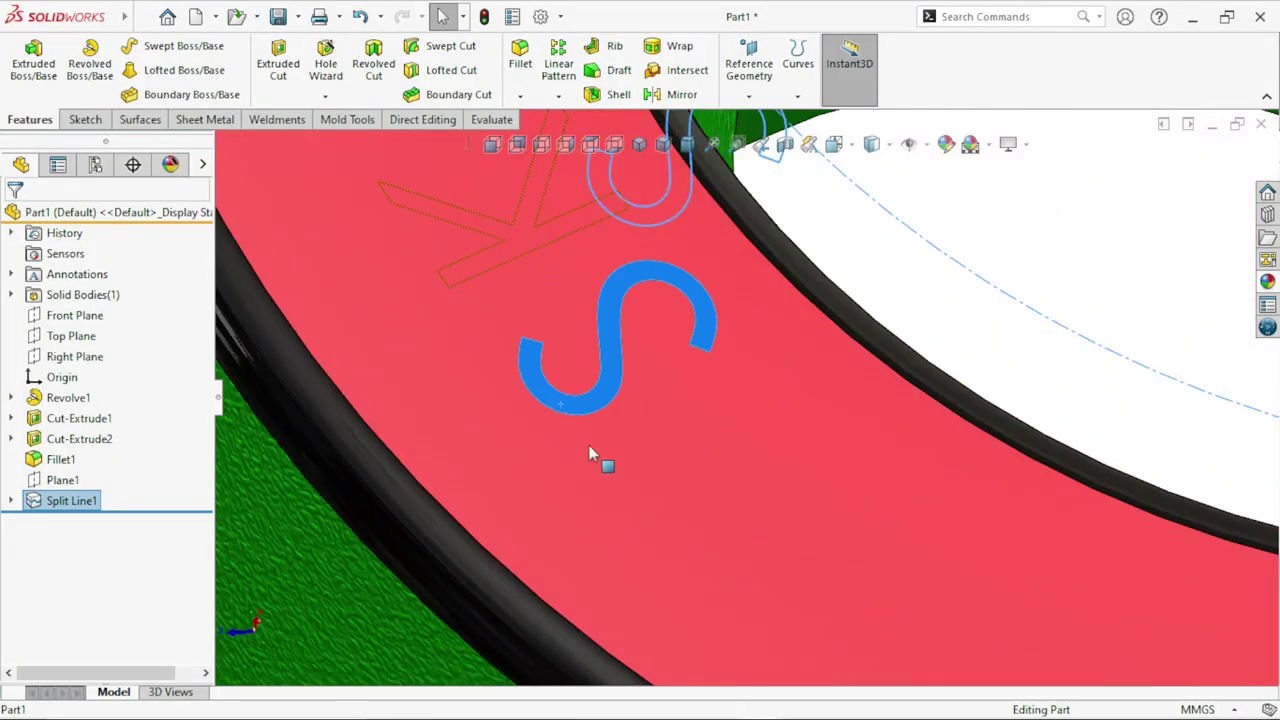
scroll(600, 400, up, 3)
scroll(797, 303, down, 4)
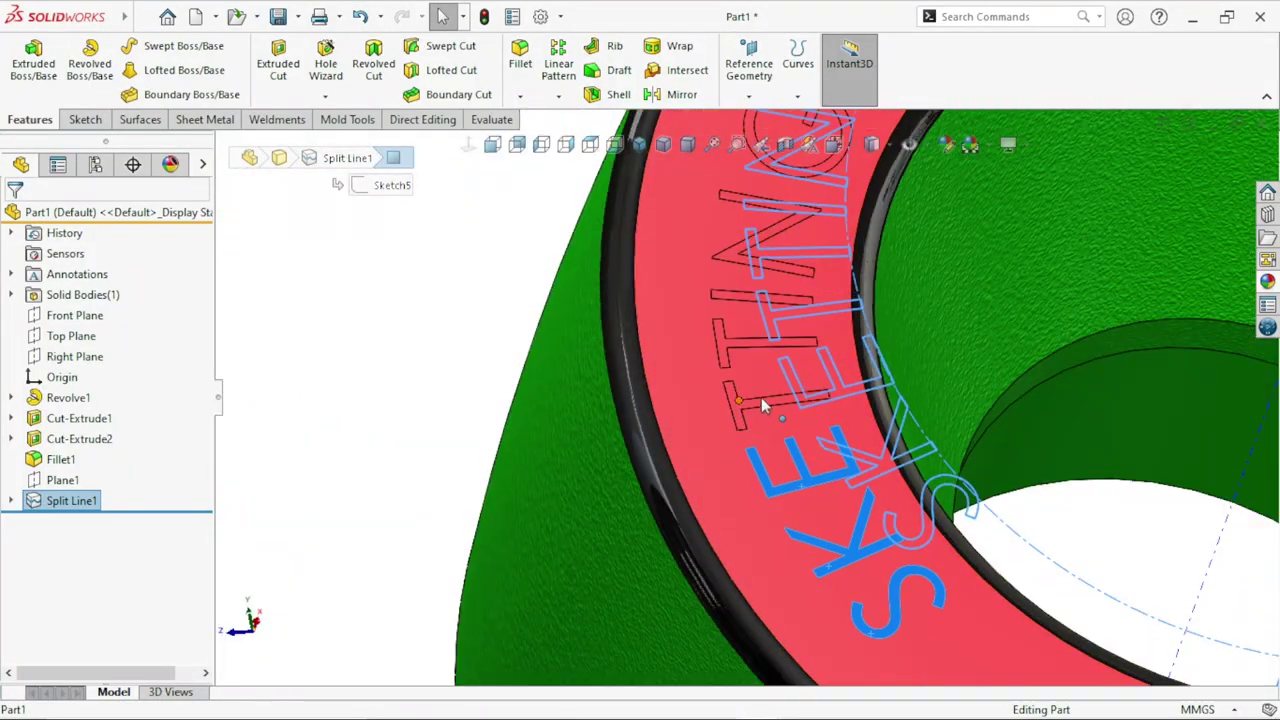
scroll(761, 397, down, 2)
scroll(673, 413, up, 2)
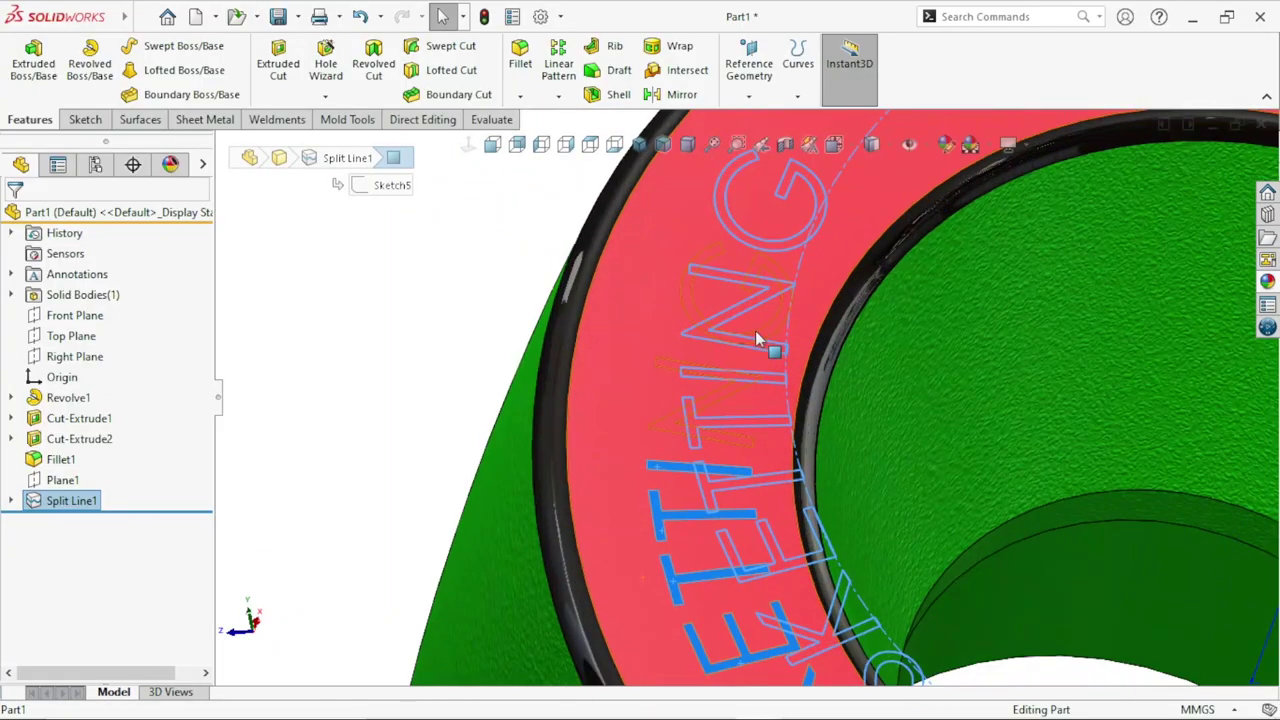
scroll(700, 380, down, 2)
scroll(481, 458, down, 2)
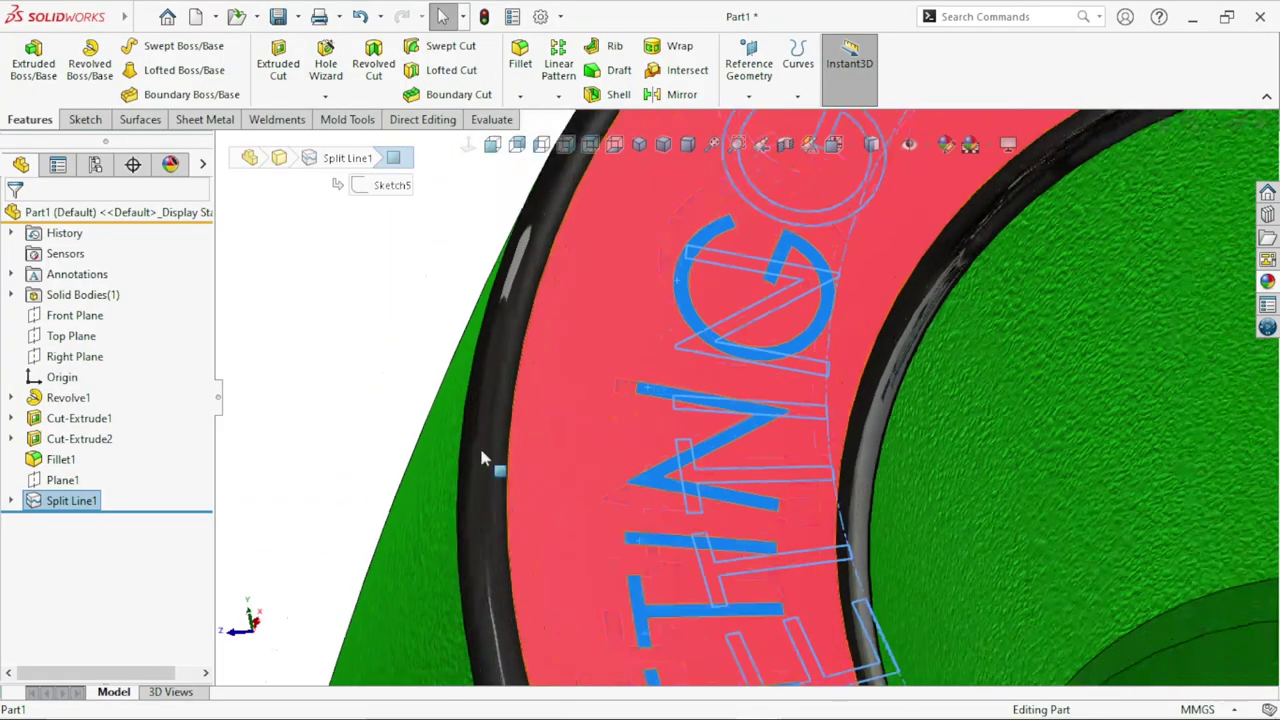
scroll(657, 449, up, 3)
scroll(780, 475, up, 3)
scroll(912, 443, down, 2)
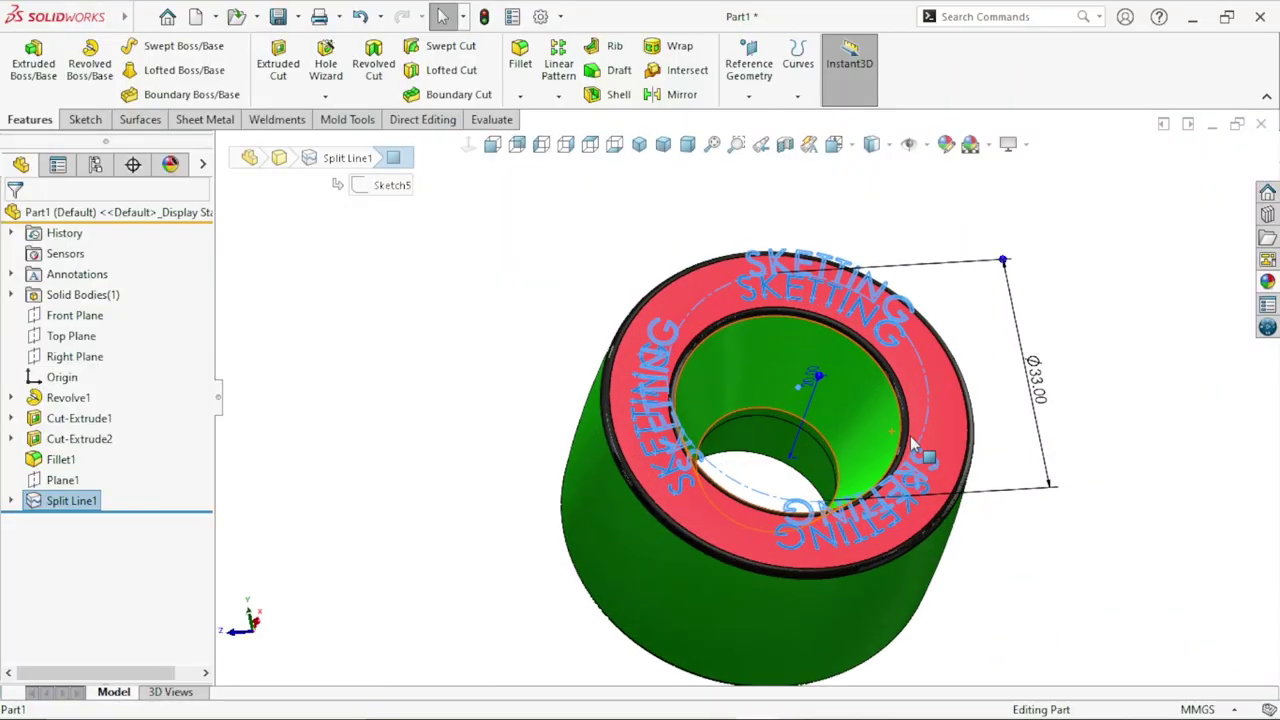
mouse_move(912, 443)
middle_down()
mouse_move(745, 432)
mouse_move(770, 420)
middle_up()
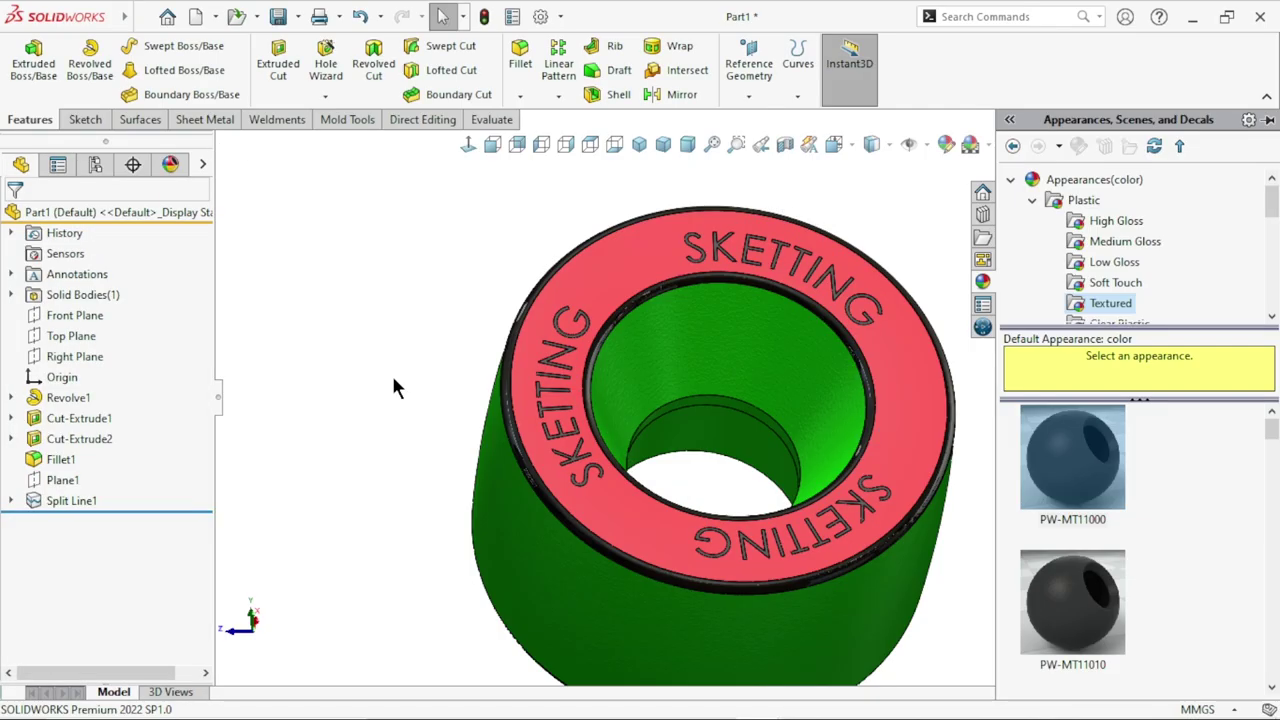
- Orbit and zoom around the finished wheel to inspect its green sides and red lettered face
scroll(630, 462, up, 3)
mouse_move(630, 462)
middle_down()
mouse_move(663, 400)
mouse_move(668, 514)
middle_up()
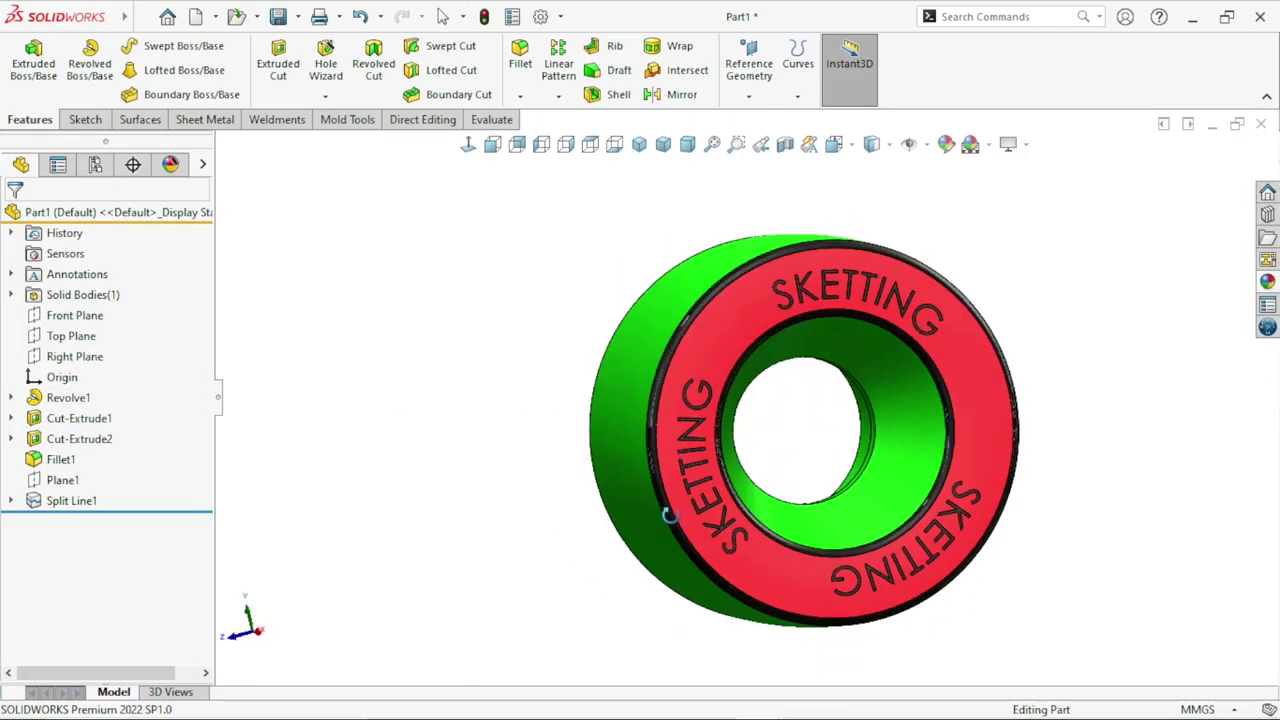
scroll(823, 354, down, 3)
scroll(665, 393, down, 2)
scroll(665, 395, up, 3)
scroll(654, 449, up, 3)
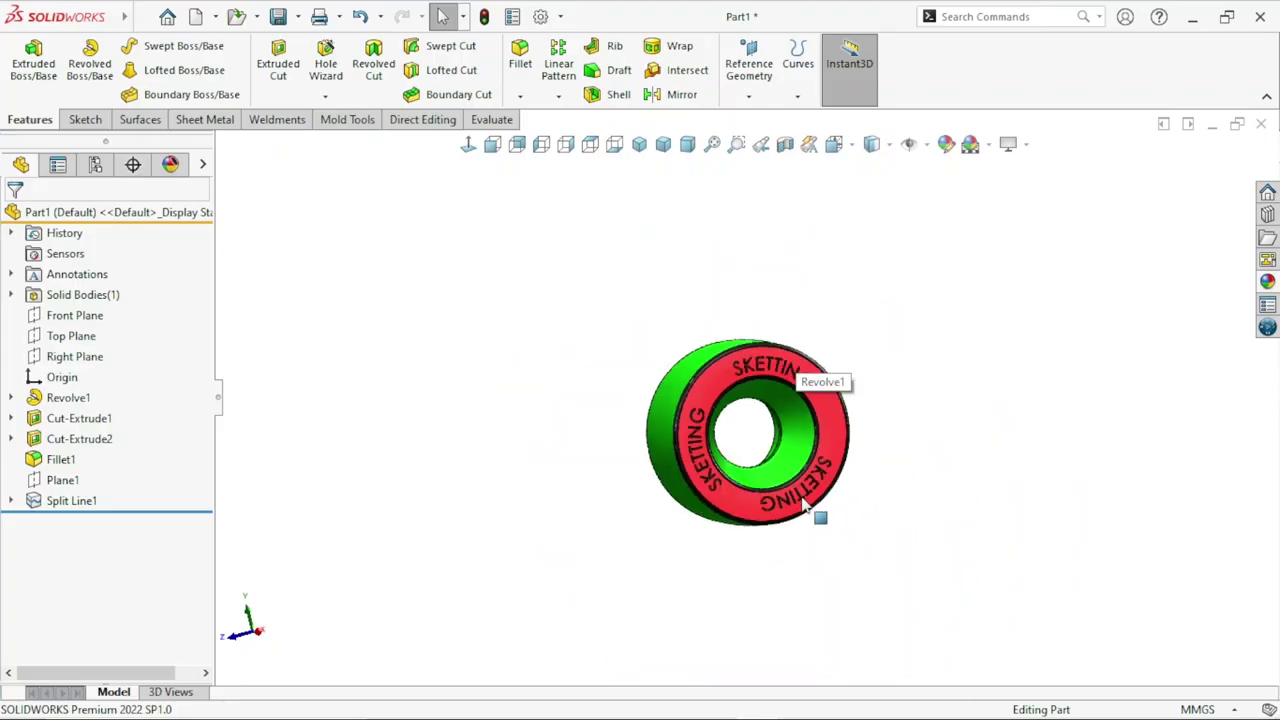
scroll(820, 514, down, 3)
middle_drag(672, 424, 769, 471)
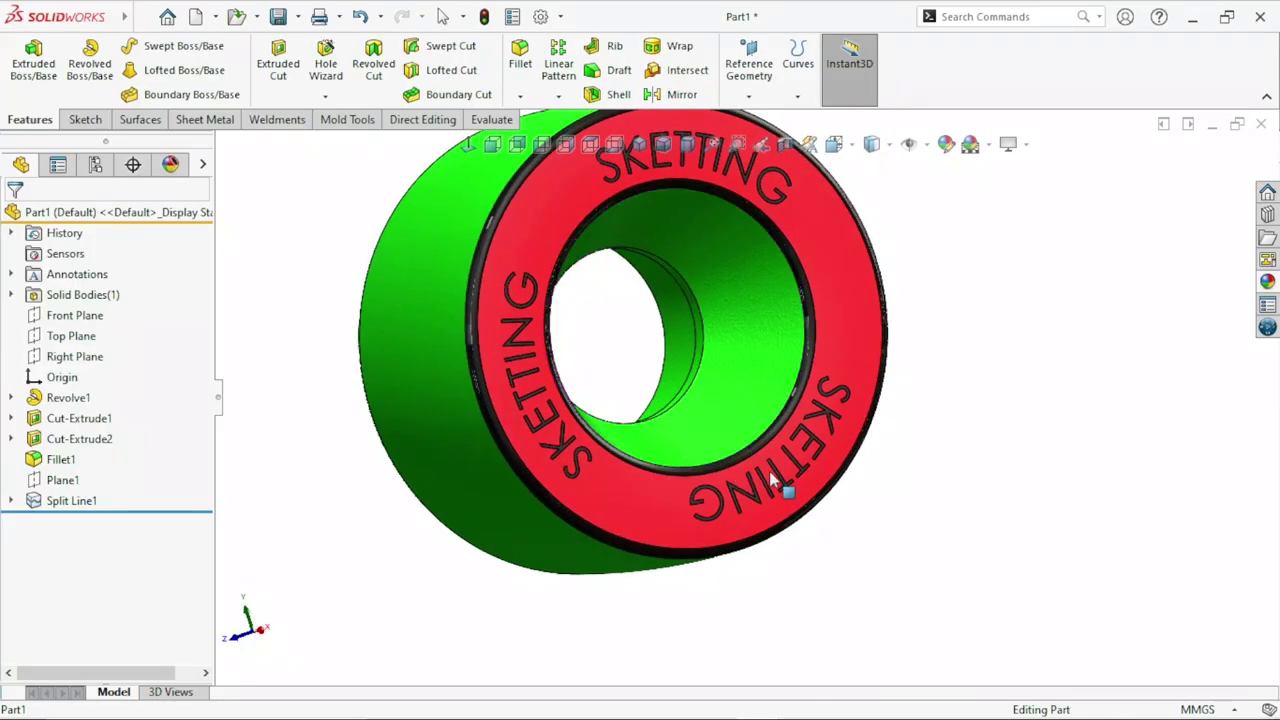
scroll(703, 397, up, 3)
scroll(703, 397, down, 2)
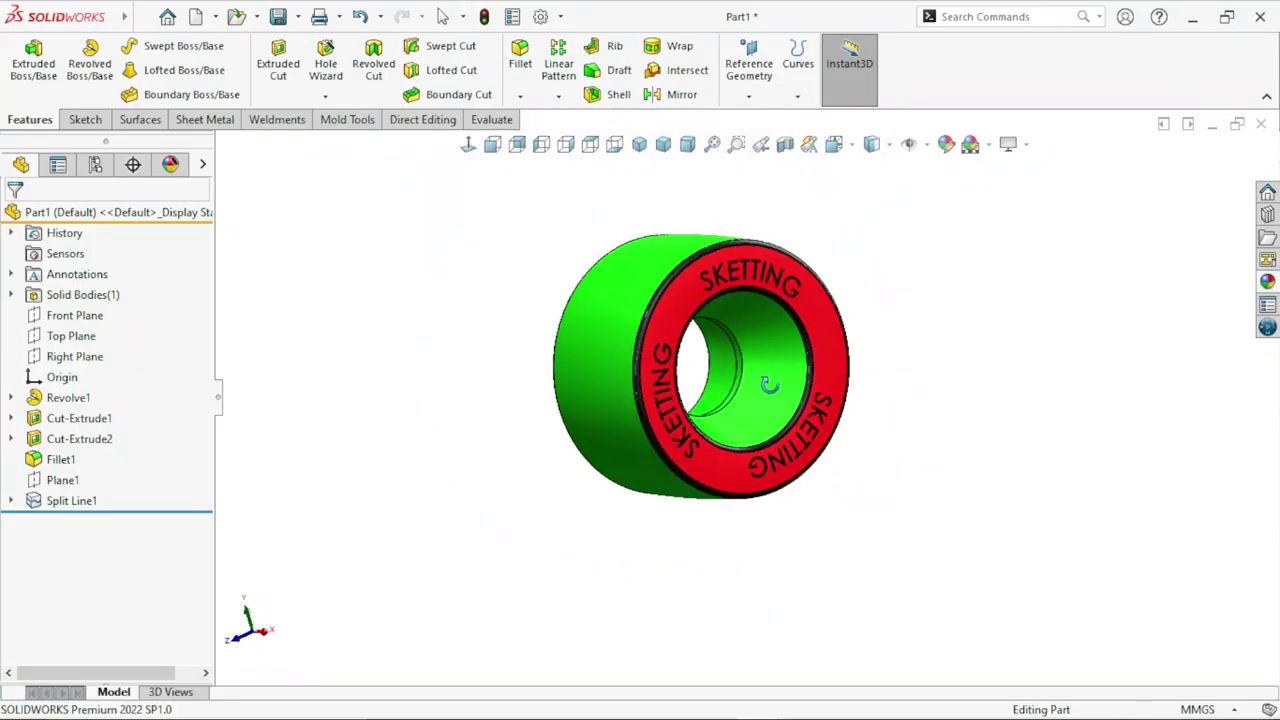
middle_drag(870, 380, 837, 437)
scroll(737, 366, down, 2)
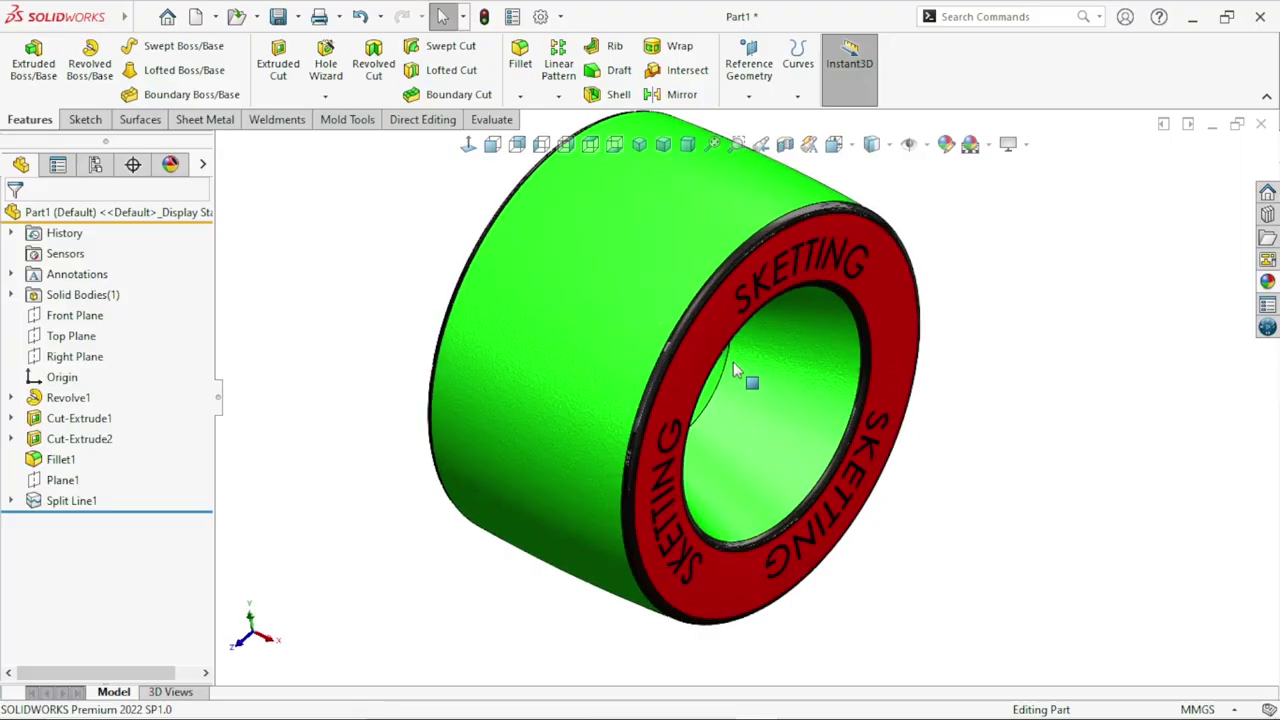
scroll(714, 380, down, 2)
scroll(647, 330, down, 3)
scroll(646, 342, up, 1)
scroll(662, 388, up, 2)
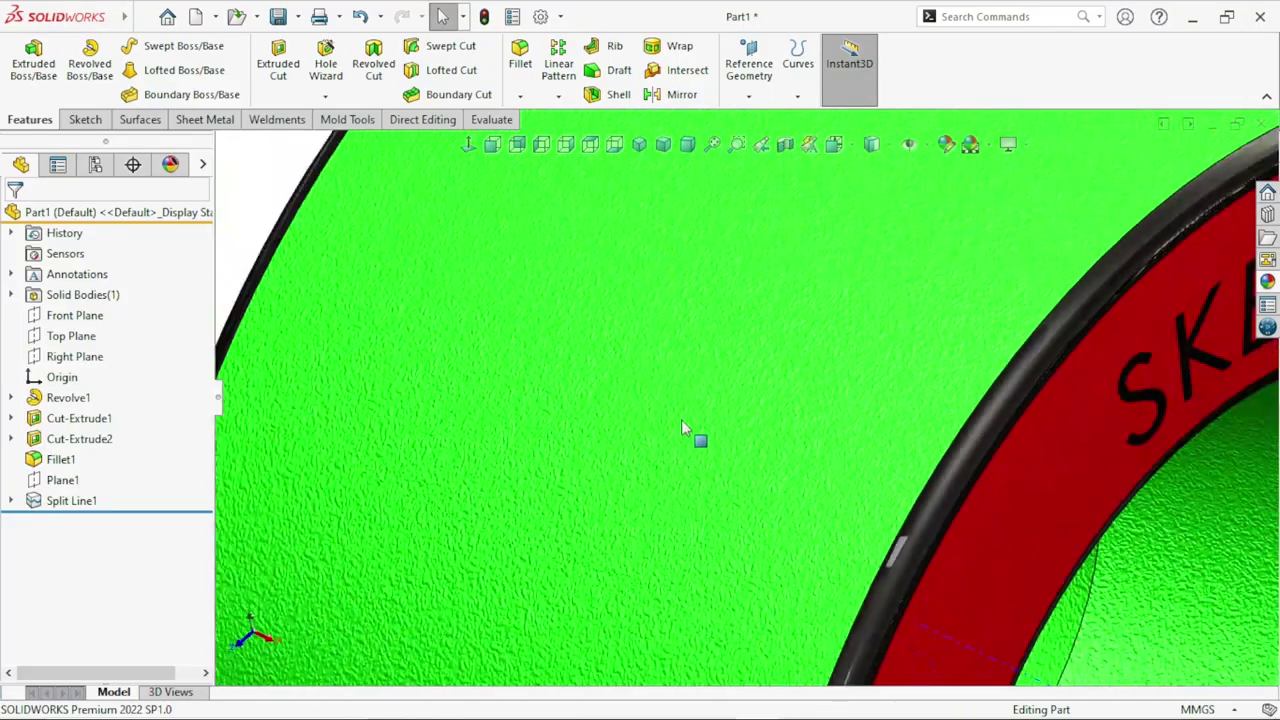
scroll(705, 416, up, 2)
scroll(894, 483, down, 2)
scroll(896, 489, up, 2)
mouse_move(943, 509)
middle_down()
mouse_move(986, 503)
mouse_move(643, 249)
mouse_move(443, 266)
mouse_move(437, 499)
mouse_move(923, 457)
mouse_move(806, 420)
middle_up()
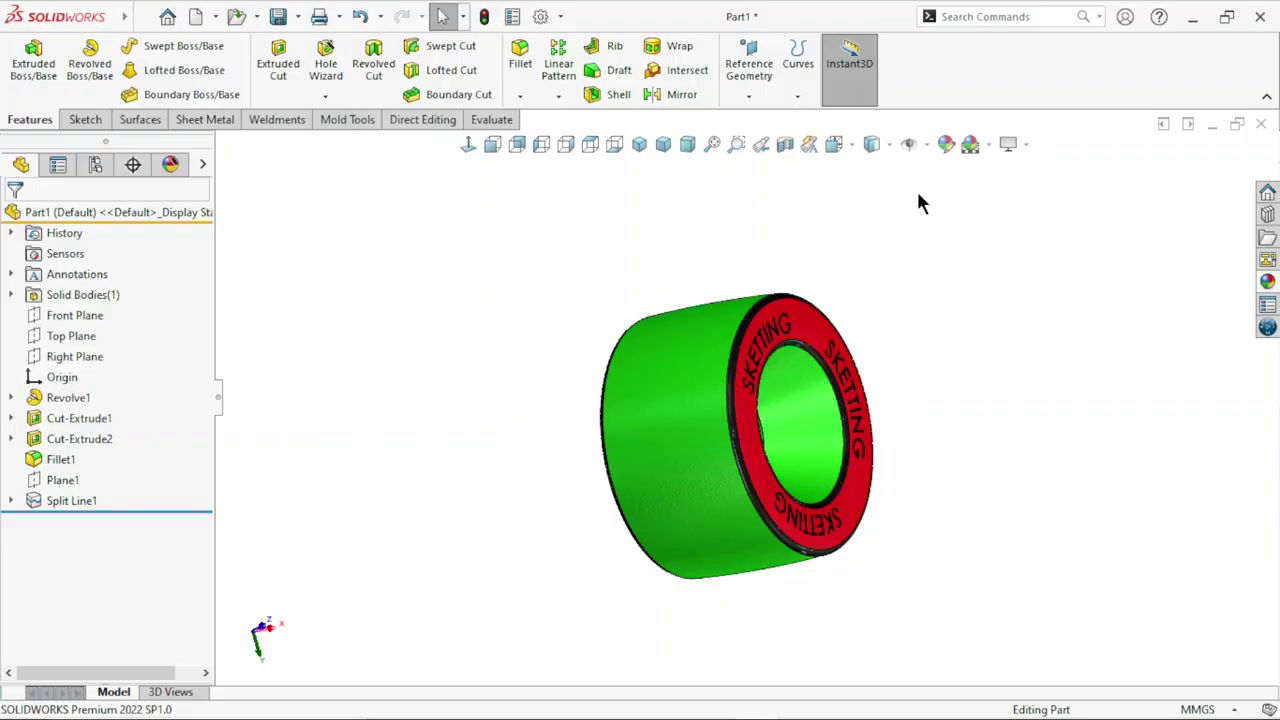
- Reset to the Isometric view, then orbit and zoom to review the black SKETTING lettering
click(640, 146)
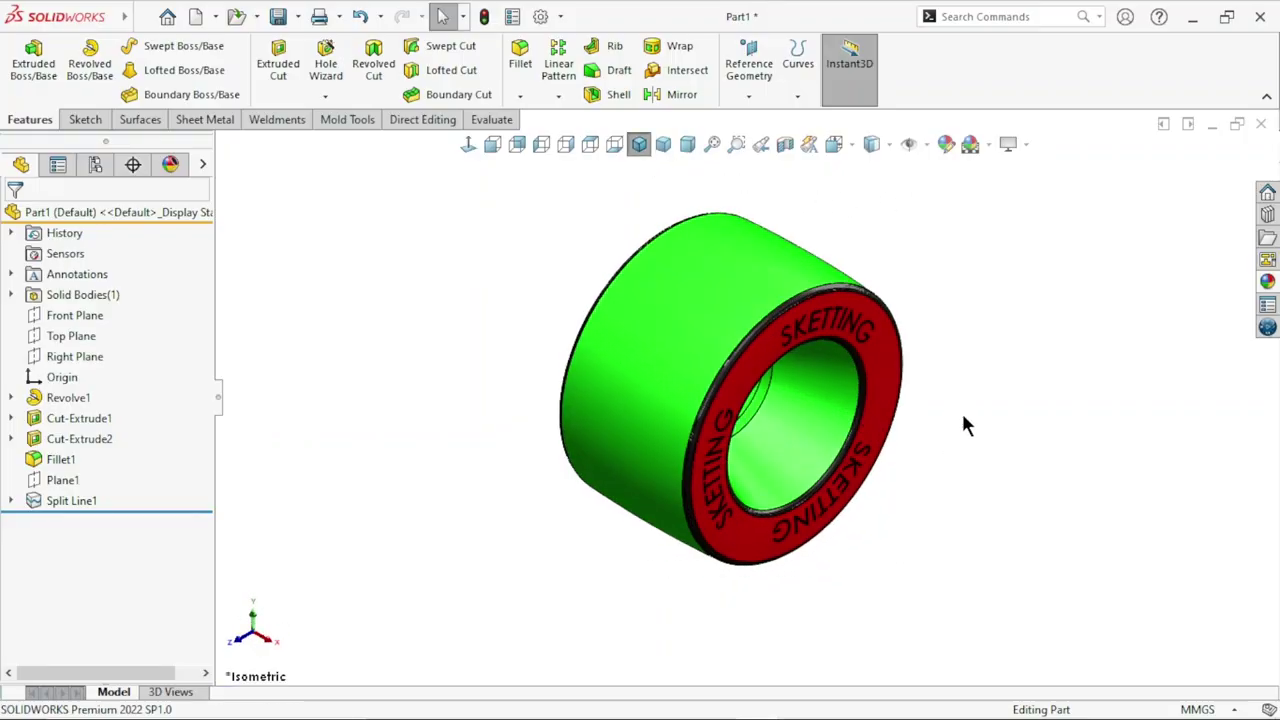
middle_drag(963, 423, 978, 404)
middle_drag(830, 425, 806, 416)
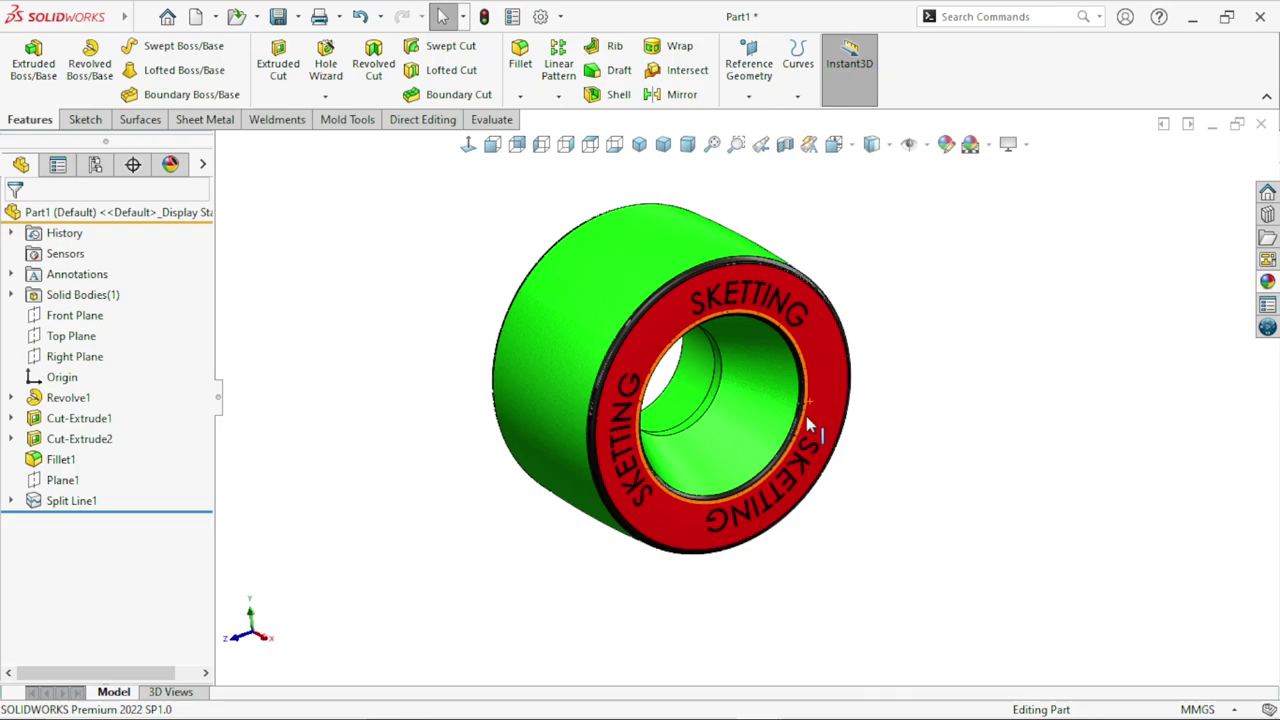
mouse_move(675, 381)
middle_down()
mouse_move(909, 449)
mouse_move(971, 420)
mouse_move(951, 469)
middle_up()
scroll(767, 392, down, 2)
scroll(780, 405, down, 3)
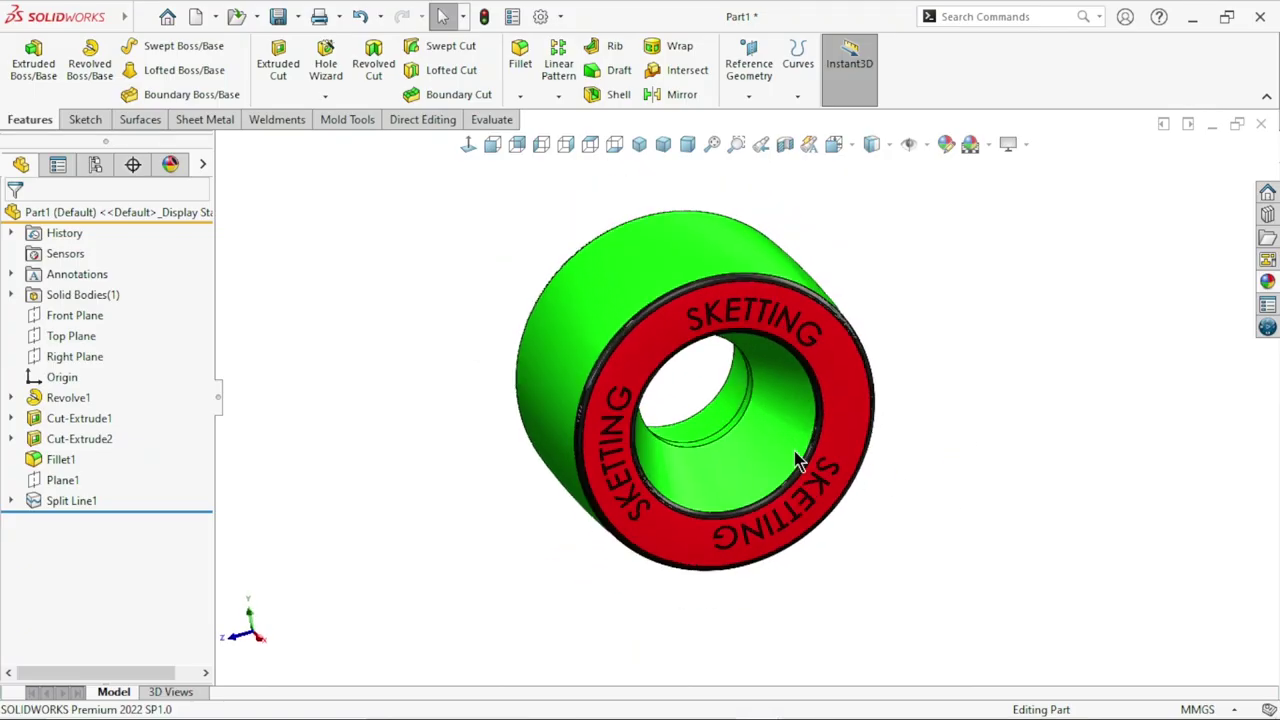
scroll(685, 414, down, 2)
middle_drag(682, 414, 769, 446)
scroll(769, 446, up, 3)
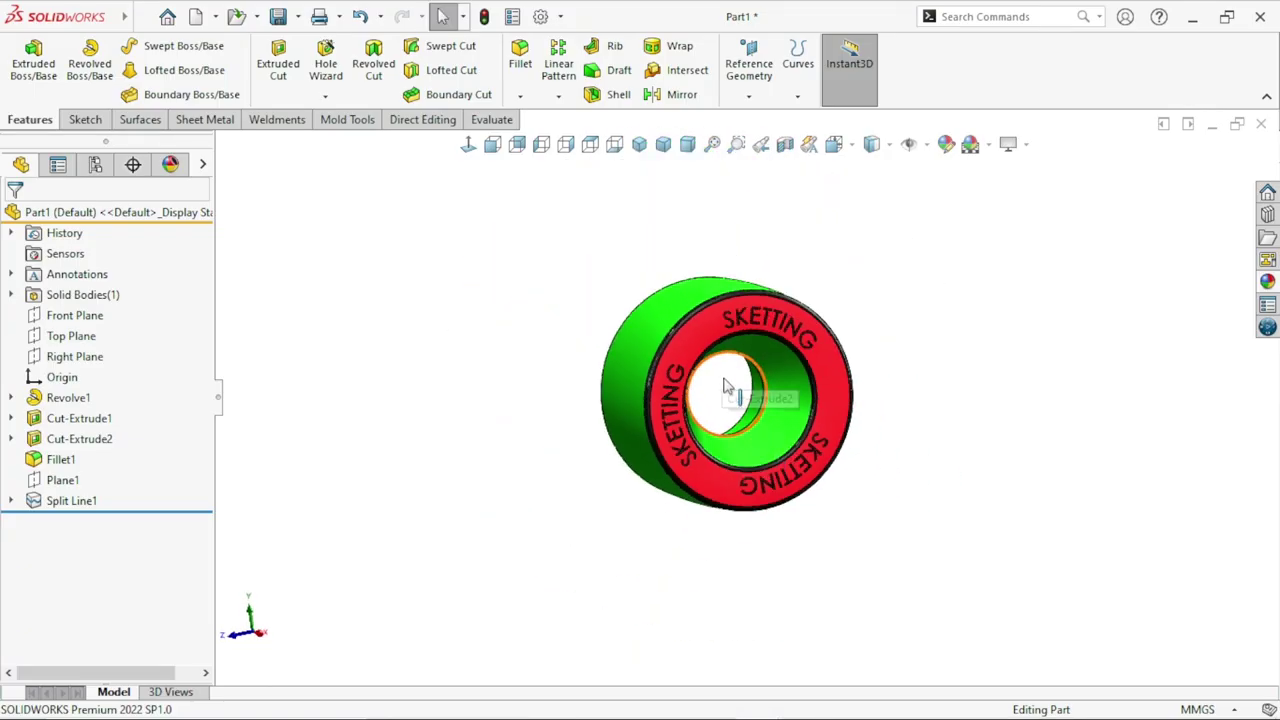
middle_drag(985, 470, 938, 511)
scroll(765, 437, down, 5)
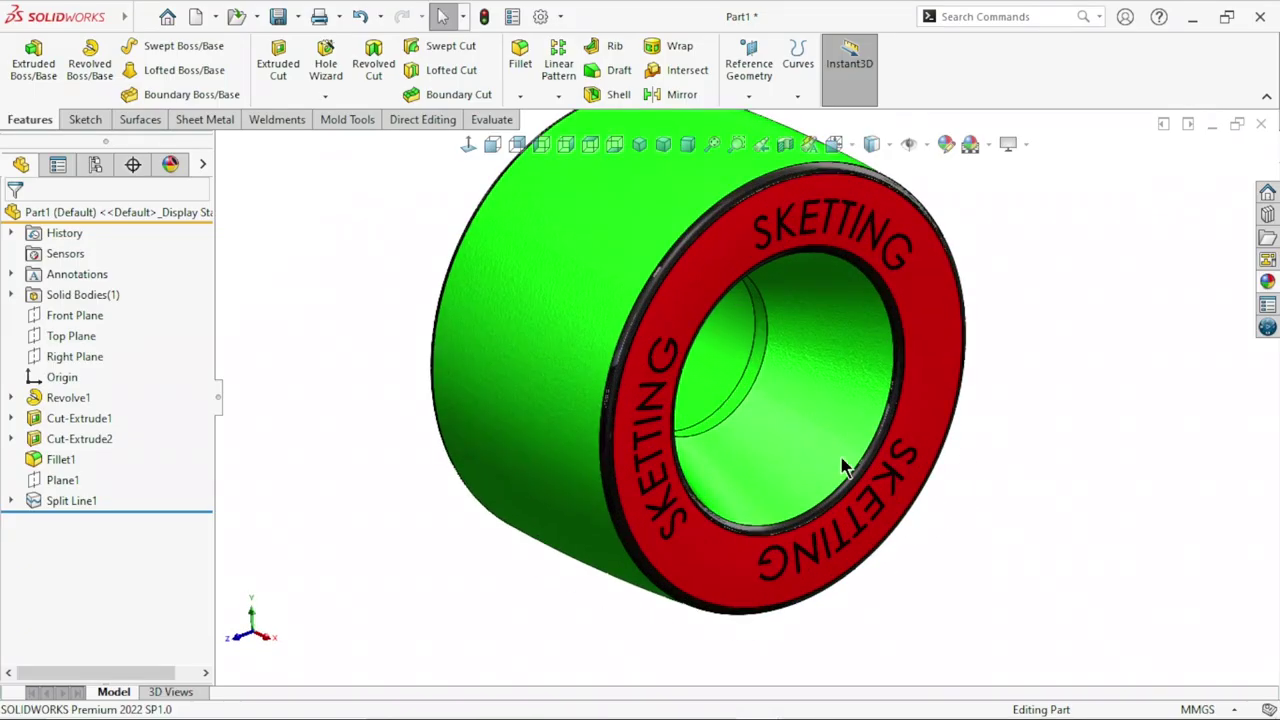